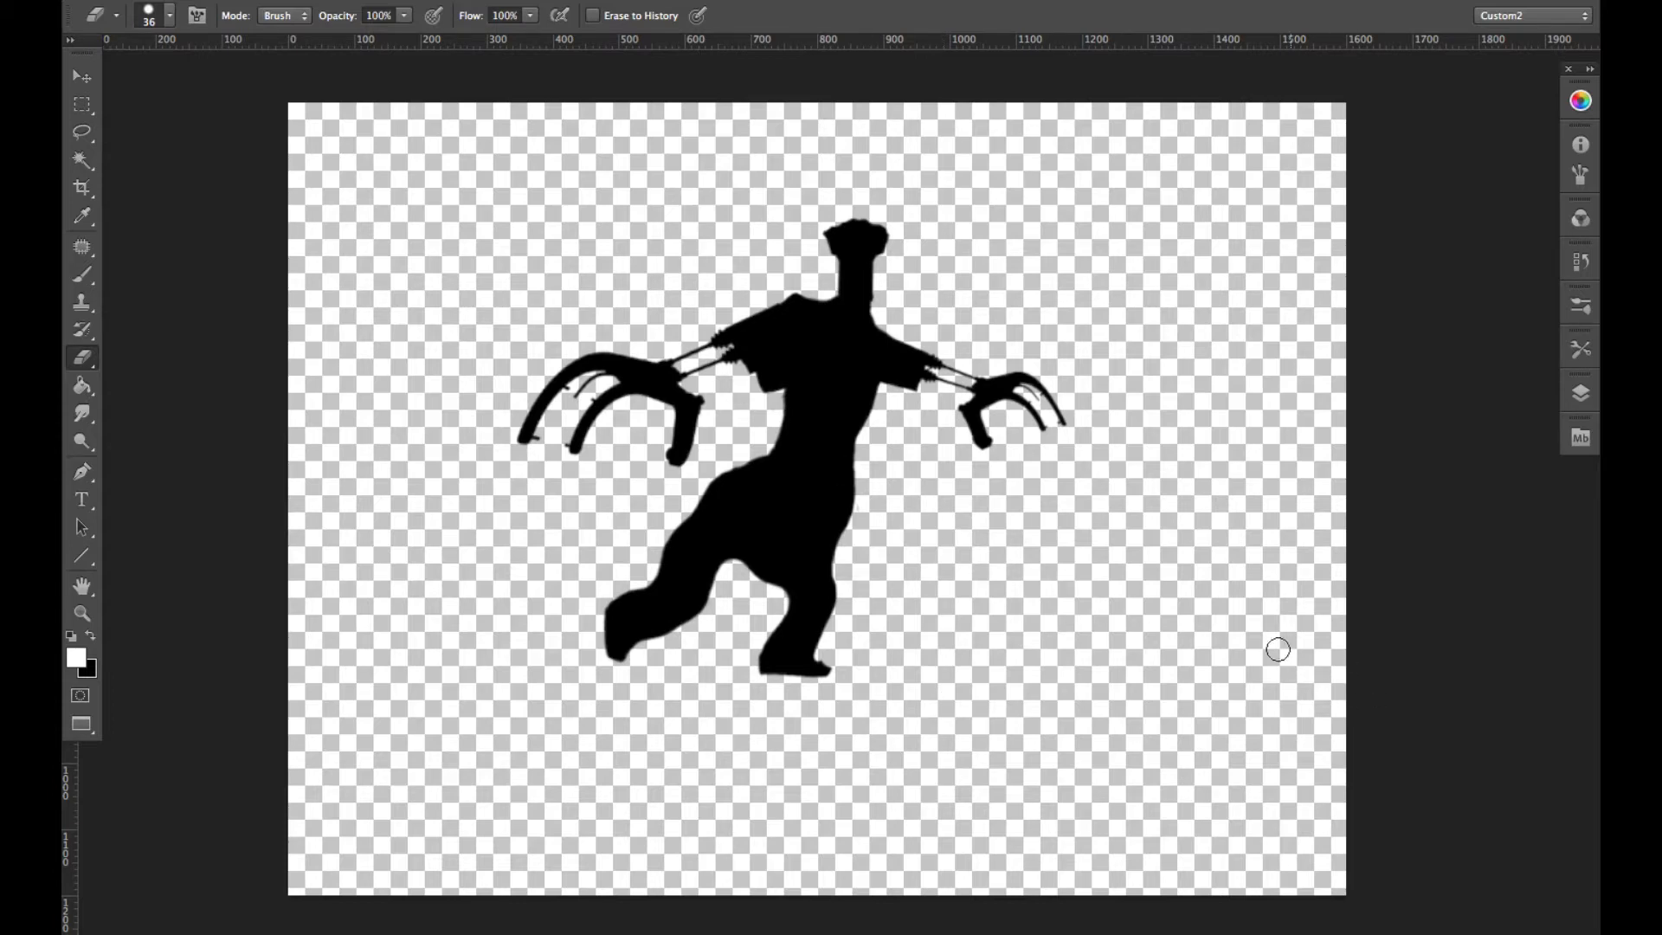
{"action": "key", "text": "super+Tab"}
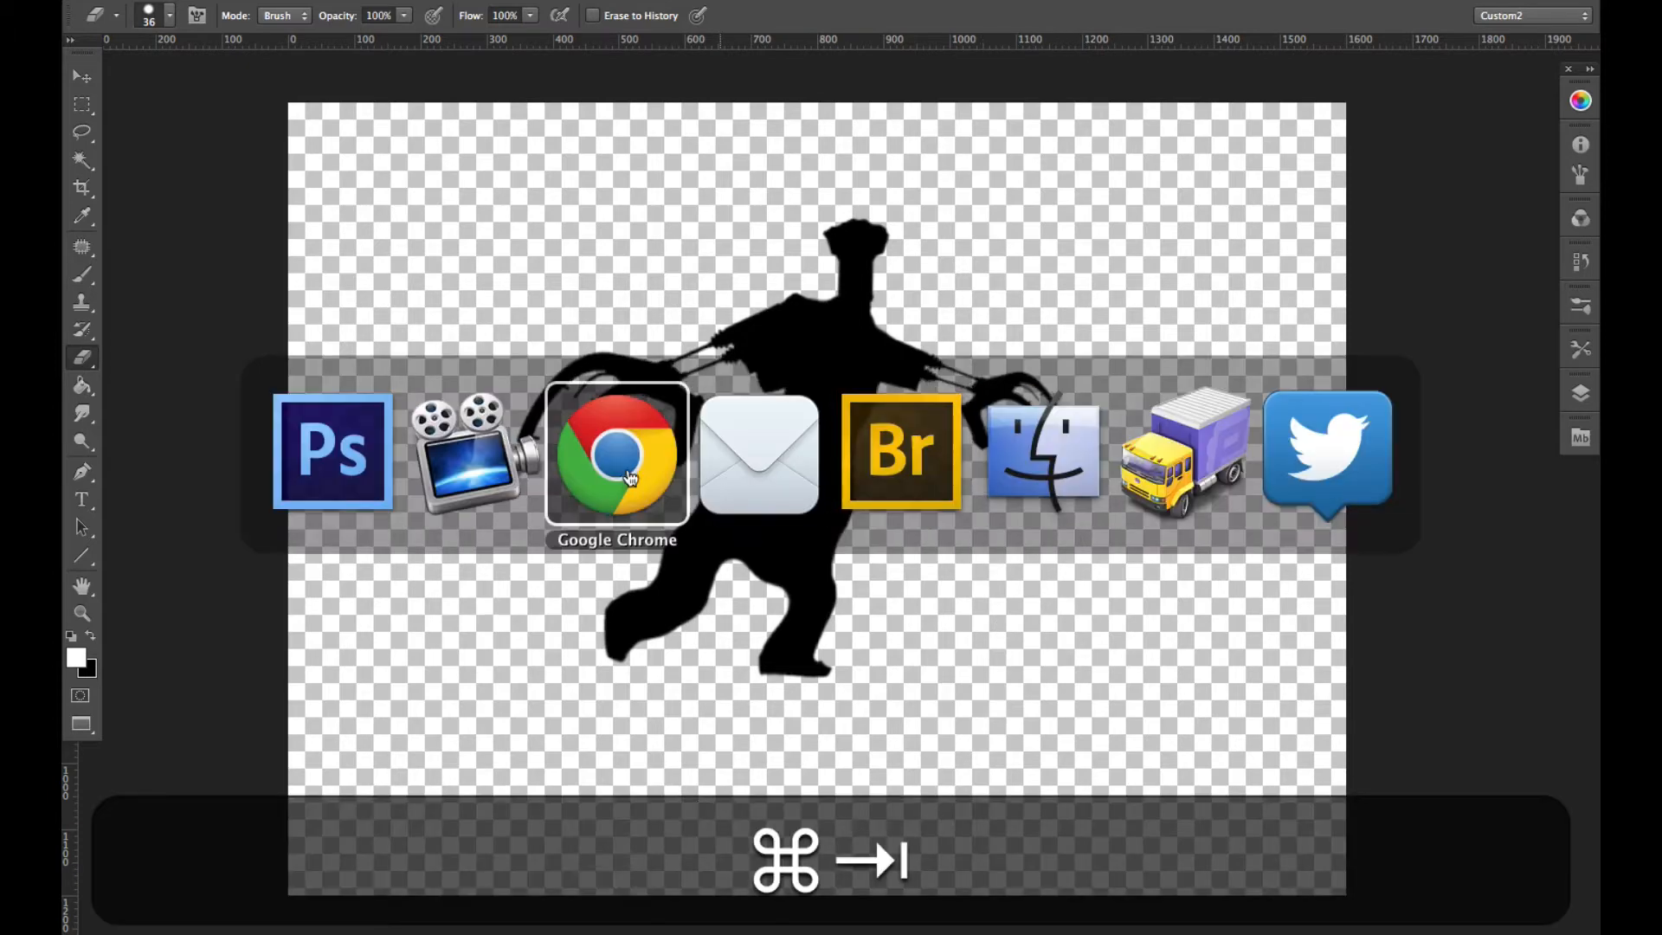
{"action": "left_click", "coordinate": [339, 502]}
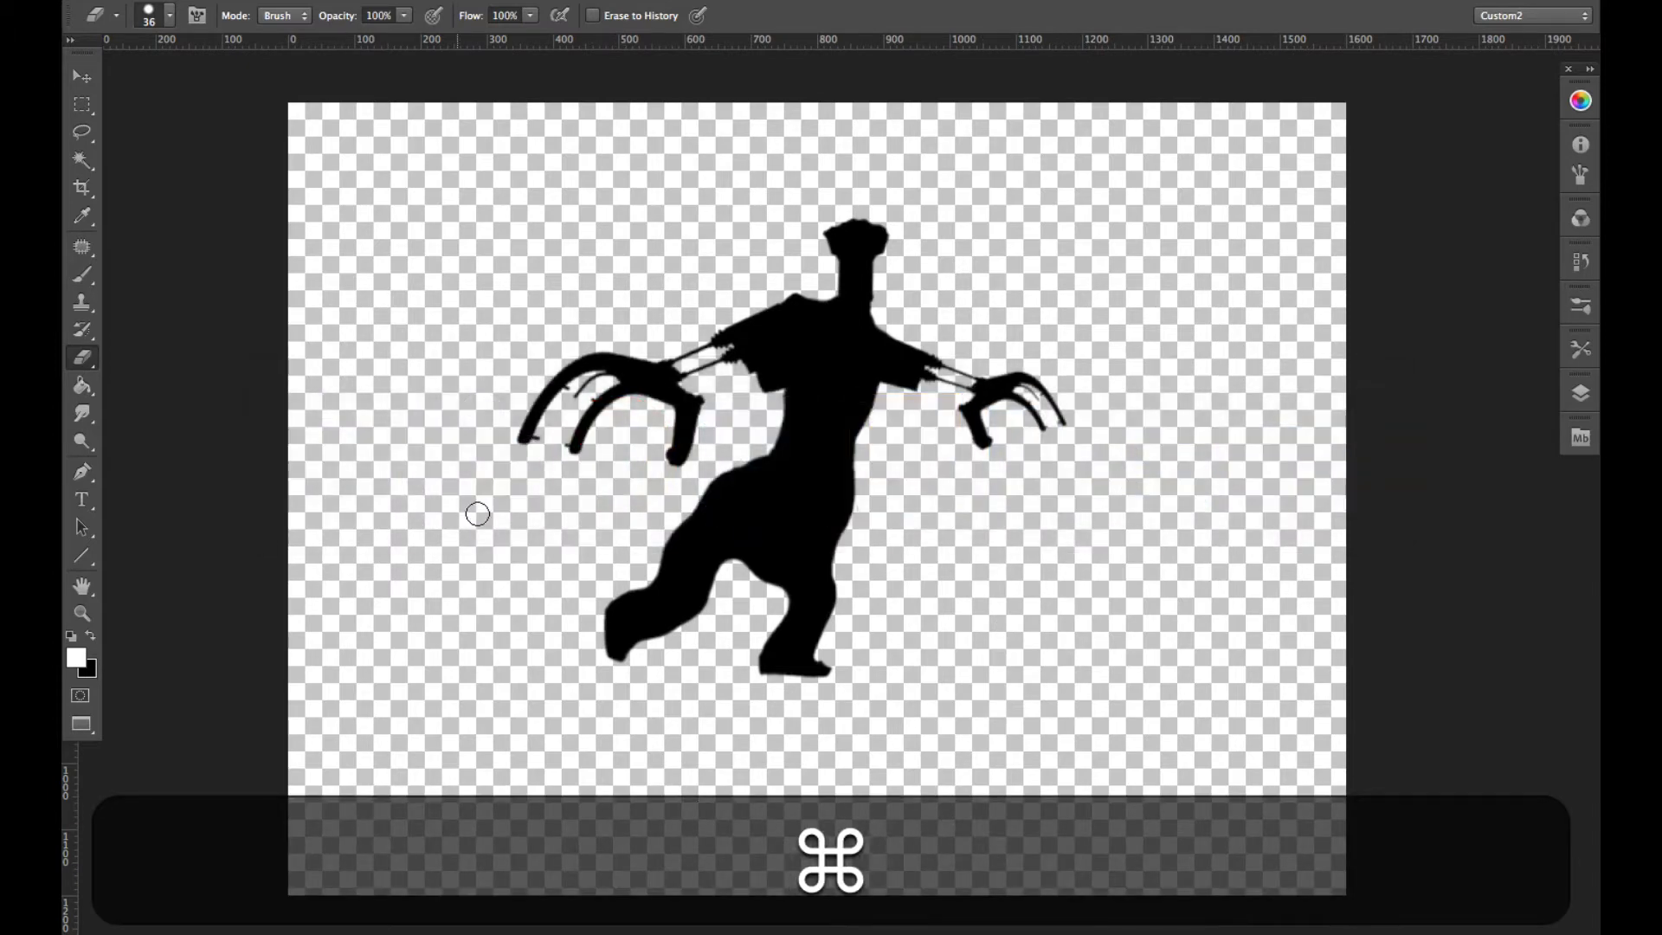
- Open silhouettes.psd from the Source Images folder in Mini Bridge and collapse the file browser
{"action": "left_click", "coordinate": [1581, 437]}
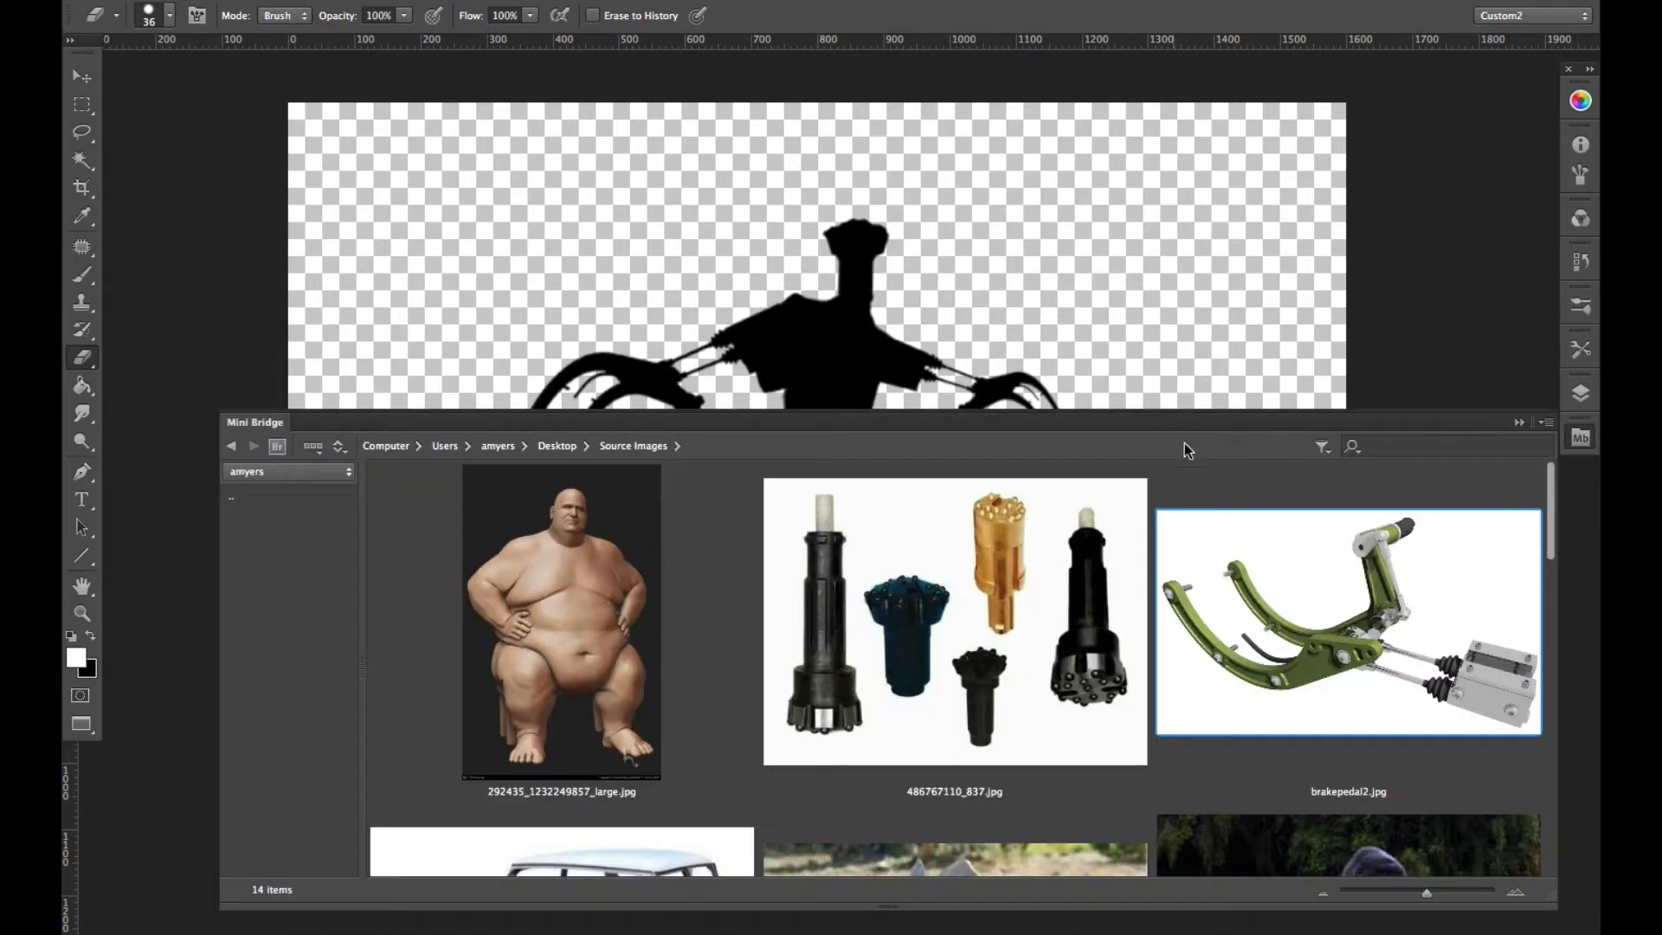
{"action": "mouse_move", "coordinate": [1553, 549]}
{"action": "left_mouse_down"}
{"action": "mouse_move", "coordinate": [1548, 667]}
{"action": "mouse_move", "coordinate": [1550, 628]}
{"action": "mouse_move", "coordinate": [1512, 784]}
{"action": "mouse_move", "coordinate": [1518, 700]}
{"action": "mouse_move", "coordinate": [1517, 877]}
{"action": "left_mouse_up"}
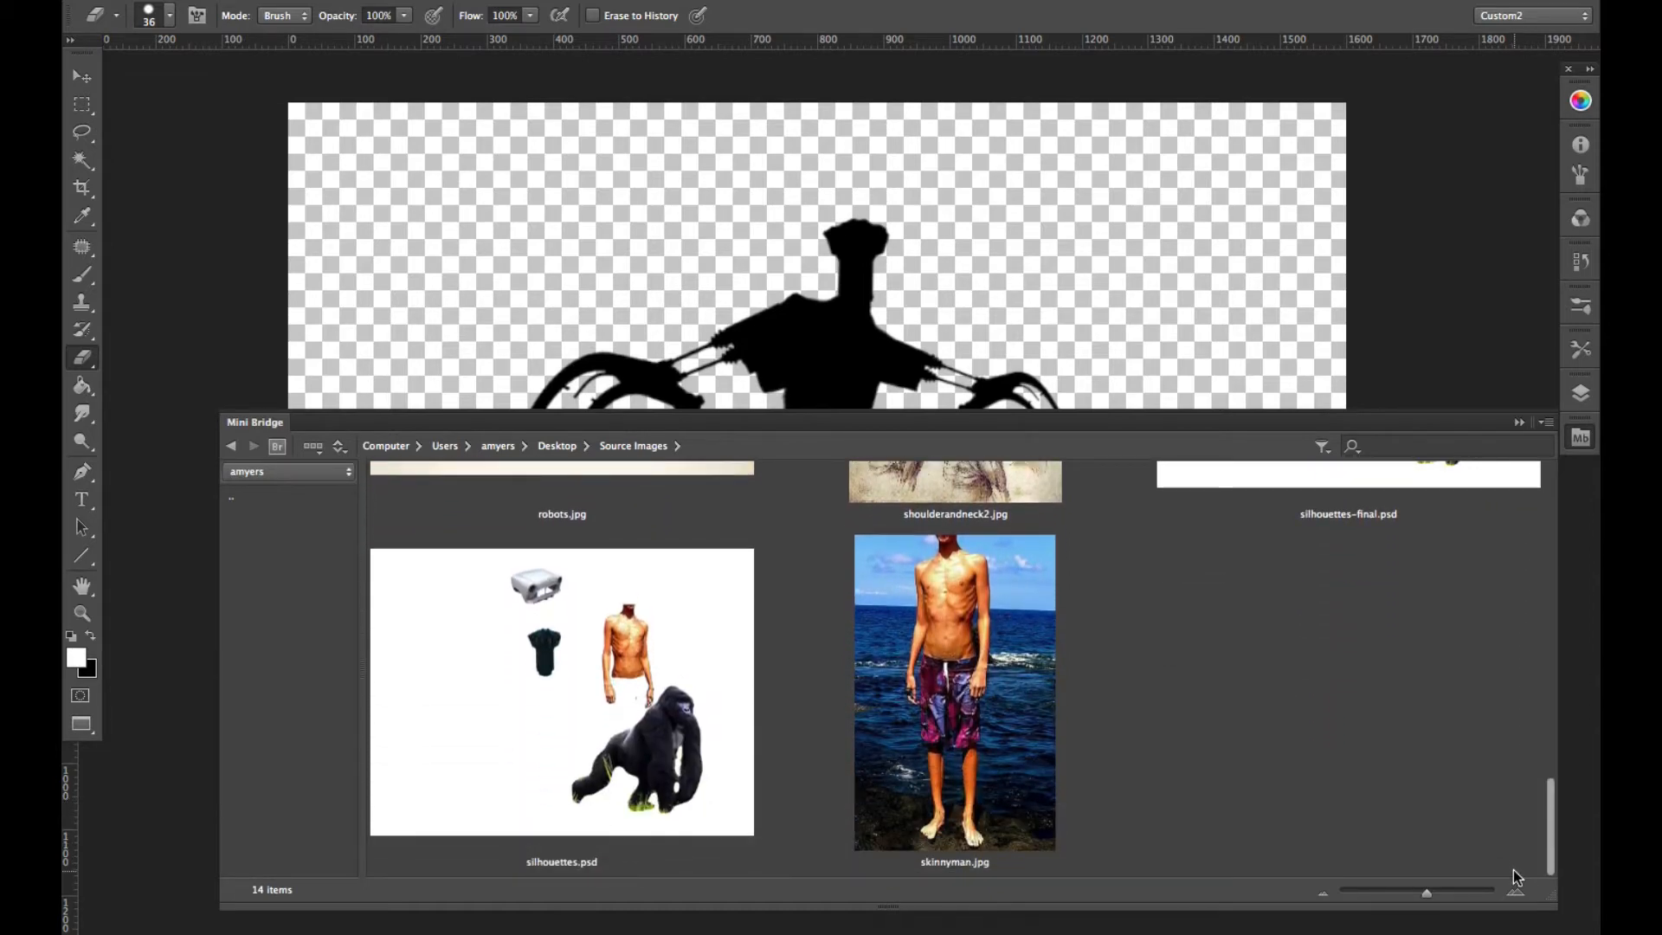
{"action": "left_click_drag", "start_coordinate": [1515, 871], "coordinate": [1500, 864]}
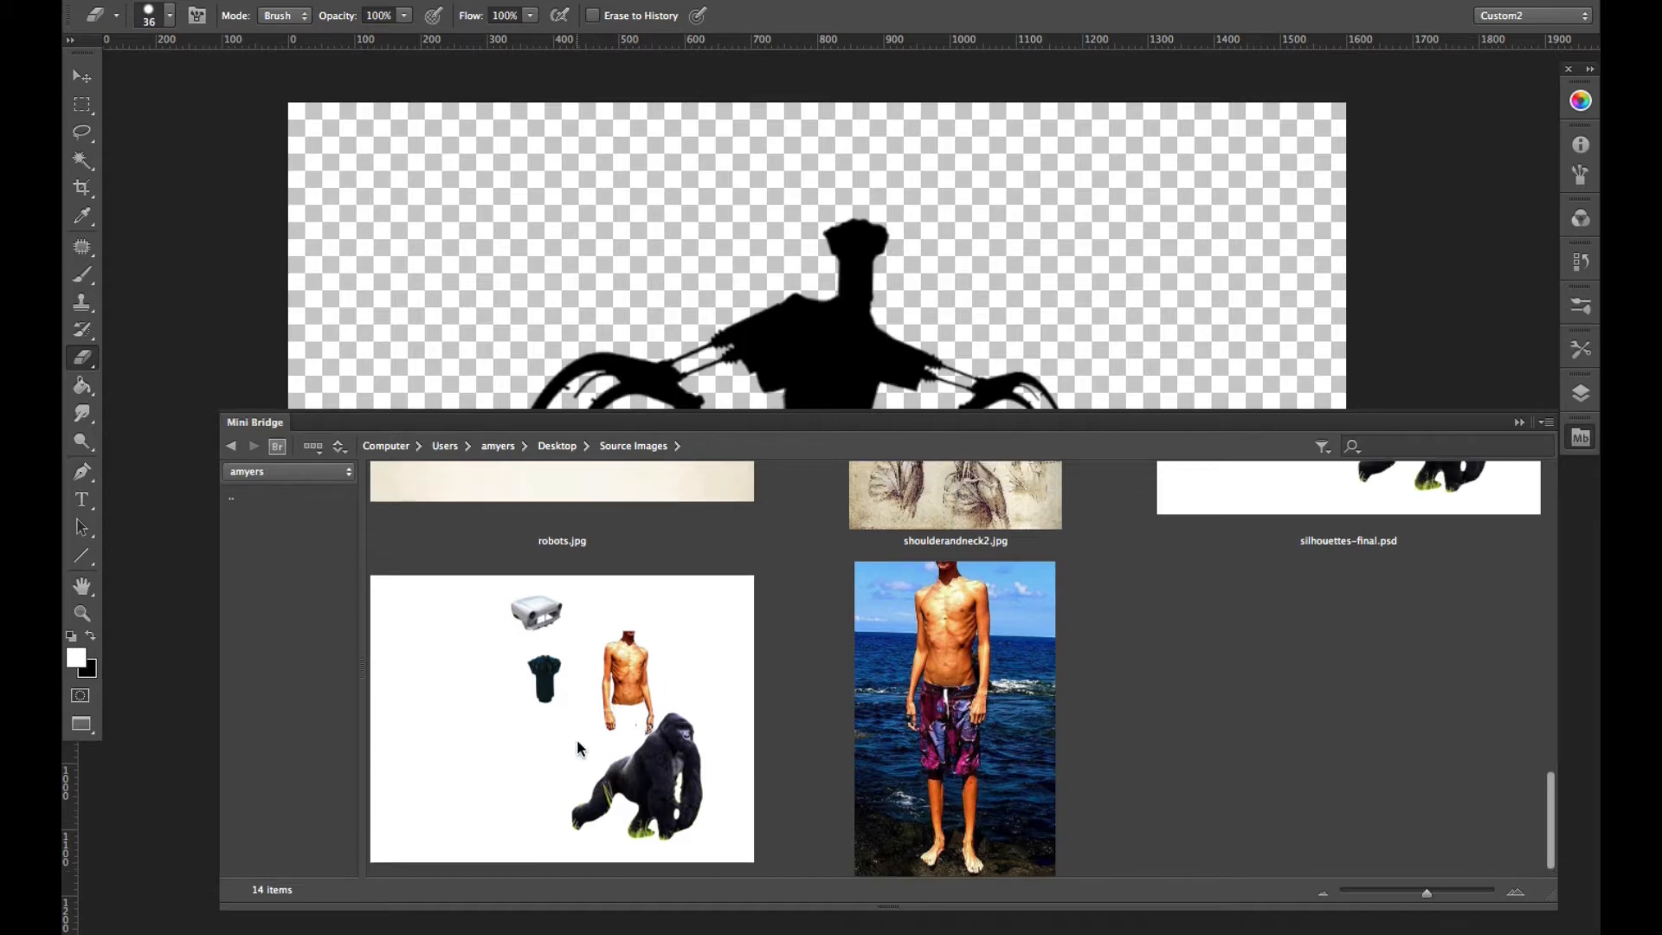
{"action": "left_click", "coordinate": [639, 740]}
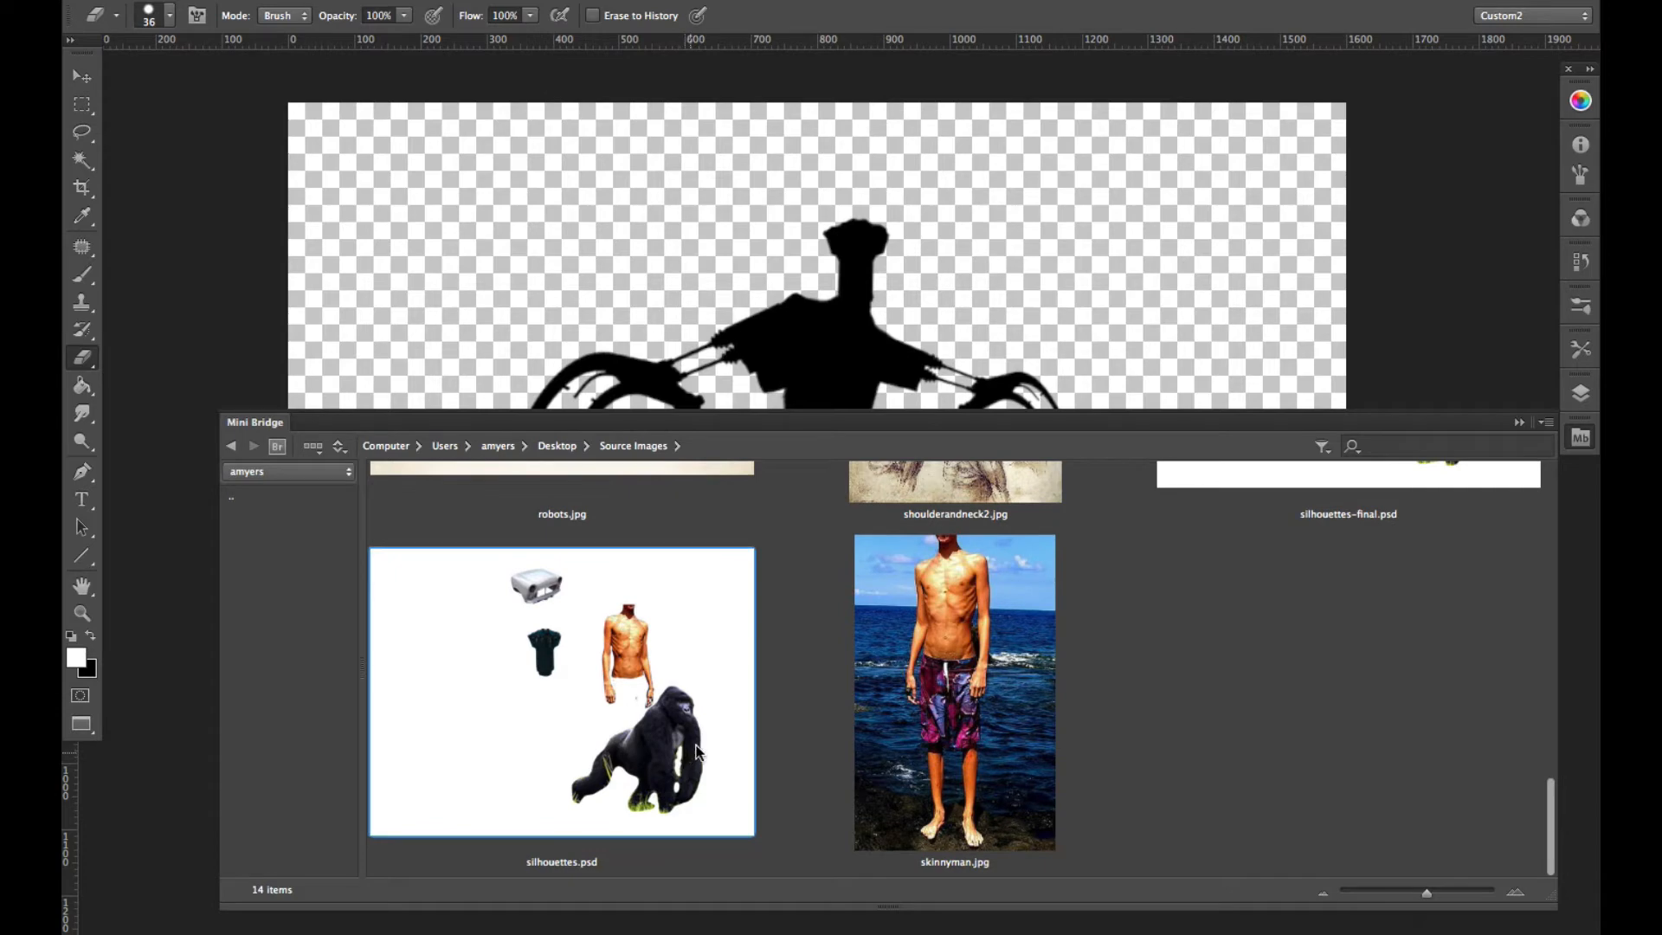
{"action": "double_click", "coordinate": [681, 743]}
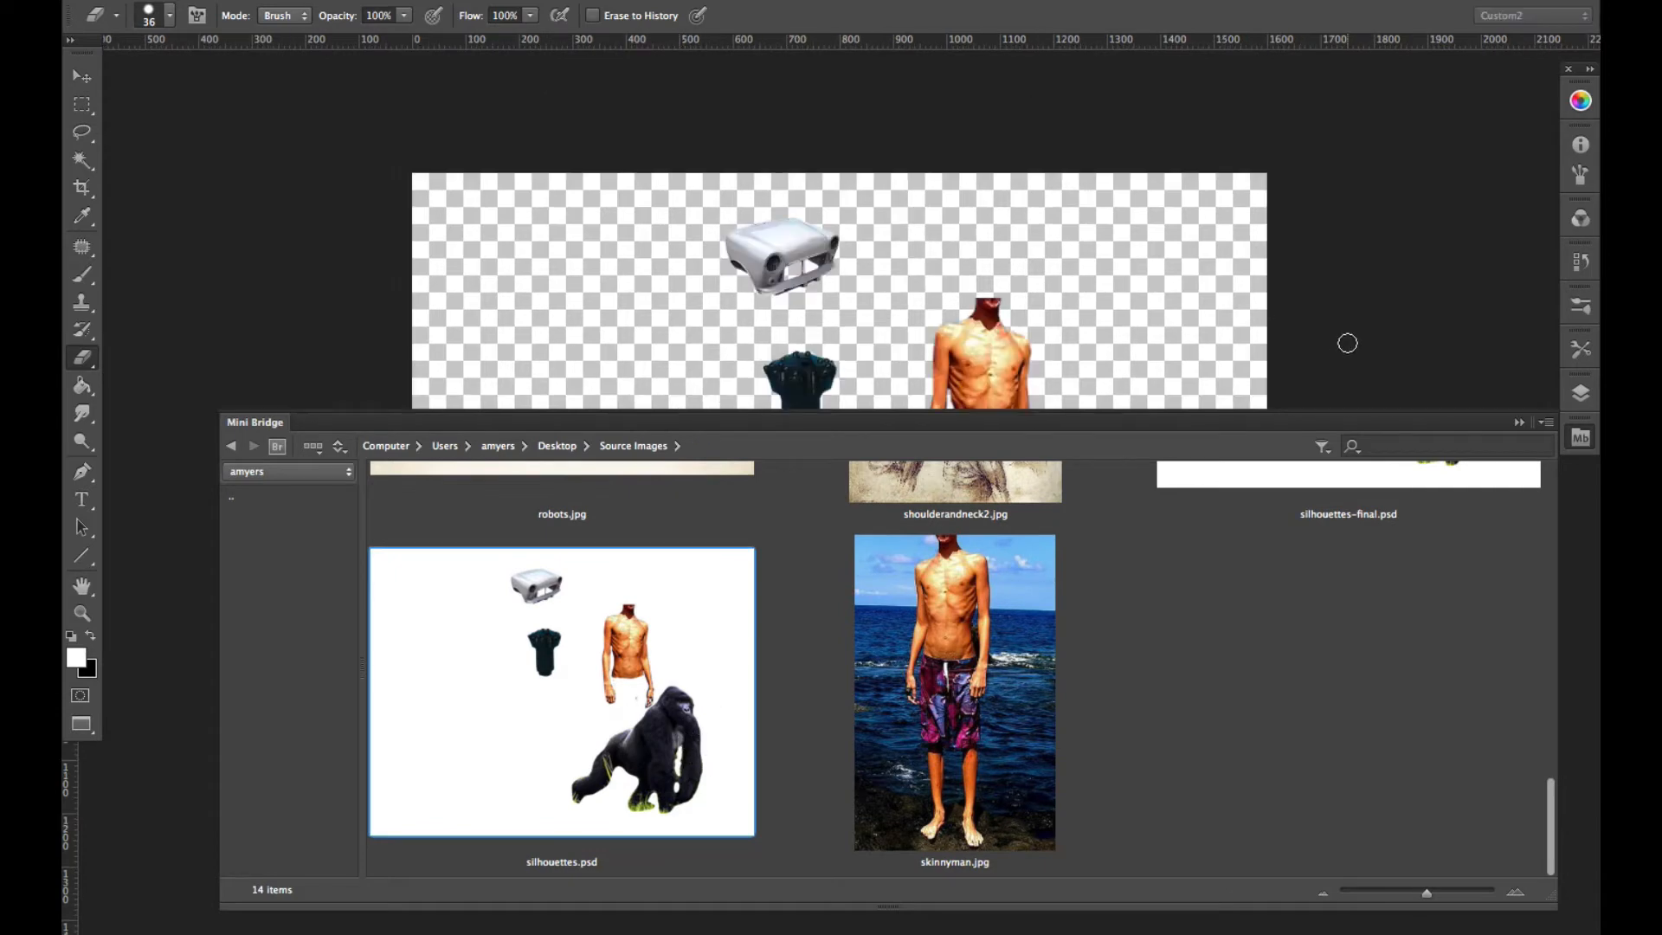
{"action": "left_click", "coordinate": [1520, 423]}
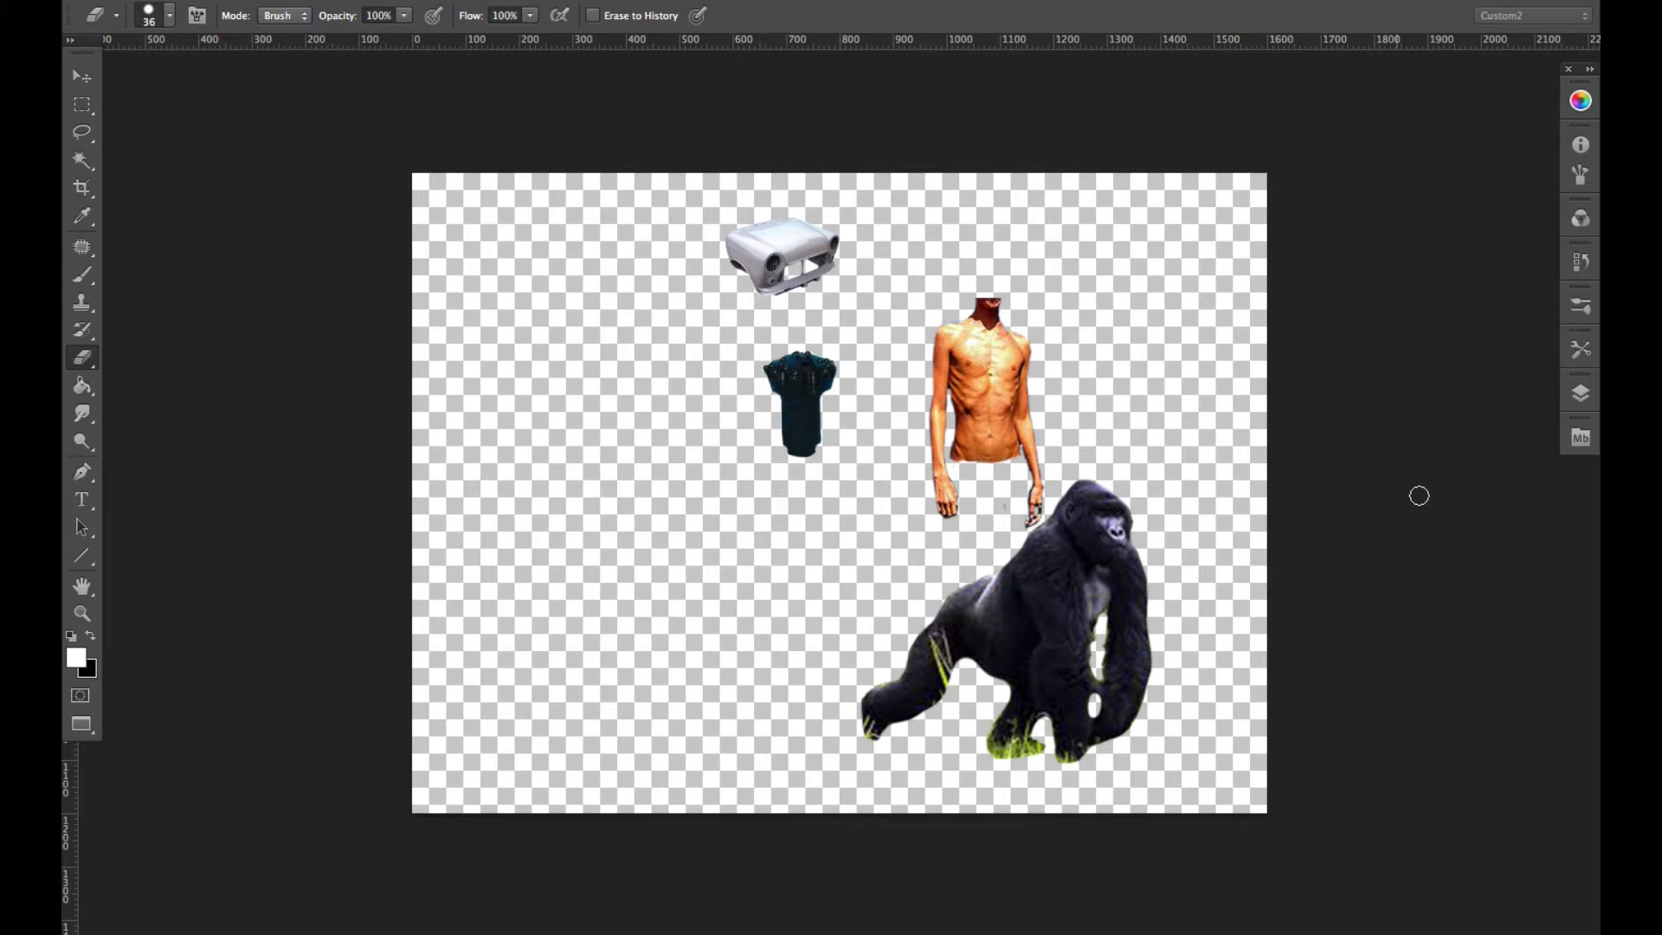
- Place the elephant photo images.jpg from the Source Images folder into the document and enlarge it to about 297%
{"action": "left_click", "coordinate": [1580, 438]}
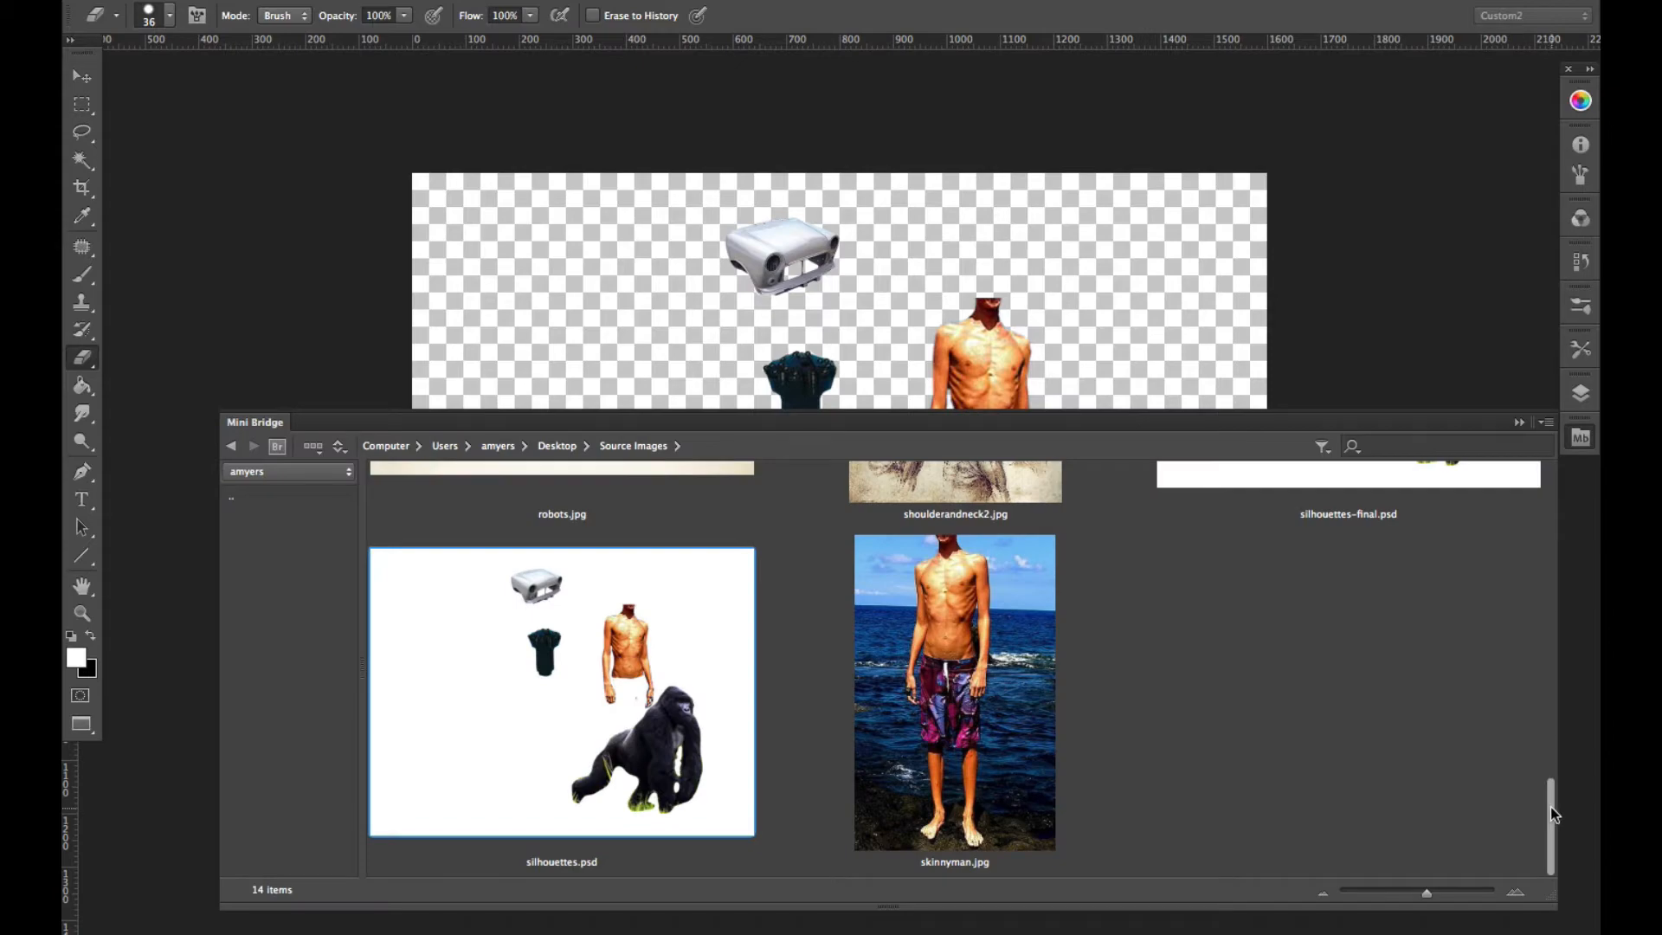
{"action": "left_click_drag", "start_coordinate": [1552, 814], "coordinate": [1535, 564]}
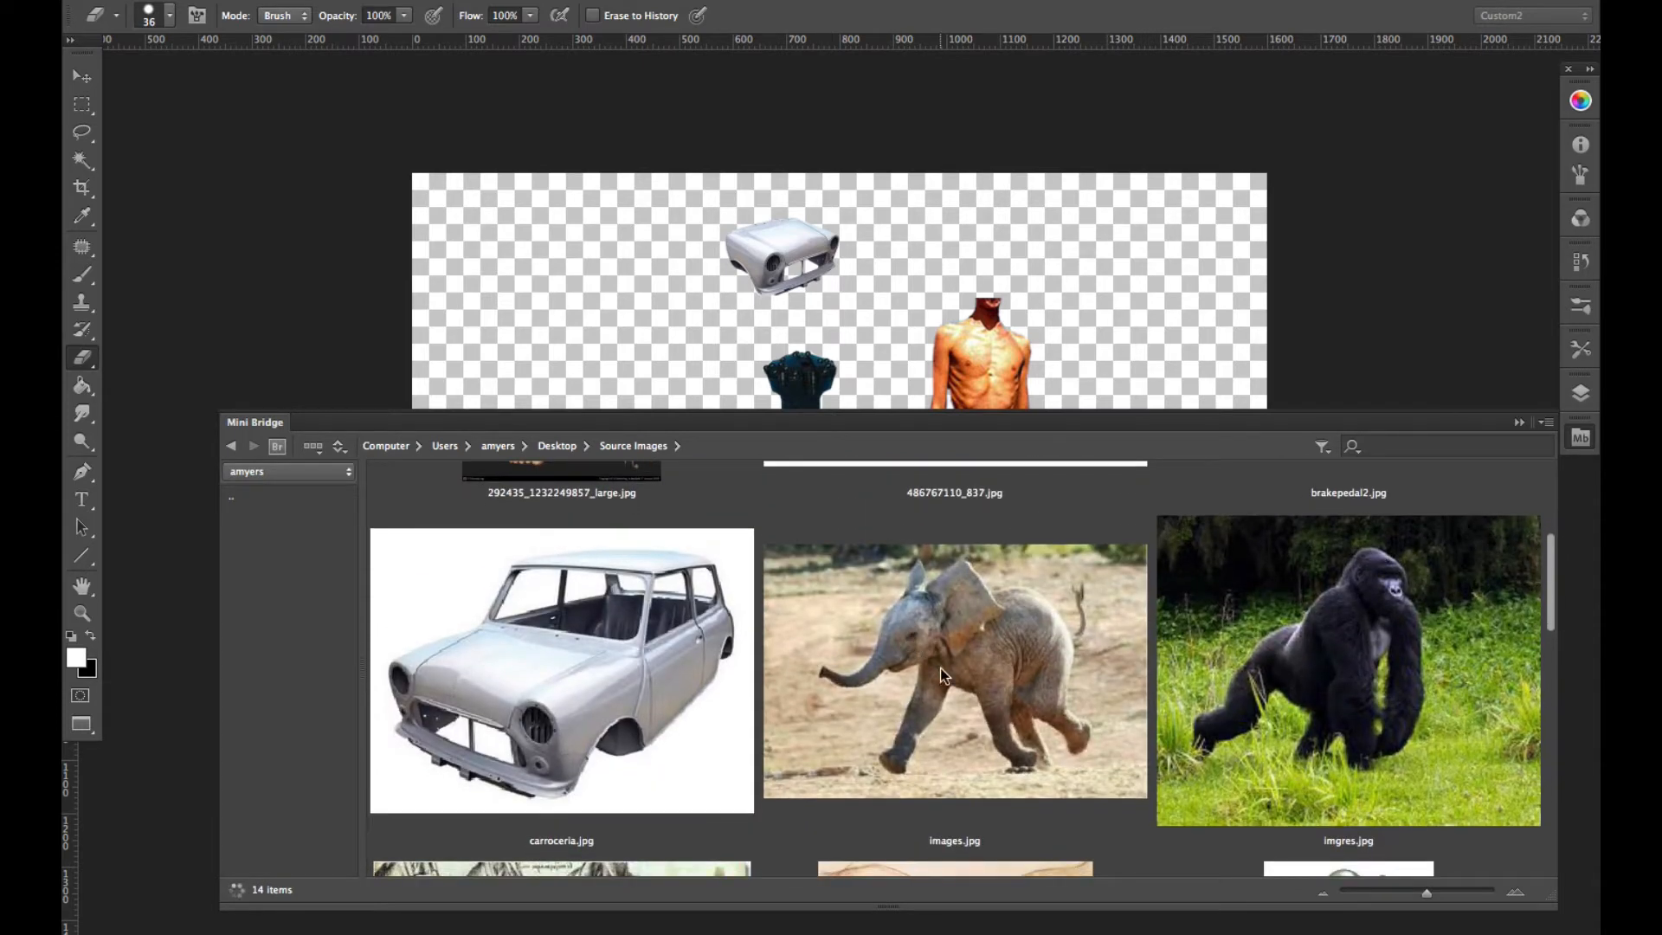
{"action": "left_click_drag", "start_coordinate": [940, 667], "coordinate": [1152, 316]}
{"action": "left_click", "coordinate": [1519, 424]}
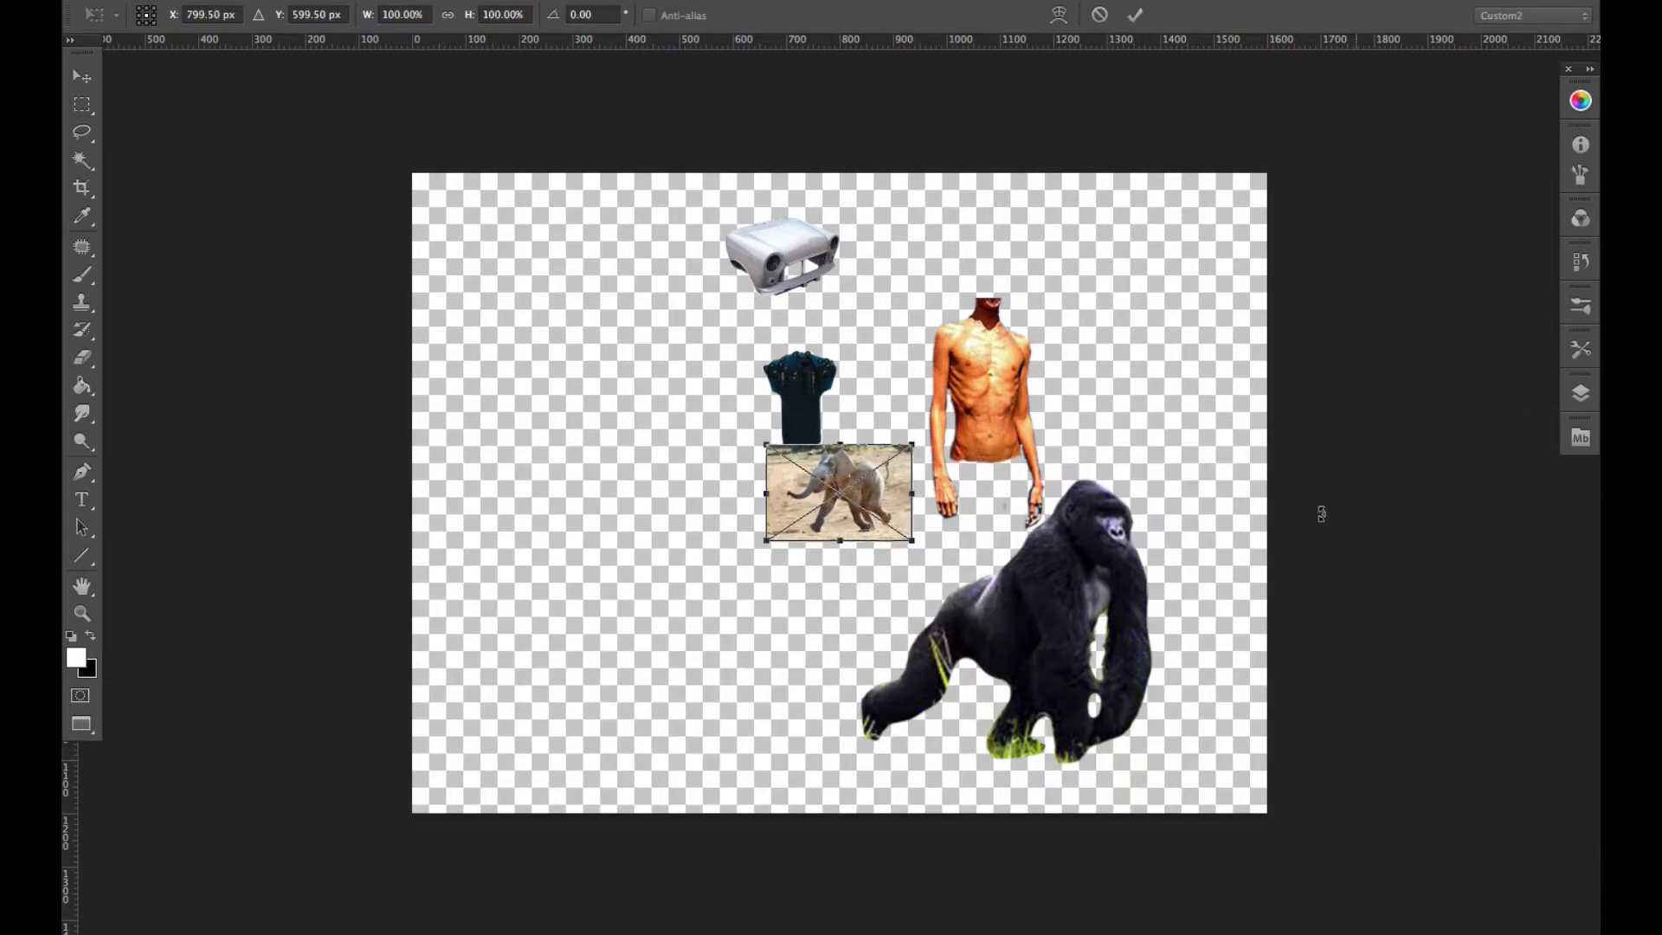
{"action": "mouse_move", "coordinate": [843, 466]}
{"action": "left_mouse_down"}
{"action": "mouse_move", "coordinate": [619, 562]}
{"action": "mouse_move", "coordinate": [985, 355]}
{"action": "left_mouse_up"}
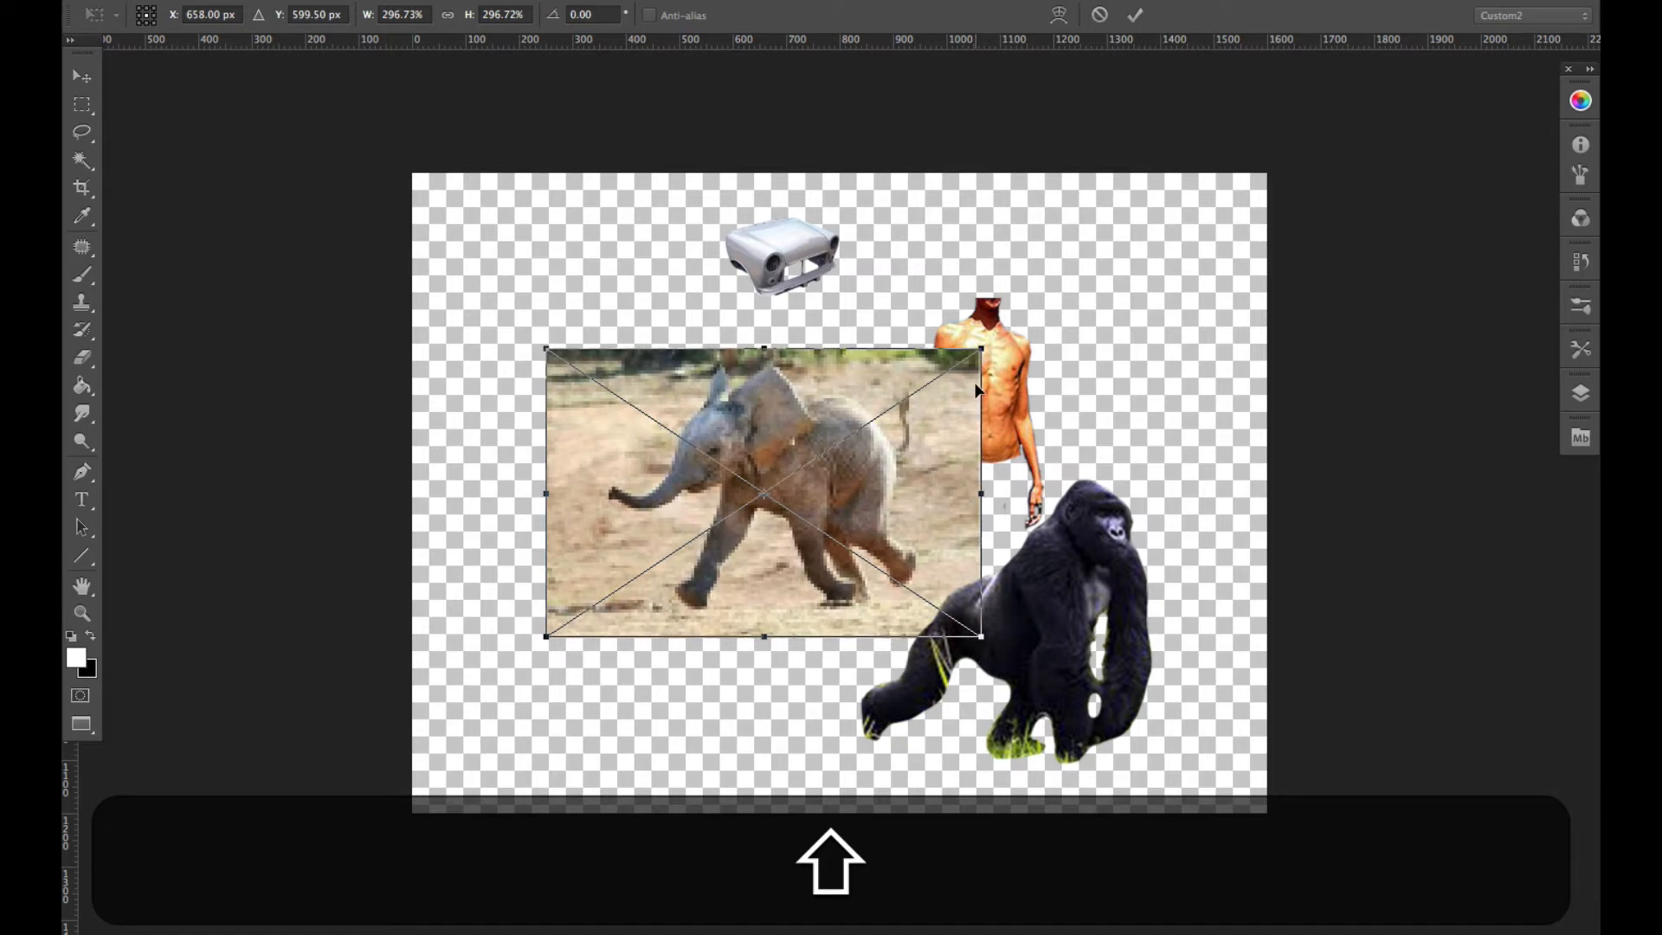
{"action": "key", "text": "shift+Return"}
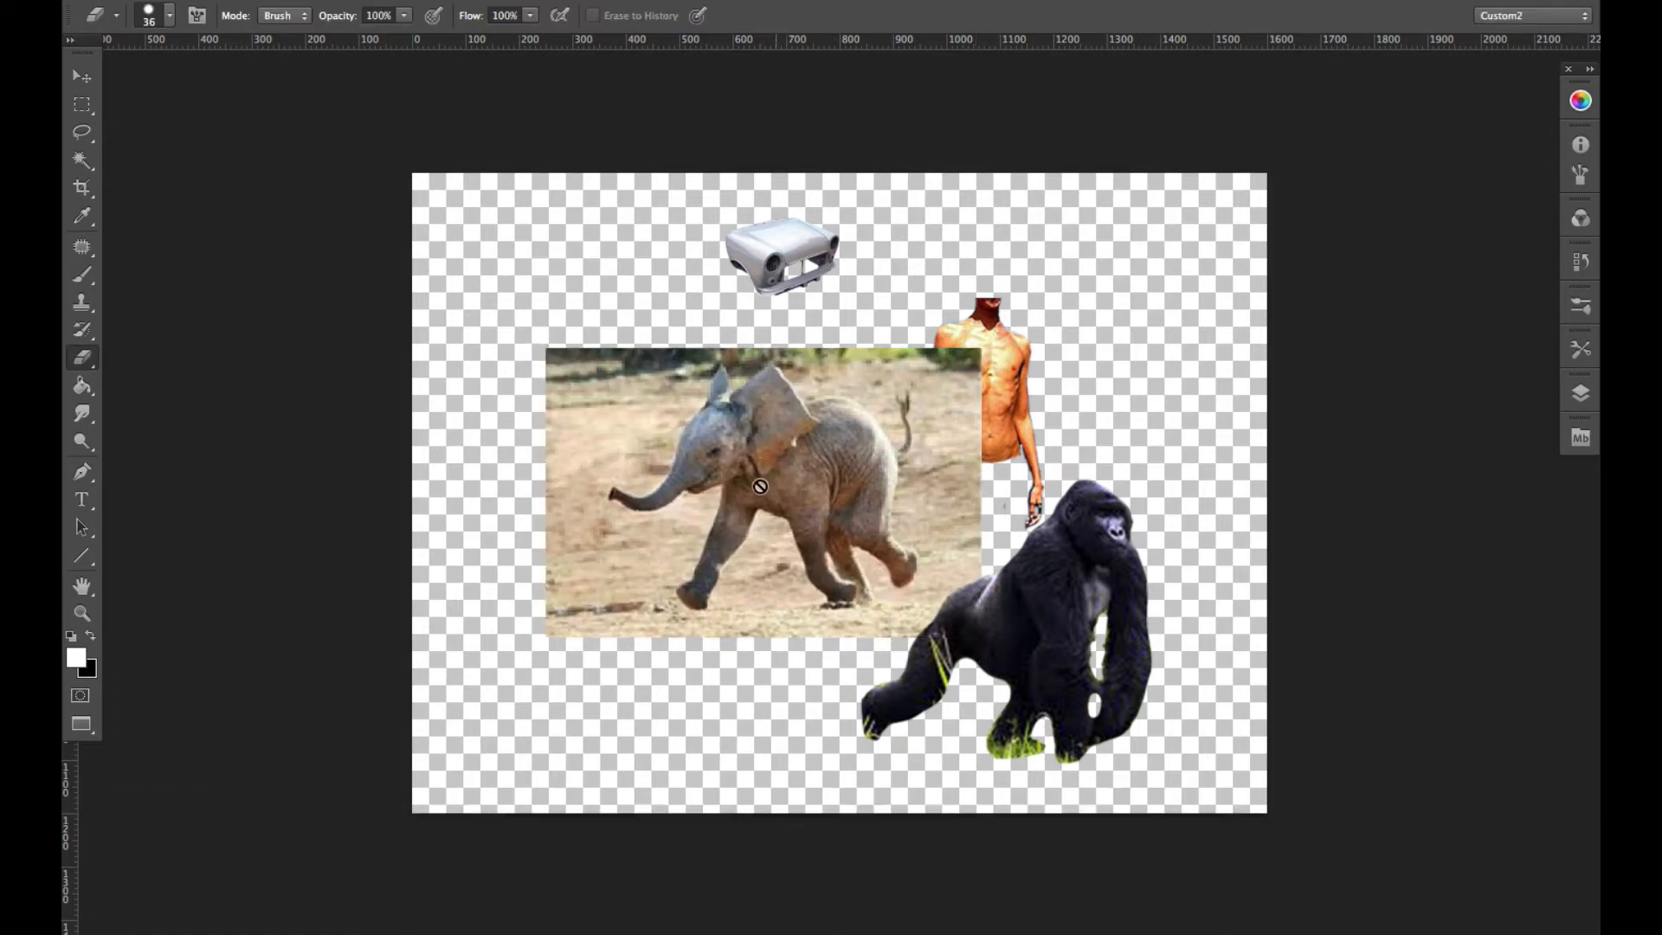
- Move the elephant photo down and to the left on the canvas and rasterize its smart object for erasing
{"action": "left_click_drag", "start_coordinate": [754, 445], "coordinate": [703, 531]}
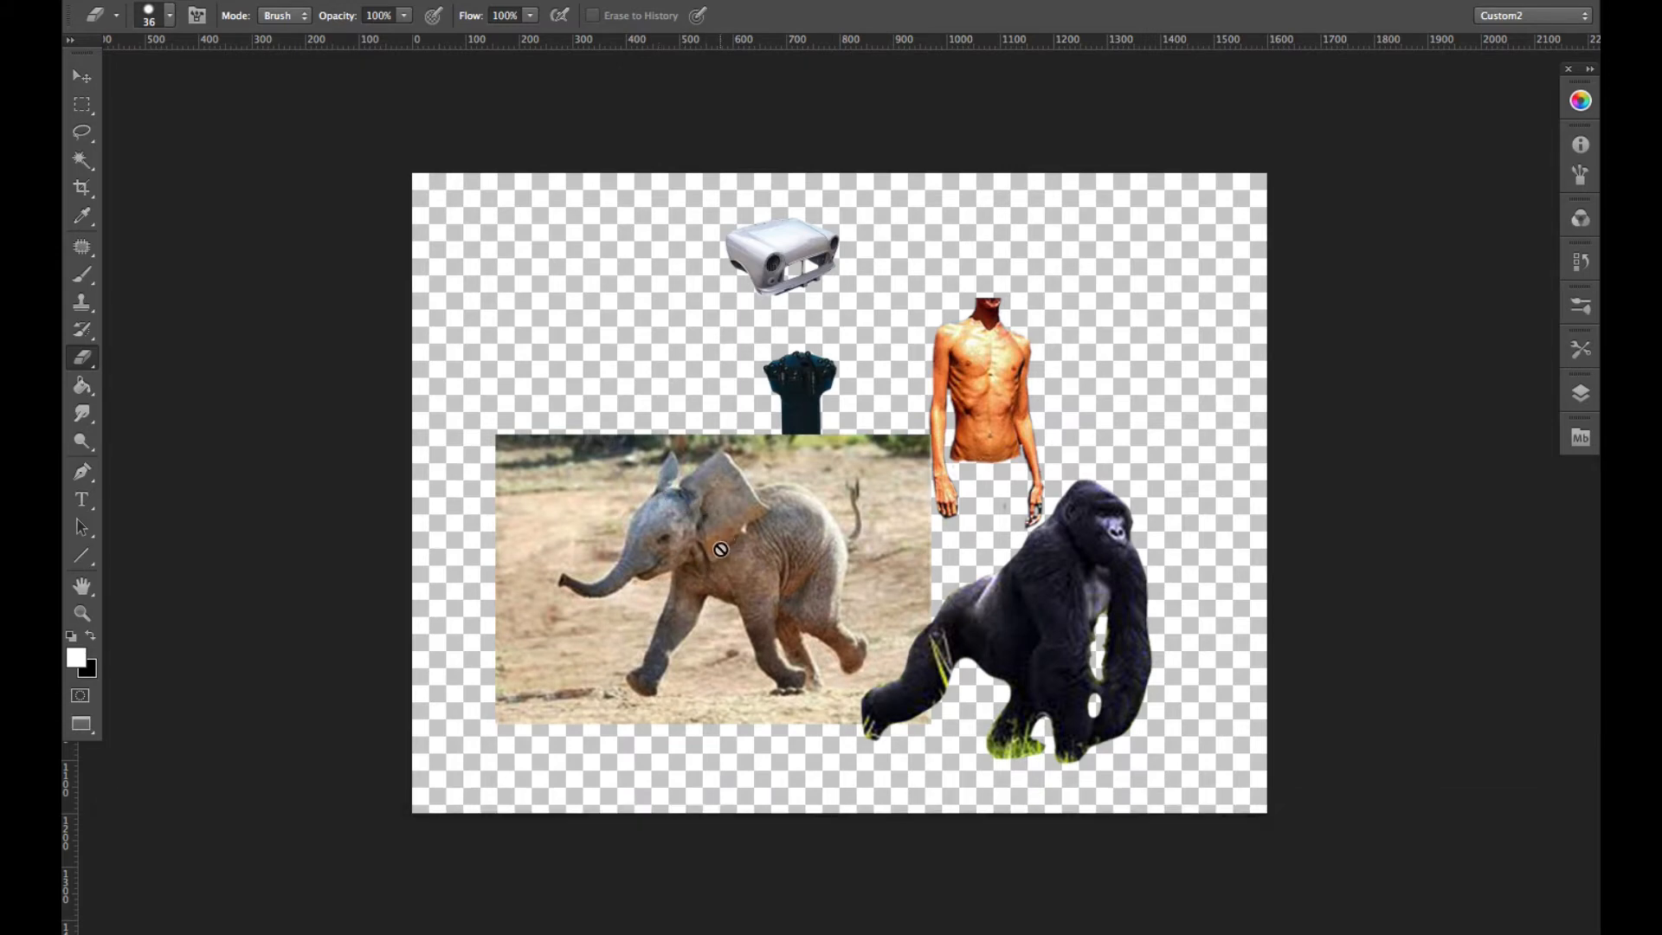
{"action": "key", "text": "e"}
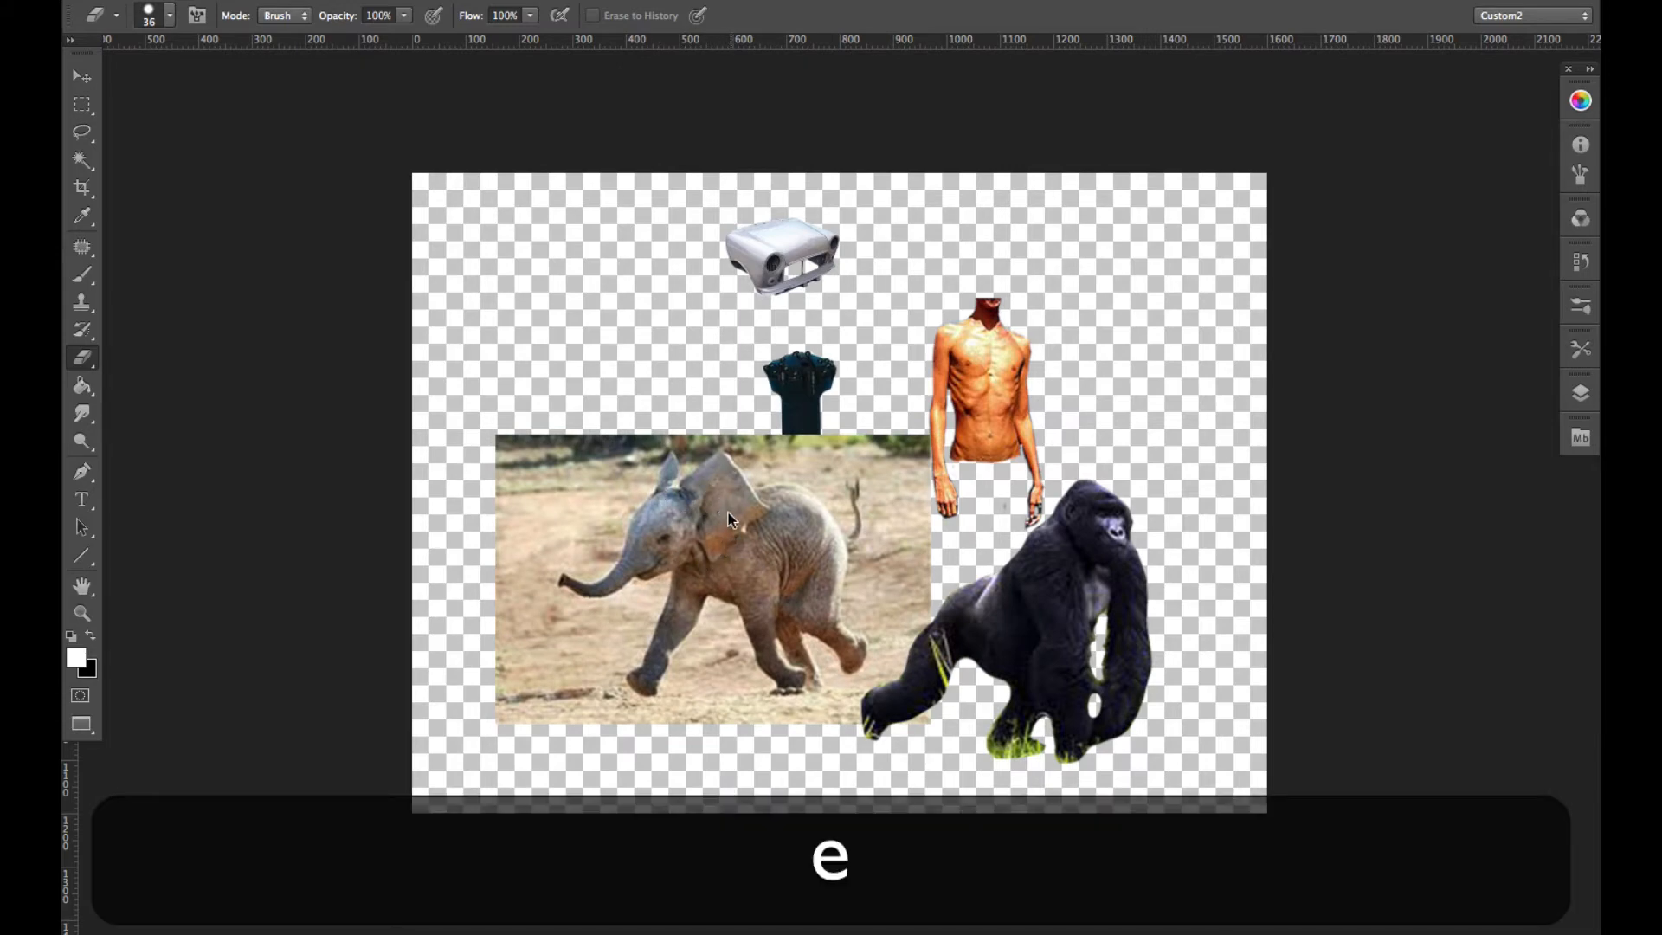
{"action": "left_click", "coordinate": [729, 512]}
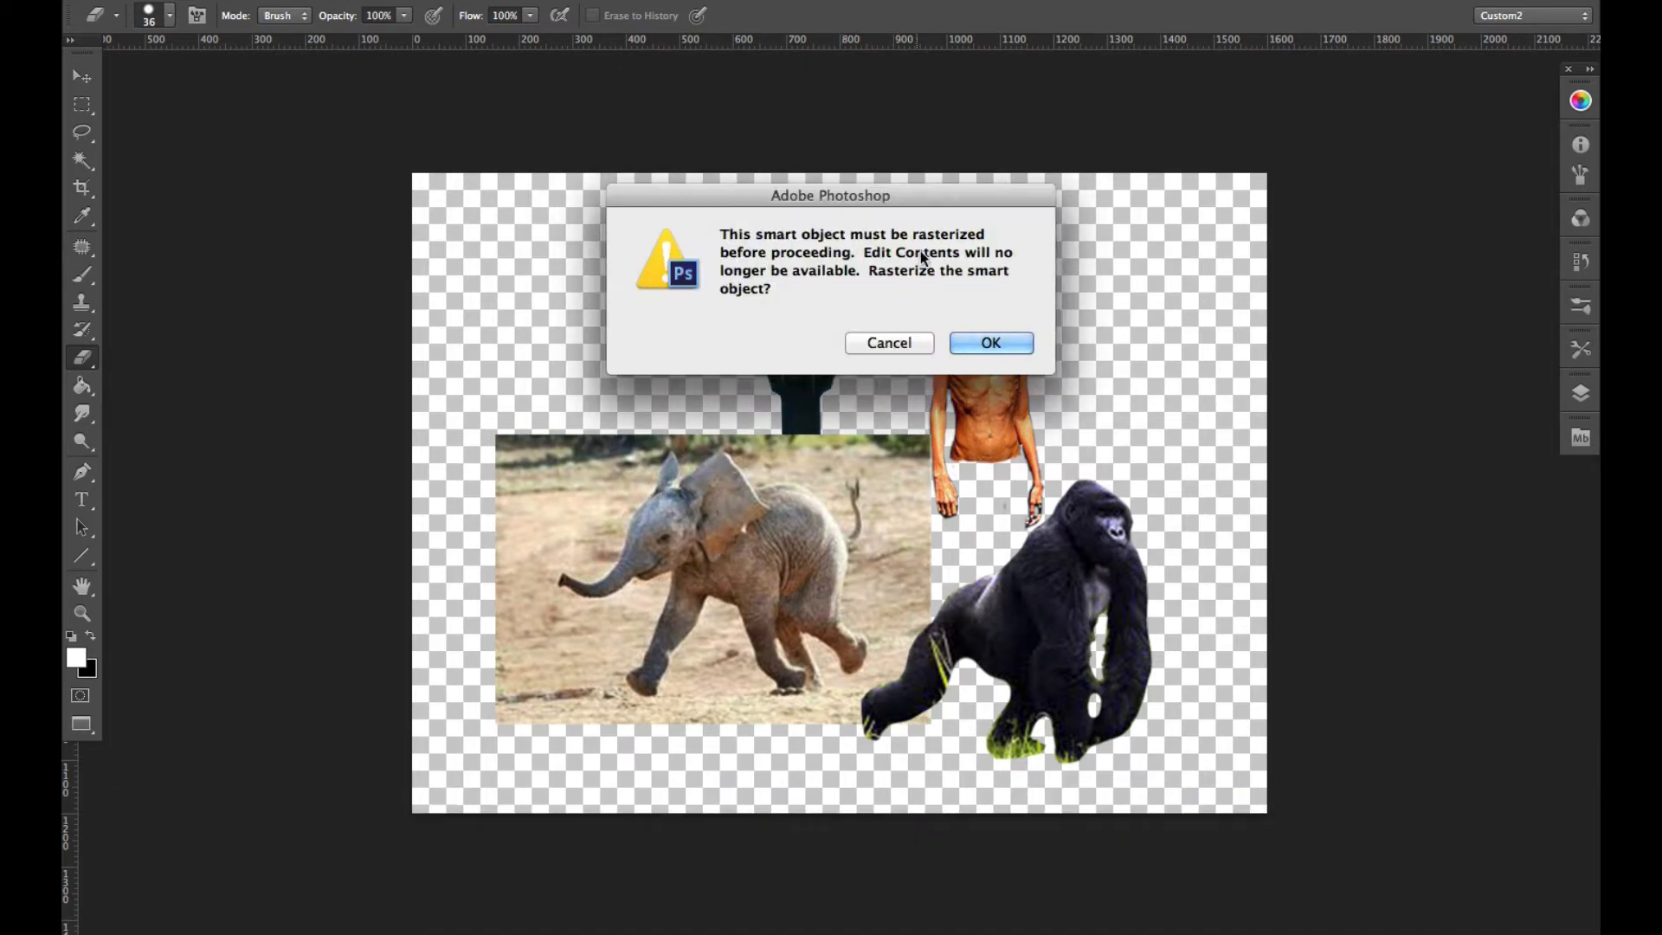
{"action": "left_click", "coordinate": [992, 344]}
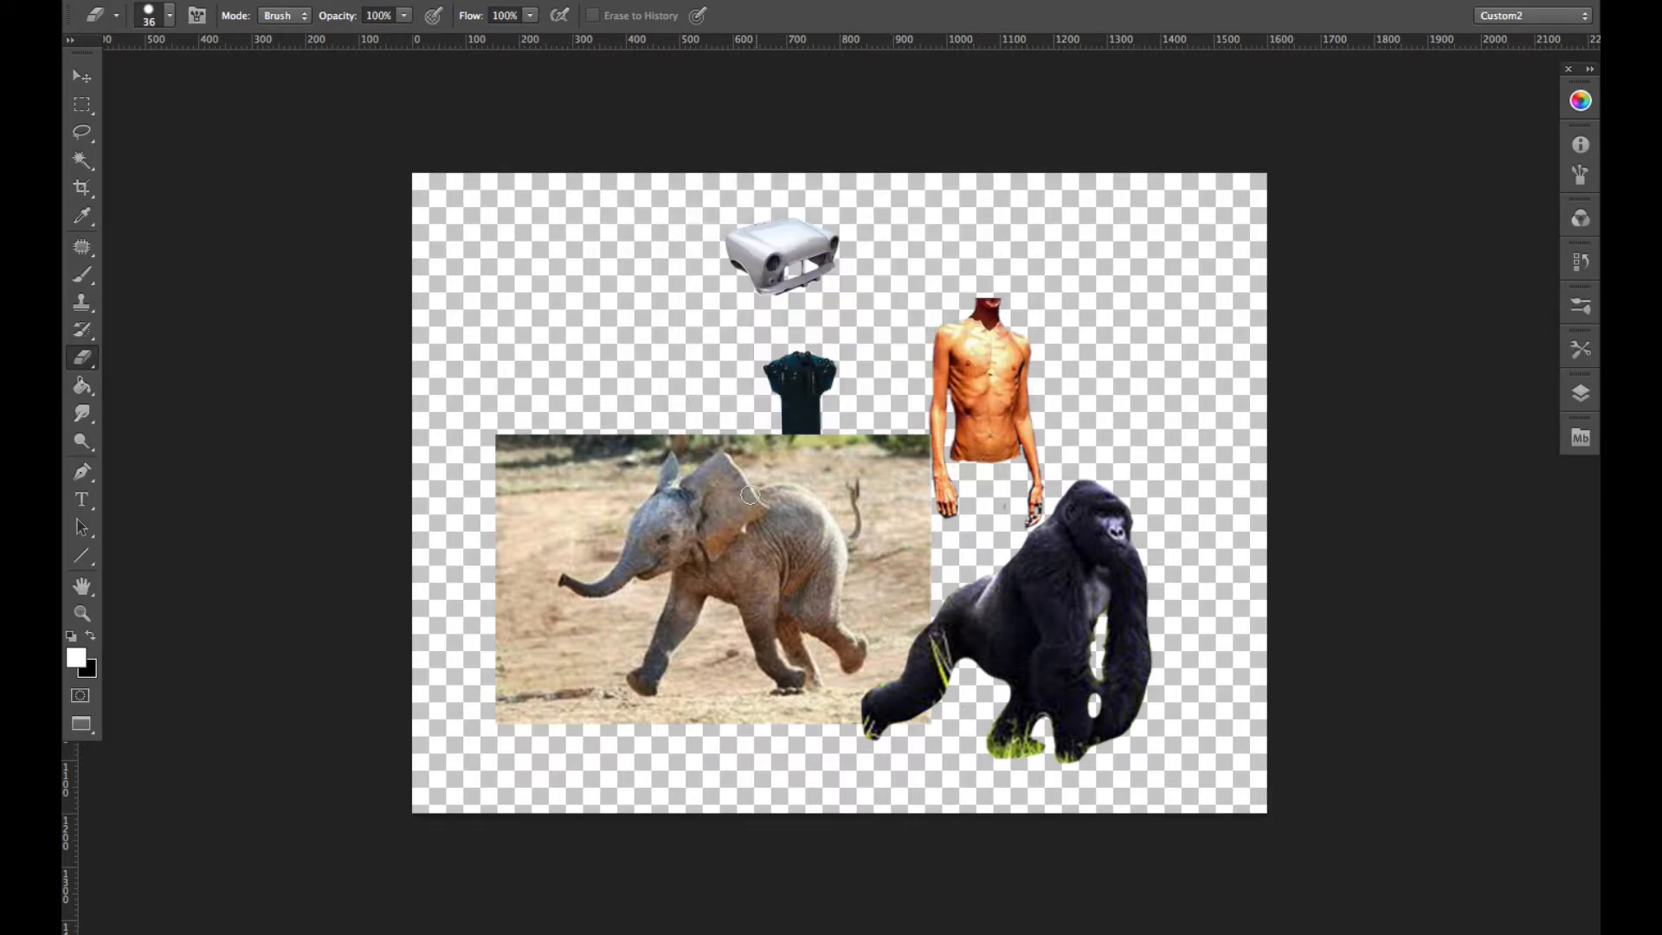
- Spread the elephant photo, torso, gorilla, drill bit and car cutouts apart so they no longer overlap on the canvas
{"action": "key", "text": "v"}
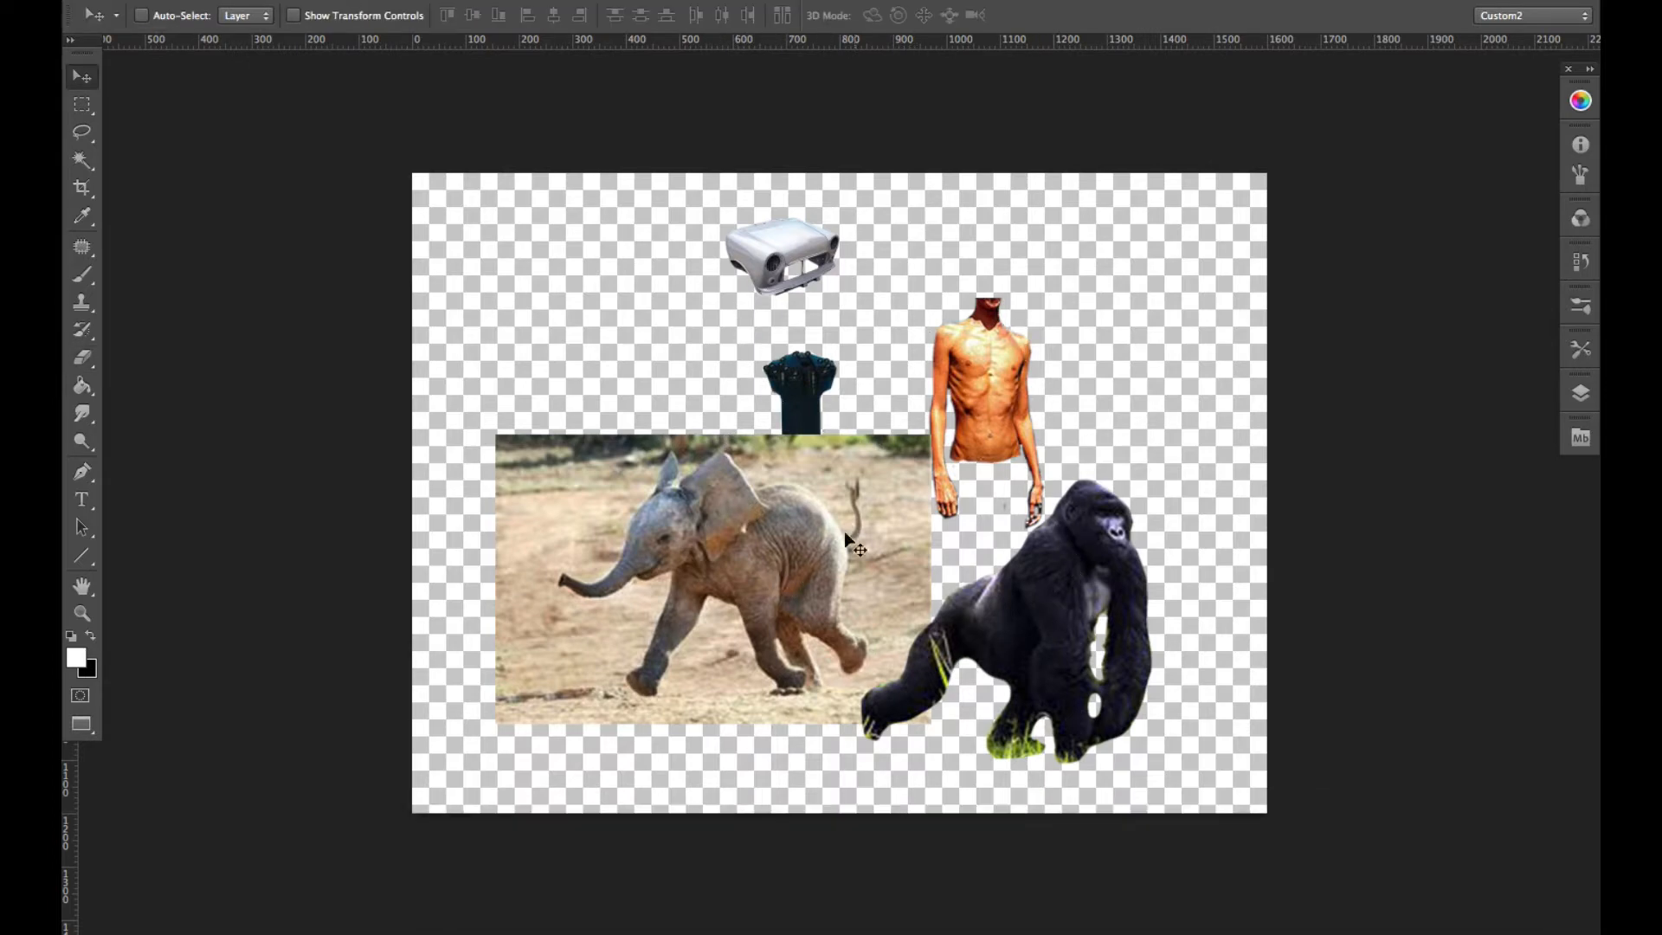
{"action": "left_click_drag", "start_coordinate": [1001, 364], "coordinate": [1026, 337]}
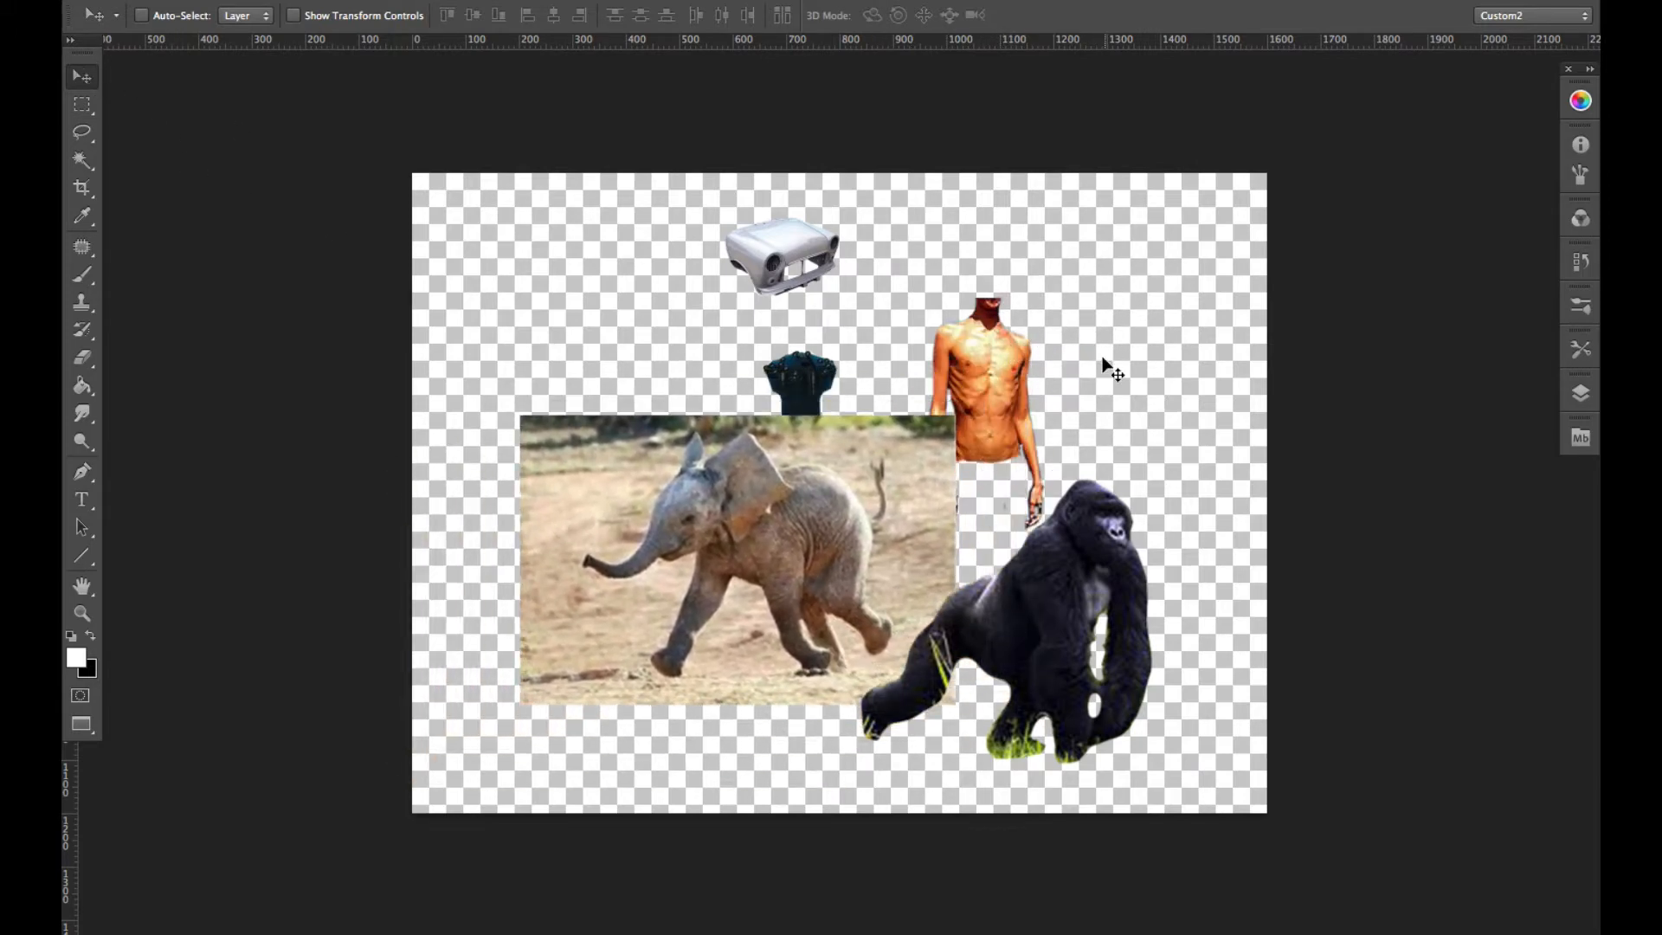
{"action": "key", "text": "super"}
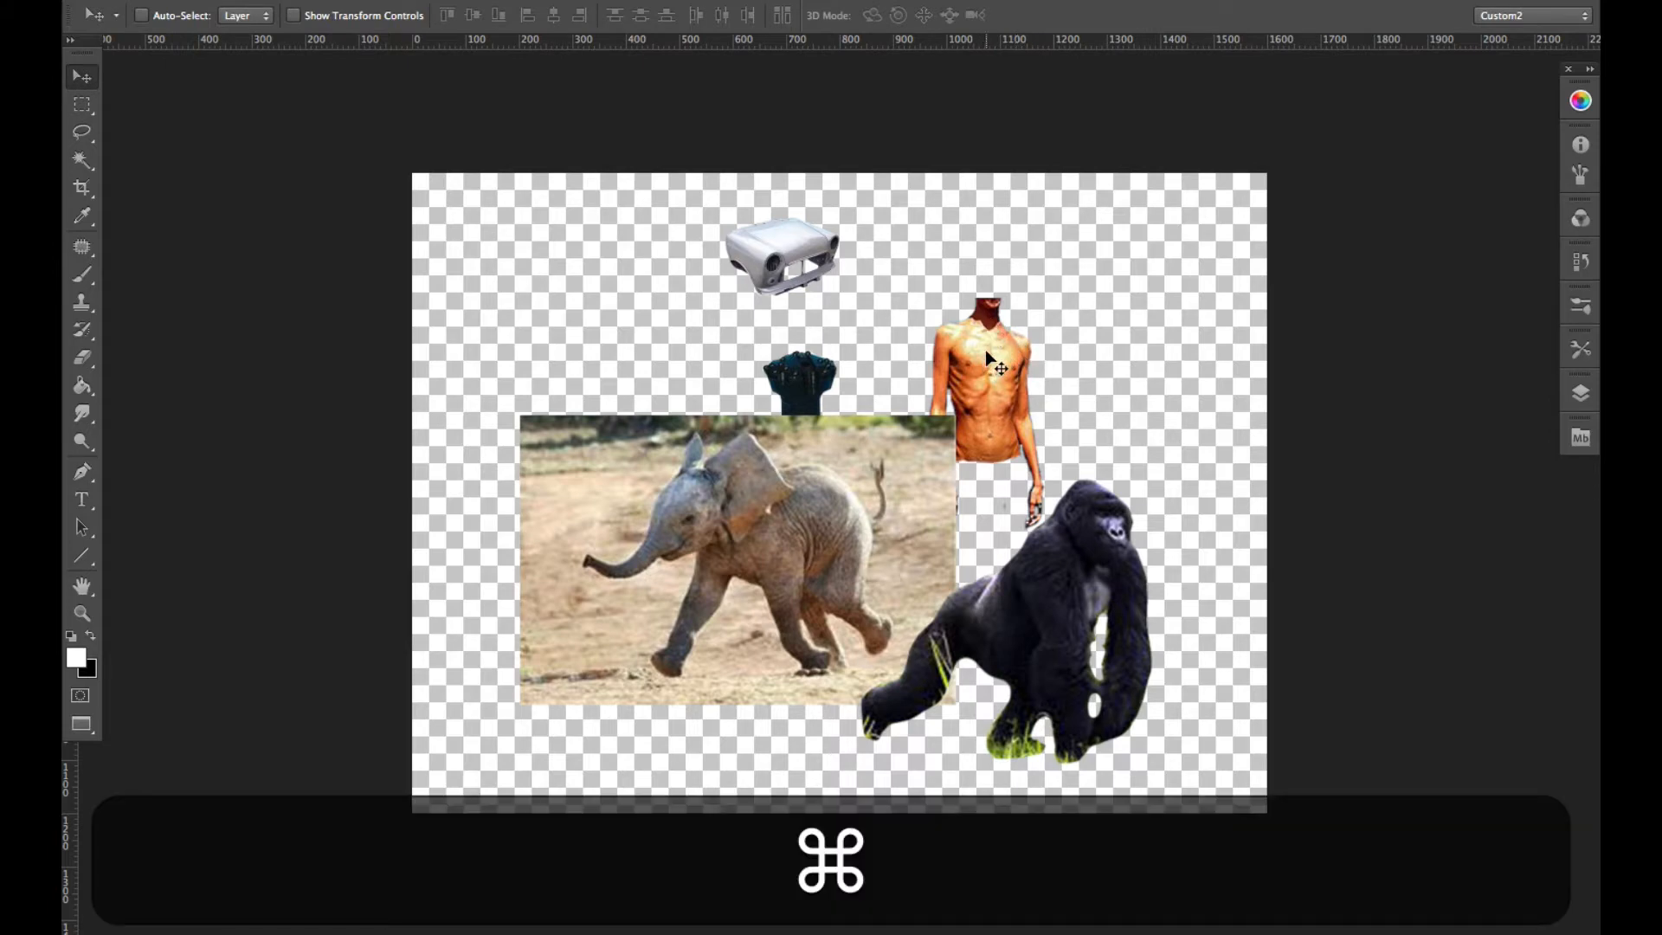
{"action": "left_click_drag", "start_coordinate": [995, 371], "coordinate": [1144, 289]}
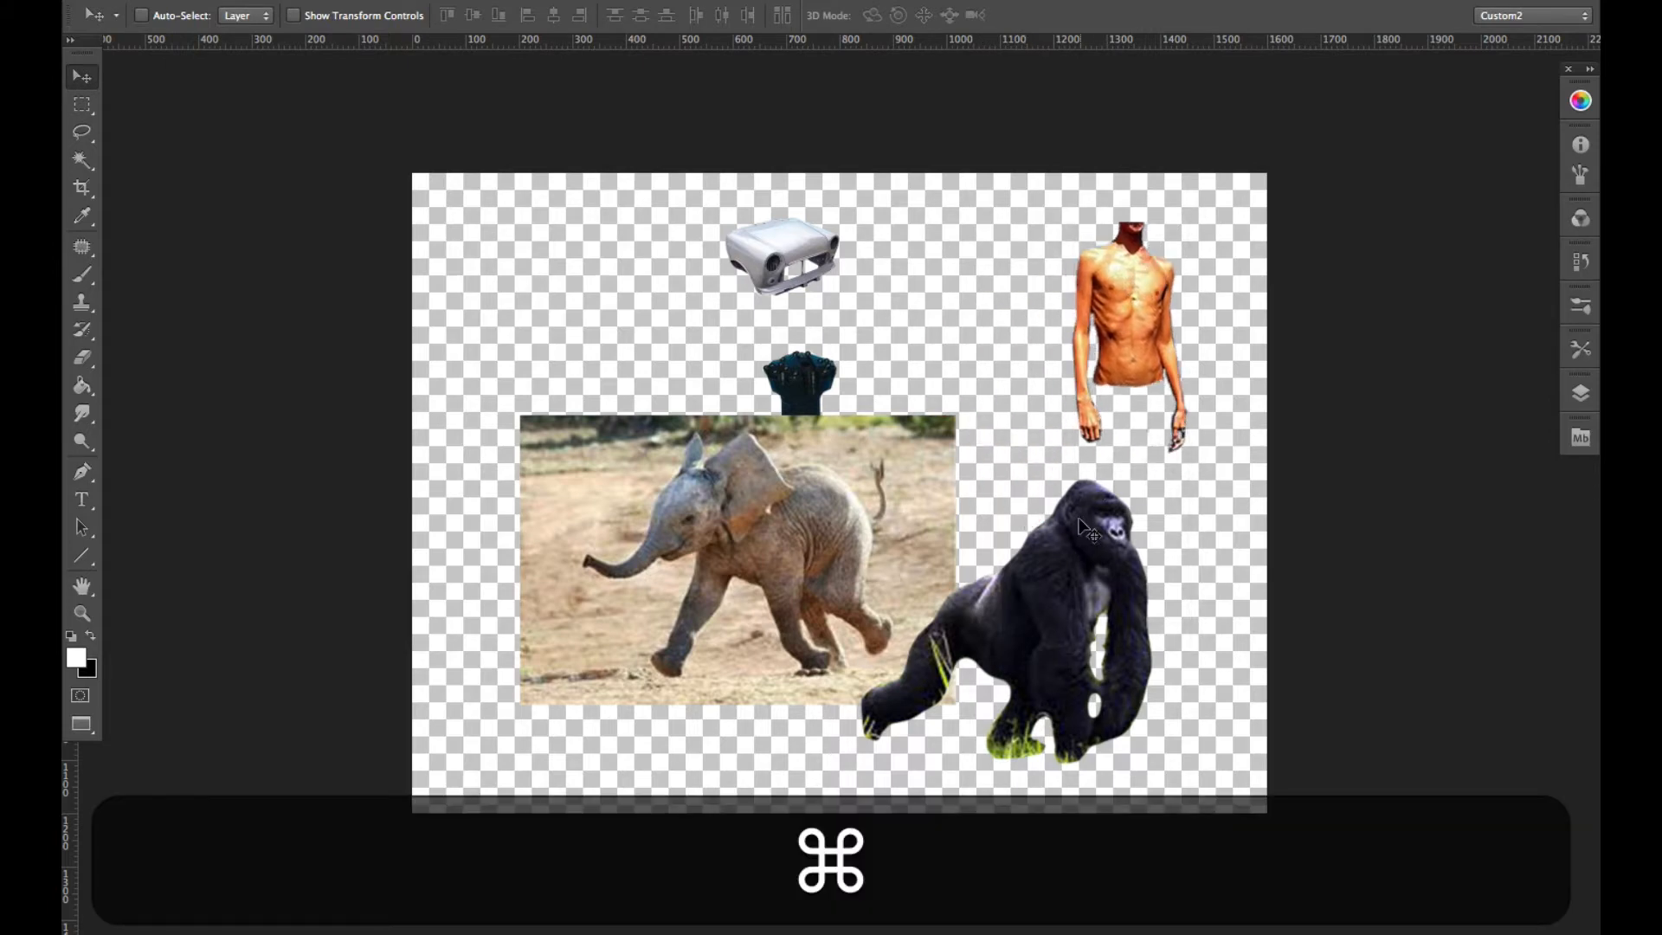
{"action": "left_click_drag", "start_coordinate": [1082, 584], "coordinate": [1164, 598]}
{"action": "left_click_drag", "start_coordinate": [823, 374], "coordinate": [573, 270]}
{"action": "left_click_drag", "start_coordinate": [776, 260], "coordinate": [782, 287]}
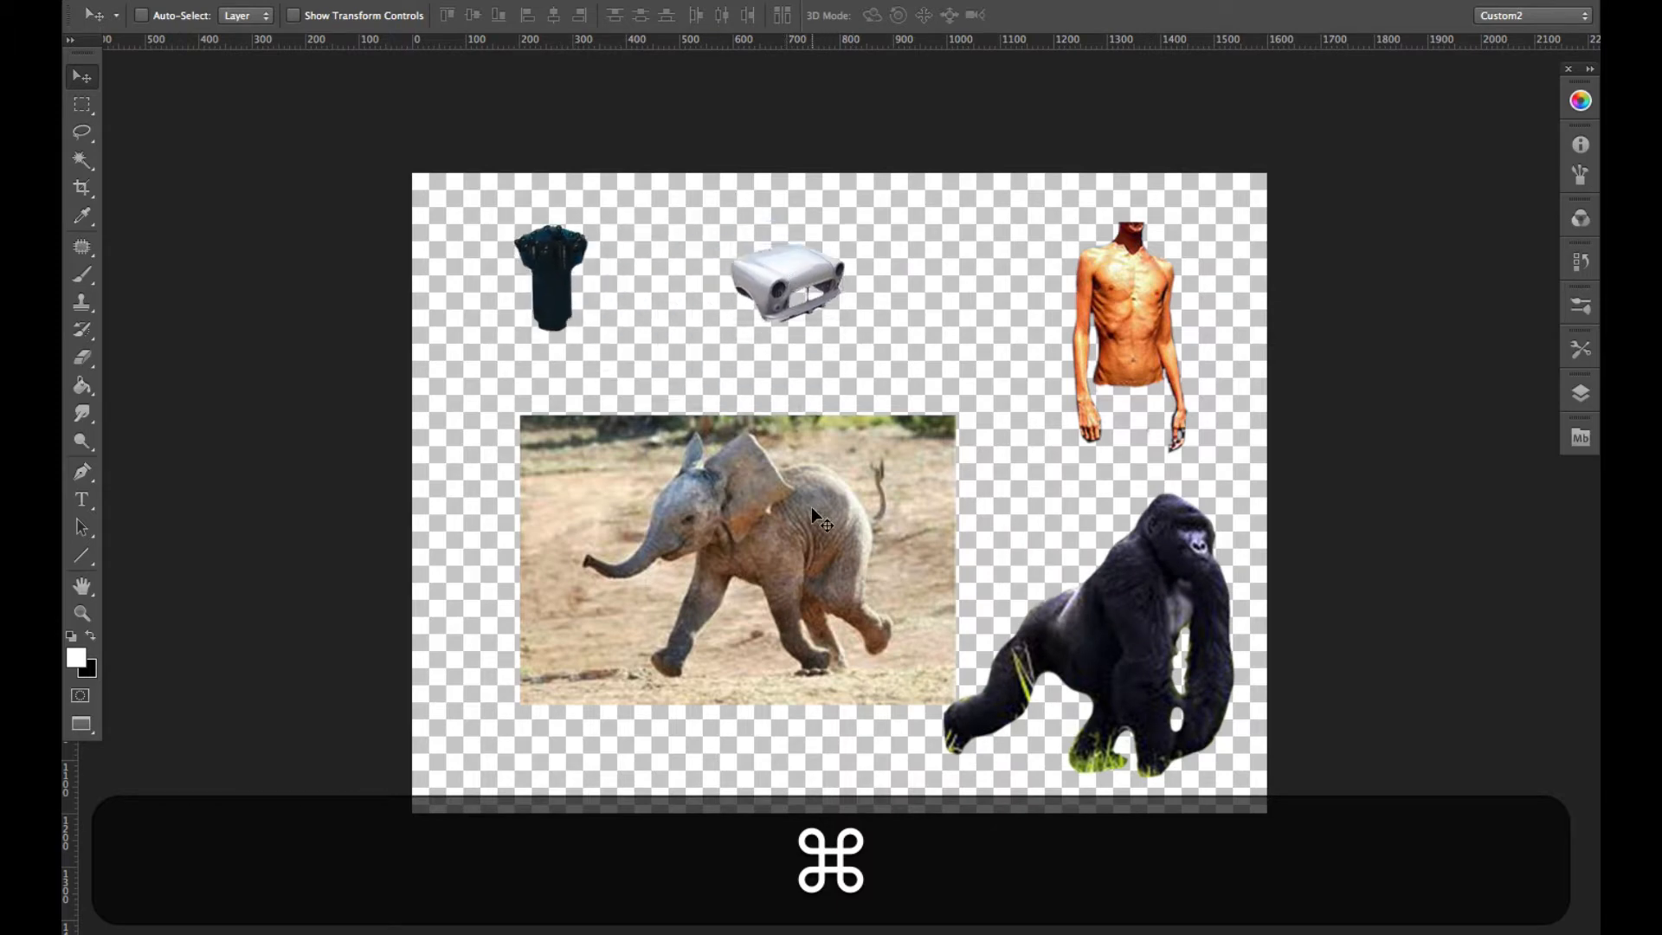
{"action": "left_click_drag", "start_coordinate": [812, 507], "coordinate": [760, 520]}
{"action": "left_click_drag", "start_coordinate": [1143, 626], "coordinate": [1126, 613]}
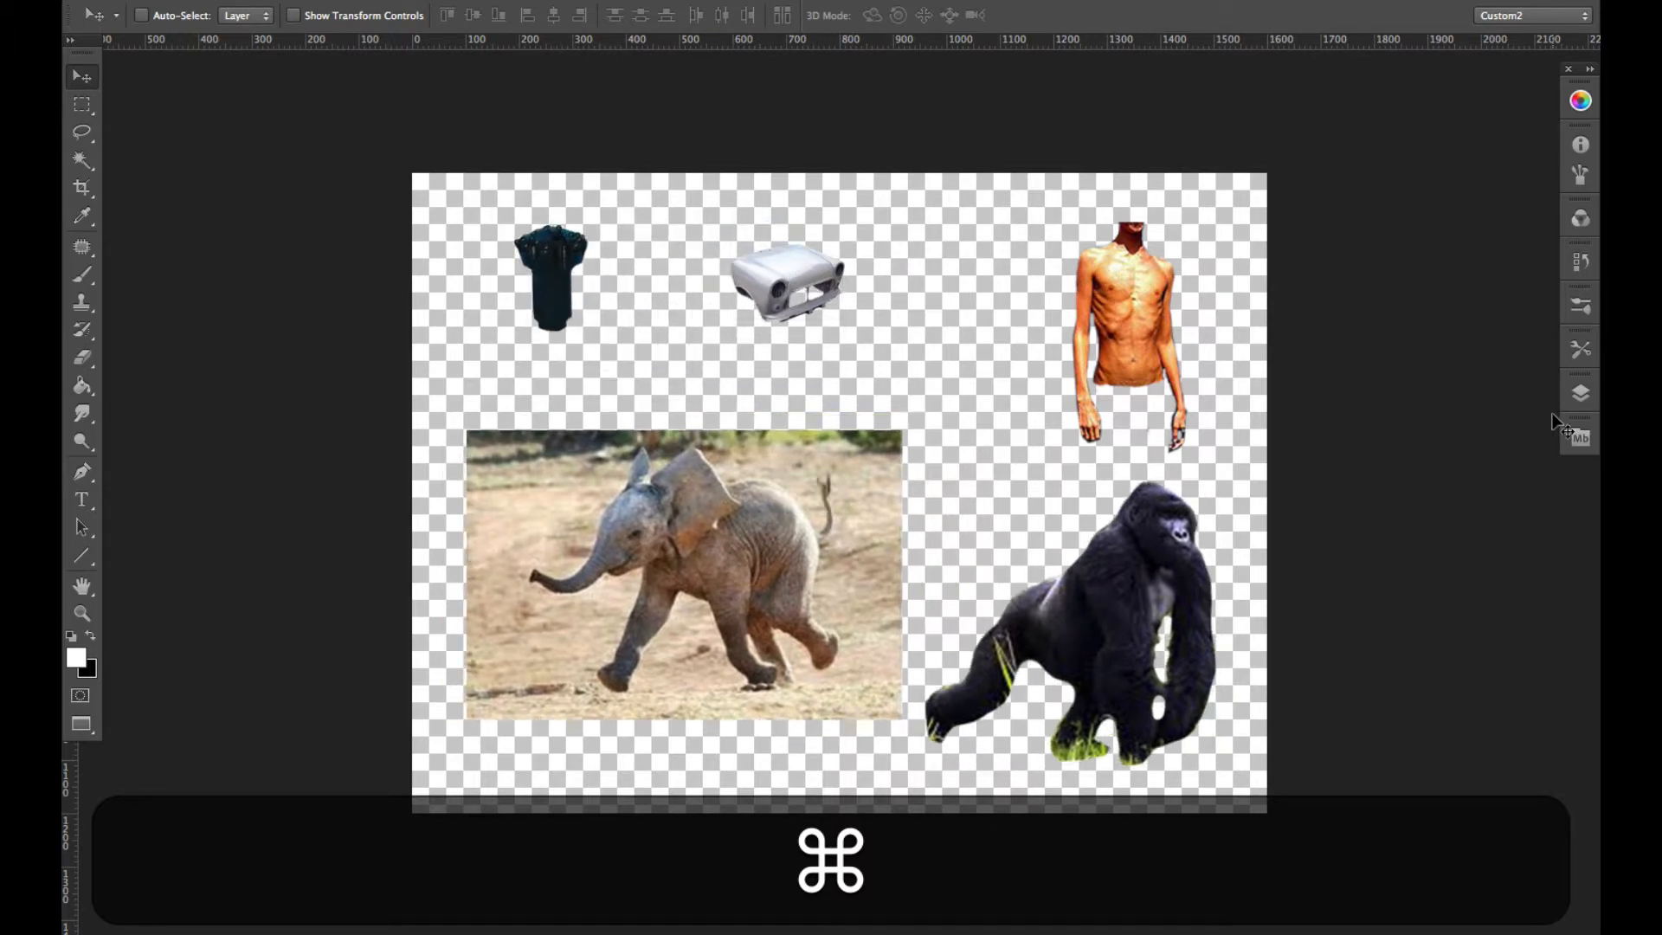
- Show the layer list and fine-tune the positions of the torso, car, drill bit and elephant pieces
{"action": "left_click", "coordinate": [1582, 390]}
{"action": "left_click", "coordinate": [1152, 320], "text": "super"}
{"action": "left_click_drag", "start_coordinate": [1147, 313], "coordinate": [1097, 323]}
{"action": "left_click_drag", "start_coordinate": [816, 287], "coordinate": [836, 296]}
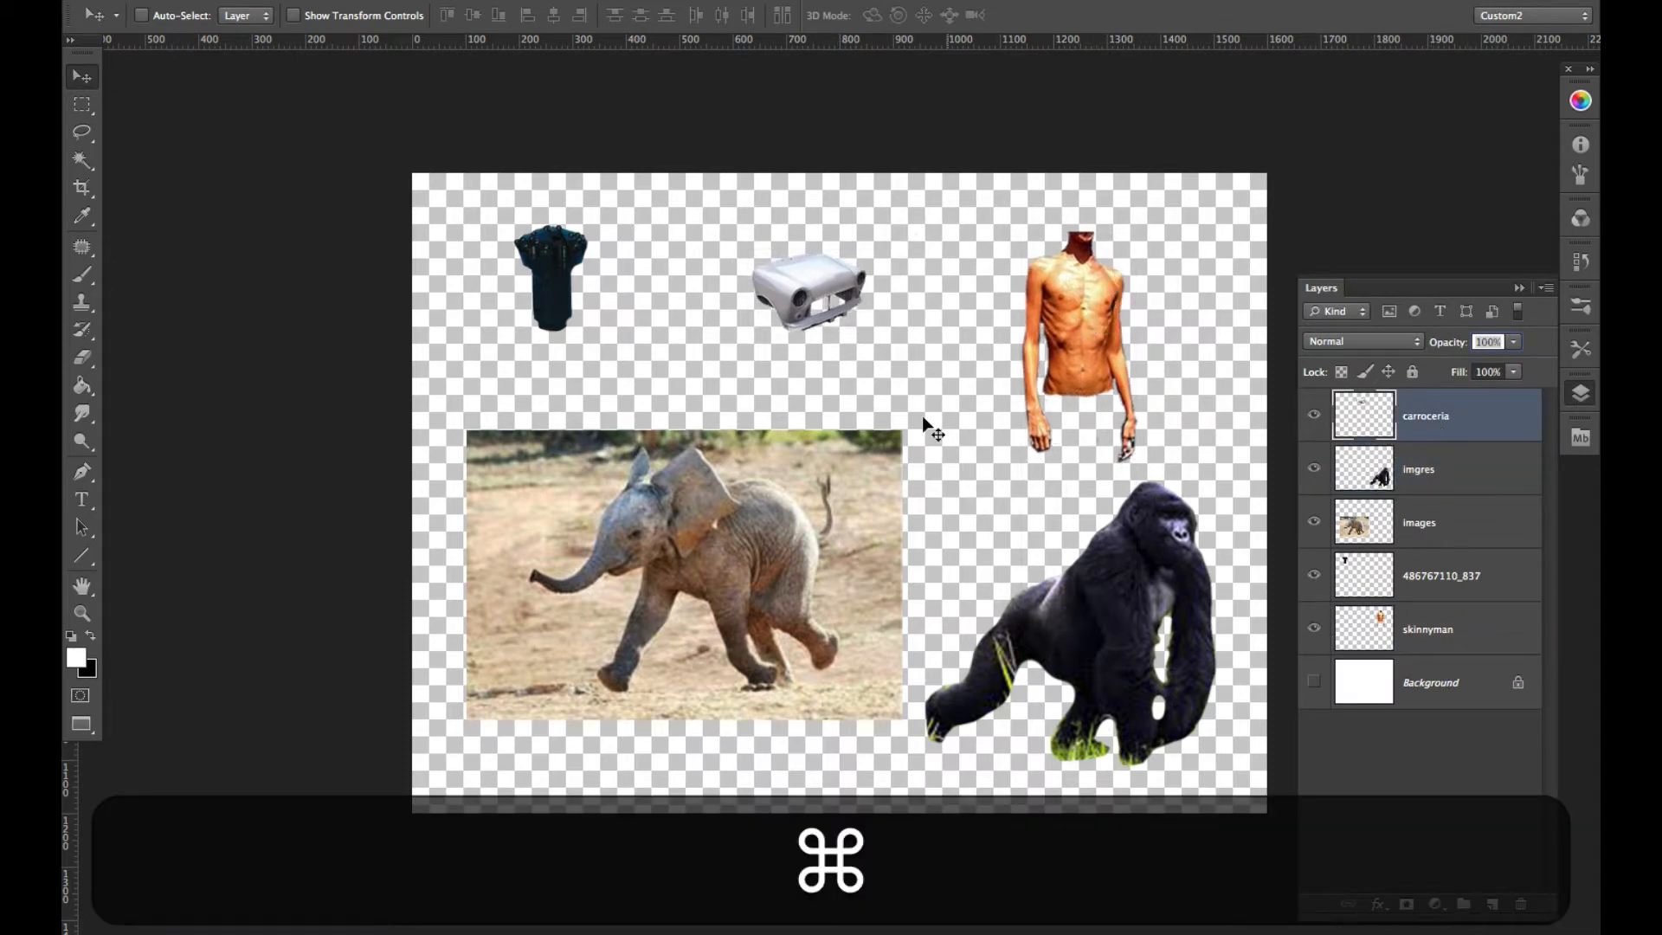
{"action": "left_click_drag", "start_coordinate": [557, 269], "coordinate": [565, 278]}
{"action": "left_click_drag", "start_coordinate": [786, 530], "coordinate": [771, 537]}
- Delete the gorilla's layer, imgres, and nudge the elephant photo slightly up and to the right
{"action": "mouse_move", "coordinate": [1115, 644]}
{"action": "left_mouse_down"}
{"action": "mouse_move", "coordinate": [1086, 641]}
{"action": "mouse_move", "coordinate": [1130, 654]}
{"action": "left_mouse_up"}
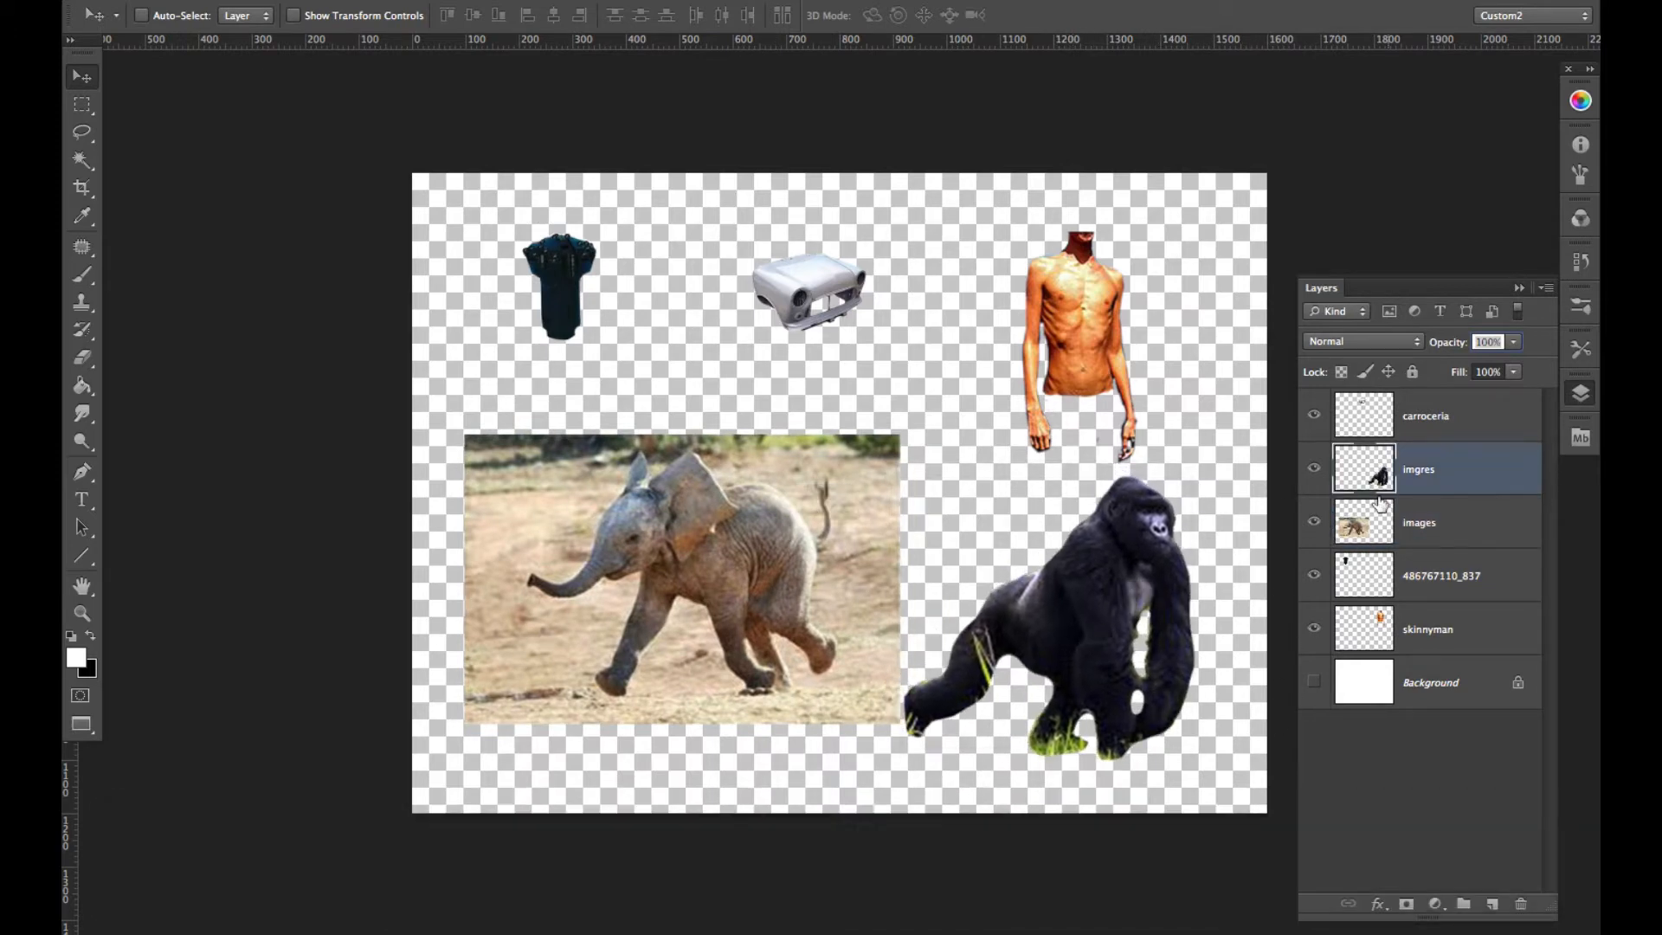
{"action": "left_click", "coordinate": [1521, 903]}
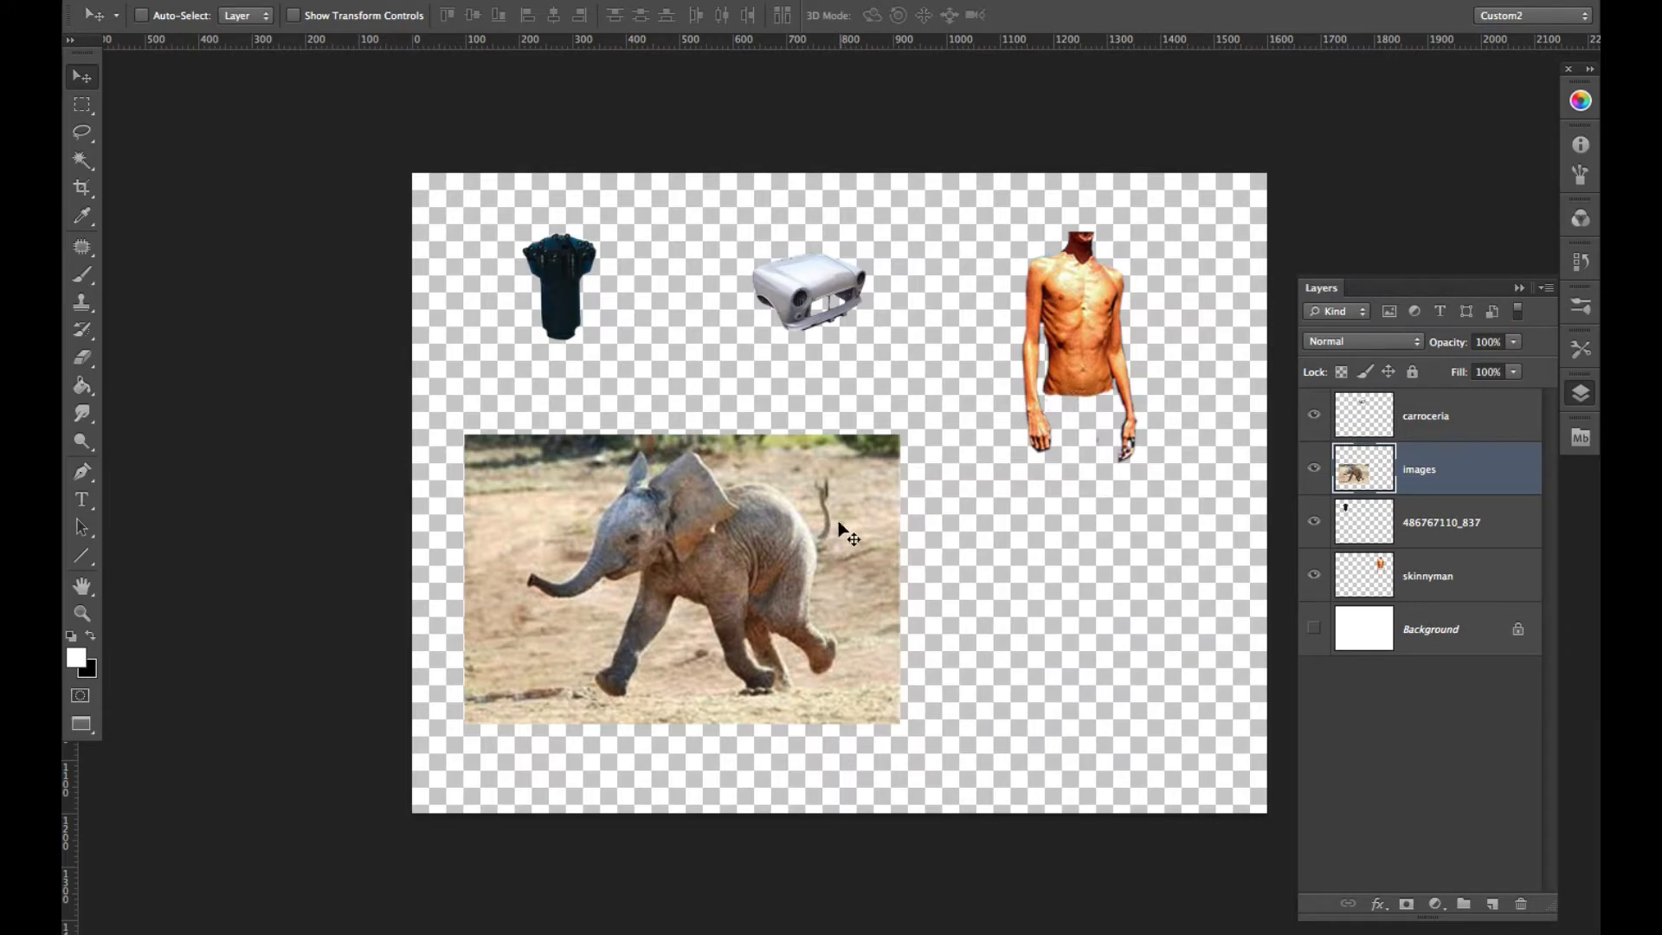
{"action": "mouse_move", "coordinate": [838, 531]}
{"action": "left_mouse_down"}
{"action": "mouse_move", "coordinate": [836, 569]}
{"action": "mouse_move", "coordinate": [860, 508]}
{"action": "left_mouse_up"}
- Set up the Eraser with a hard round brush at 23 px and 100% hardness for the elephant layer
{"action": "scroll", "coordinate": [860, 507], "scroll_direction": "up", "scroll_amount": 3}
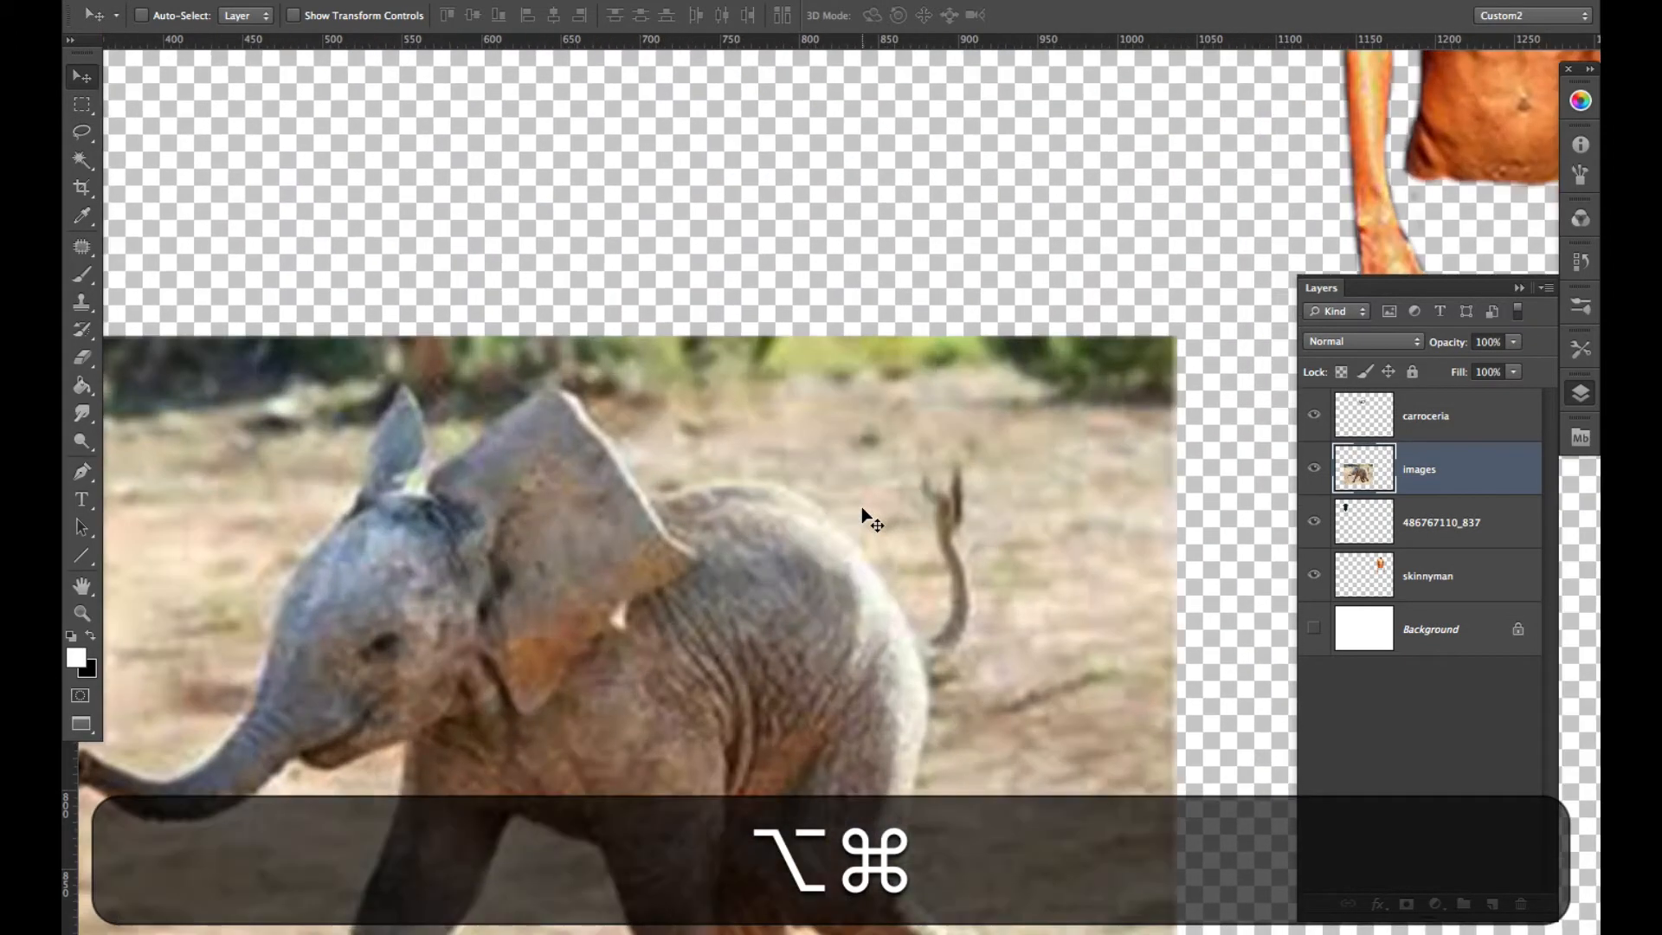
{"action": "left_click_drag", "start_coordinate": [877, 583], "coordinate": [1019, 343]}
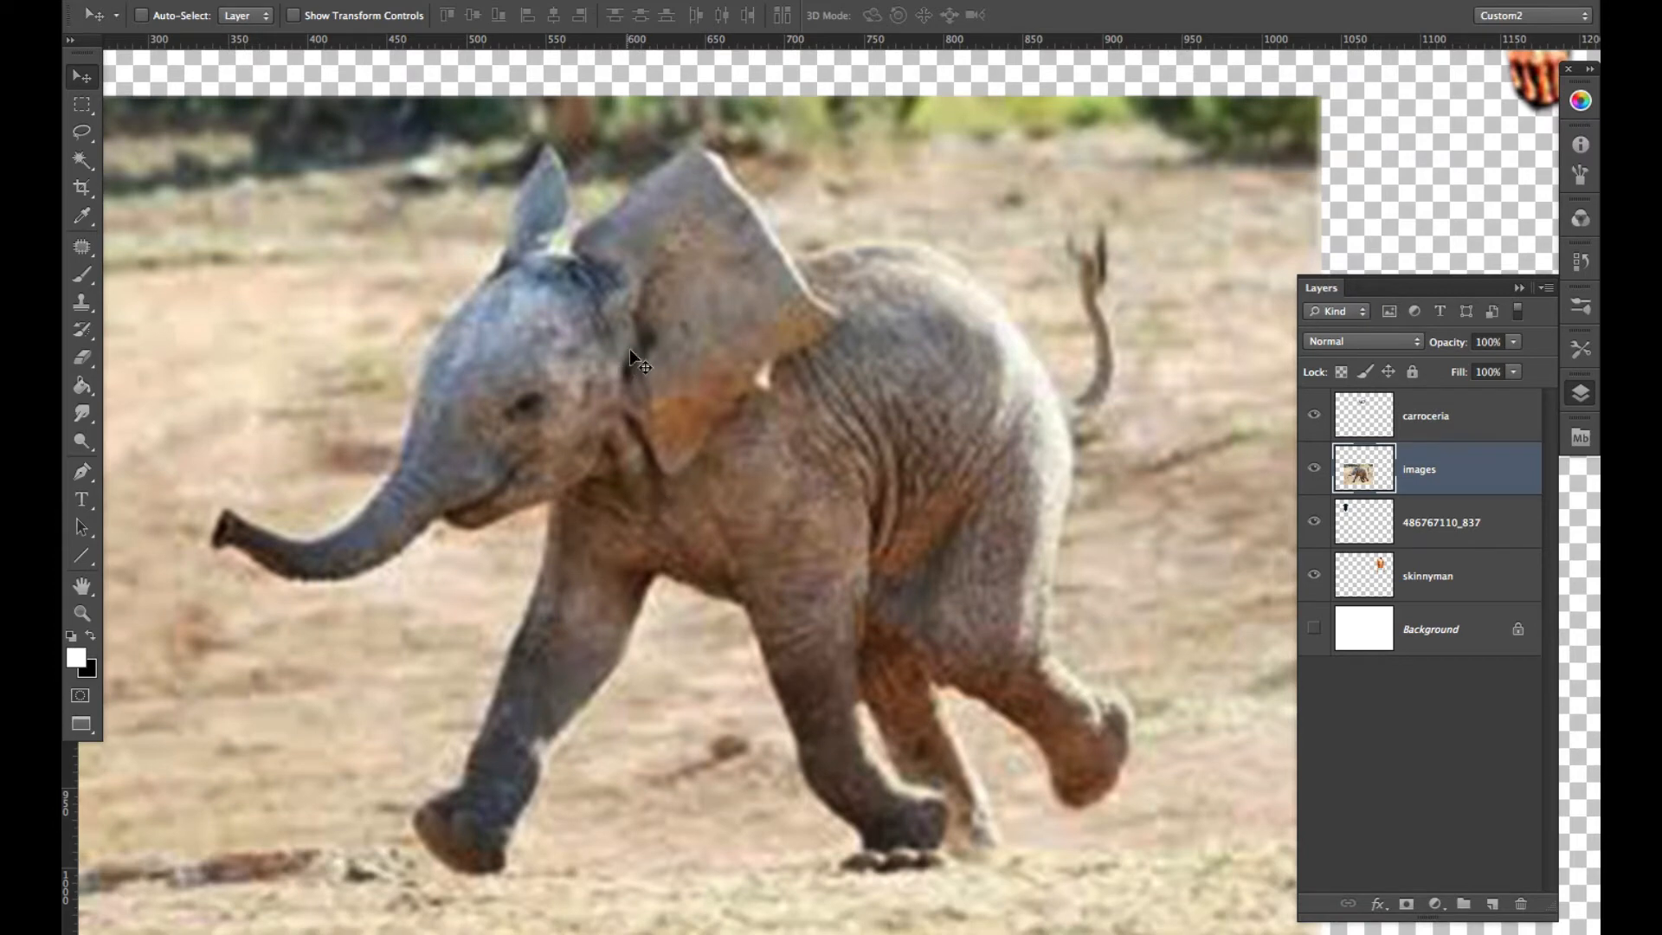
{"action": "key", "text": "e"}
{"action": "left_click", "coordinate": [692, 386], "text": "ctrl+alt"}
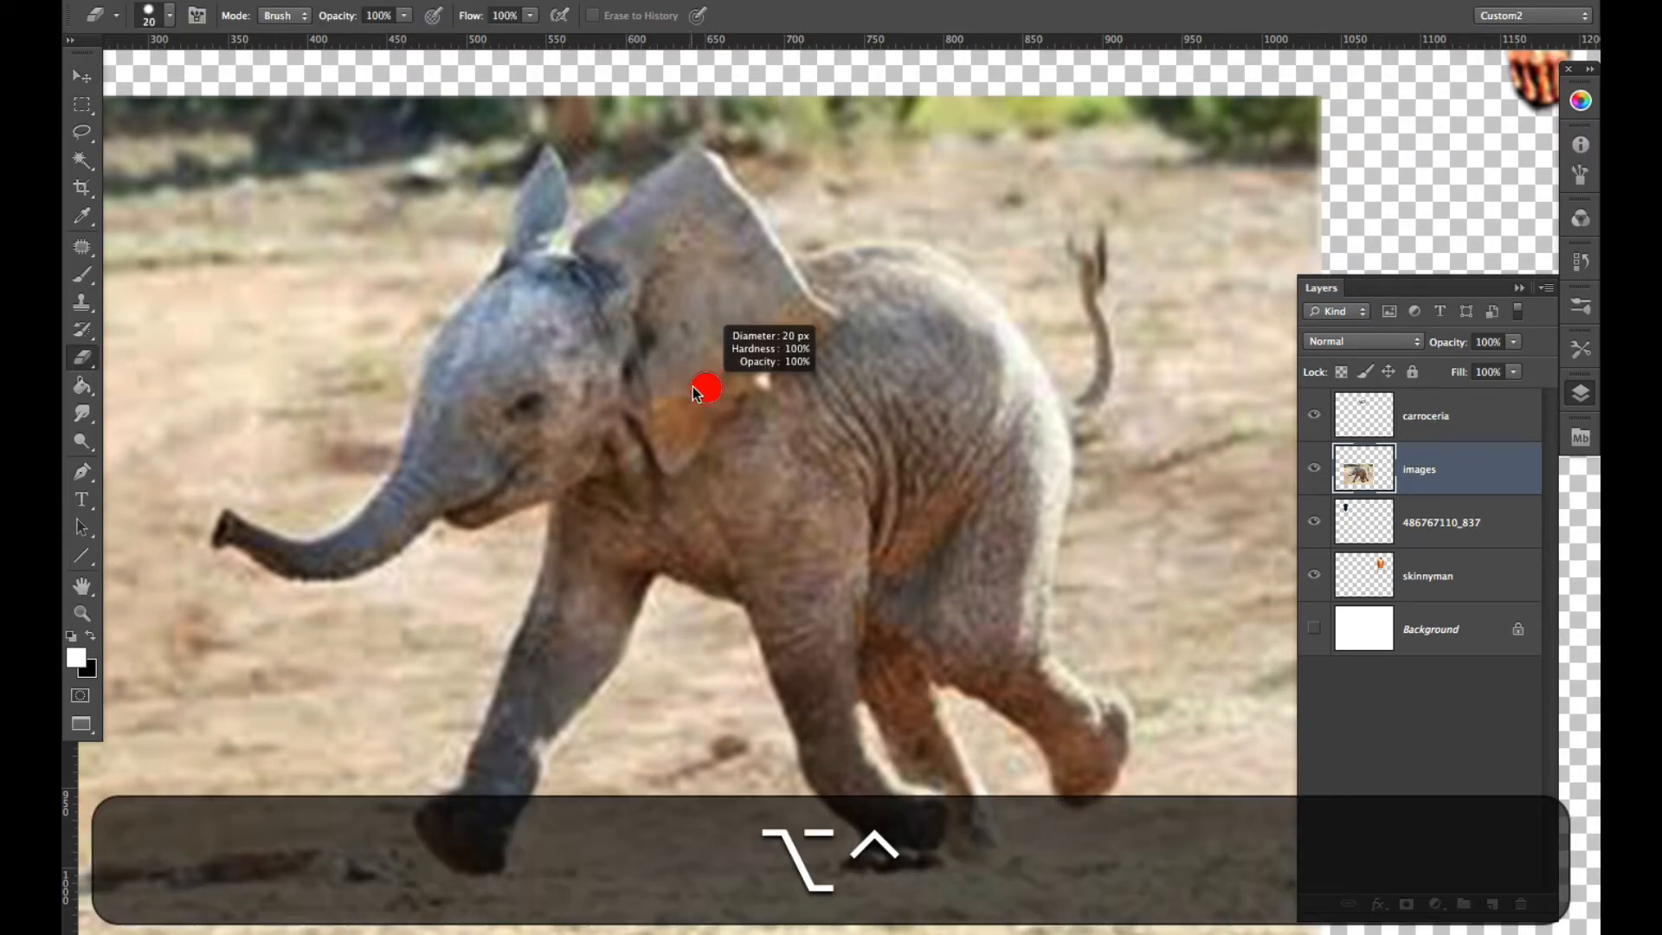
{"action": "left_click_drag", "start_coordinate": [692, 386], "coordinate": [696, 385]}
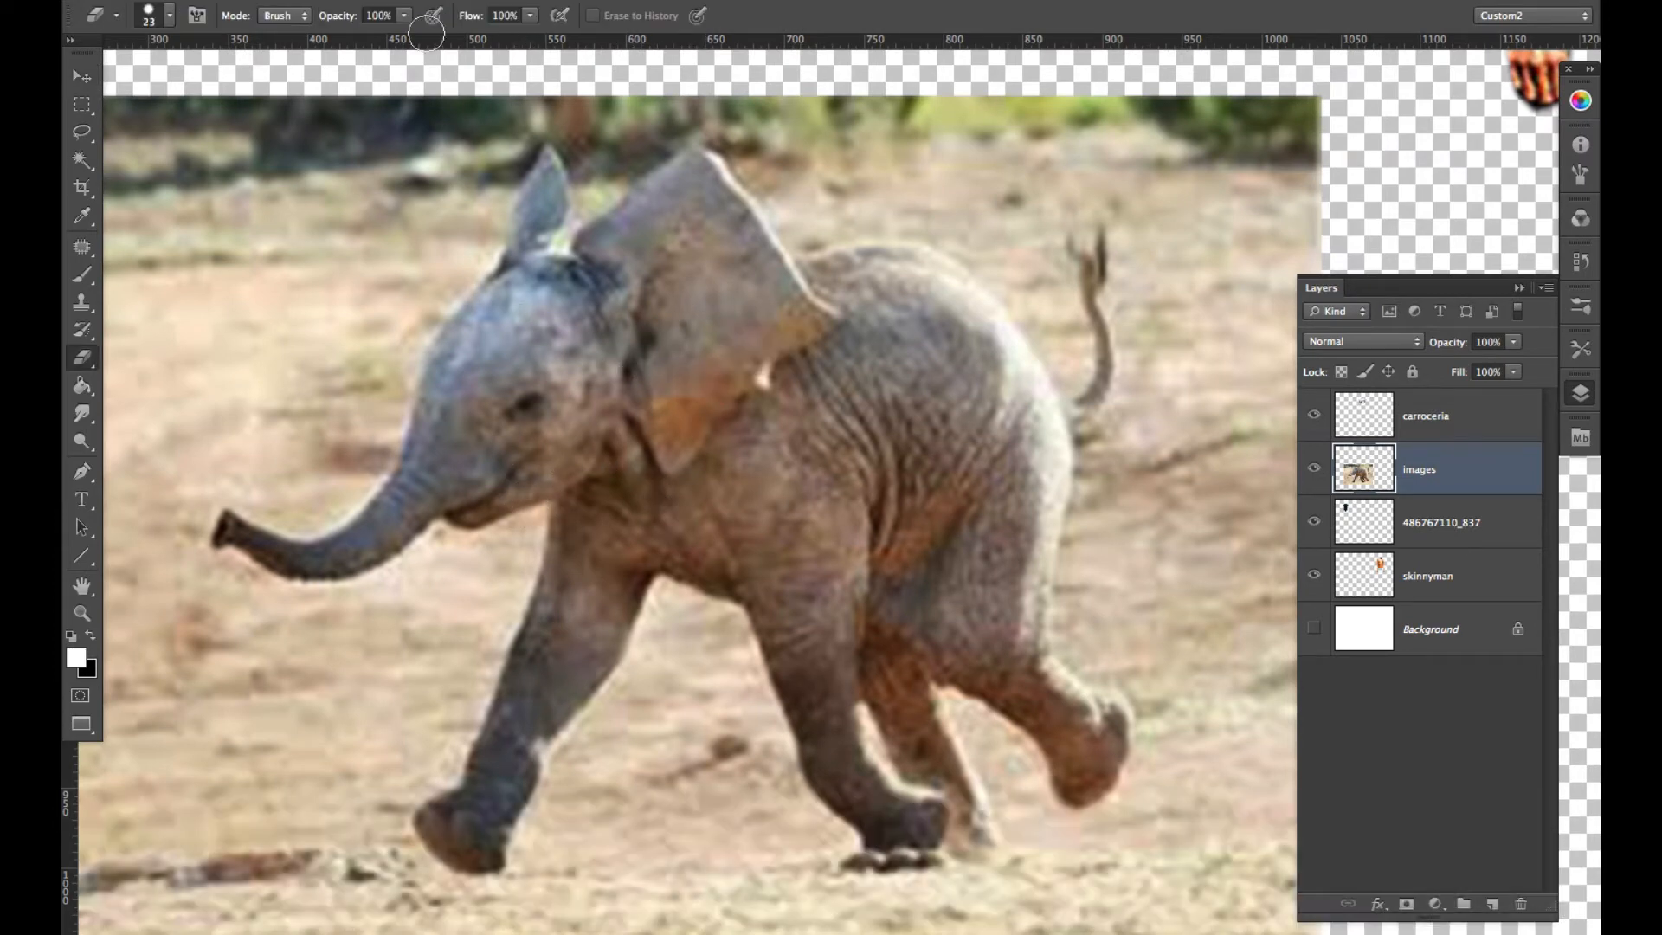
{"action": "right_click", "coordinate": [425, 405]}
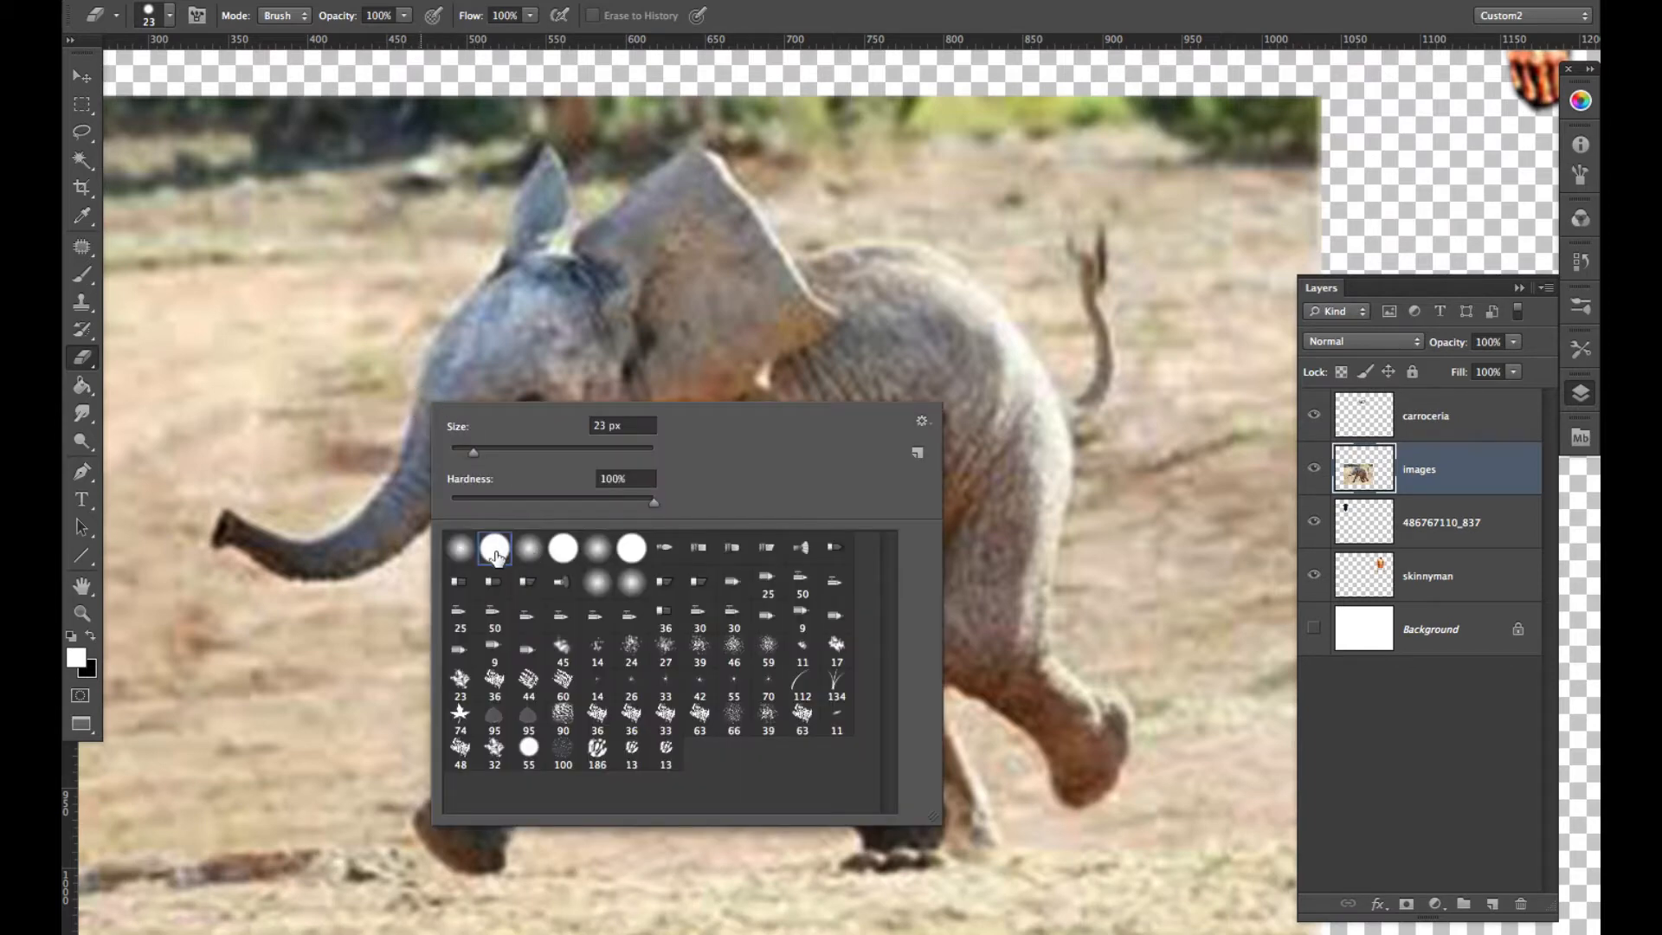
{"action": "left_click", "coordinate": [710, 274]}
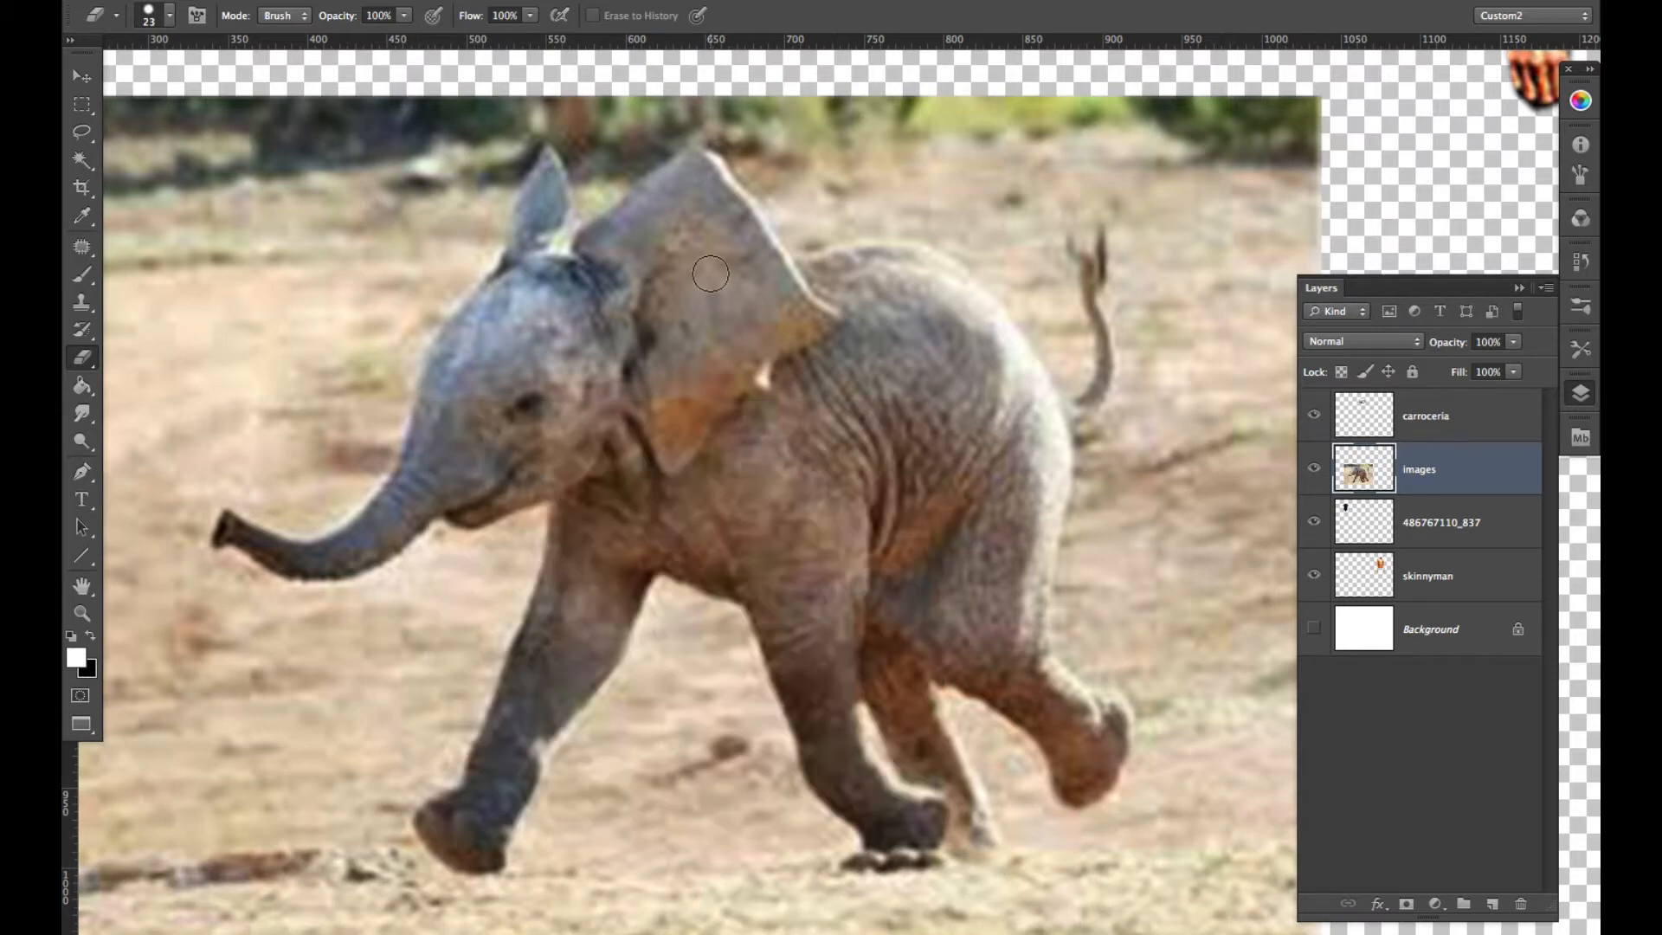
- Undo the test stroke over the head and erase a line down the elephant's neck and around its foremost leg to the belly
{"action": "mouse_move", "coordinate": [641, 274]}
{"action": "left_mouse_down"}
{"action": "mouse_move", "coordinate": [578, 236]}
{"action": "mouse_move", "coordinate": [464, 456]}
{"action": "left_mouse_up"}
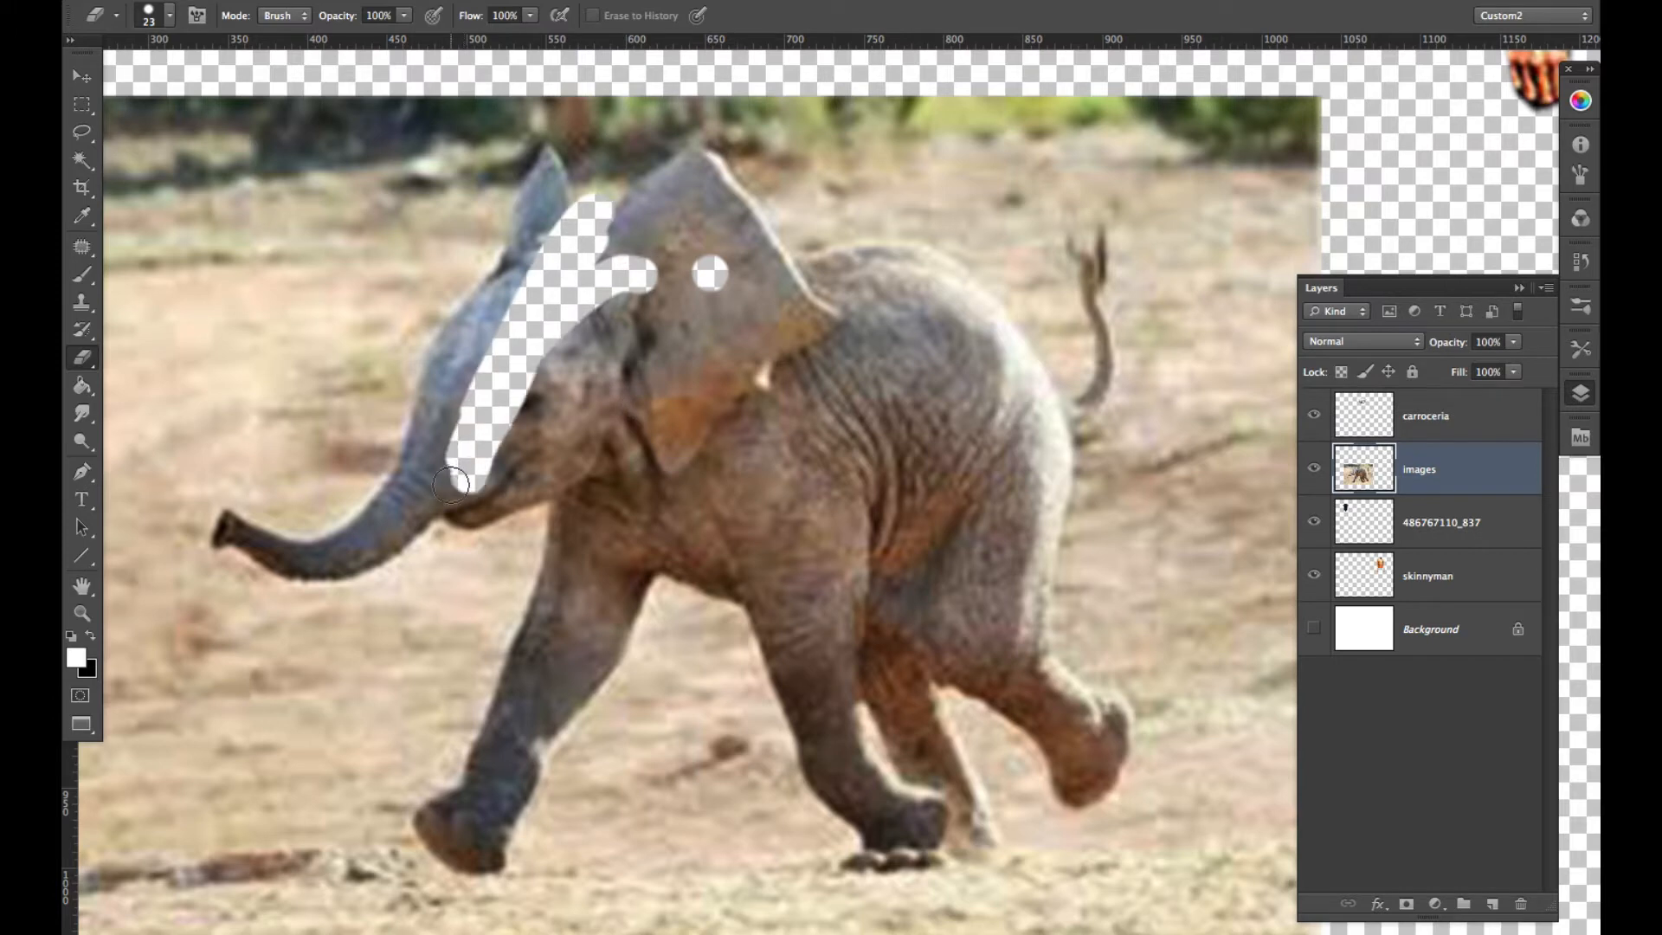
{"action": "key", "text": "super+z"}
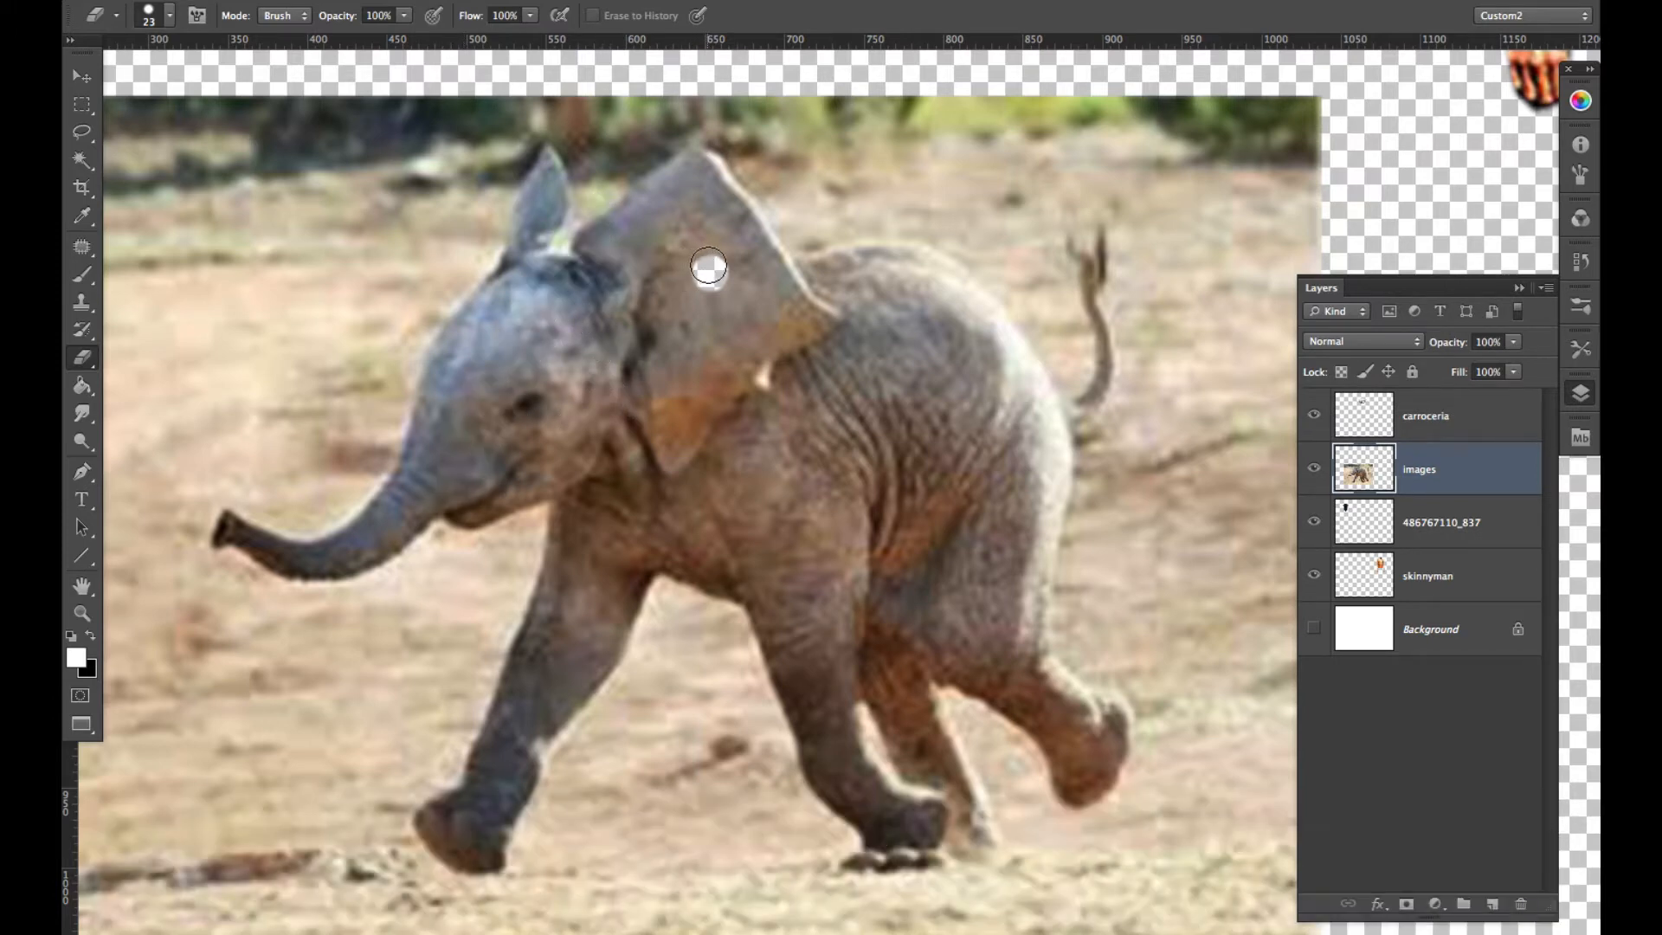
{"action": "mouse_move", "coordinate": [705, 269]}
{"action": "left_mouse_down"}
{"action": "mouse_move", "coordinate": [616, 338]}
{"action": "mouse_move", "coordinate": [565, 424]}
{"action": "mouse_move", "coordinate": [518, 593]}
{"action": "left_mouse_up"}
{"action": "key", "text": "shift"}
{"action": "mouse_move", "coordinate": [485, 660]}
{"action": "left_mouse_down"}
{"action": "mouse_move", "coordinate": [449, 757]}
{"action": "mouse_move", "coordinate": [401, 801]}
{"action": "mouse_move", "coordinate": [404, 844]}
{"action": "mouse_move", "coordinate": [455, 885]}
{"action": "mouse_move", "coordinate": [513, 883]}
{"action": "mouse_move", "coordinate": [521, 853]}
{"action": "left_mouse_up"}
{"action": "left_click", "coordinate": [547, 778], "text": "shift"}
{"action": "left_click", "coordinate": [581, 756], "text": "shift"}
{"action": "left_click", "coordinate": [637, 665], "text": "shift"}
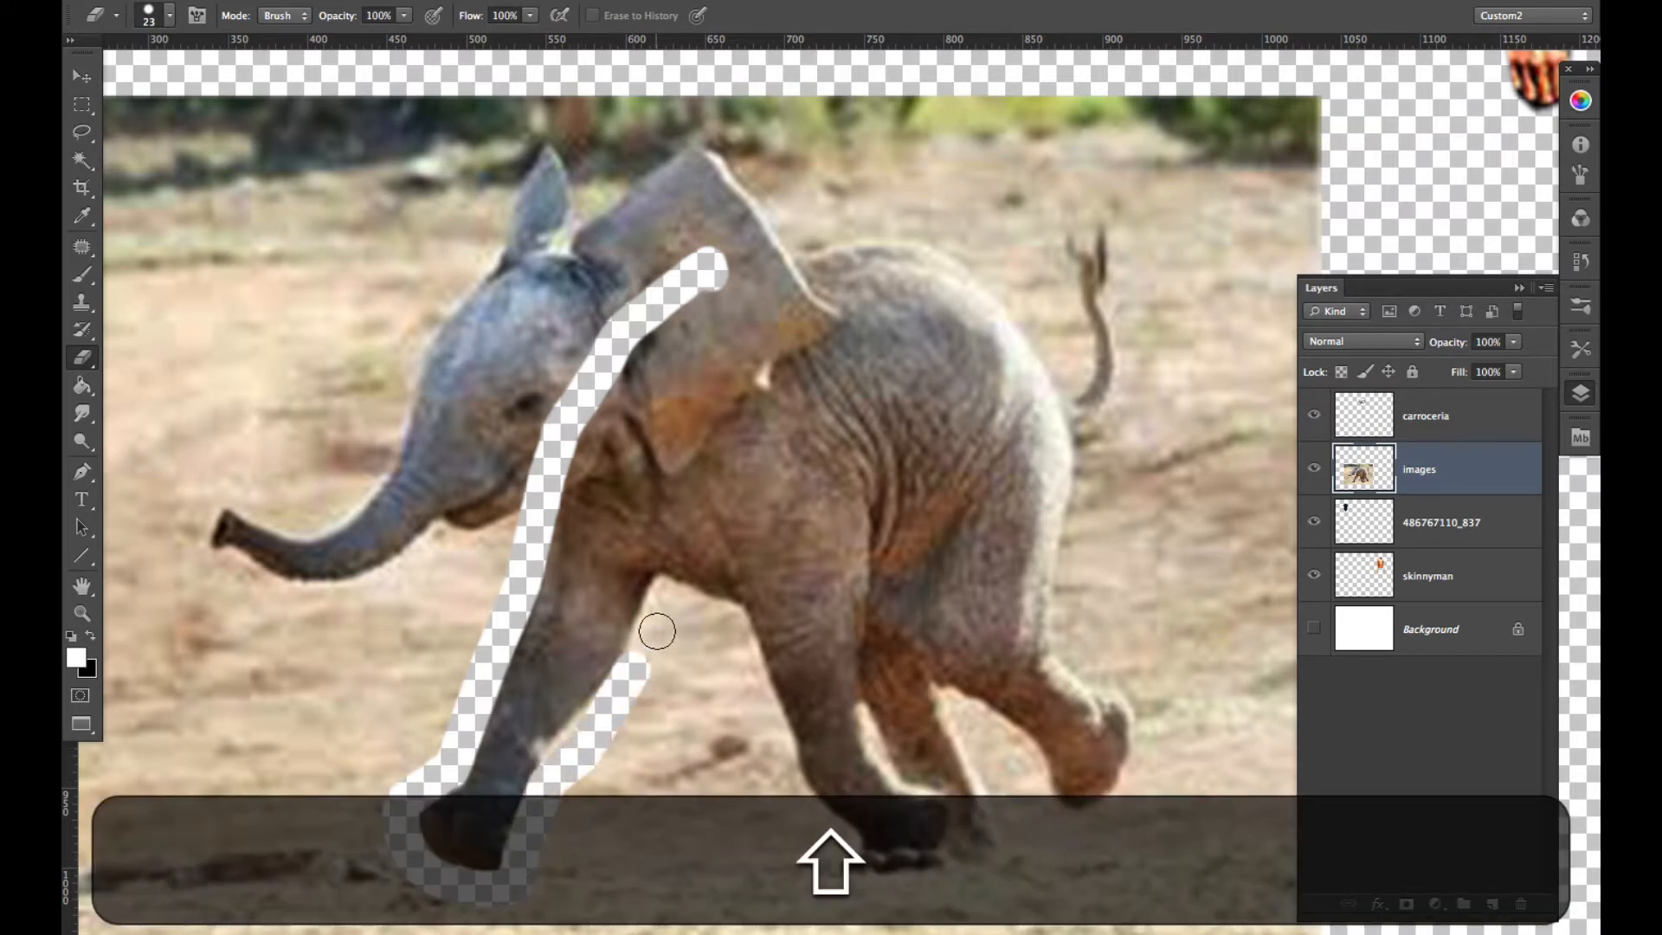
{"action": "left_click", "coordinate": [664, 592], "text": "shift"}
- Erase along the remaining legs, rump and back, cutting across the ear to close the outline around the elephant's body
{"action": "mouse_move", "coordinate": [736, 620]}
{"action": "left_mouse_down"}
{"action": "mouse_move", "coordinate": [784, 754]}
{"action": "mouse_move", "coordinate": [885, 881]}
{"action": "mouse_move", "coordinate": [938, 862]}
{"action": "mouse_move", "coordinate": [995, 872]}
{"action": "mouse_move", "coordinate": [1007, 843]}
{"action": "left_mouse_up"}
{"action": "left_click", "coordinate": [959, 713], "text": "shift"}
{"action": "mouse_move", "coordinate": [958, 713]}
{"action": "left_mouse_down"}
{"action": "mouse_move", "coordinate": [1039, 766]}
{"action": "mouse_move", "coordinate": [1036, 786]}
{"action": "mouse_move", "coordinate": [1059, 797]}
{"action": "mouse_move", "coordinate": [1037, 782]}
{"action": "mouse_move", "coordinate": [1047, 813]}
{"action": "mouse_move", "coordinate": [1078, 829]}
{"action": "mouse_move", "coordinate": [1140, 774]}
{"action": "mouse_move", "coordinate": [1146, 702]}
{"action": "mouse_move", "coordinate": [1067, 635]}
{"action": "mouse_move", "coordinate": [1090, 437]}
{"action": "left_mouse_up"}
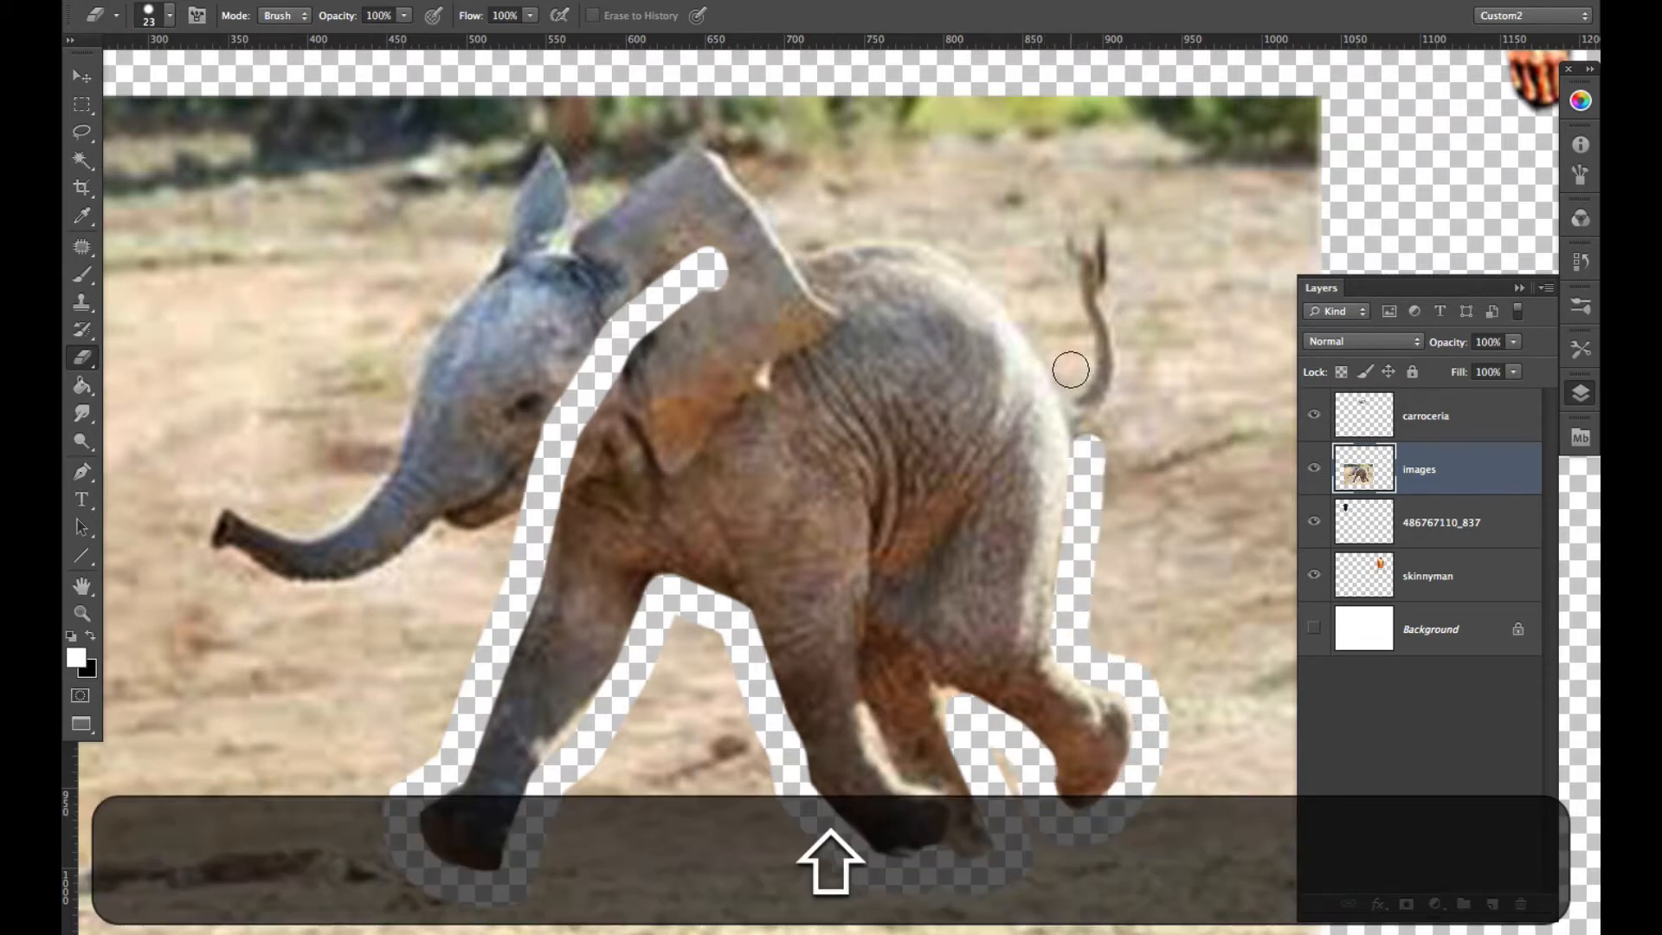
{"action": "left_click", "coordinate": [1064, 365], "text": "shift"}
{"action": "left_click", "coordinate": [995, 286], "text": "shift"}
{"action": "left_click", "coordinate": [943, 235], "text": "shift"}
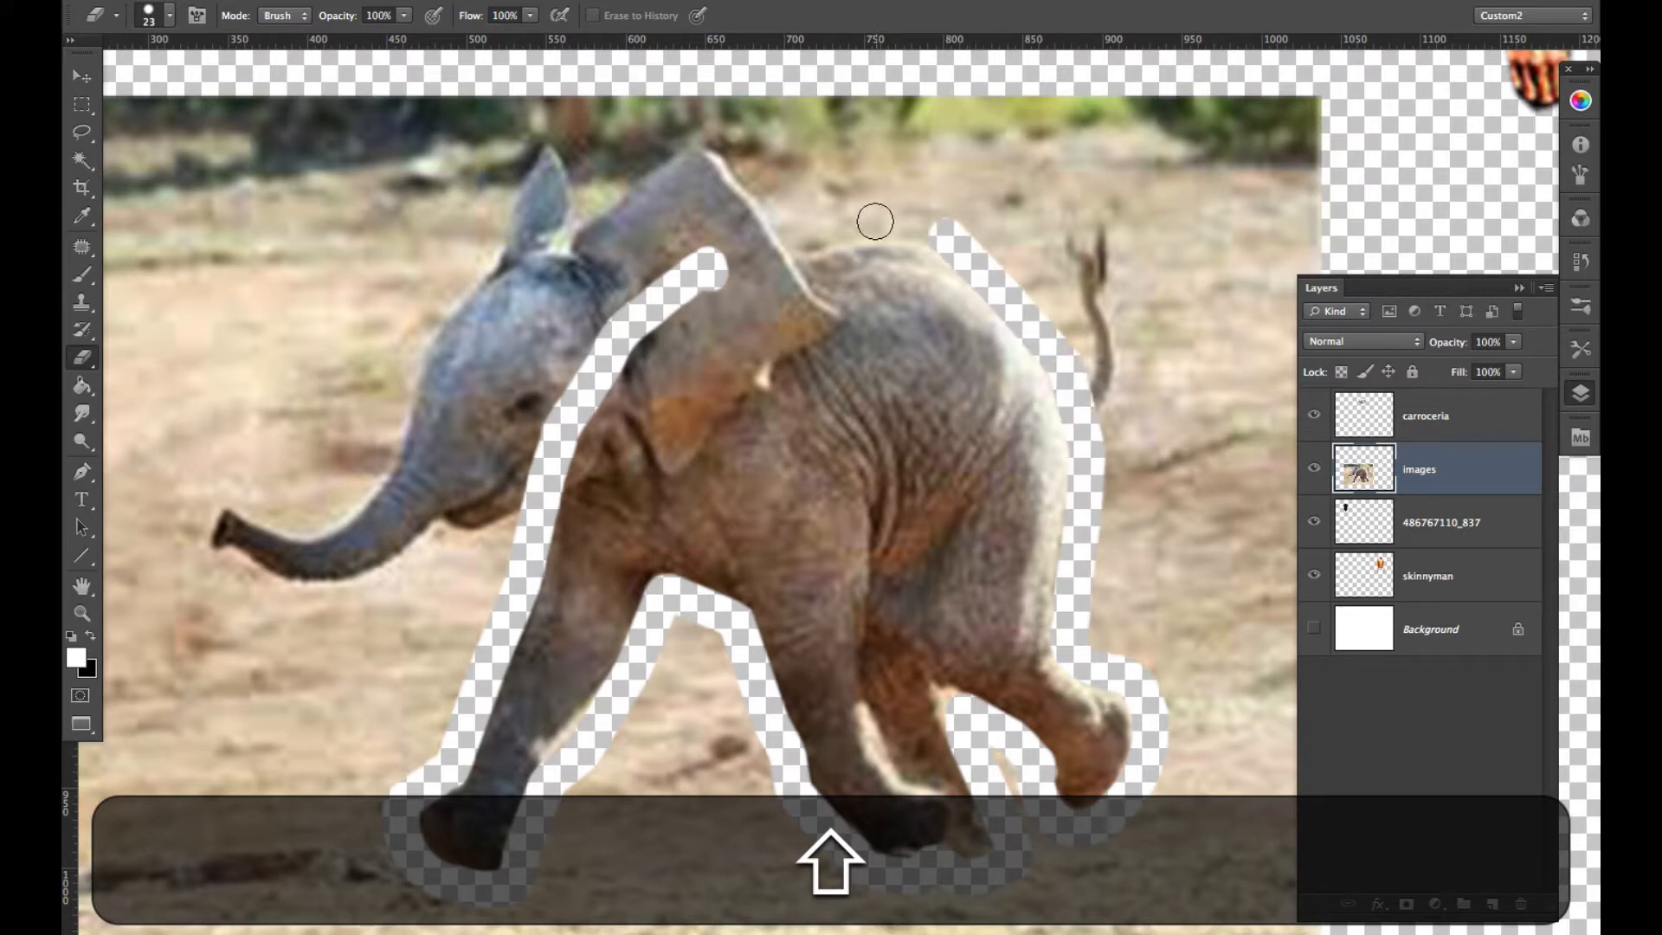
{"action": "left_click", "coordinate": [870, 223], "text": "shift"}
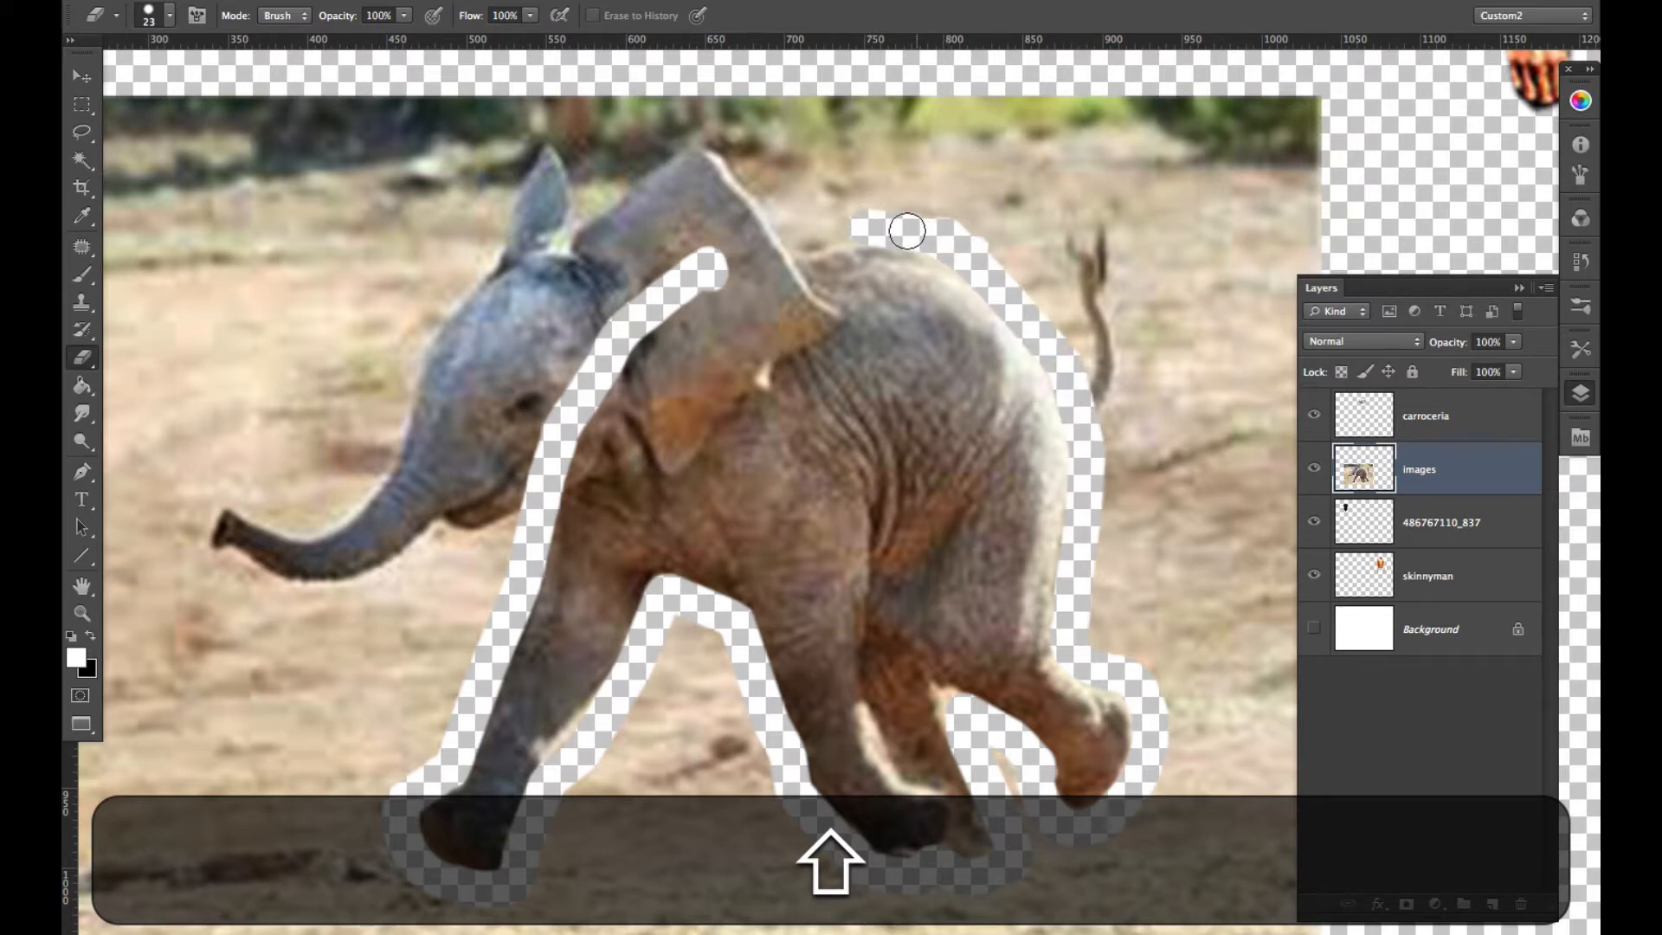
{"action": "mouse_move", "coordinate": [883, 227]}
{"action": "left_mouse_down"}
{"action": "mouse_move", "coordinate": [771, 239]}
{"action": "mouse_move", "coordinate": [595, 355]}
{"action": "left_mouse_up"}
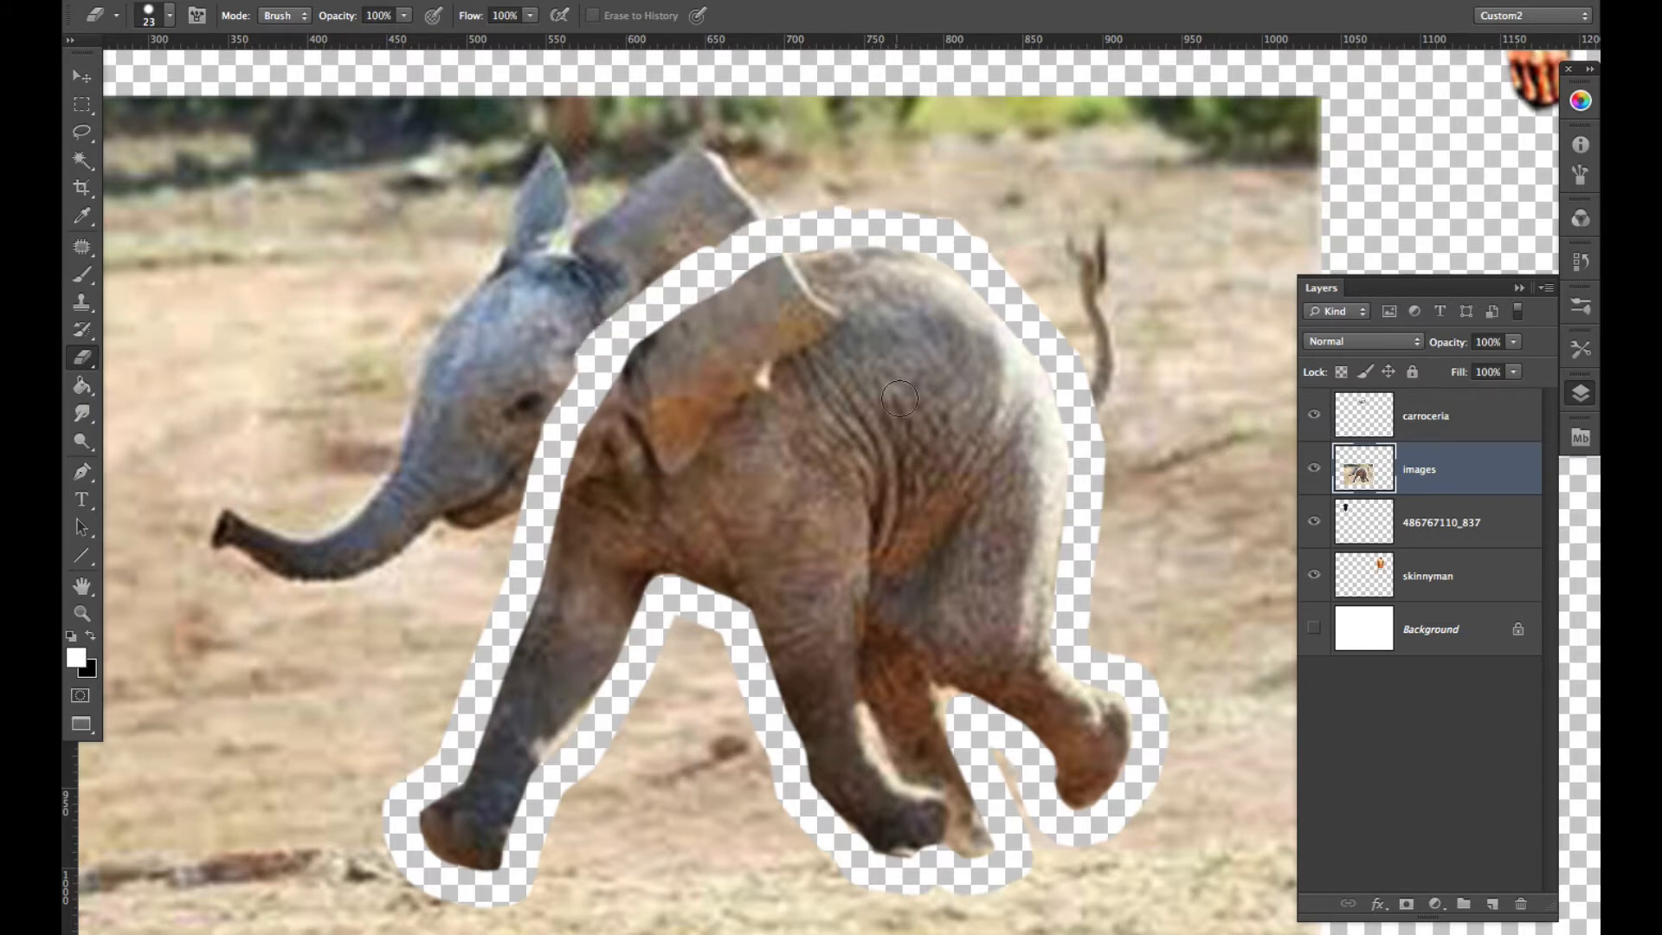
- Reduce the Eraser to 8 px and clean up the background between the elephant's rear legs and around the hind foot
{"action": "key", "text": "e"}
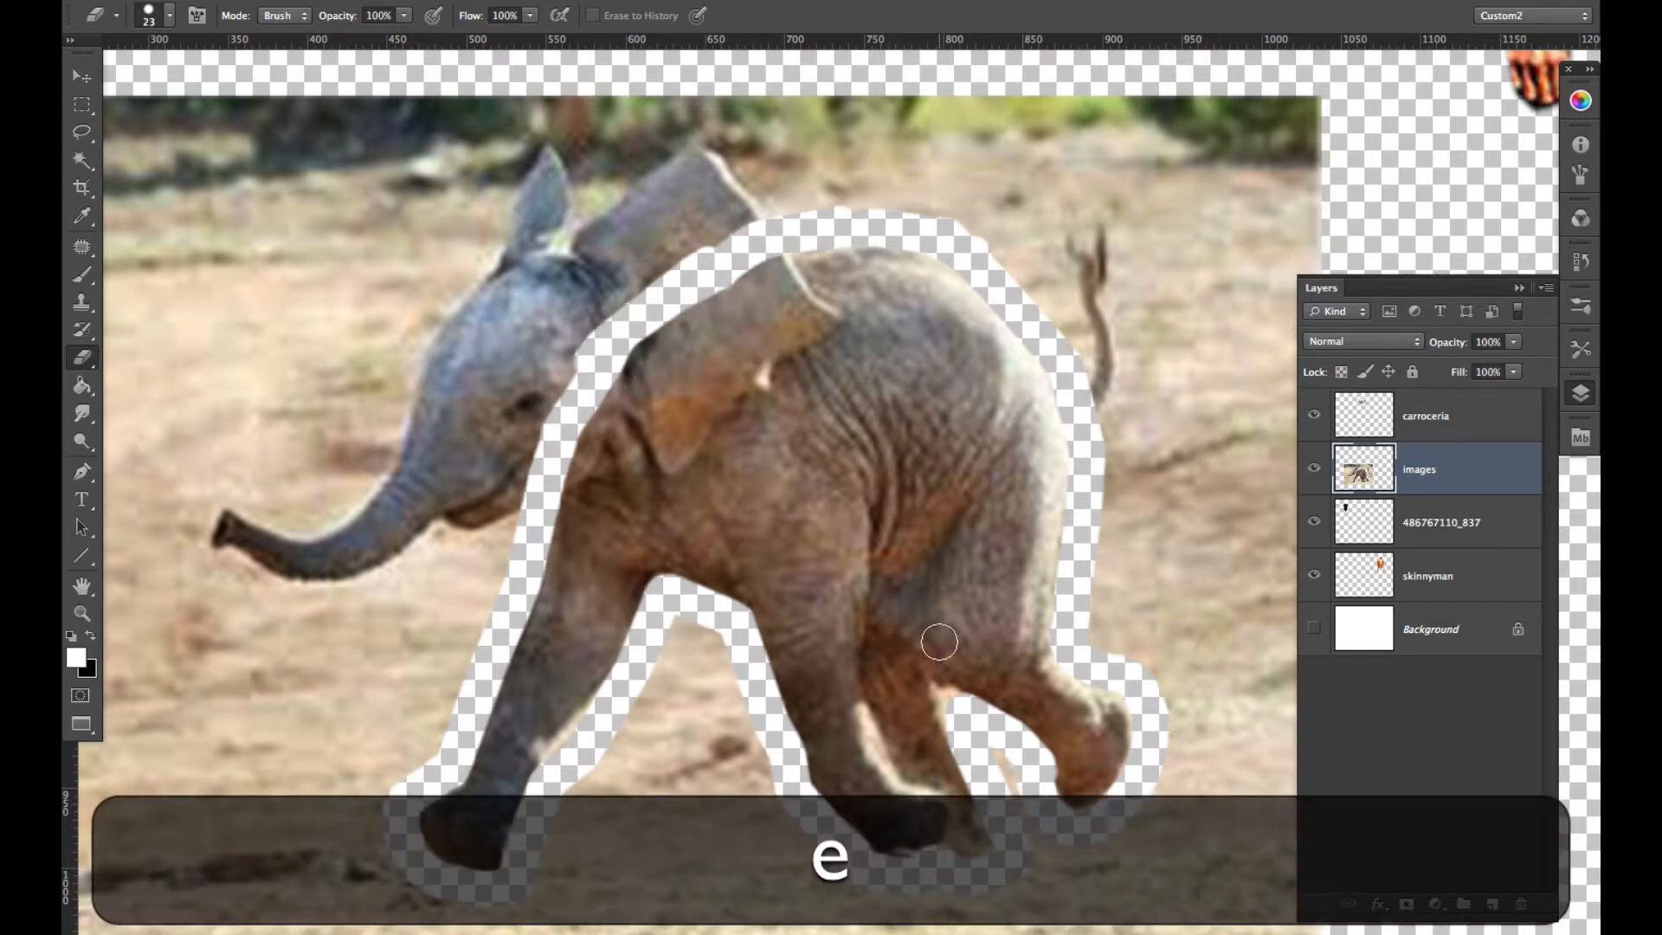
{"action": "left_click_drag", "start_coordinate": [940, 642], "coordinate": [926, 645], "text": "ctrl+alt"}
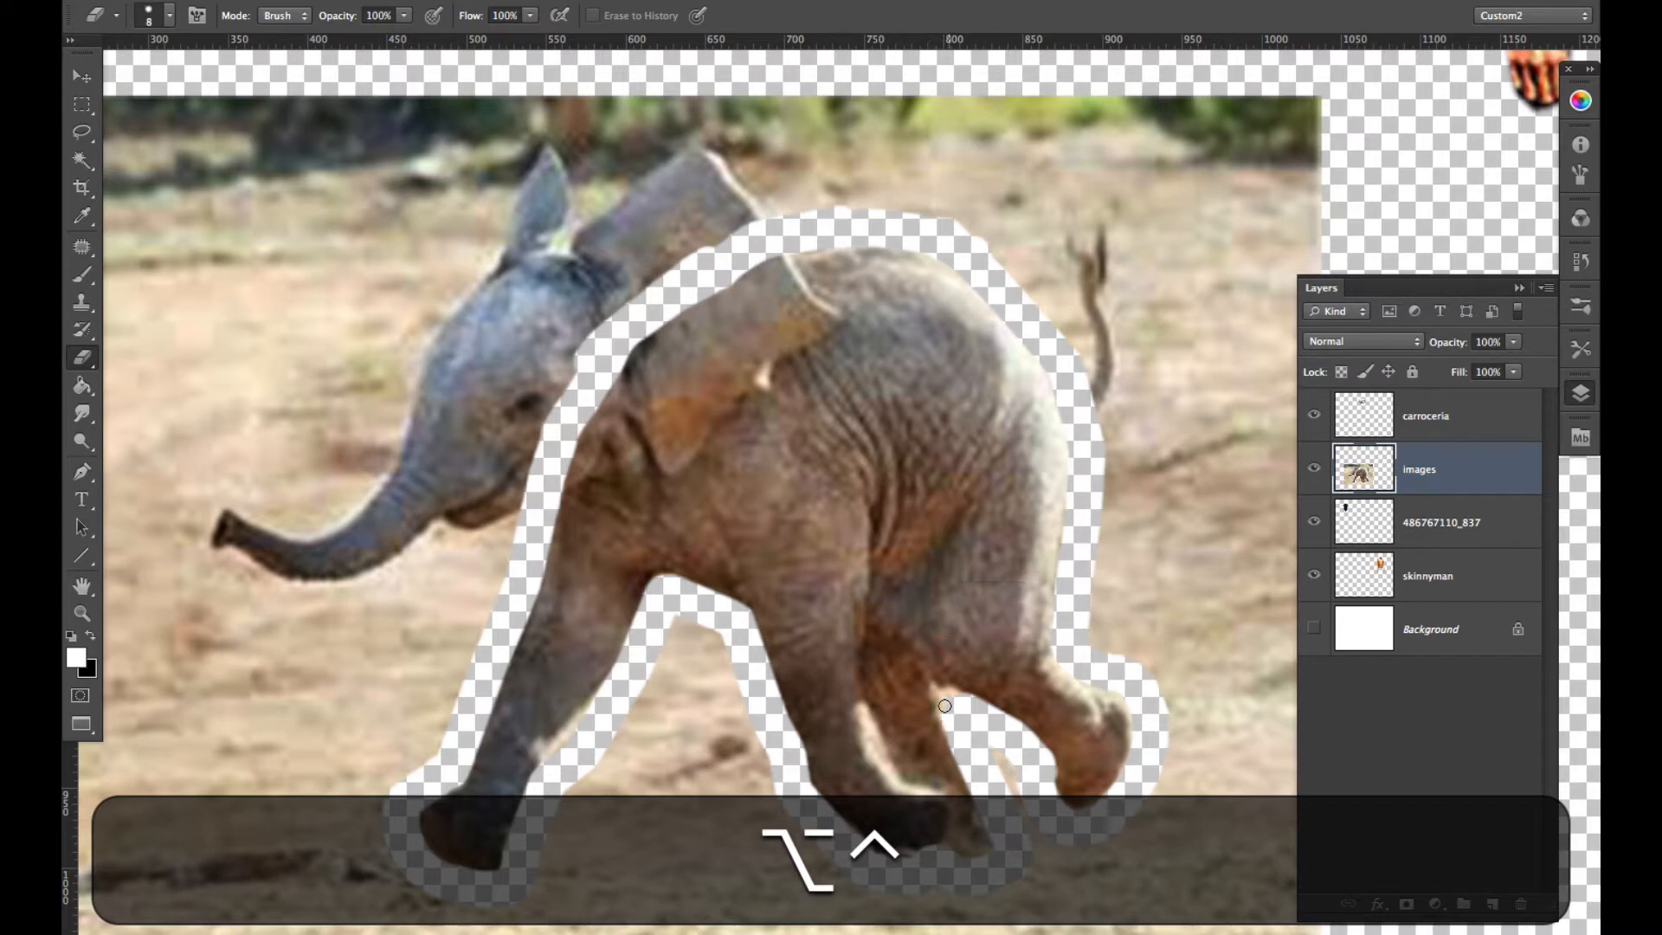
{"action": "mouse_move", "coordinate": [945, 706]}
{"action": "left_mouse_down"}
{"action": "mouse_move", "coordinate": [942, 691]}
{"action": "mouse_move", "coordinate": [932, 720]}
{"action": "left_mouse_up"}
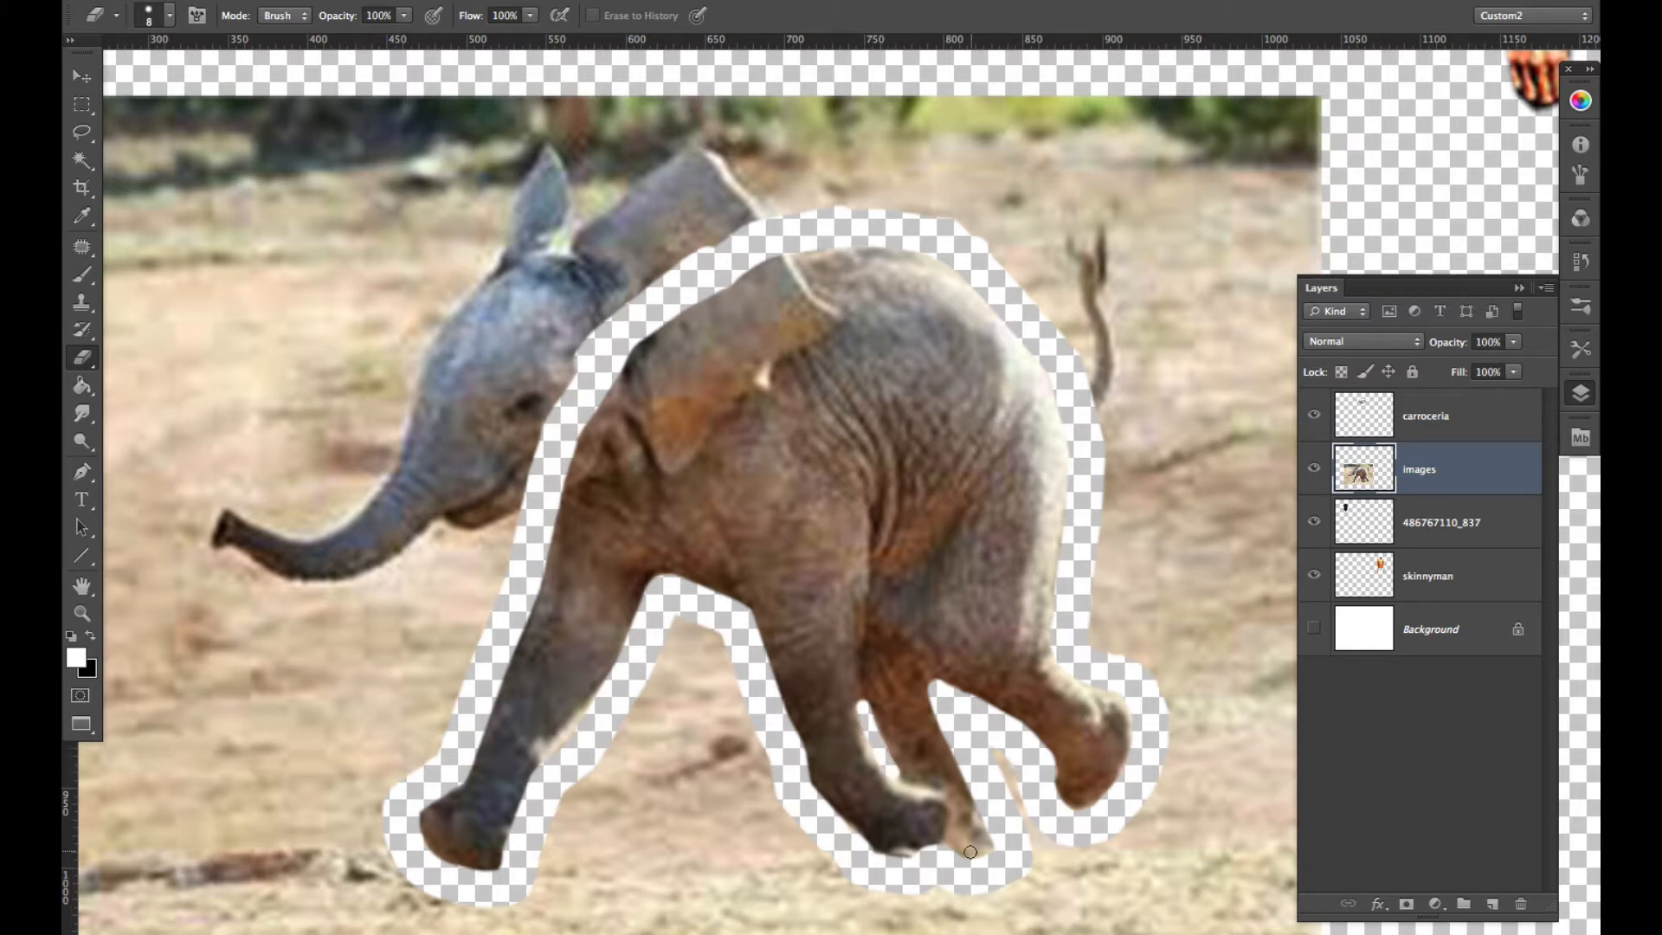
{"action": "left_click_drag", "start_coordinate": [1004, 842], "coordinate": [993, 840]}
{"action": "left_click_drag", "start_coordinate": [978, 841], "coordinate": [957, 842]}
- Select the photo area outside the erased outline with the Magic Wand at tolerance 255, delete it and deselect
{"action": "key", "text": "w"}
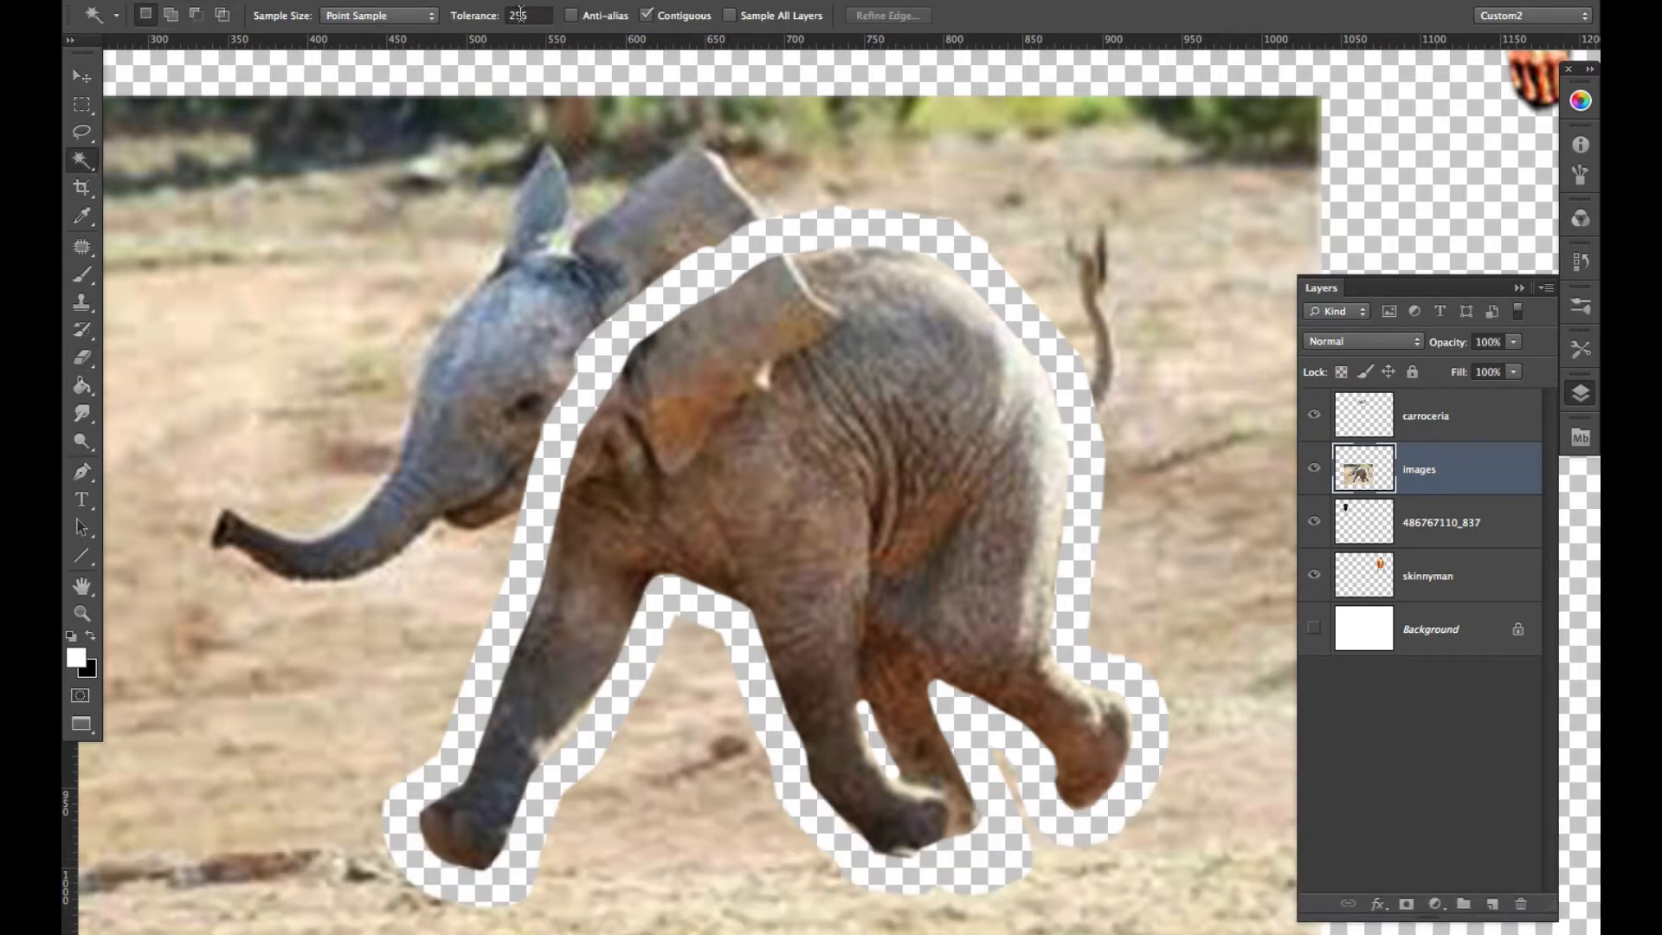
{"action": "left_click", "coordinate": [490, 332]}
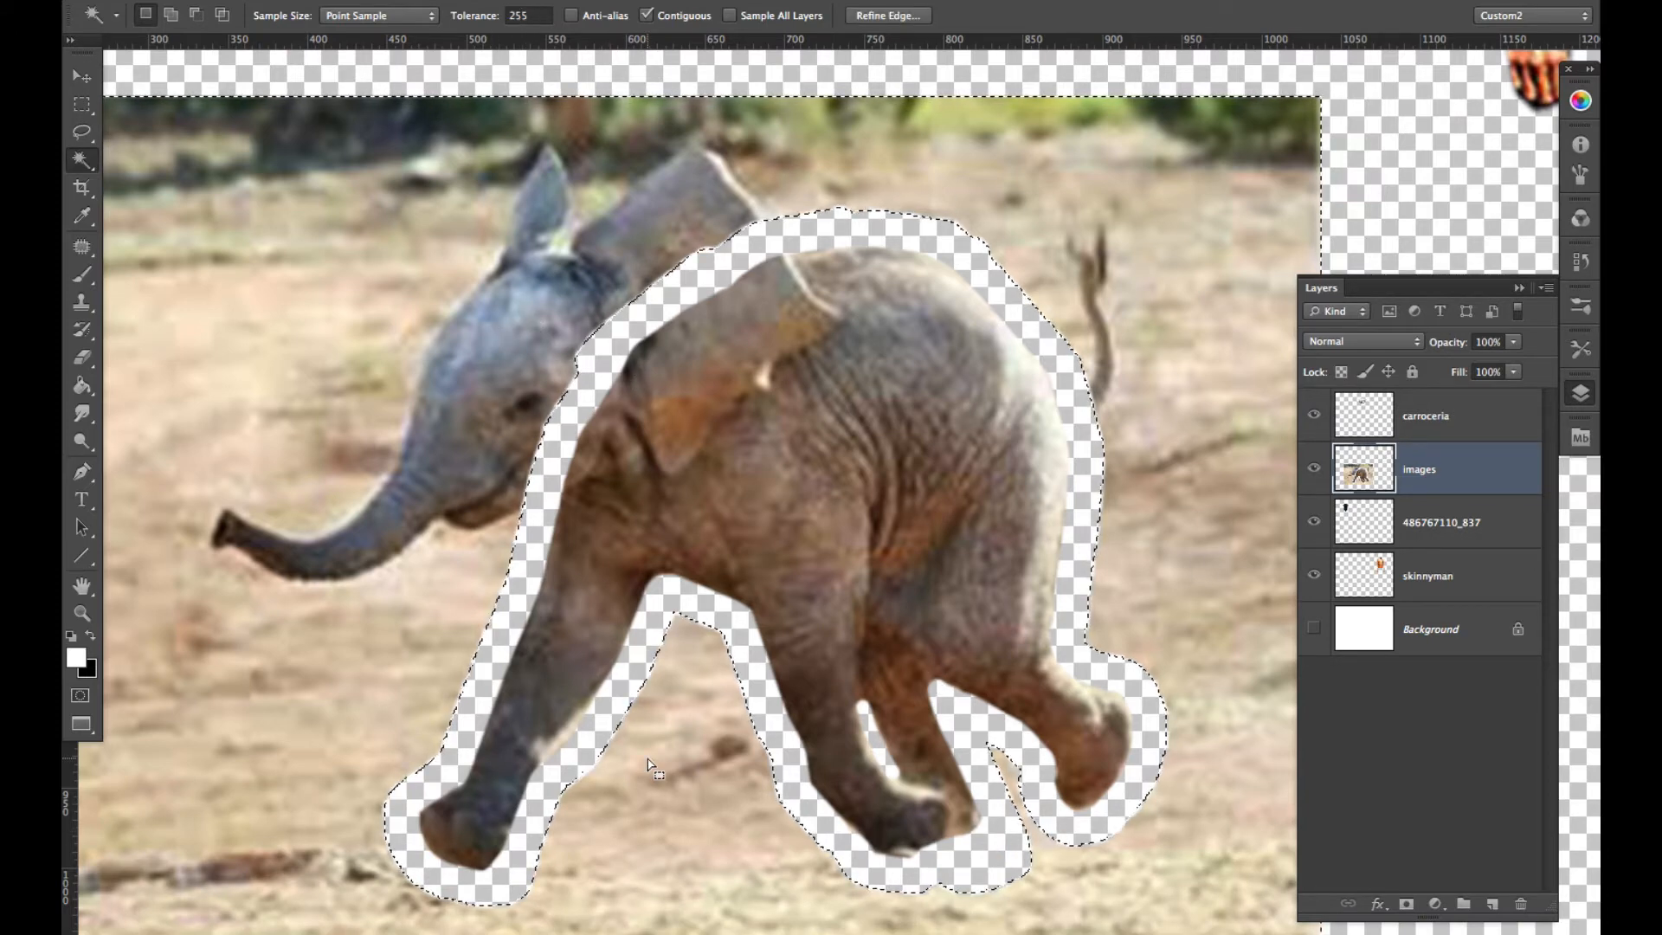
{"action": "key", "text": "BackSpace"}
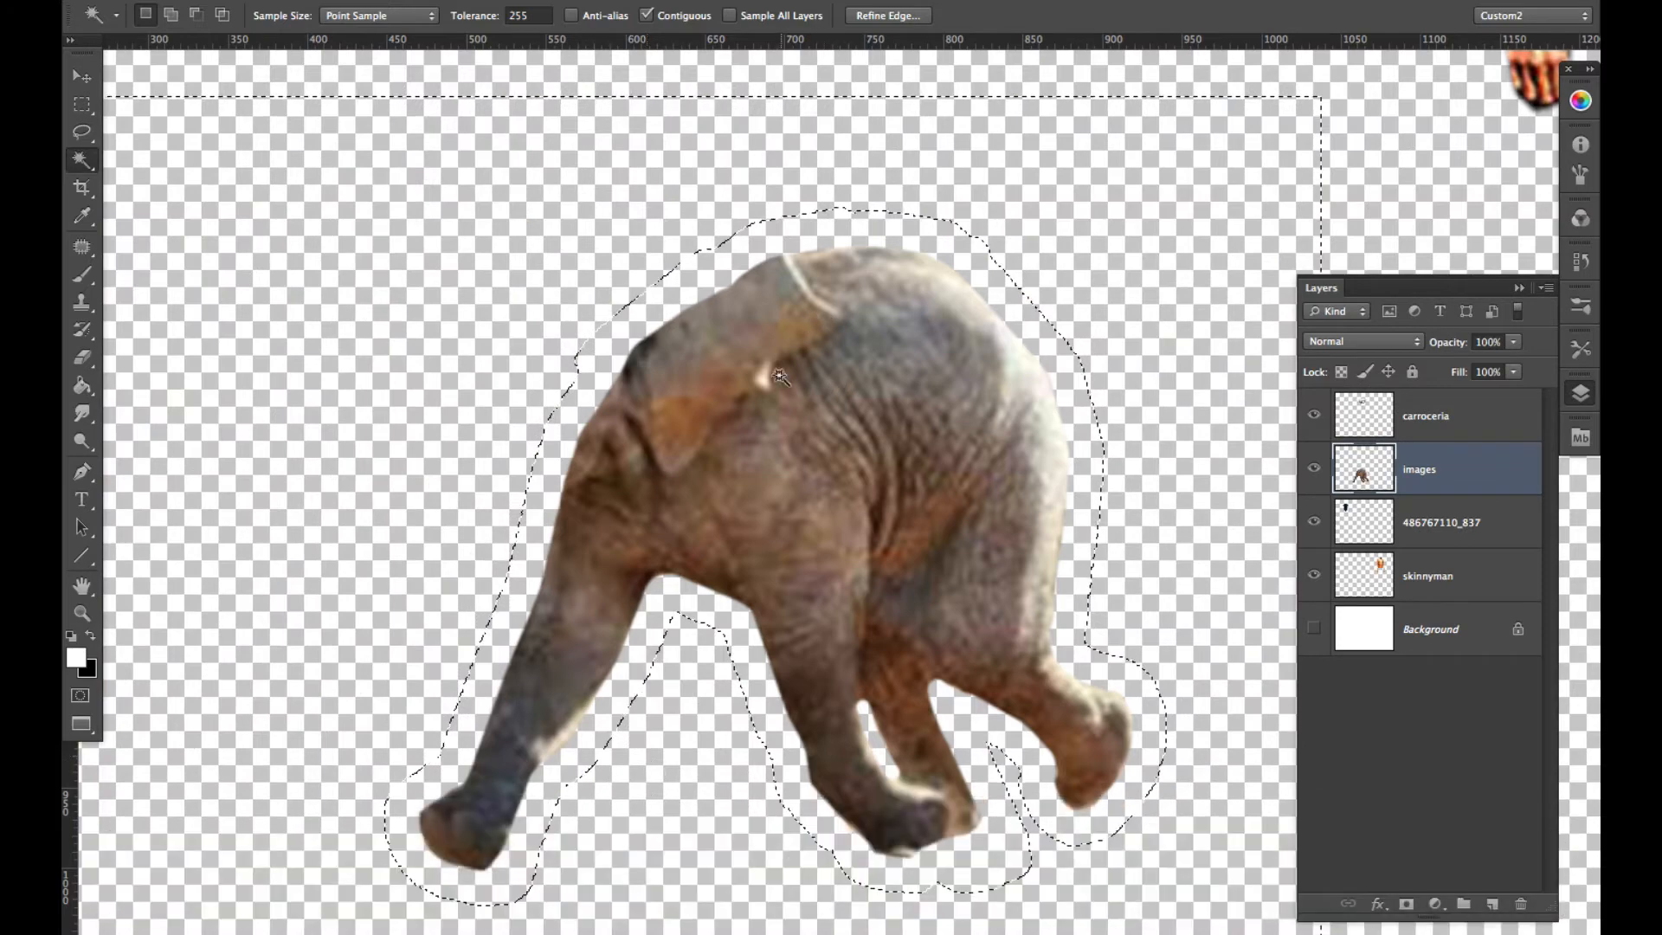
{"action": "key", "text": "super+d"}
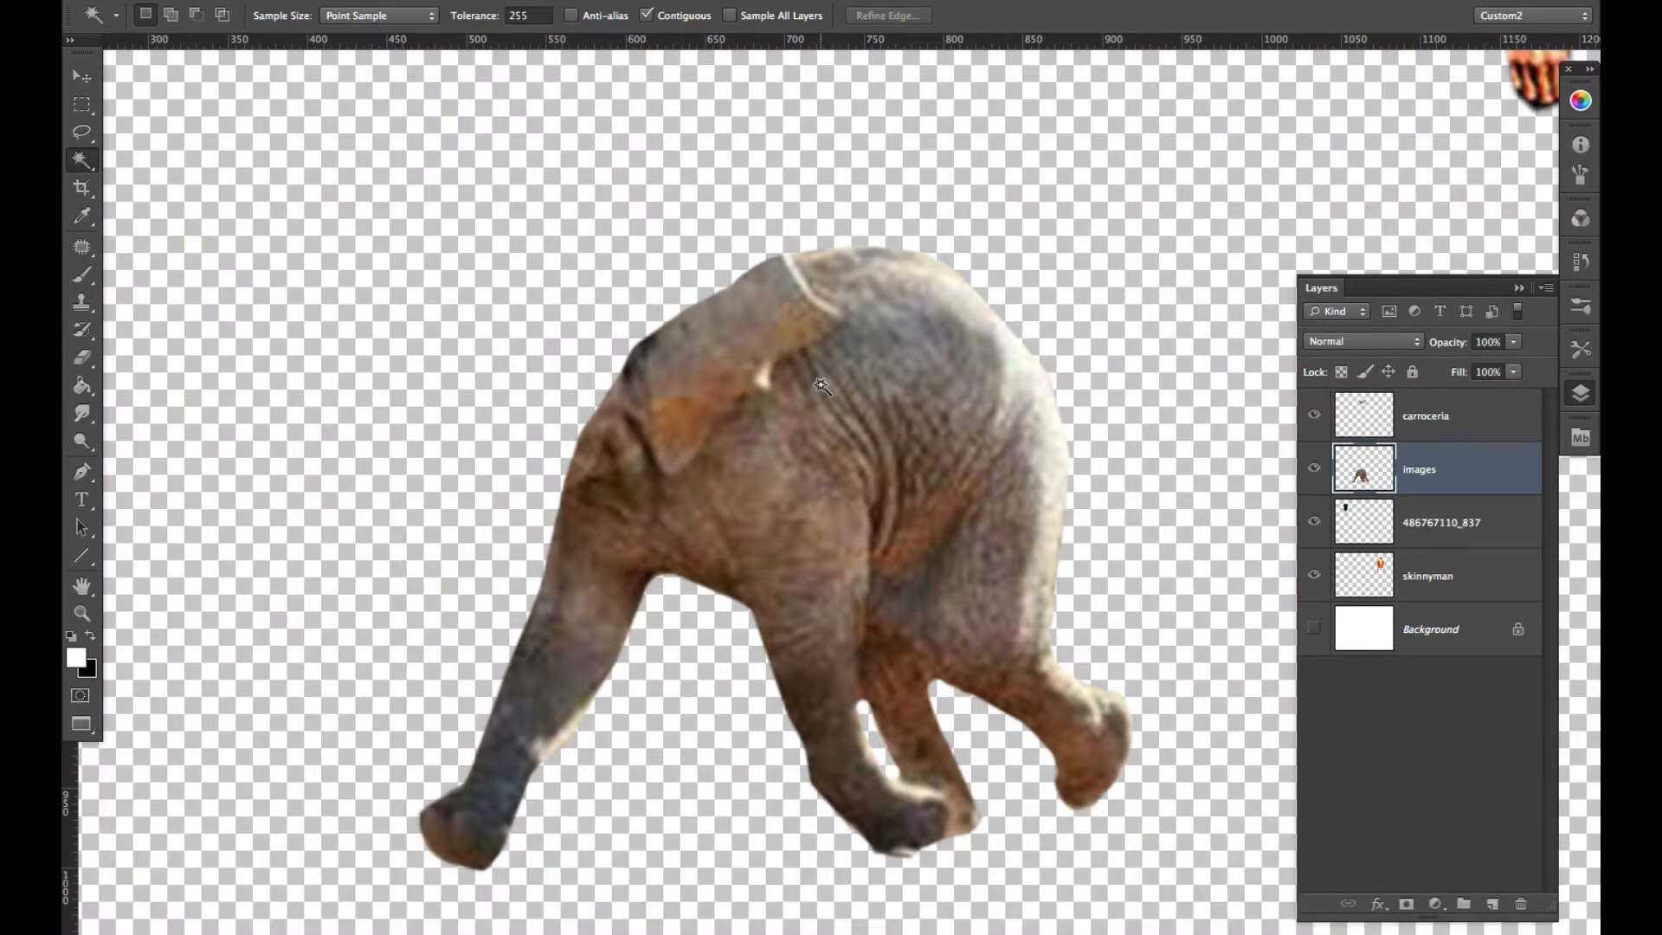
- Turn the elephant cutout into a black silhouette with Hue/Saturation at saturation -100 and lightness -100
{"action": "left_click_drag", "start_coordinate": [792, 465], "coordinate": [763, 379]}
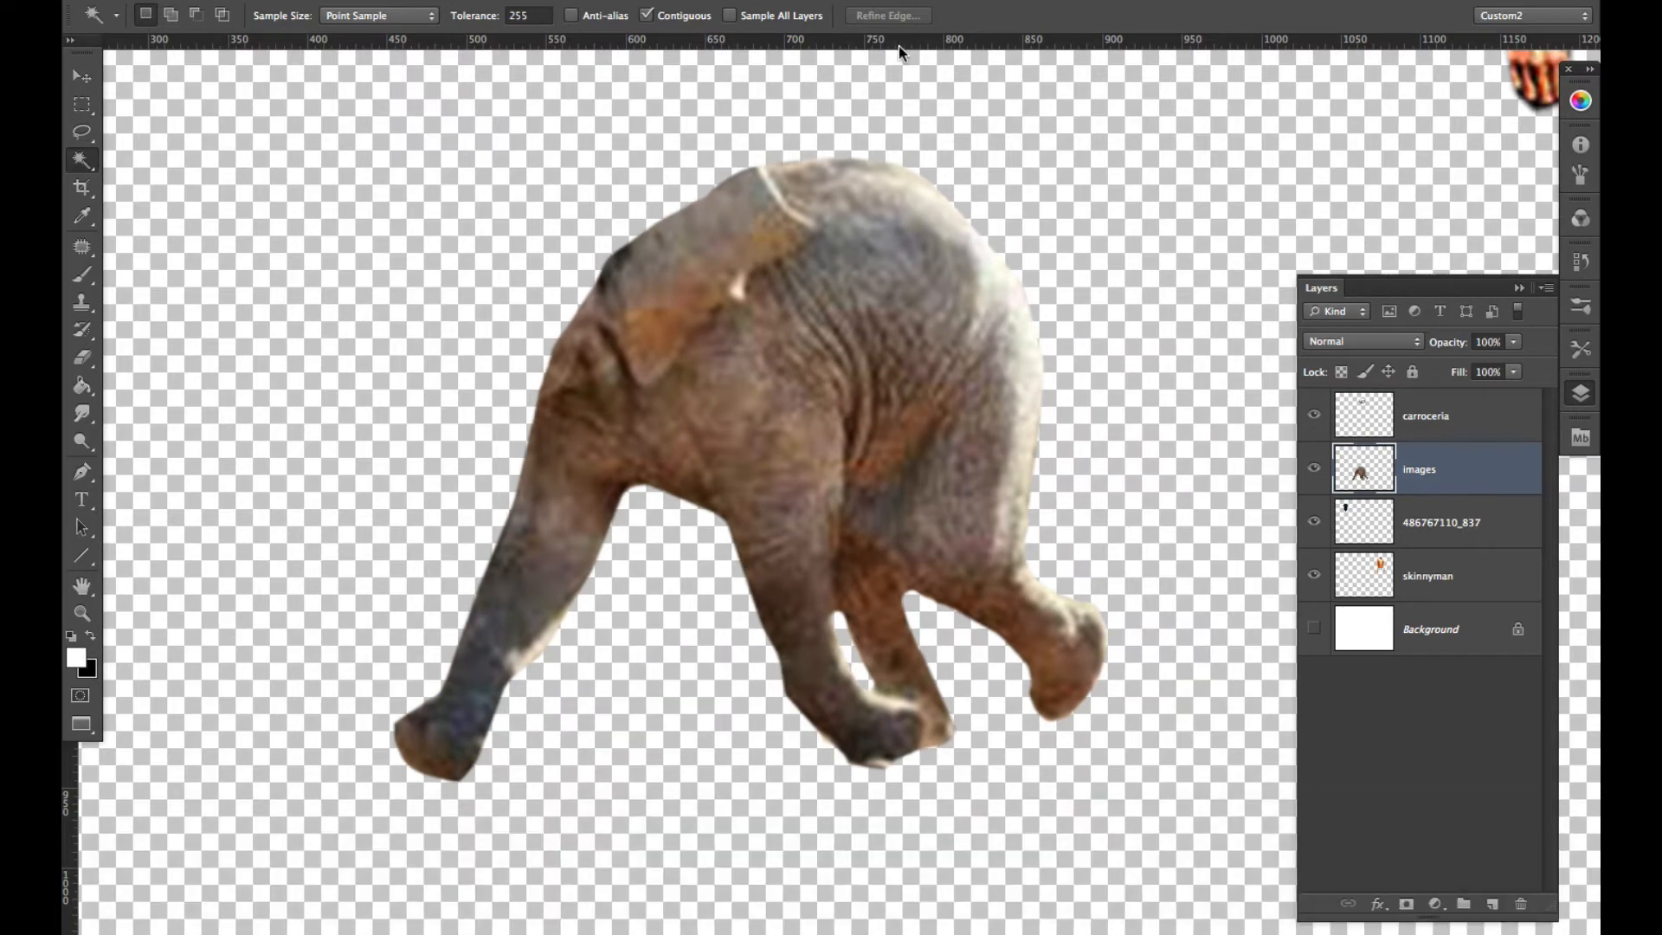
{"action": "scroll", "coordinate": [899, 45], "scroll_direction": "down", "scroll_amount": 5}
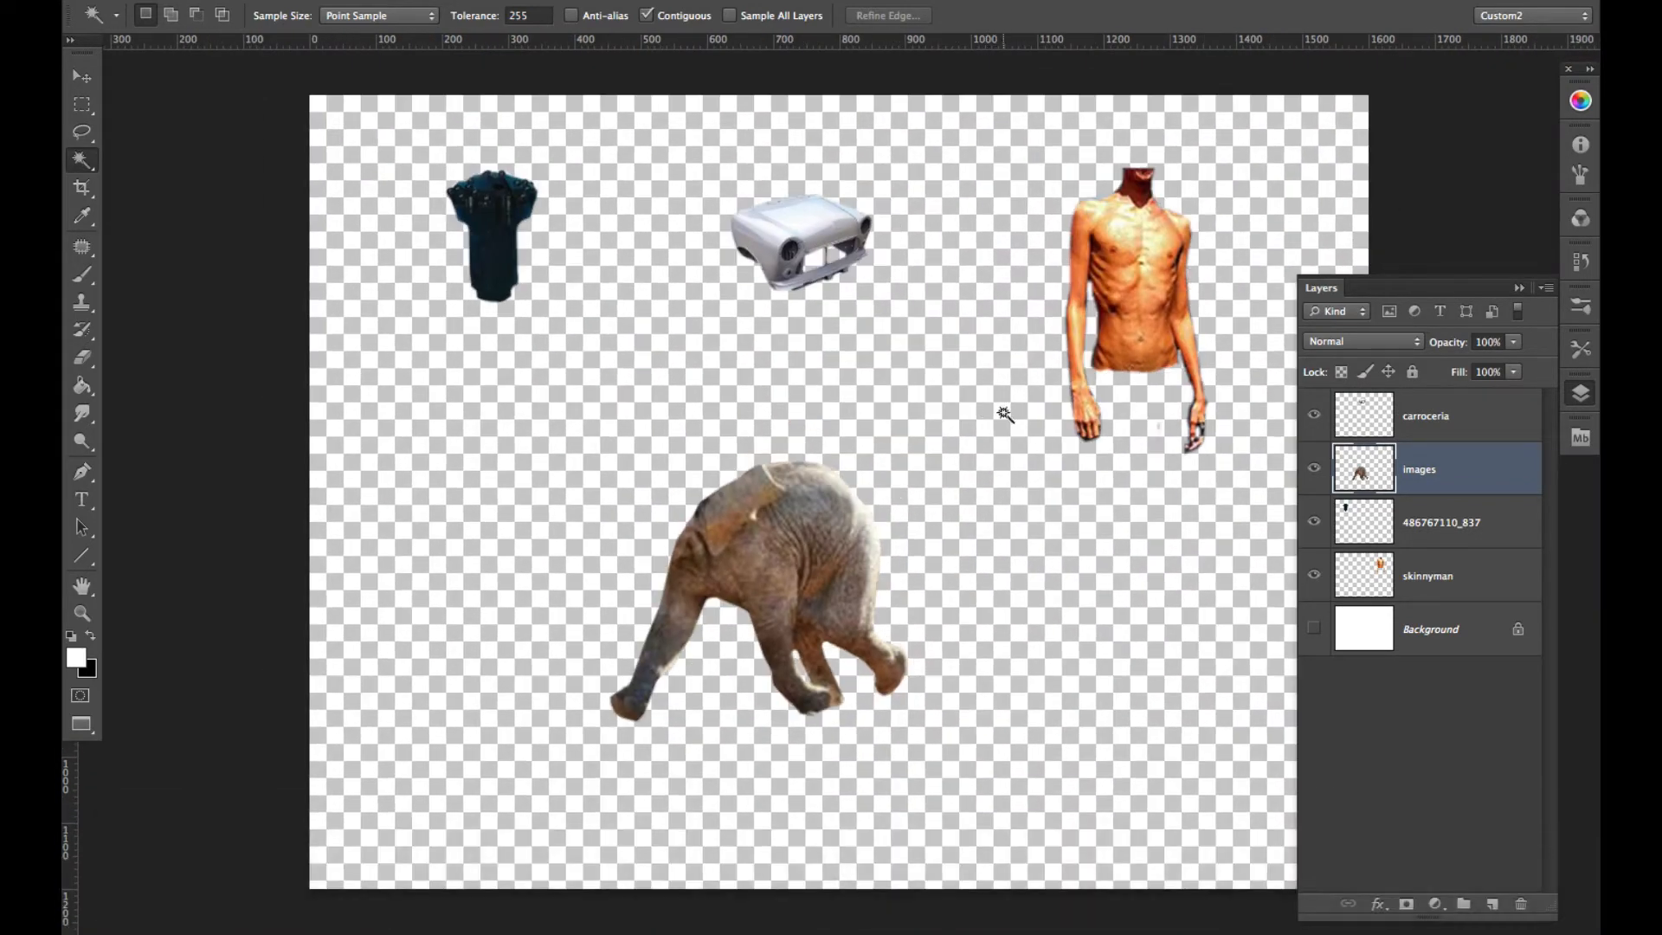
{"action": "key", "text": "super"}
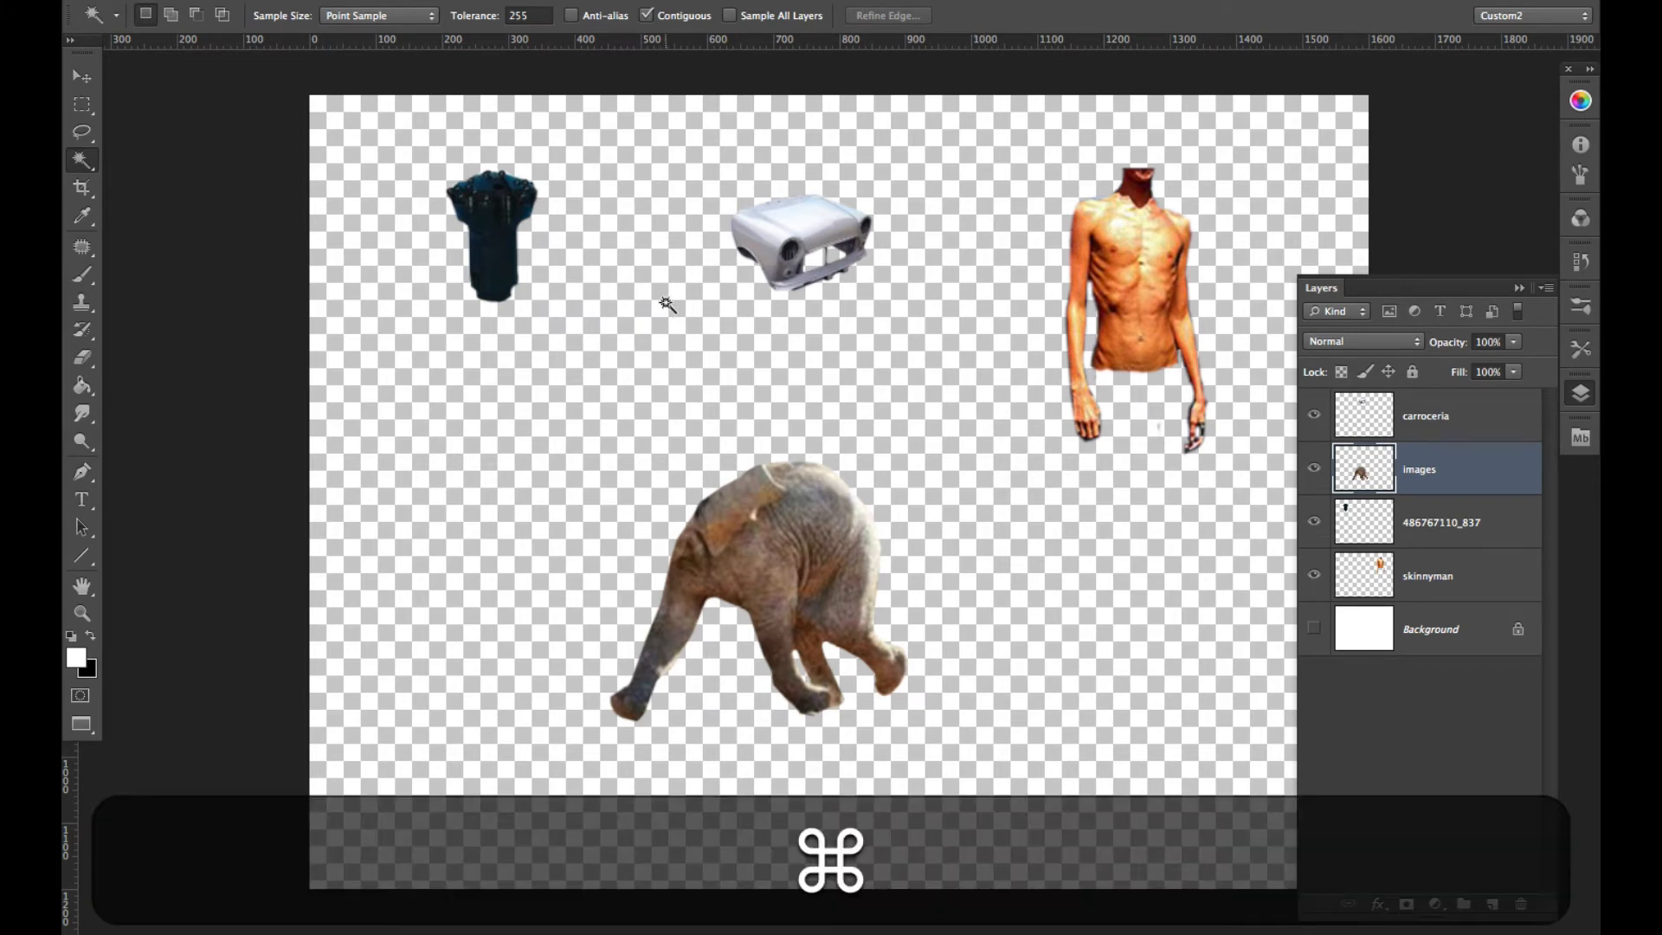
{"action": "left_click", "coordinate": [383, 0]}
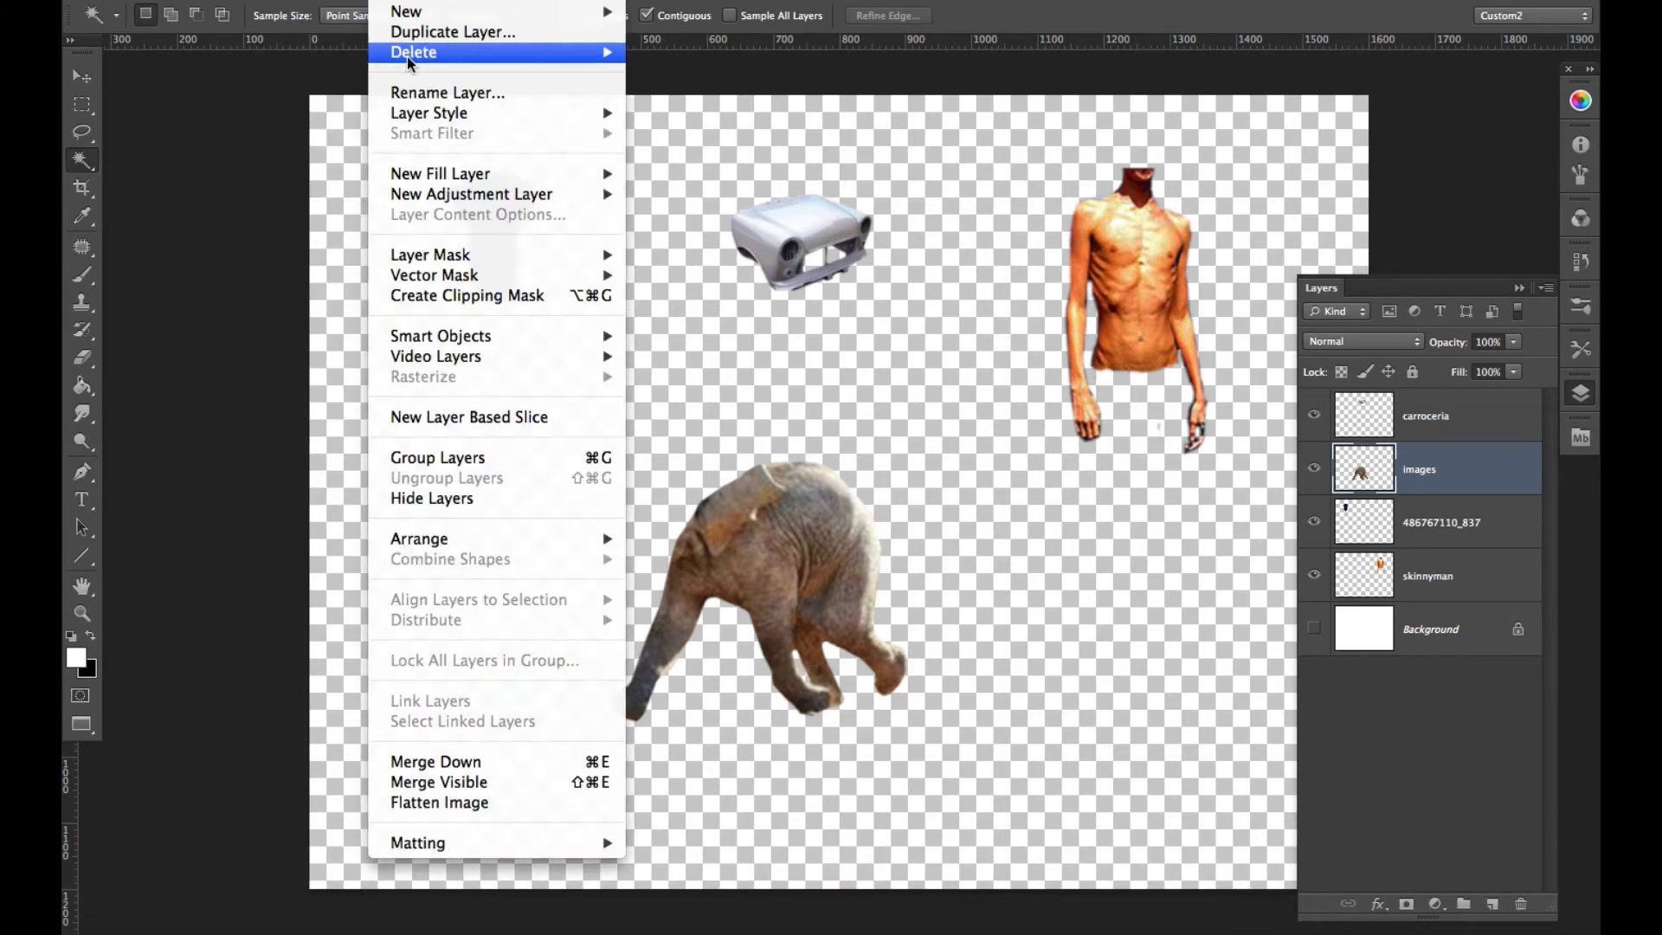
{"action": "mouse_move", "coordinate": [332, 0]}
{"action": "mouse_move", "coordinate": [361, 57]}
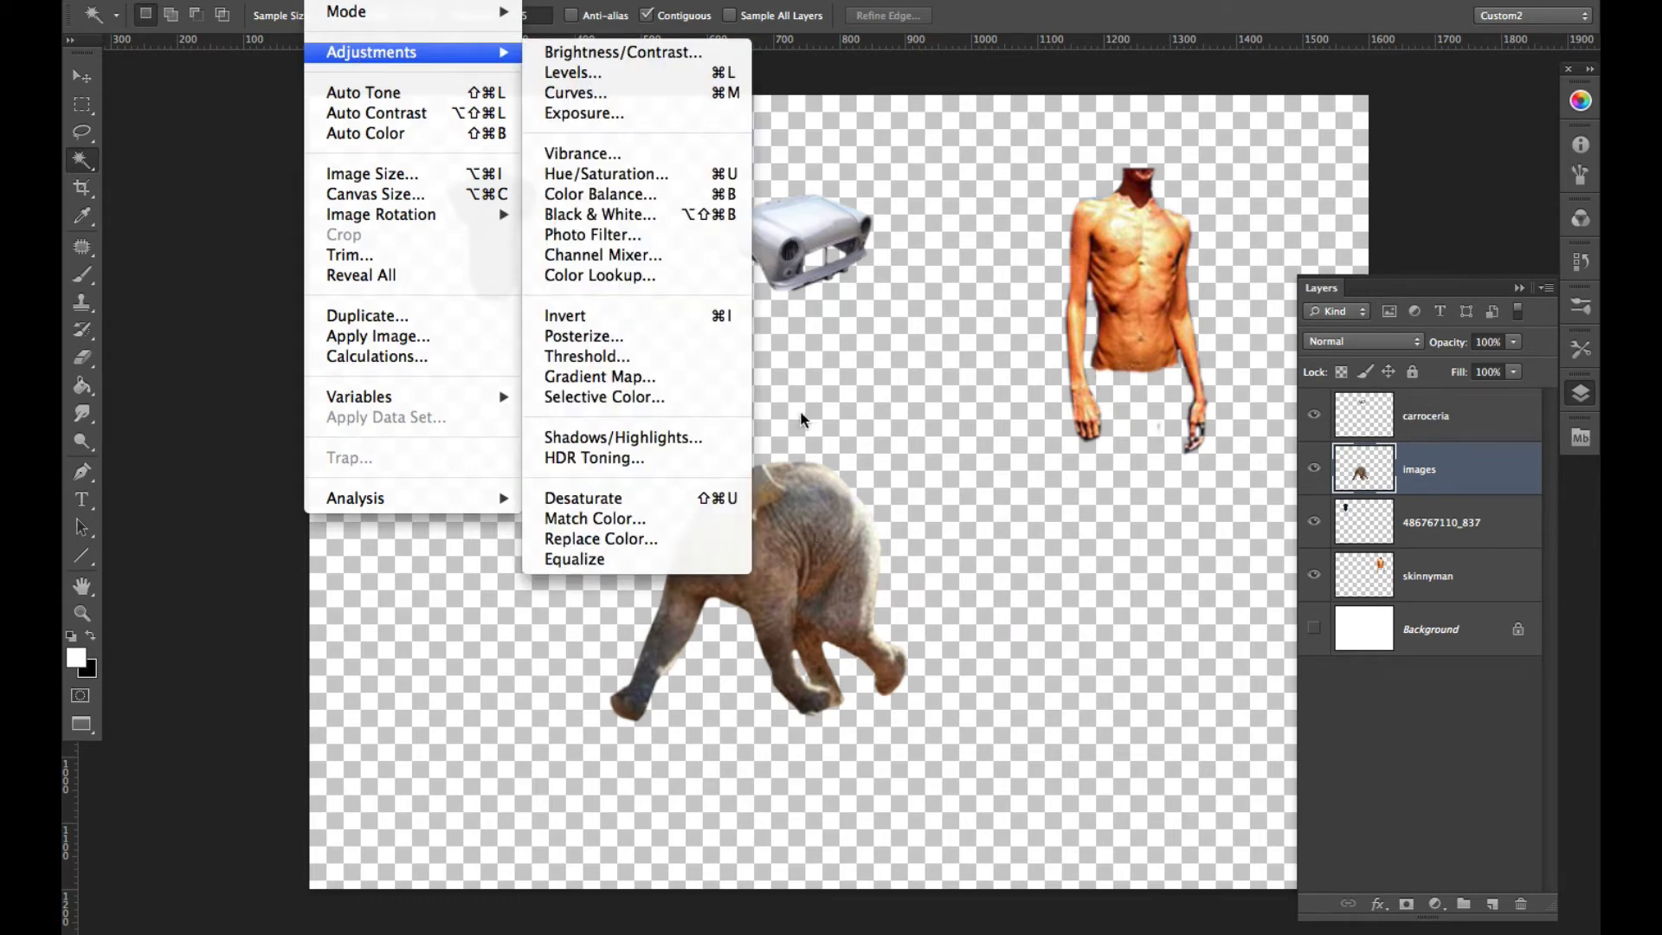
{"action": "left_click", "coordinate": [613, 174]}
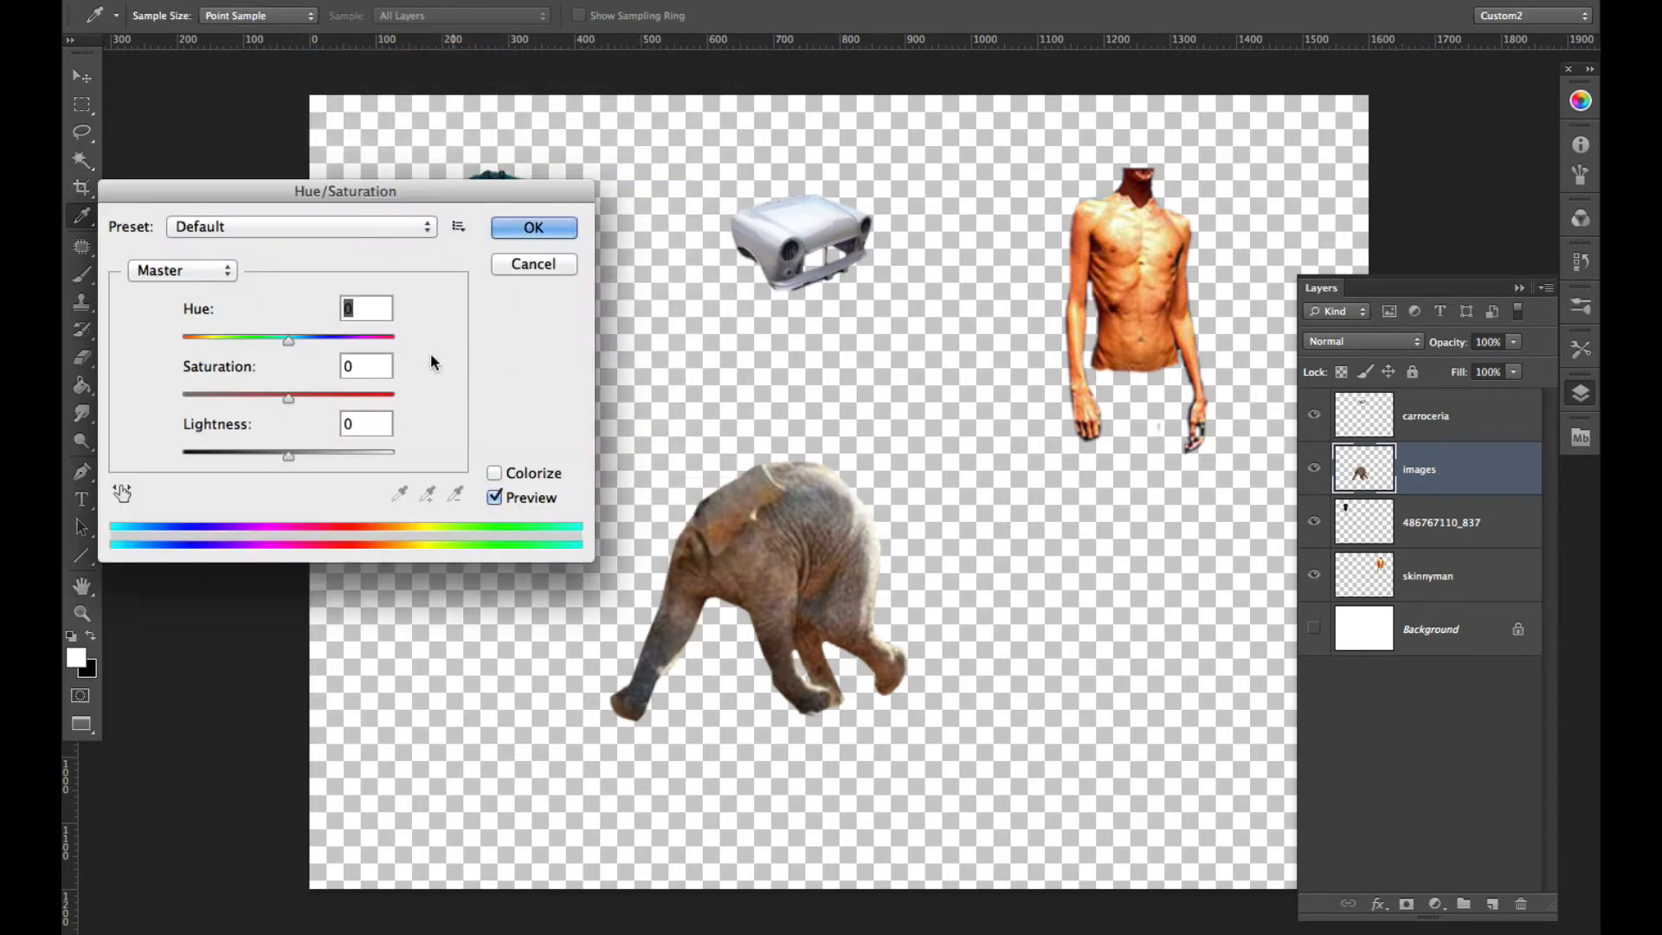
{"action": "left_click_drag", "start_coordinate": [288, 399], "coordinate": [179, 399]}
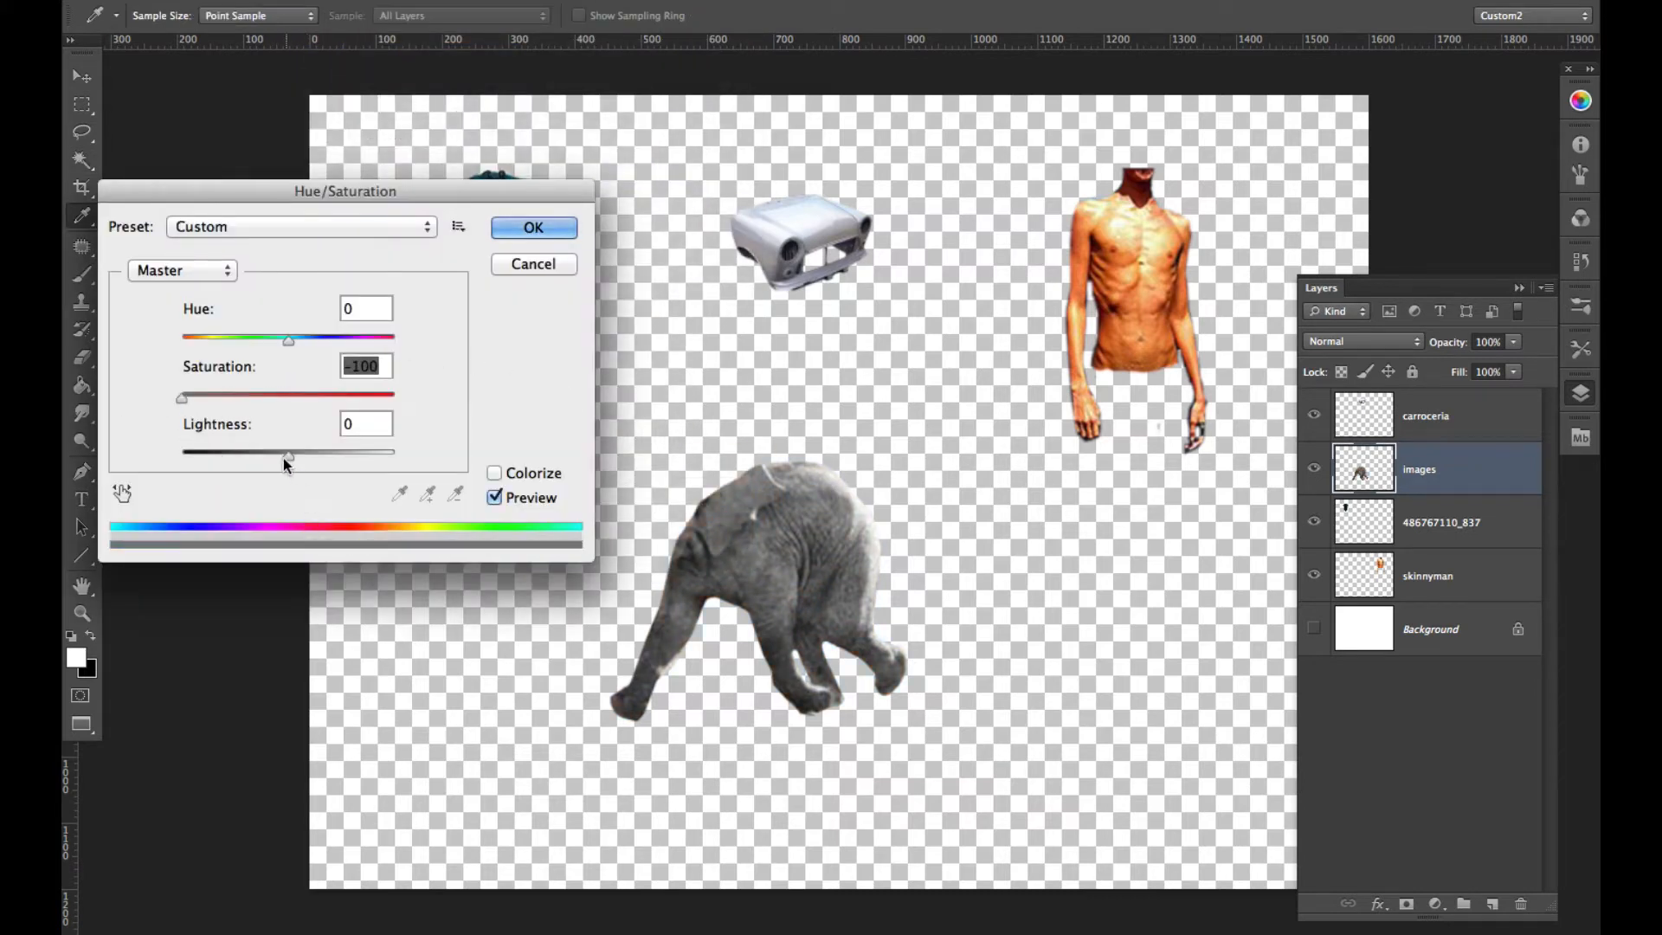
{"action": "left_click_drag", "start_coordinate": [288, 457], "coordinate": [180, 456]}
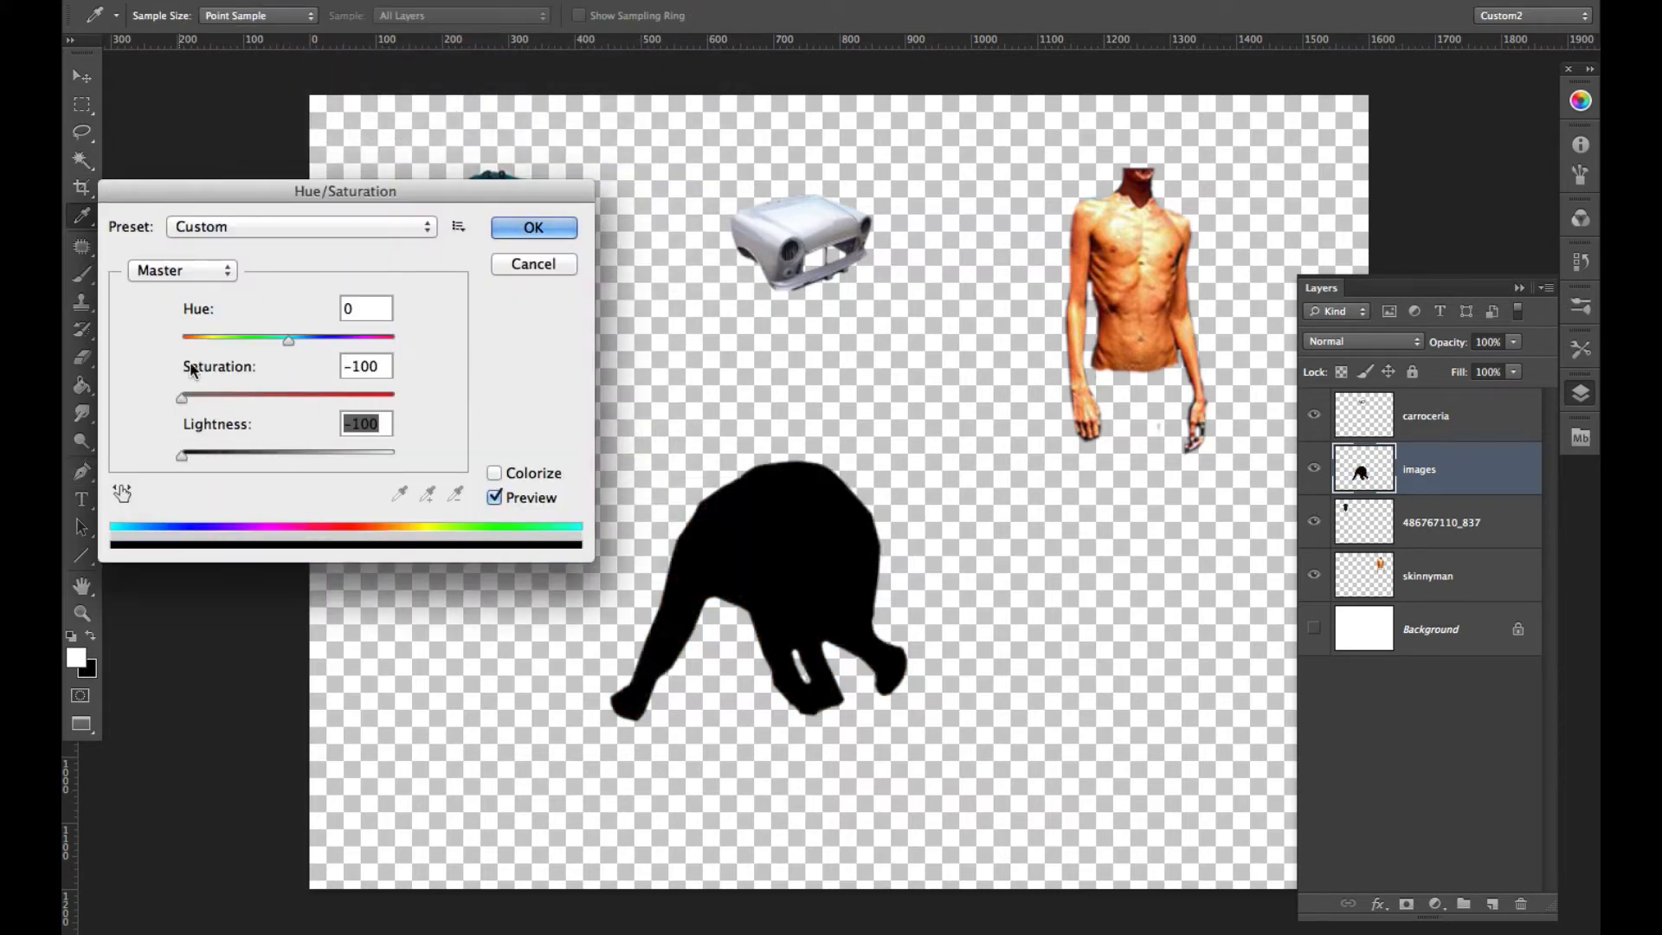
{"action": "left_click", "coordinate": [524, 229]}
- Turn the torso on the skinnyman layer solid black with Hue/Saturation at saturation -100 and minimum lightness
{"action": "key", "text": "w"}
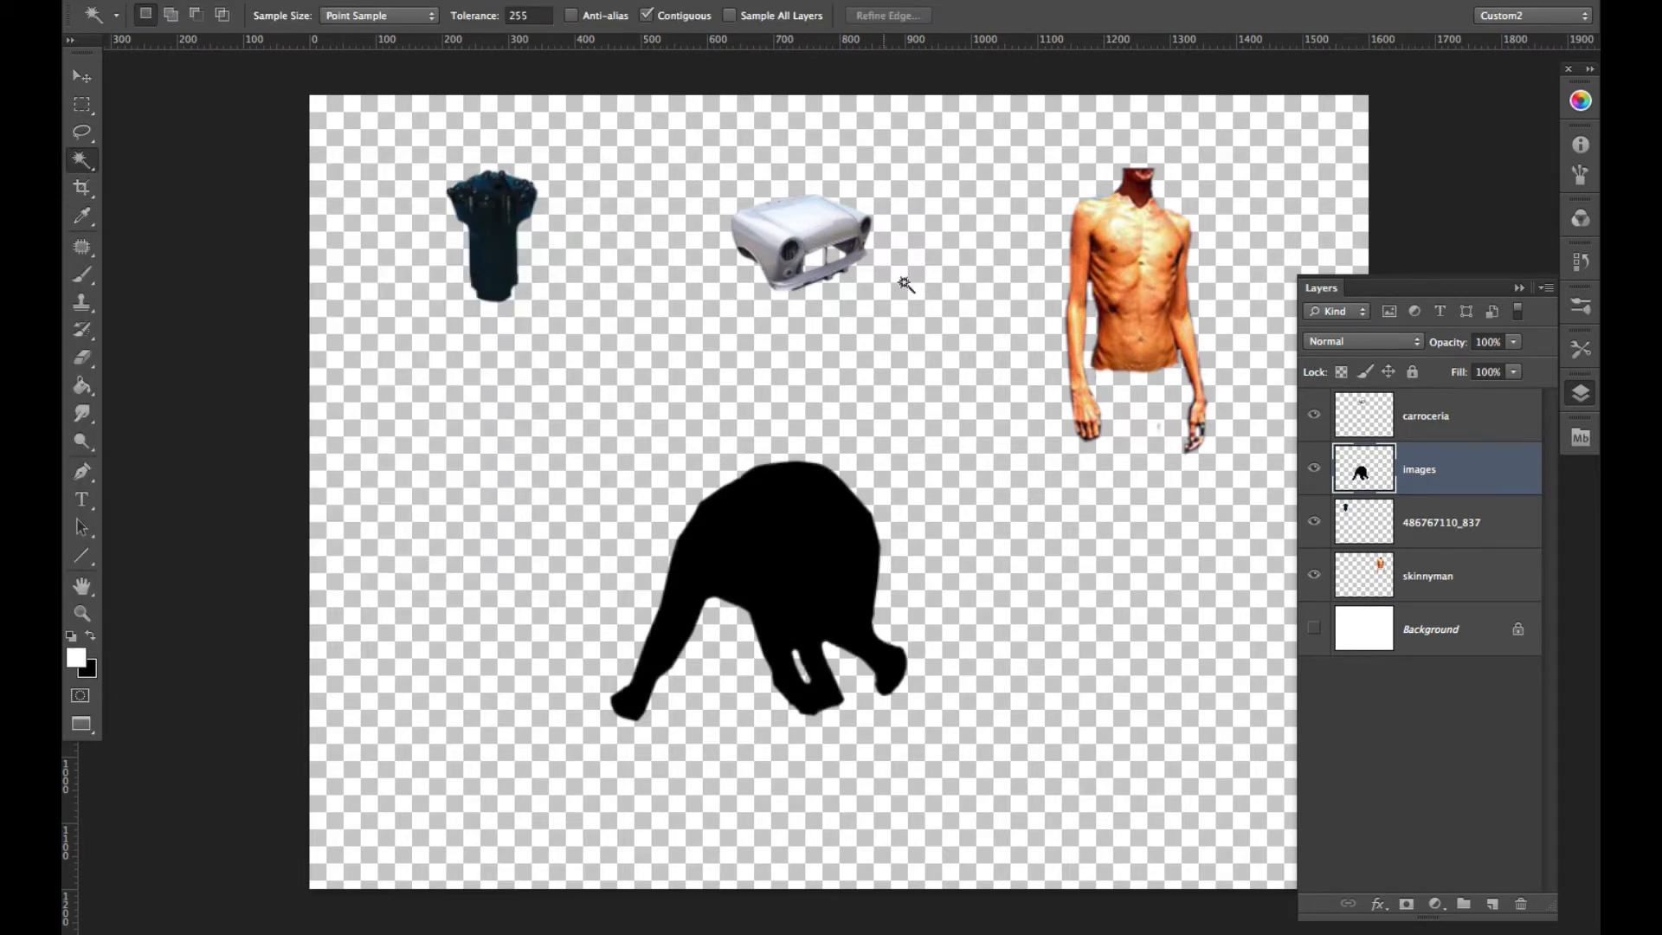
{"action": "left_click_drag", "start_coordinate": [1140, 290], "coordinate": [1136, 293]}
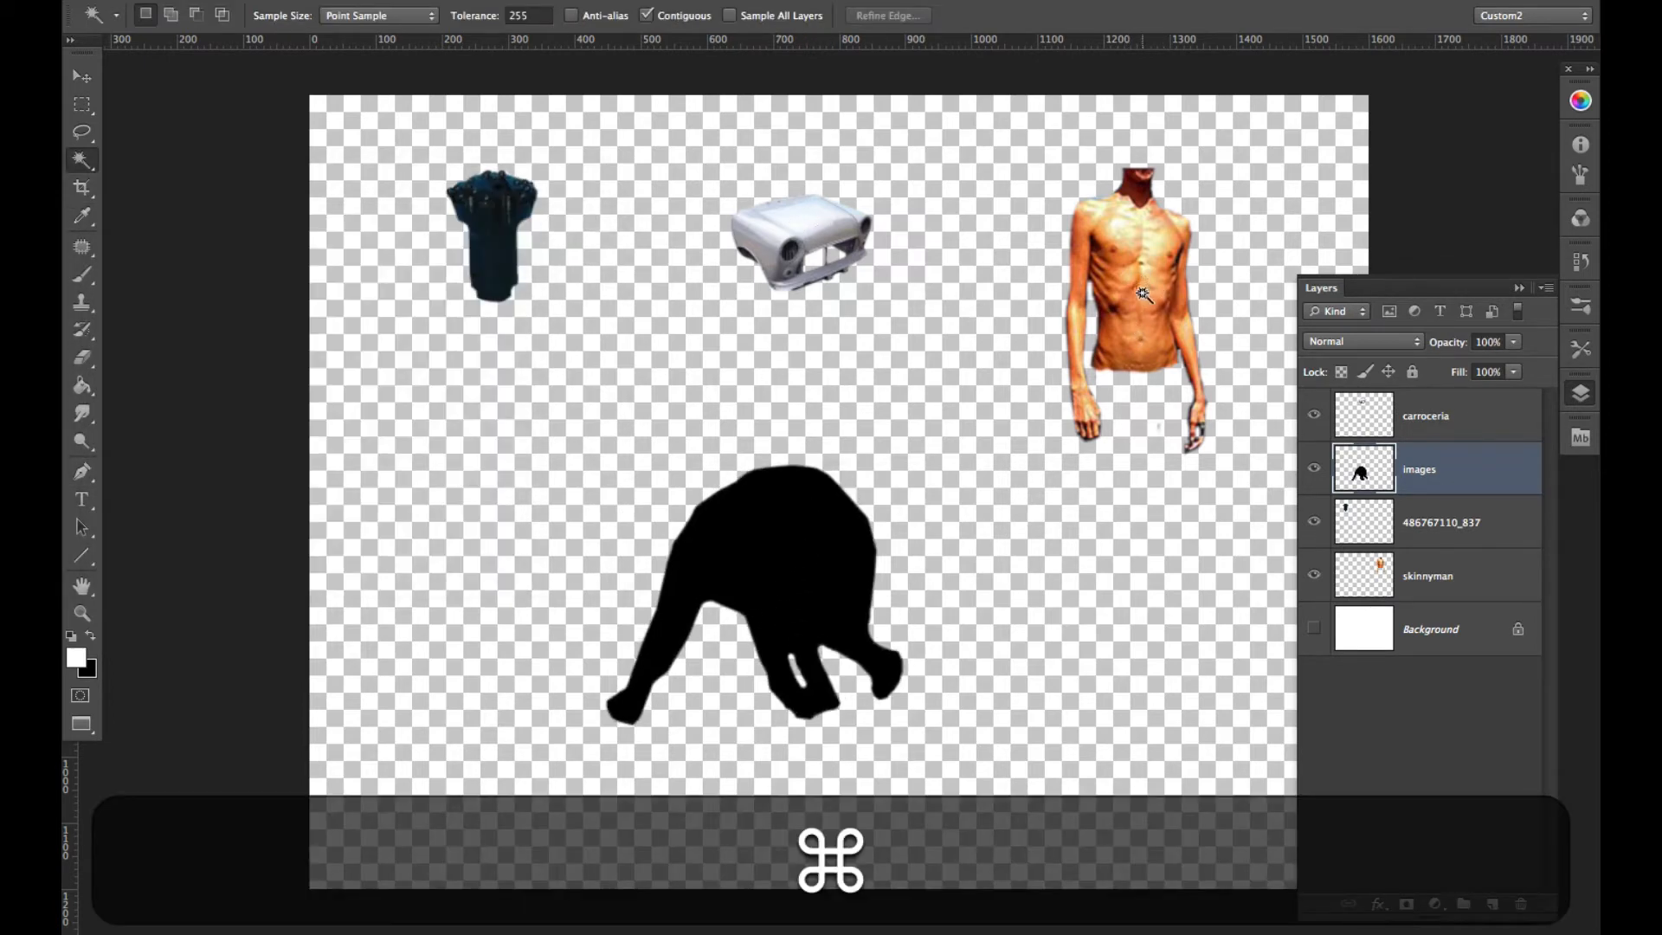
{"action": "key", "text": "v"}
{"action": "left_click", "coordinate": [1142, 292], "text": "super"}
{"action": "key", "text": "super+u"}
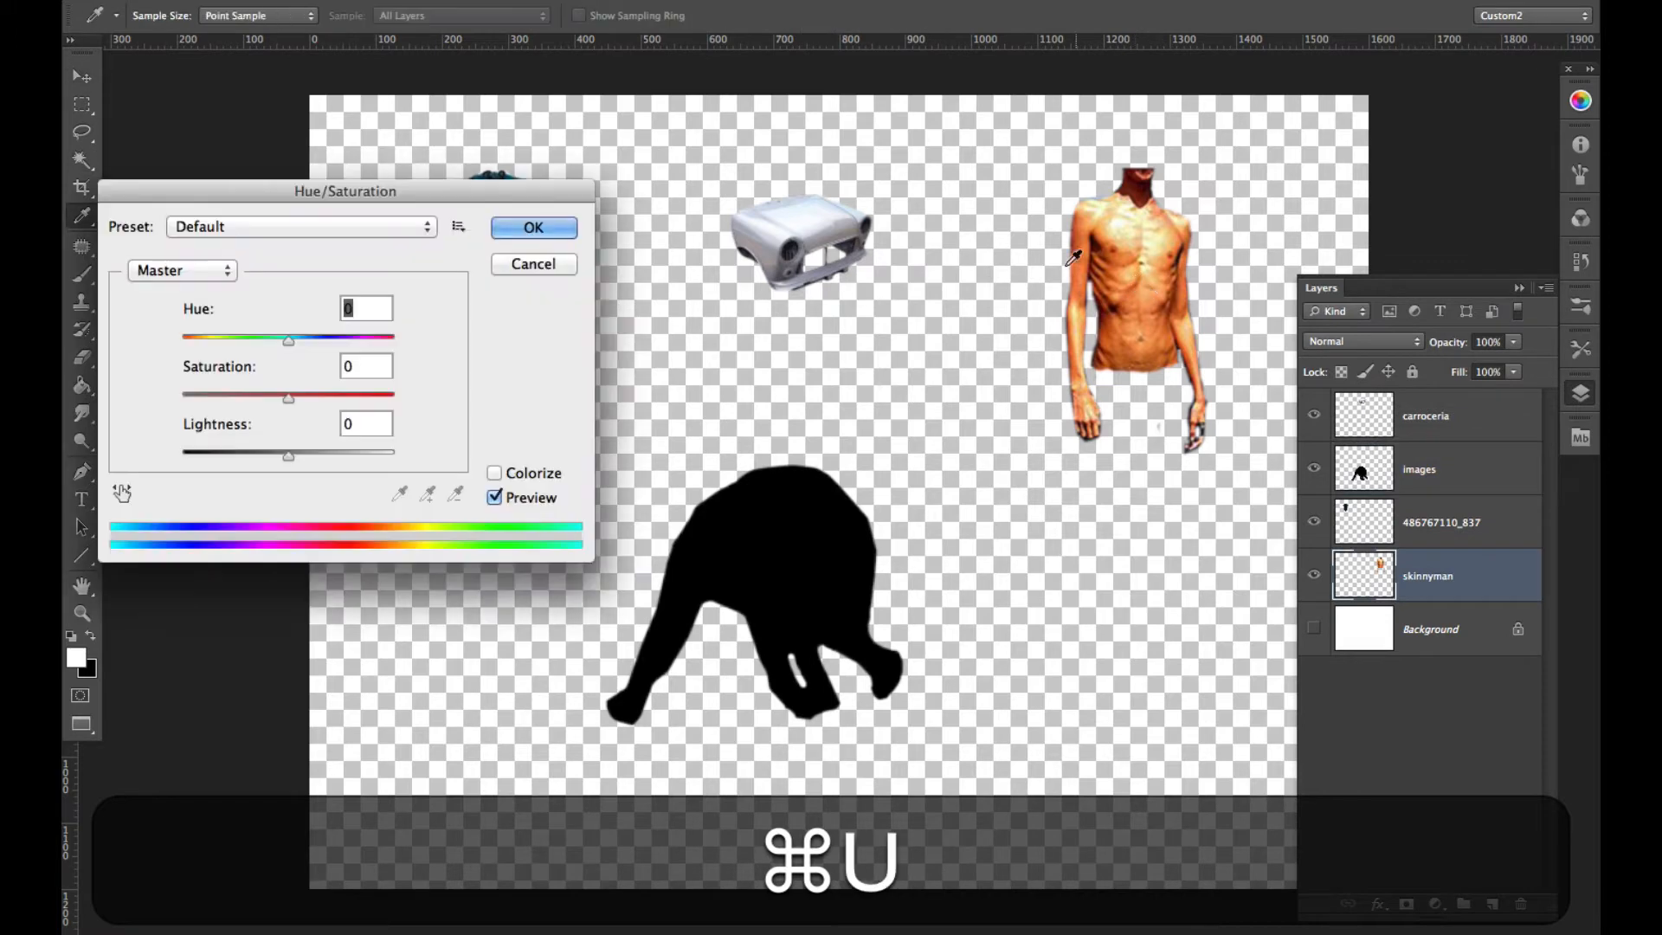
{"action": "left_click_drag", "start_coordinate": [289, 398], "coordinate": [180, 398]}
{"action": "left_click_drag", "start_coordinate": [279, 457], "coordinate": [143, 455]}
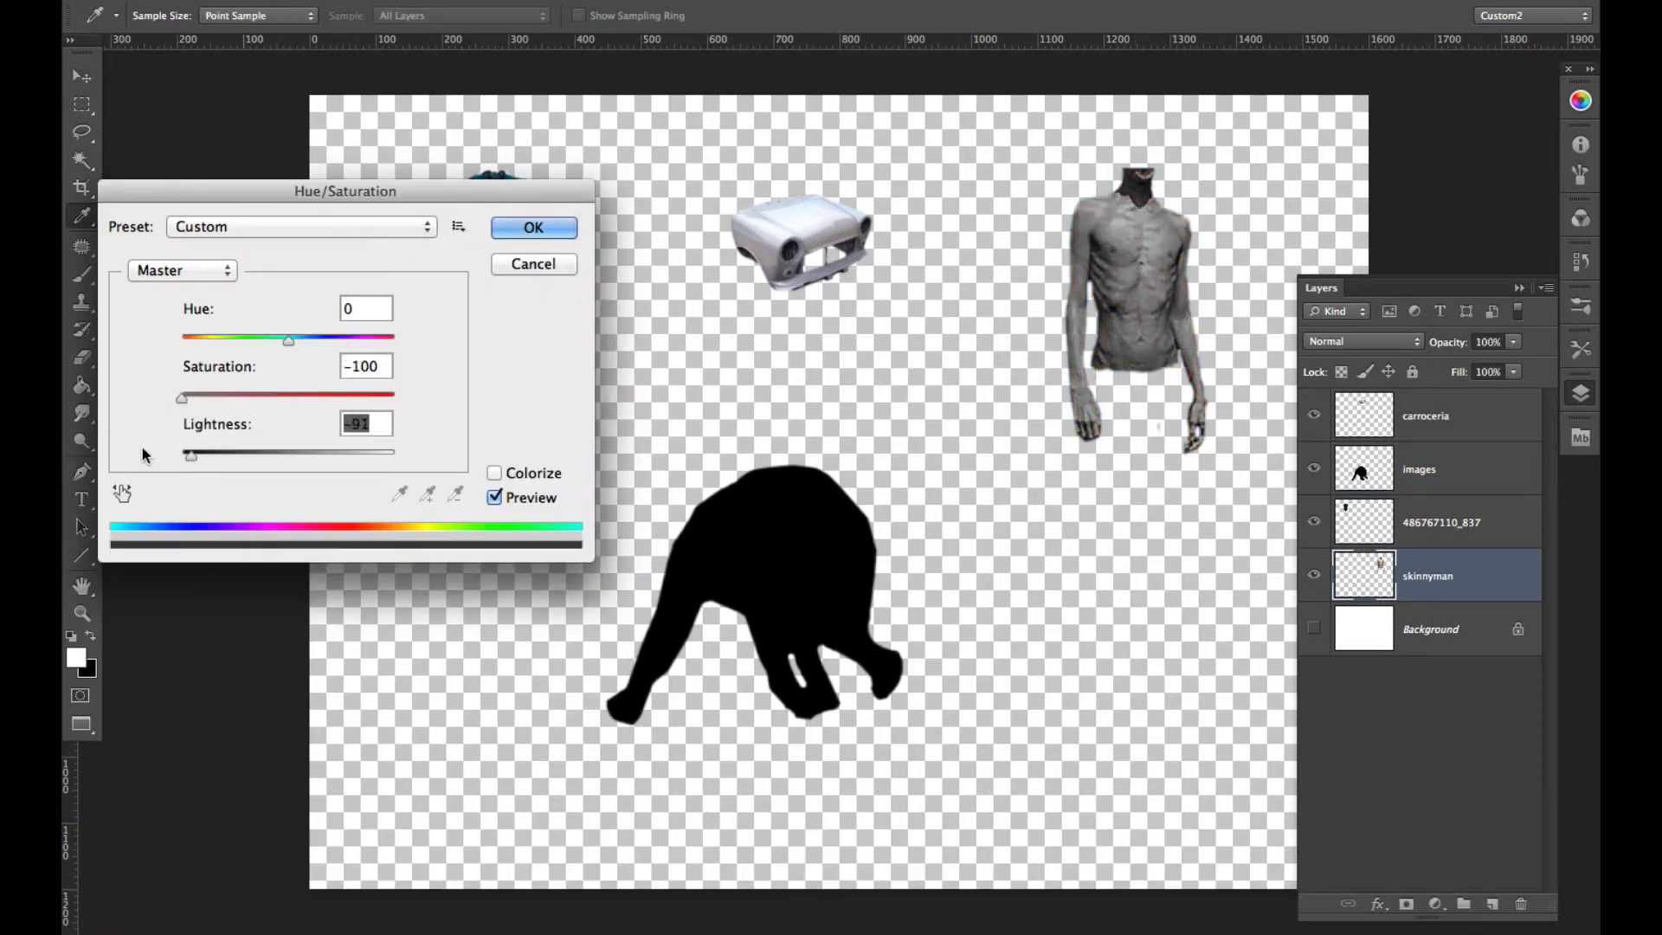
{"action": "left_click", "coordinate": [532, 227]}
- Blacken the car body on the carroceria layer with Hue/Saturation at minimum saturation and lightness
{"action": "left_click", "coordinate": [819, 238], "text": "super"}
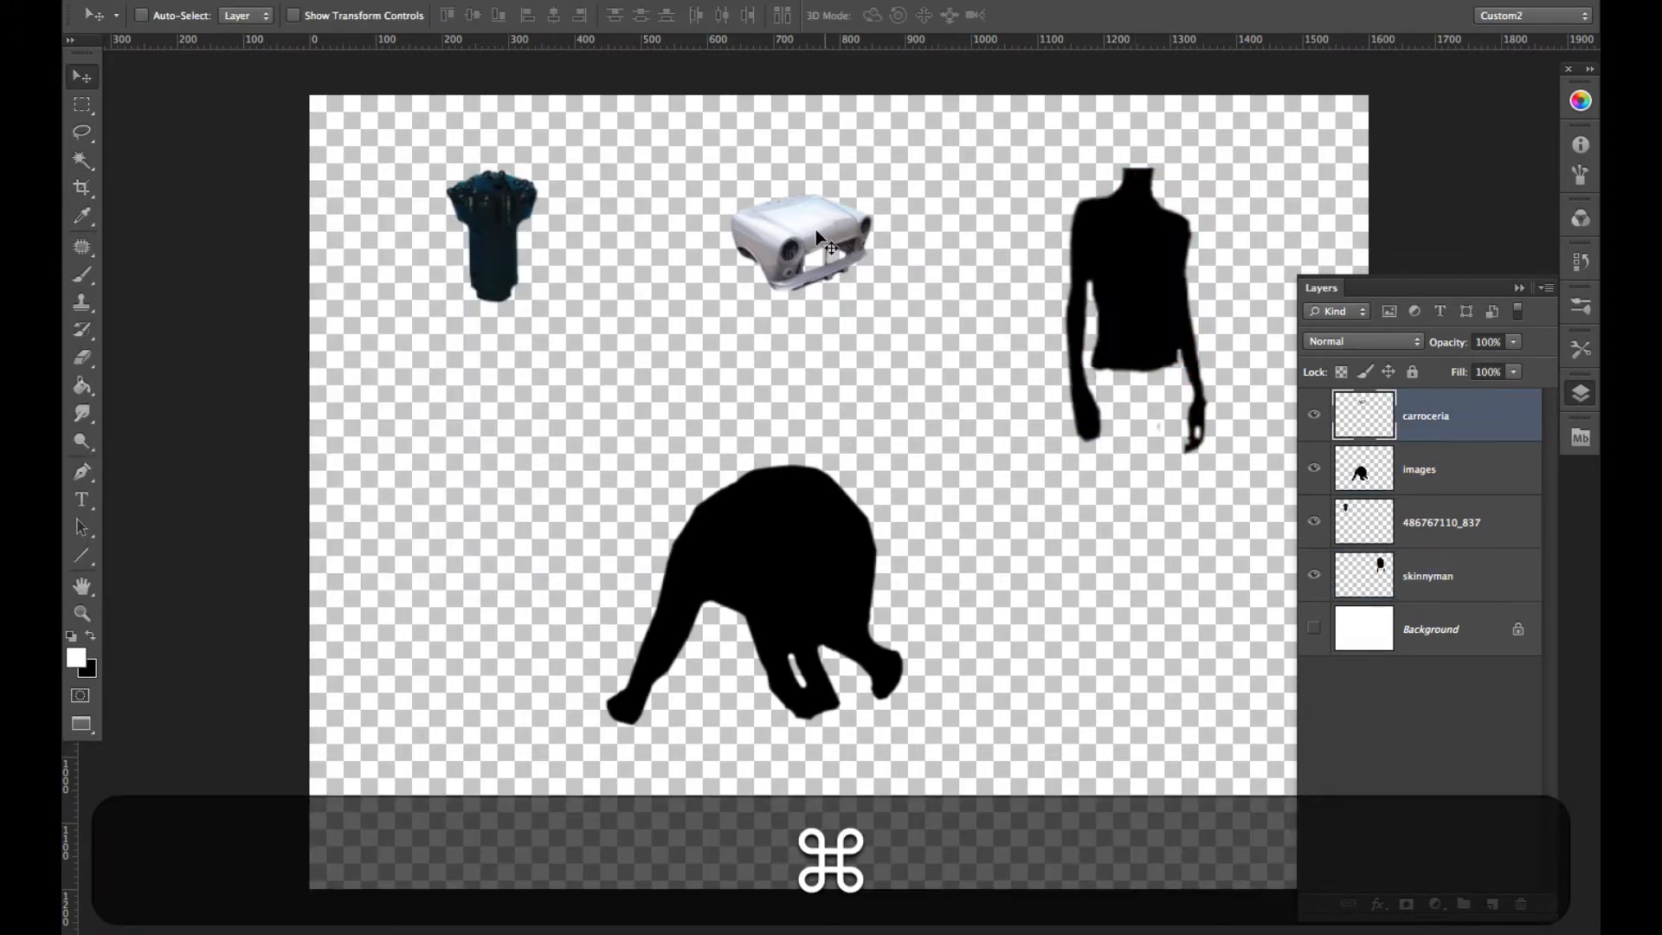
{"action": "key", "text": "super+u"}
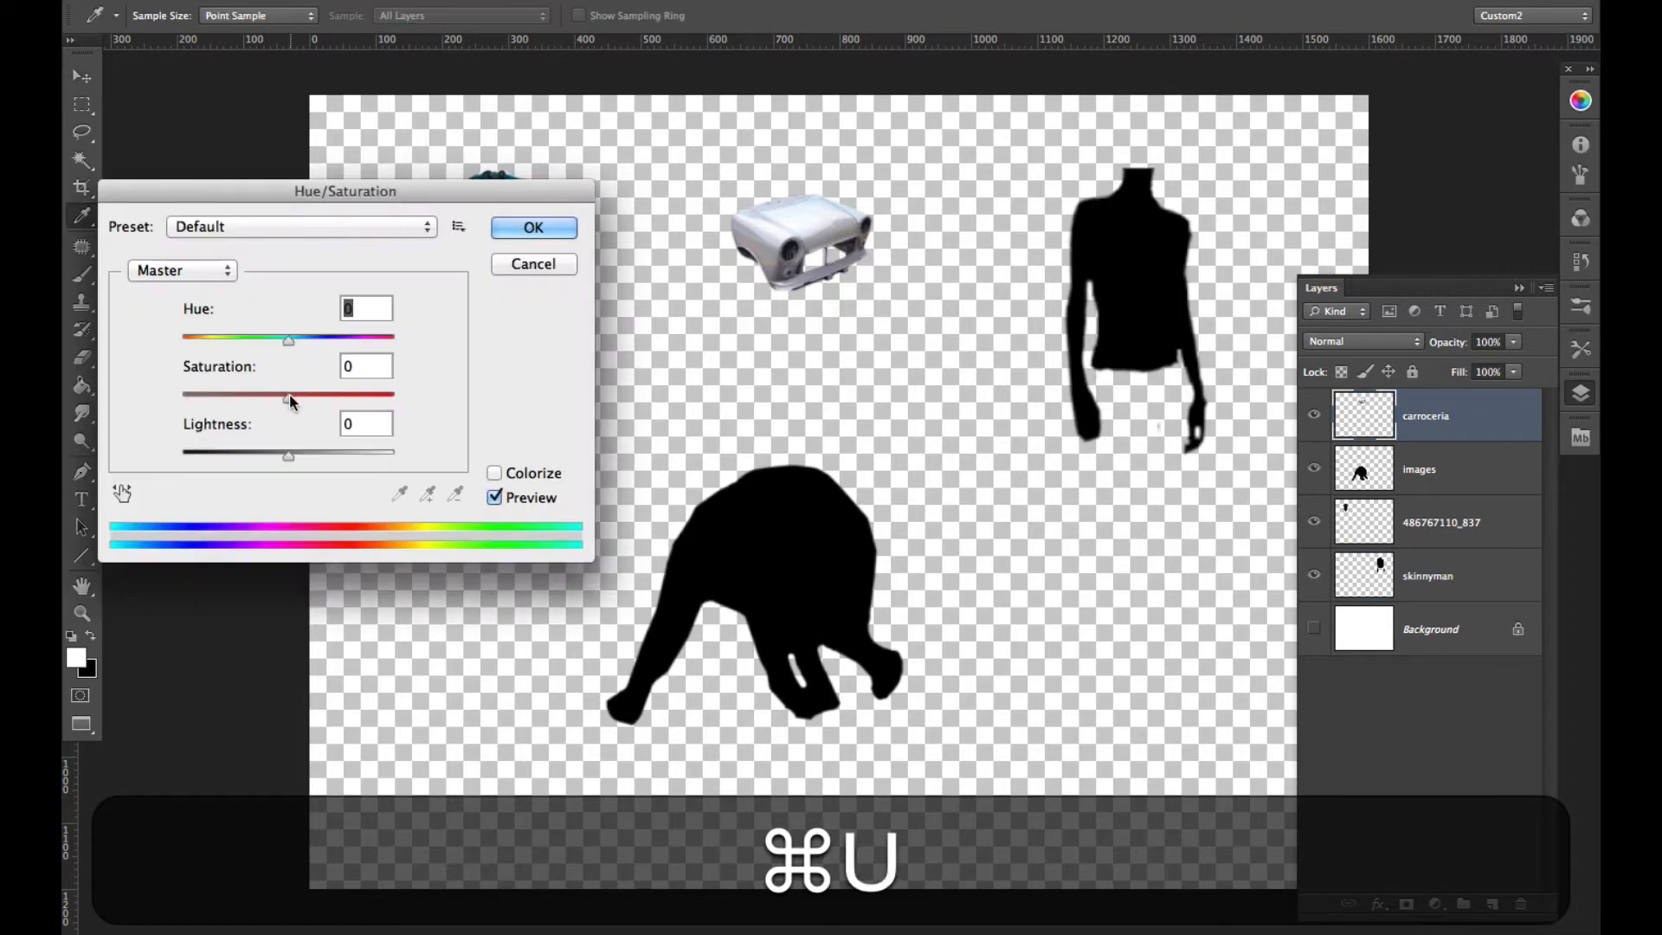
{"action": "left_click_drag", "start_coordinate": [288, 397], "coordinate": [181, 397]}
{"action": "left_click_drag", "start_coordinate": [287, 455], "coordinate": [143, 456]}
{"action": "left_click", "coordinate": [534, 227]}
- Blacken the drill bit on layer 486767110_837 with Hue/Saturation at saturation -100 and lightness -100
{"action": "left_click", "coordinate": [488, 251], "text": "super"}
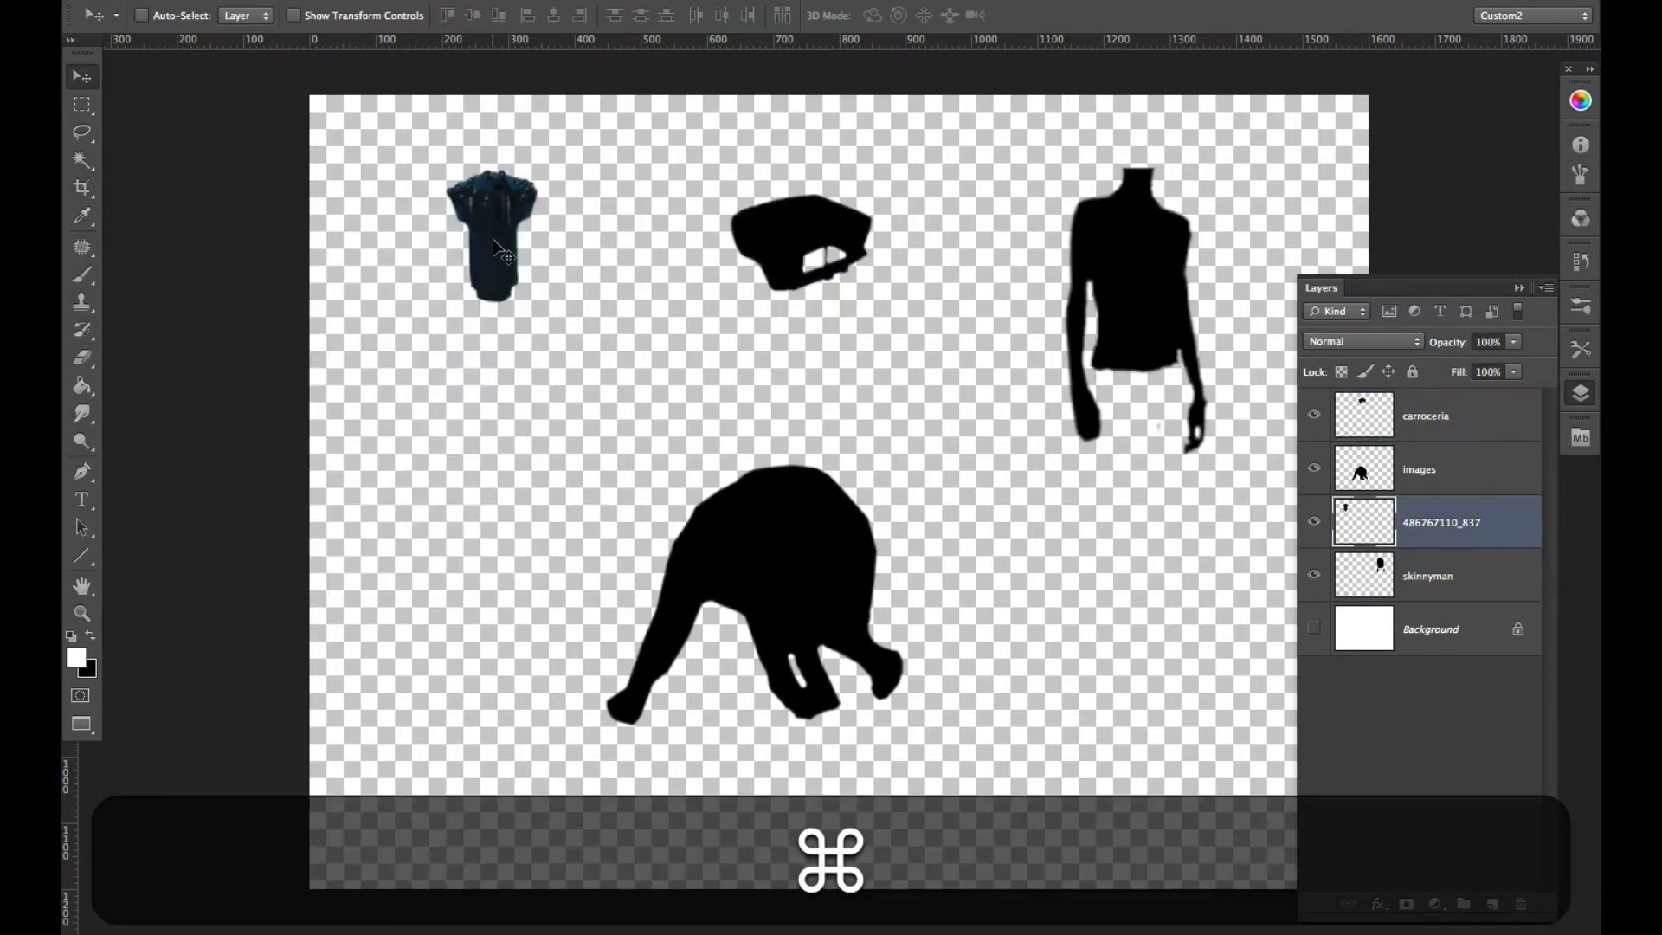
{"action": "key", "text": "super+u"}
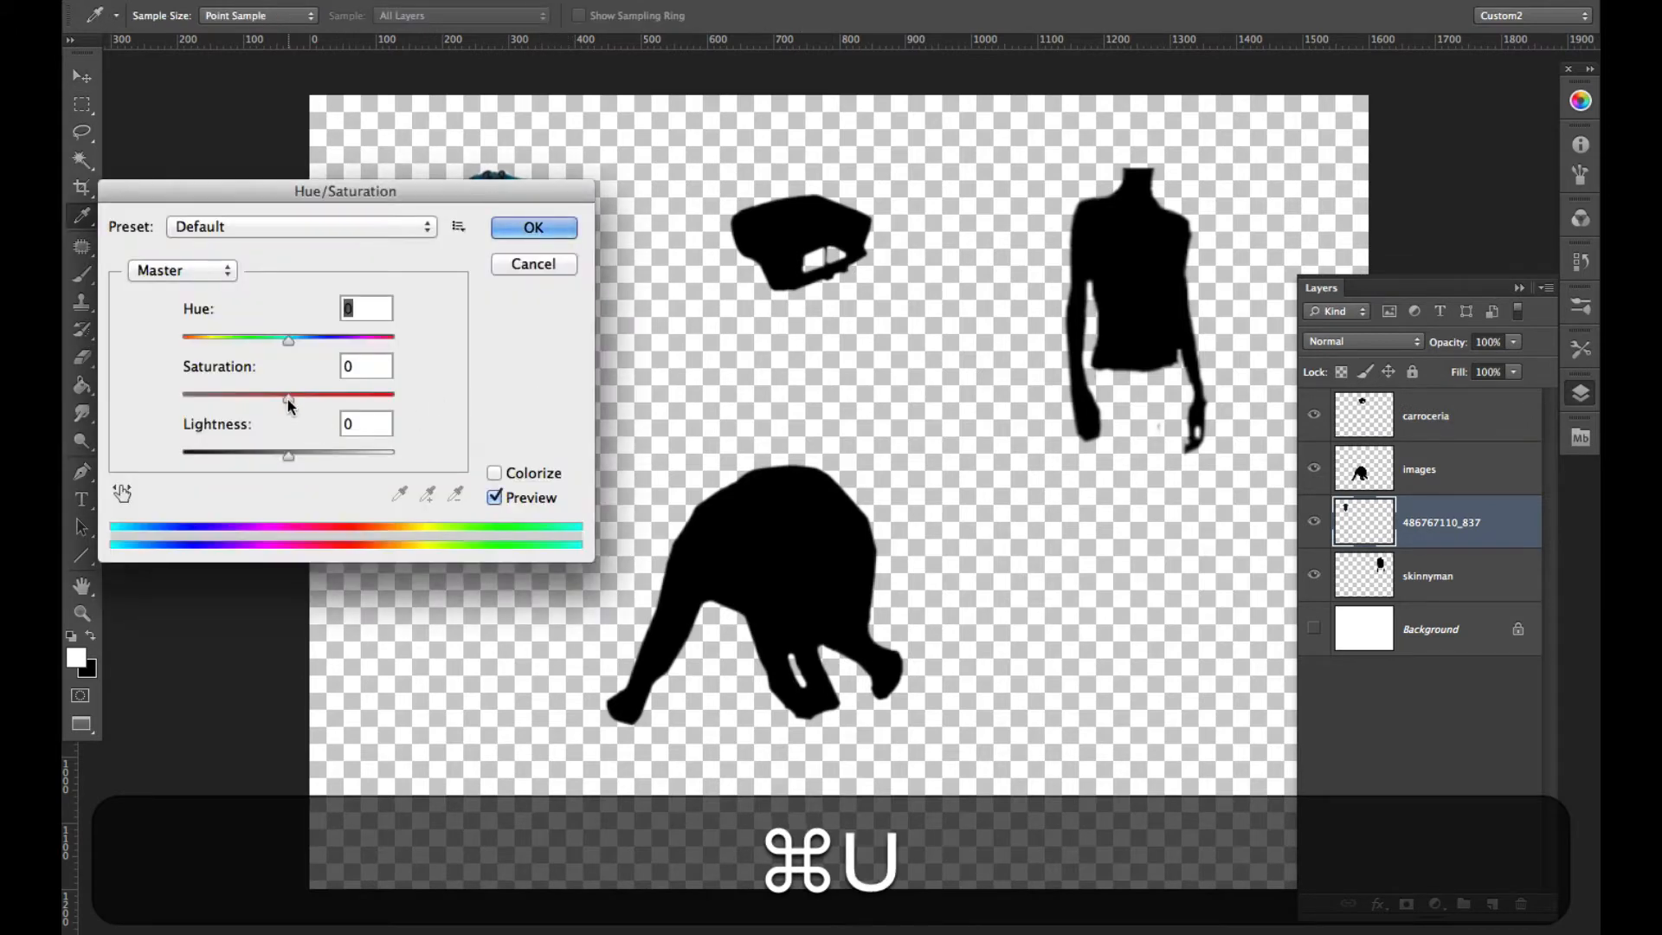
{"action": "left_click_drag", "start_coordinate": [288, 397], "coordinate": [173, 399]}
{"action": "left_click_drag", "start_coordinate": [291, 455], "coordinate": [109, 455]}
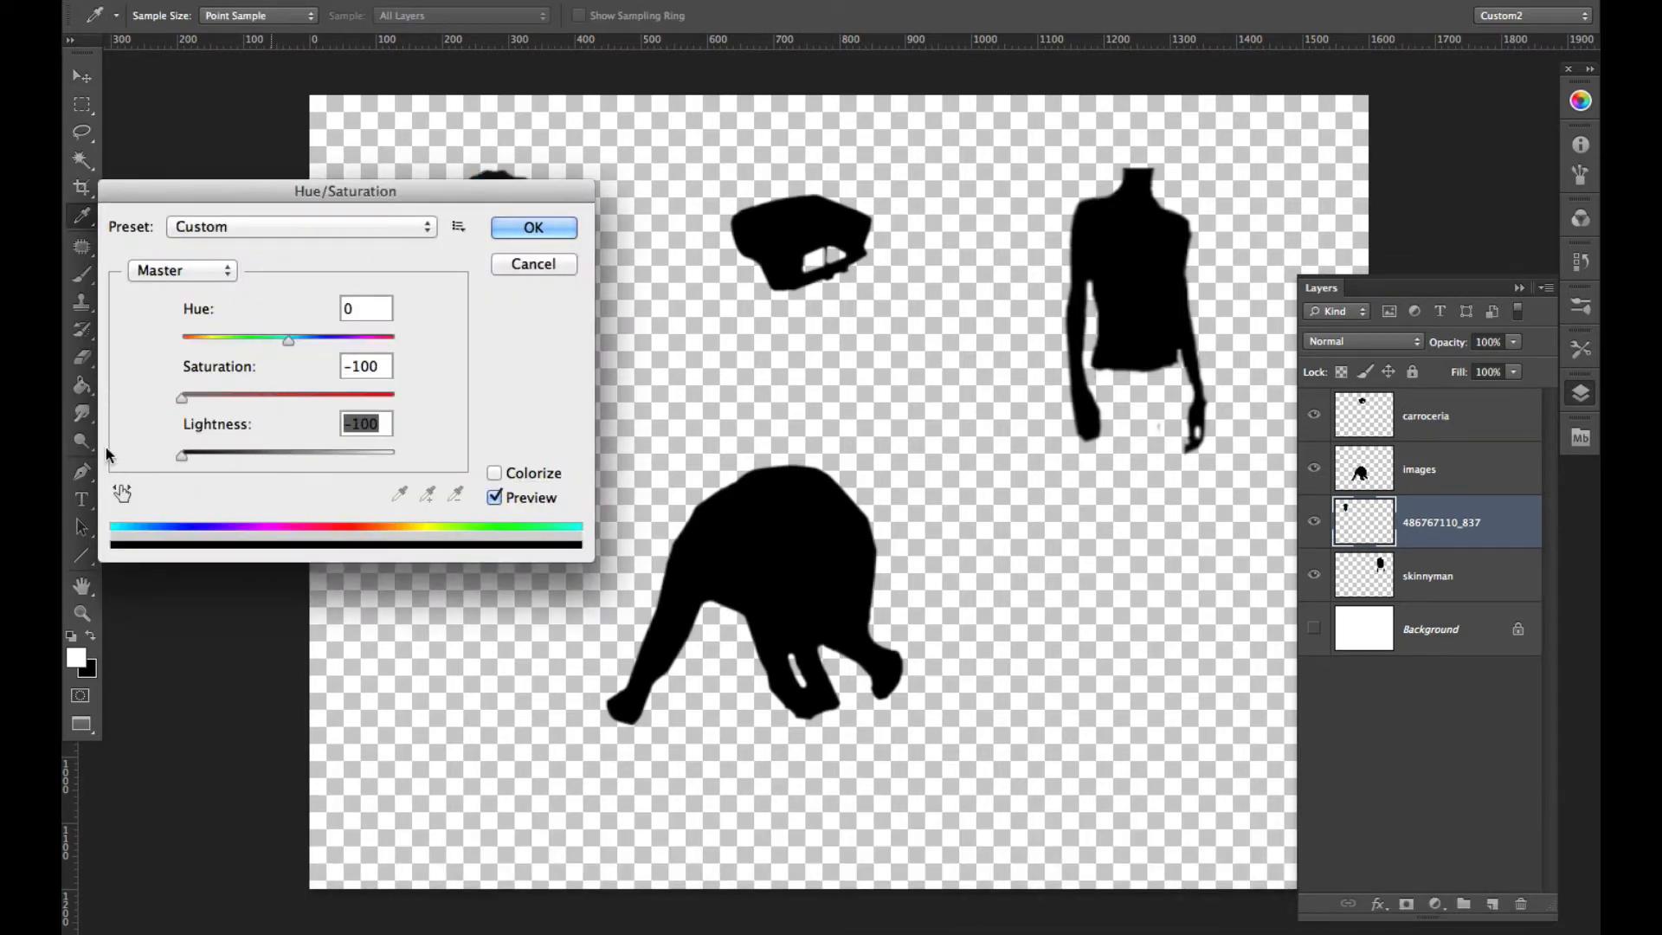
{"action": "left_click", "coordinate": [523, 230]}
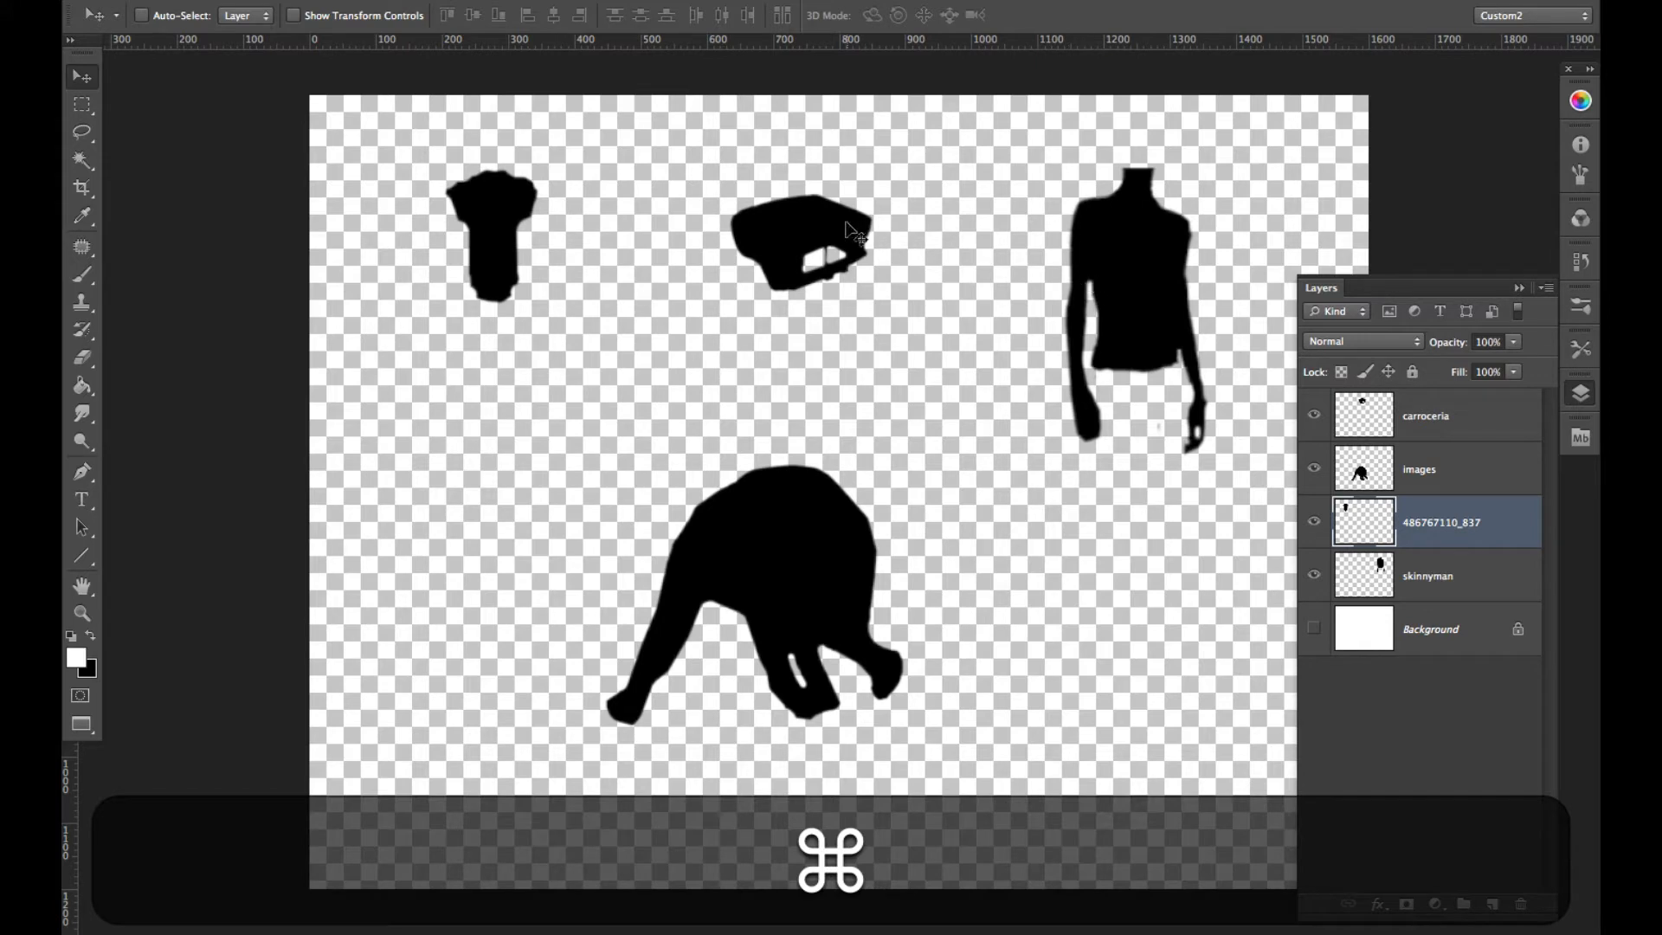
- Move the car silhouette onto the upper rump of the elephant silhouette and rotate it about -98 degrees
{"action": "left_click_drag", "start_coordinate": [846, 227], "coordinate": [917, 504]}
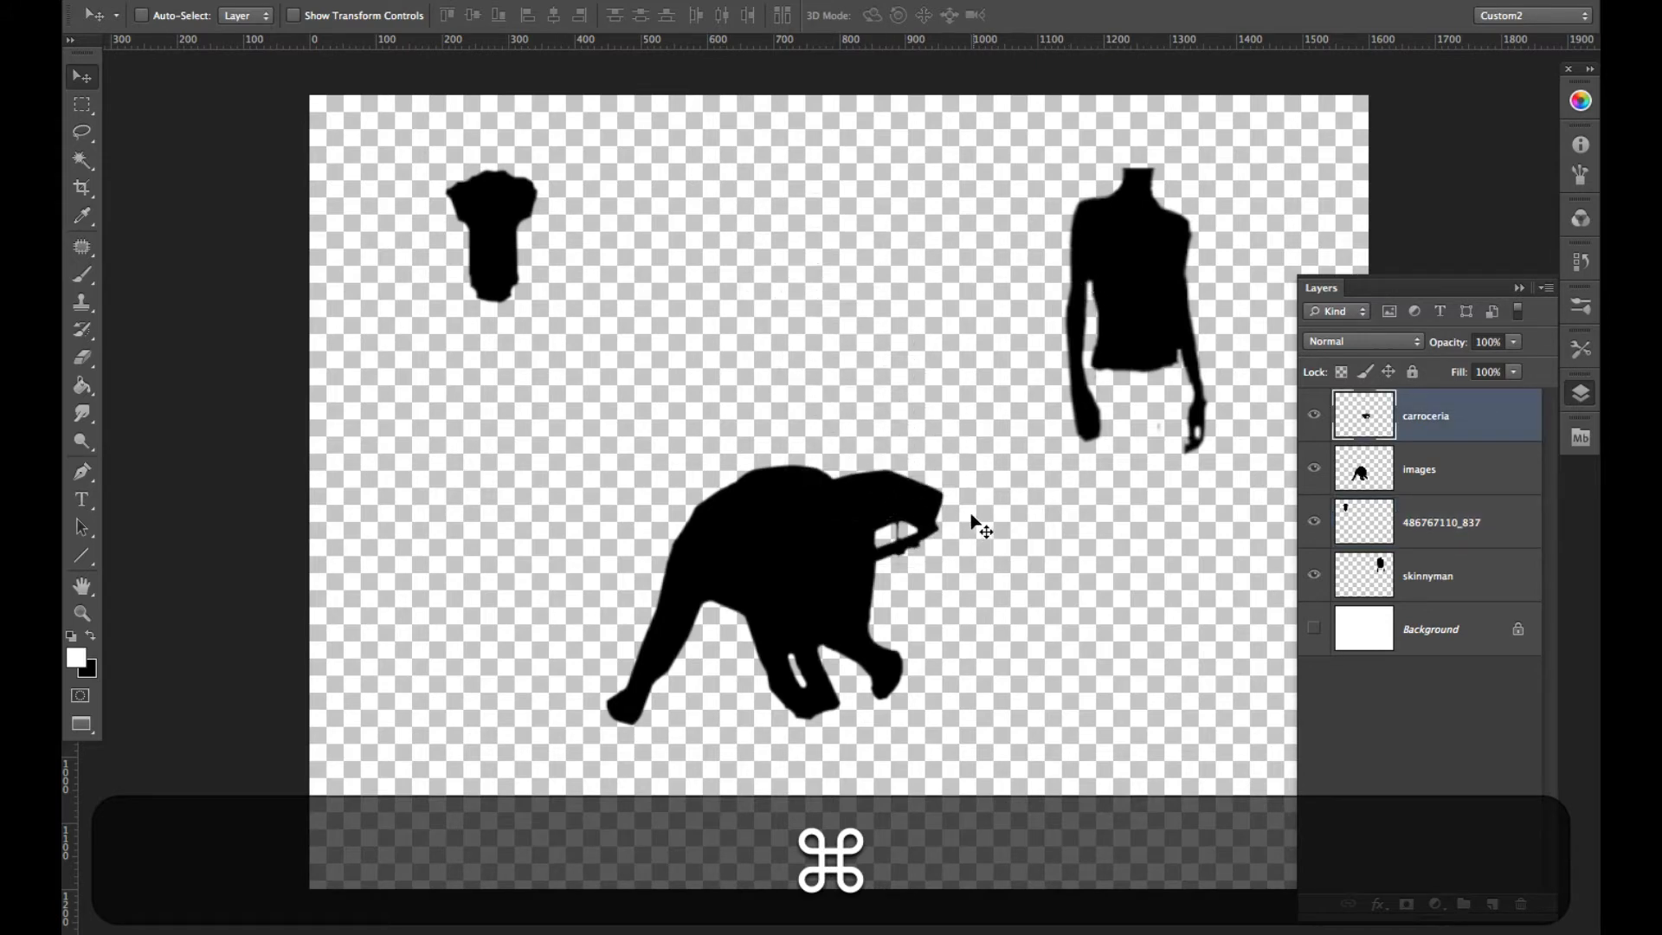
{"action": "key", "text": "ctrl+t"}
{"action": "left_click_drag", "start_coordinate": [957, 583], "coordinate": [907, 422]}
{"action": "left_click_drag", "start_coordinate": [897, 554], "coordinate": [875, 519]}
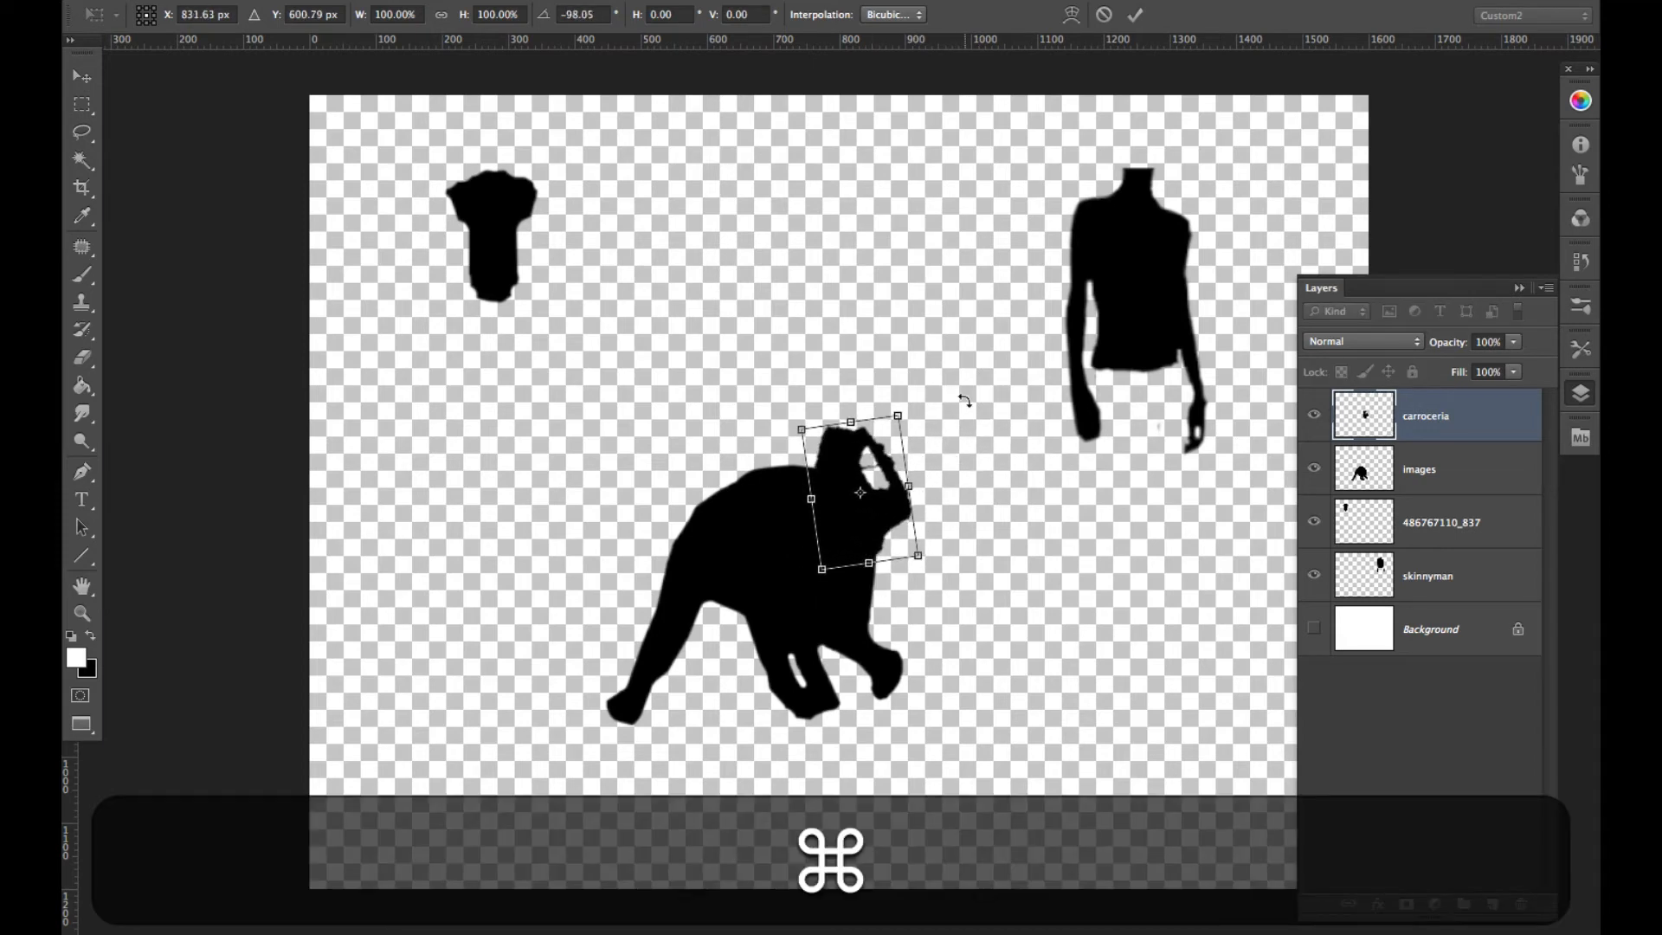
{"action": "key", "text": "ctrl+Return"}
- Paste the copied green and gray mechanical part onto a new layer over the elephant silhouette
{"action": "key", "text": "ctrl+c"}
{"action": "key", "text": "ctrl+v"}
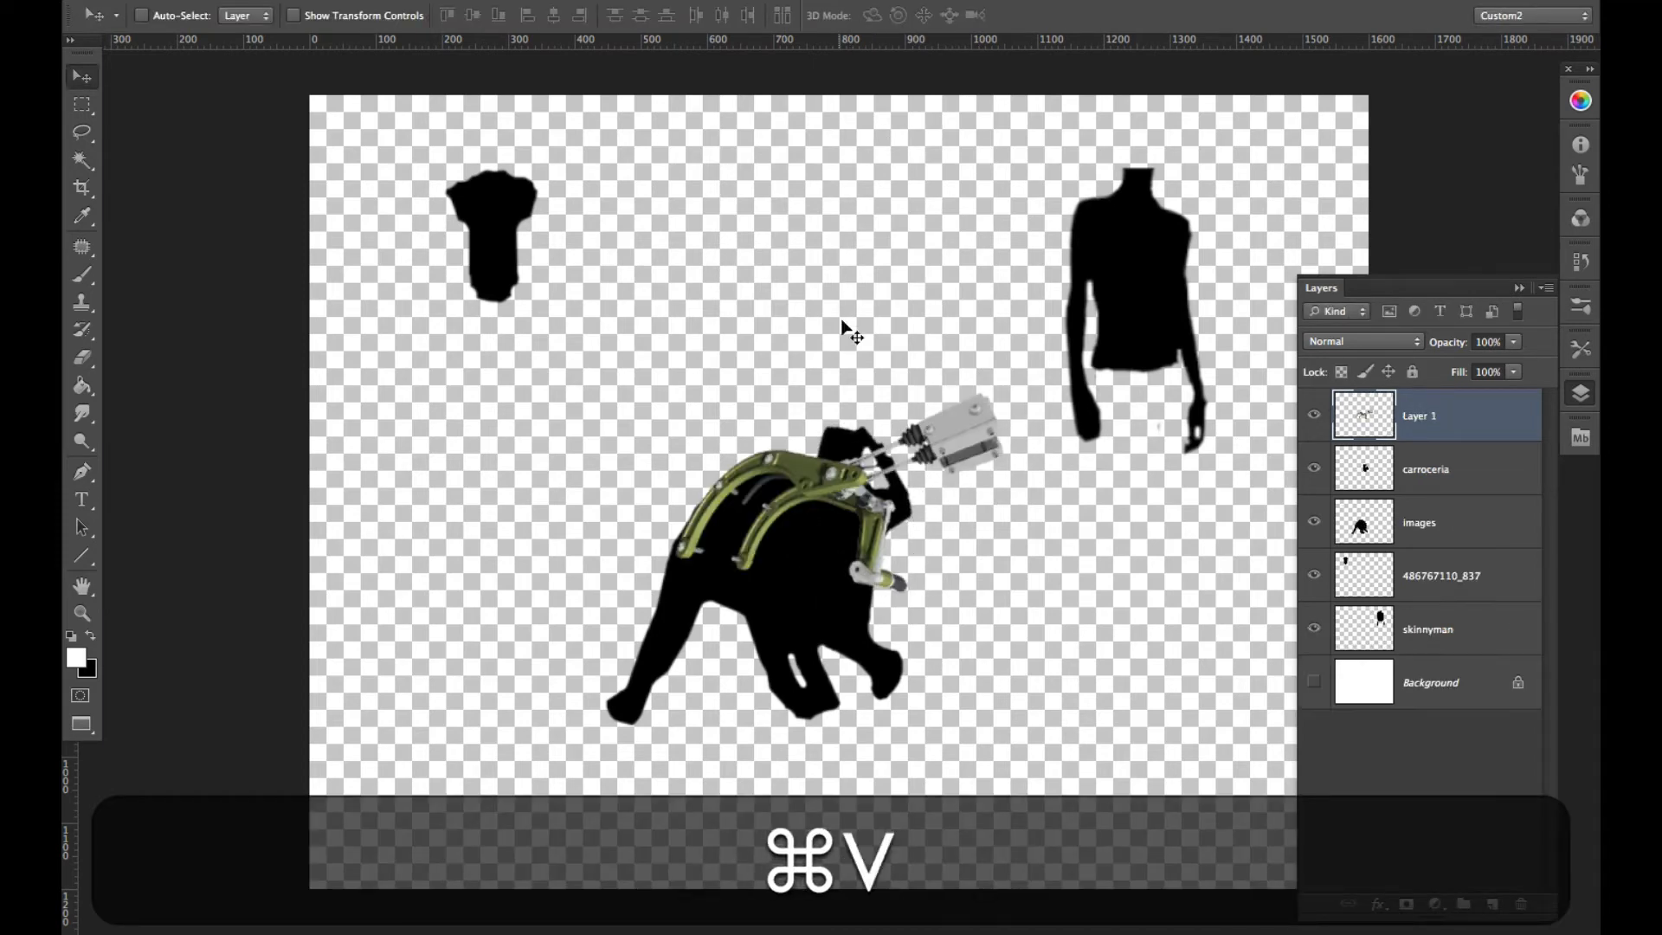
- Undo the pasted mechanical part, then duplicate the car silhouette and place the copy on the middle of the elephant's back
{"action": "key", "text": "ctrl+z"}
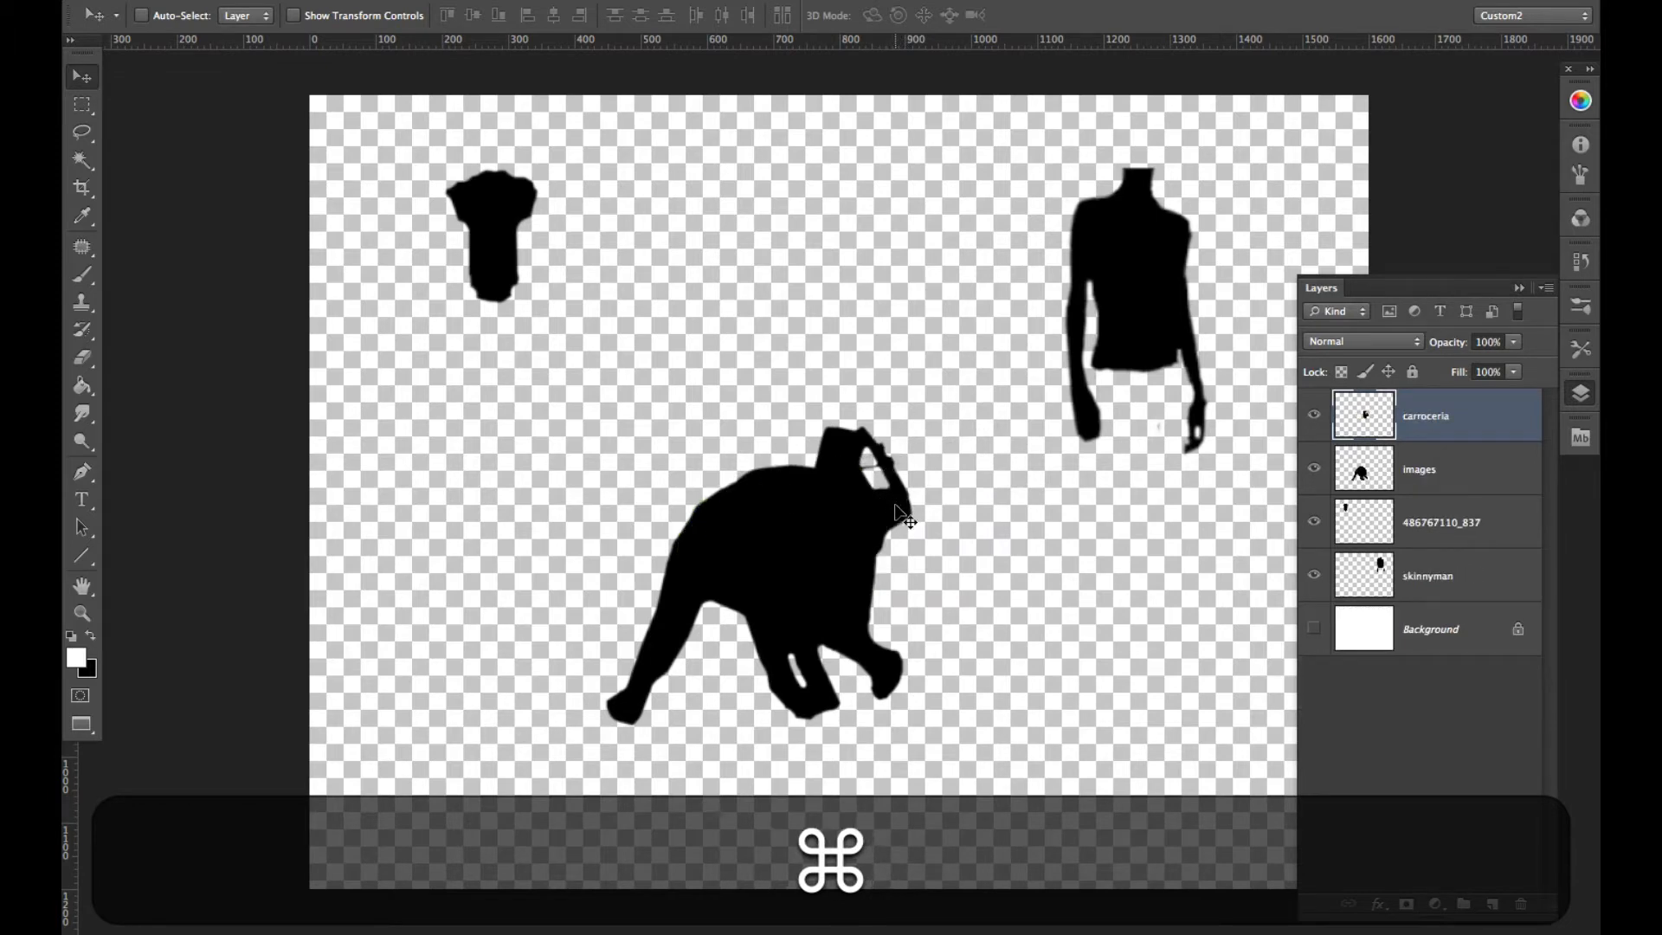
{"action": "key", "text": "ctrl+c"}
{"action": "key", "text": "ctrl+v"}
{"action": "left_click_drag", "start_coordinate": [901, 524], "coordinate": [814, 457]}
- Rotate the car copy about -29 degrees and shrink it to about 75% width and 67% height
{"action": "key", "text": "ctrl+t"}
{"action": "left_click_drag", "start_coordinate": [849, 538], "coordinate": [883, 485]}
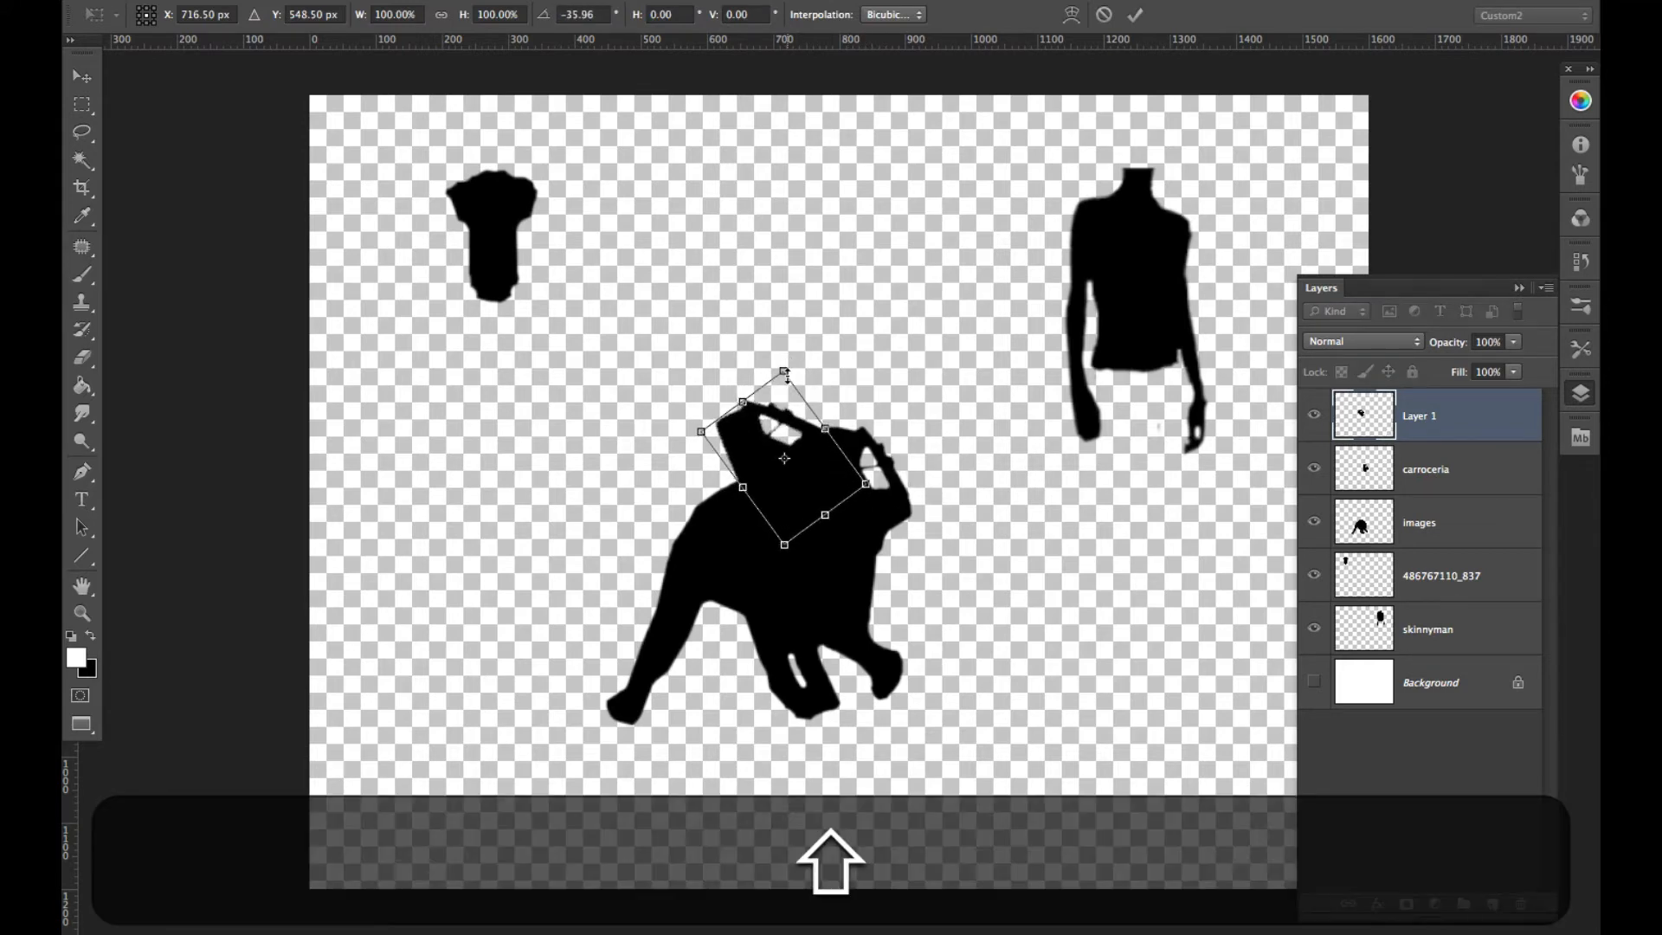
{"action": "key", "text": "alt"}
{"action": "left_click_drag", "start_coordinate": [784, 372], "coordinate": [783, 417]}
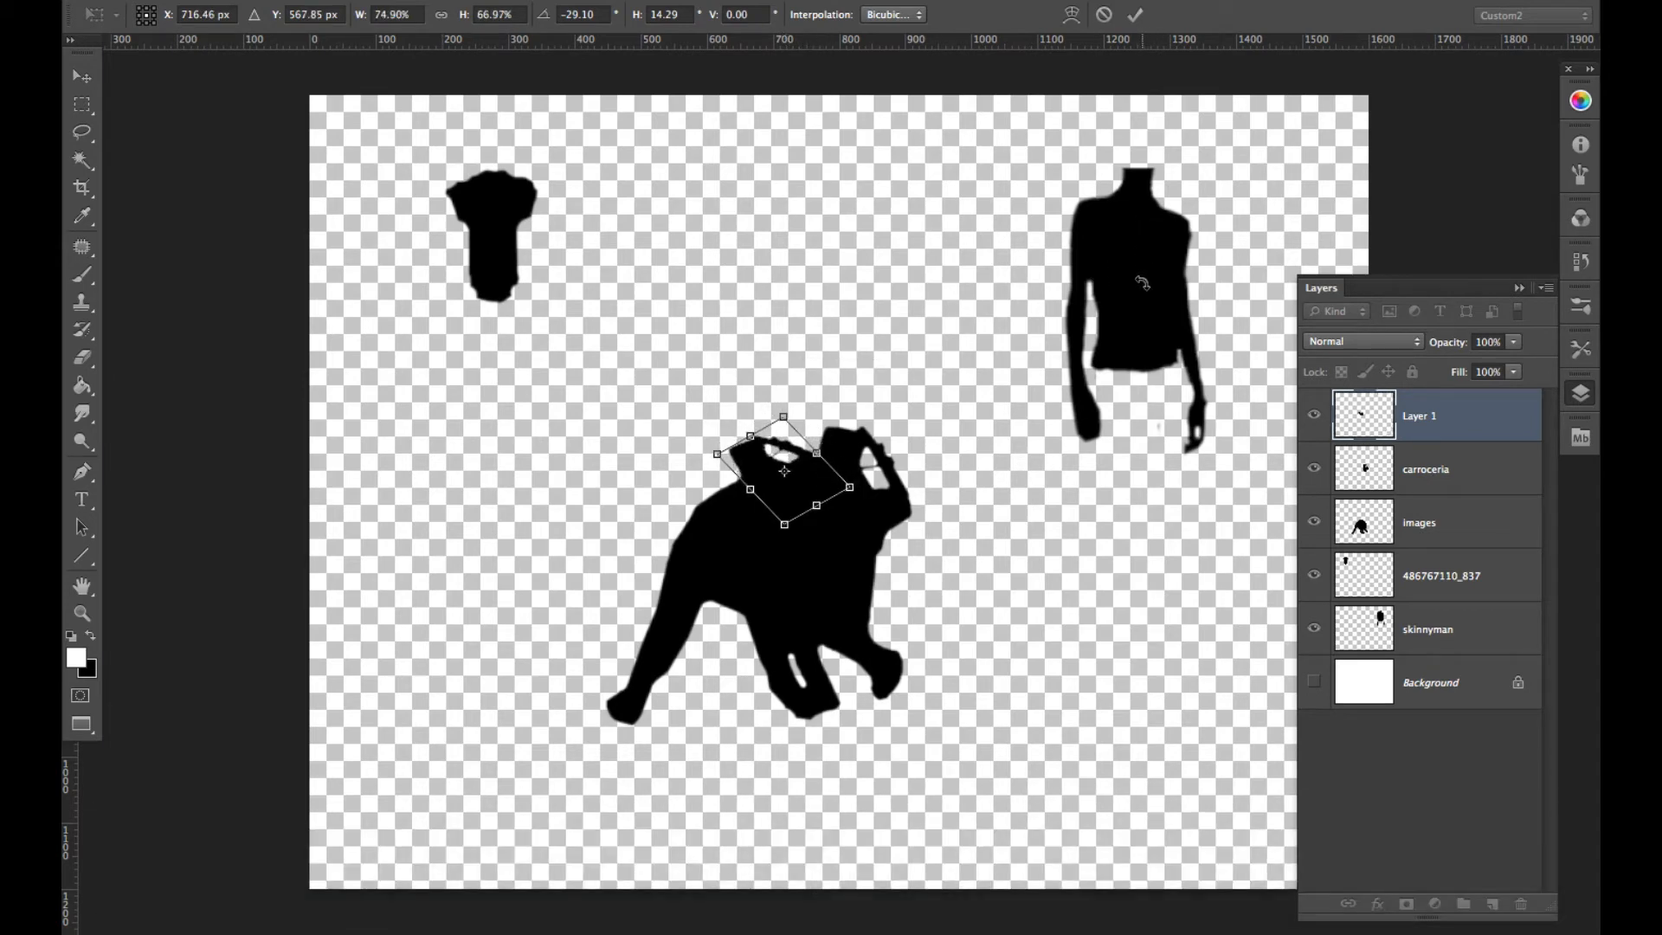
{"action": "key", "text": "Return"}
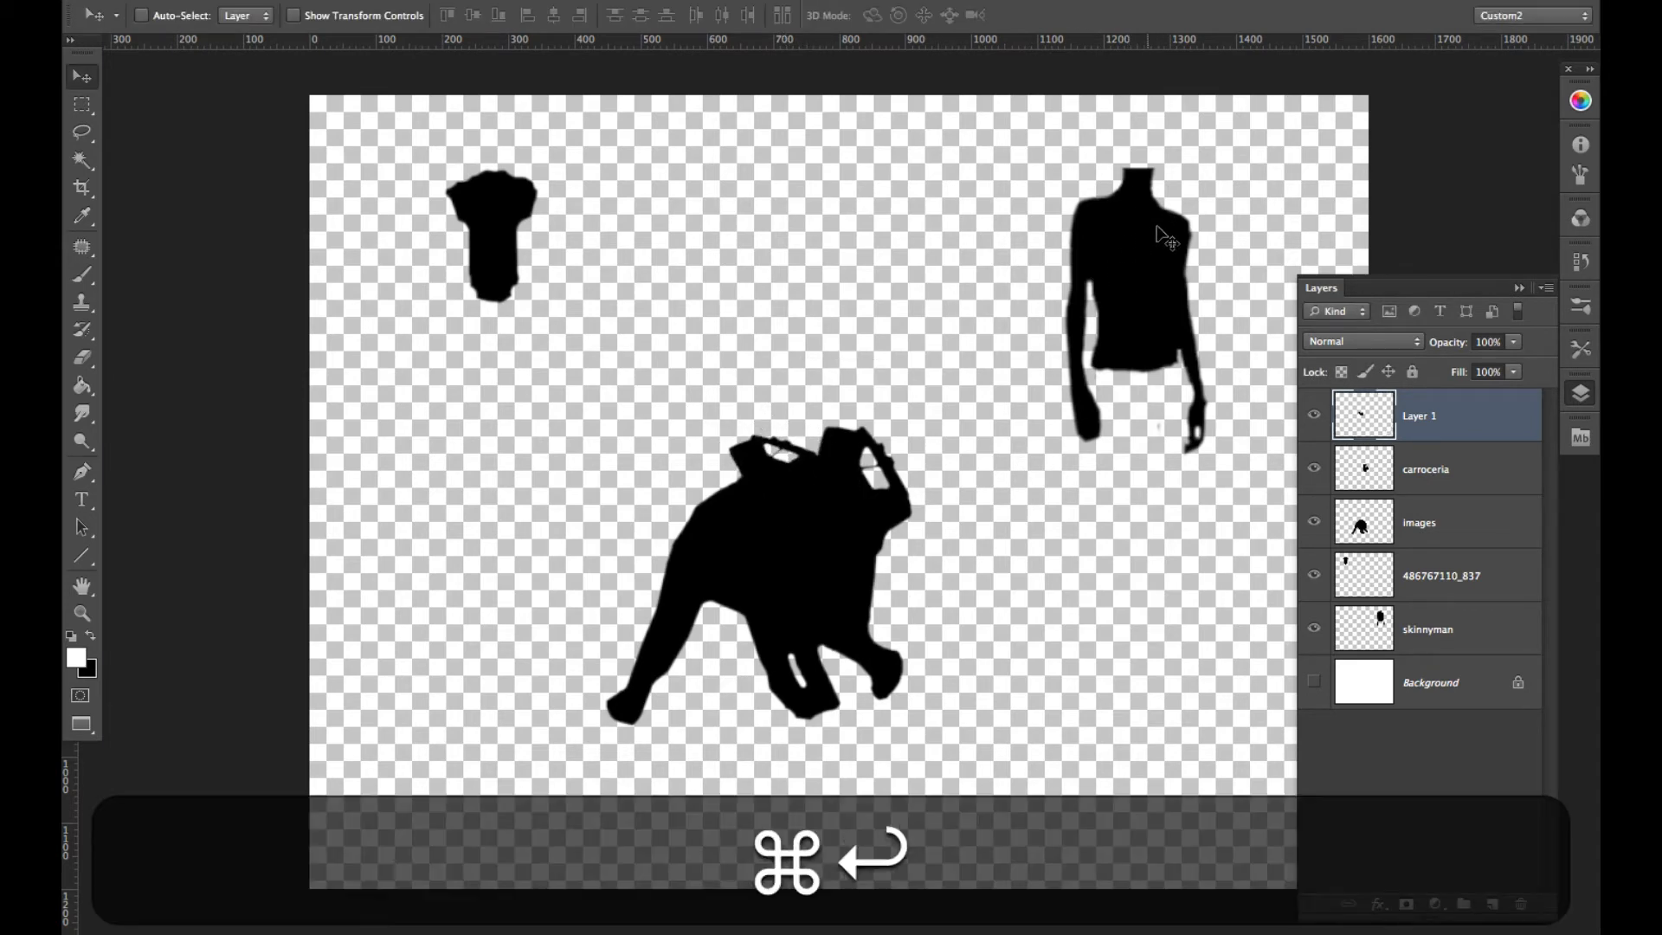
- Move the torso silhouette closer to the elephant silhouette and flip it horizontally
{"action": "left_click_drag", "start_coordinate": [1148, 266], "coordinate": [1020, 275]}
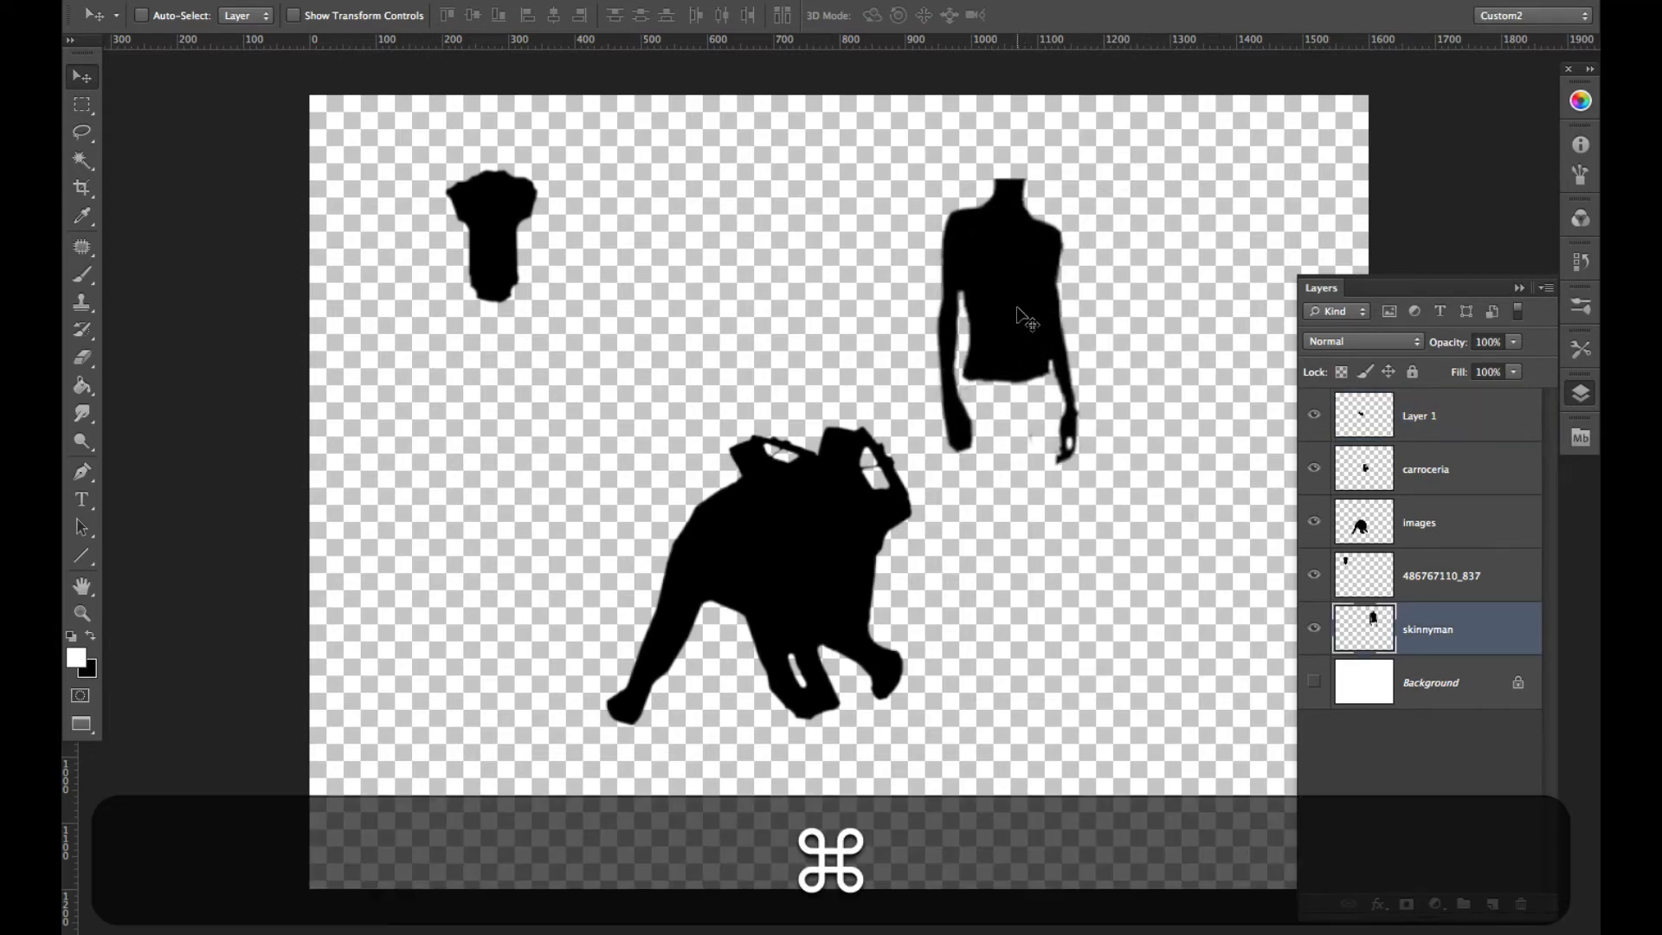
{"action": "key", "text": "super+t"}
{"action": "right_click", "coordinate": [1025, 318]}
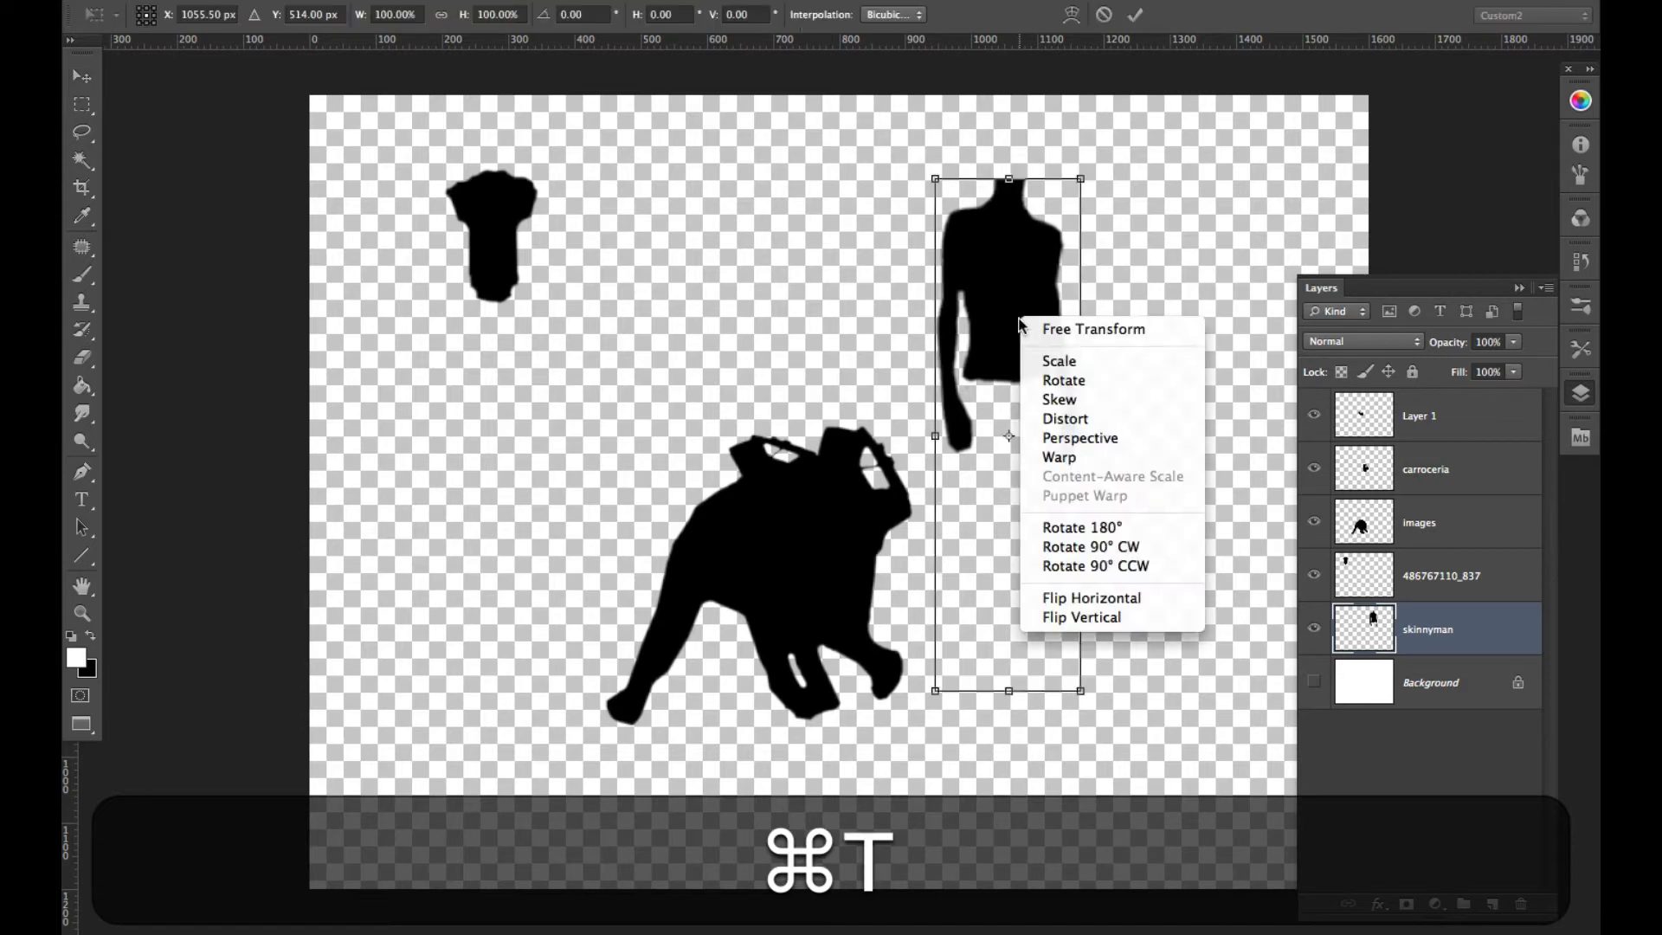
{"action": "left_click", "coordinate": [1098, 600]}
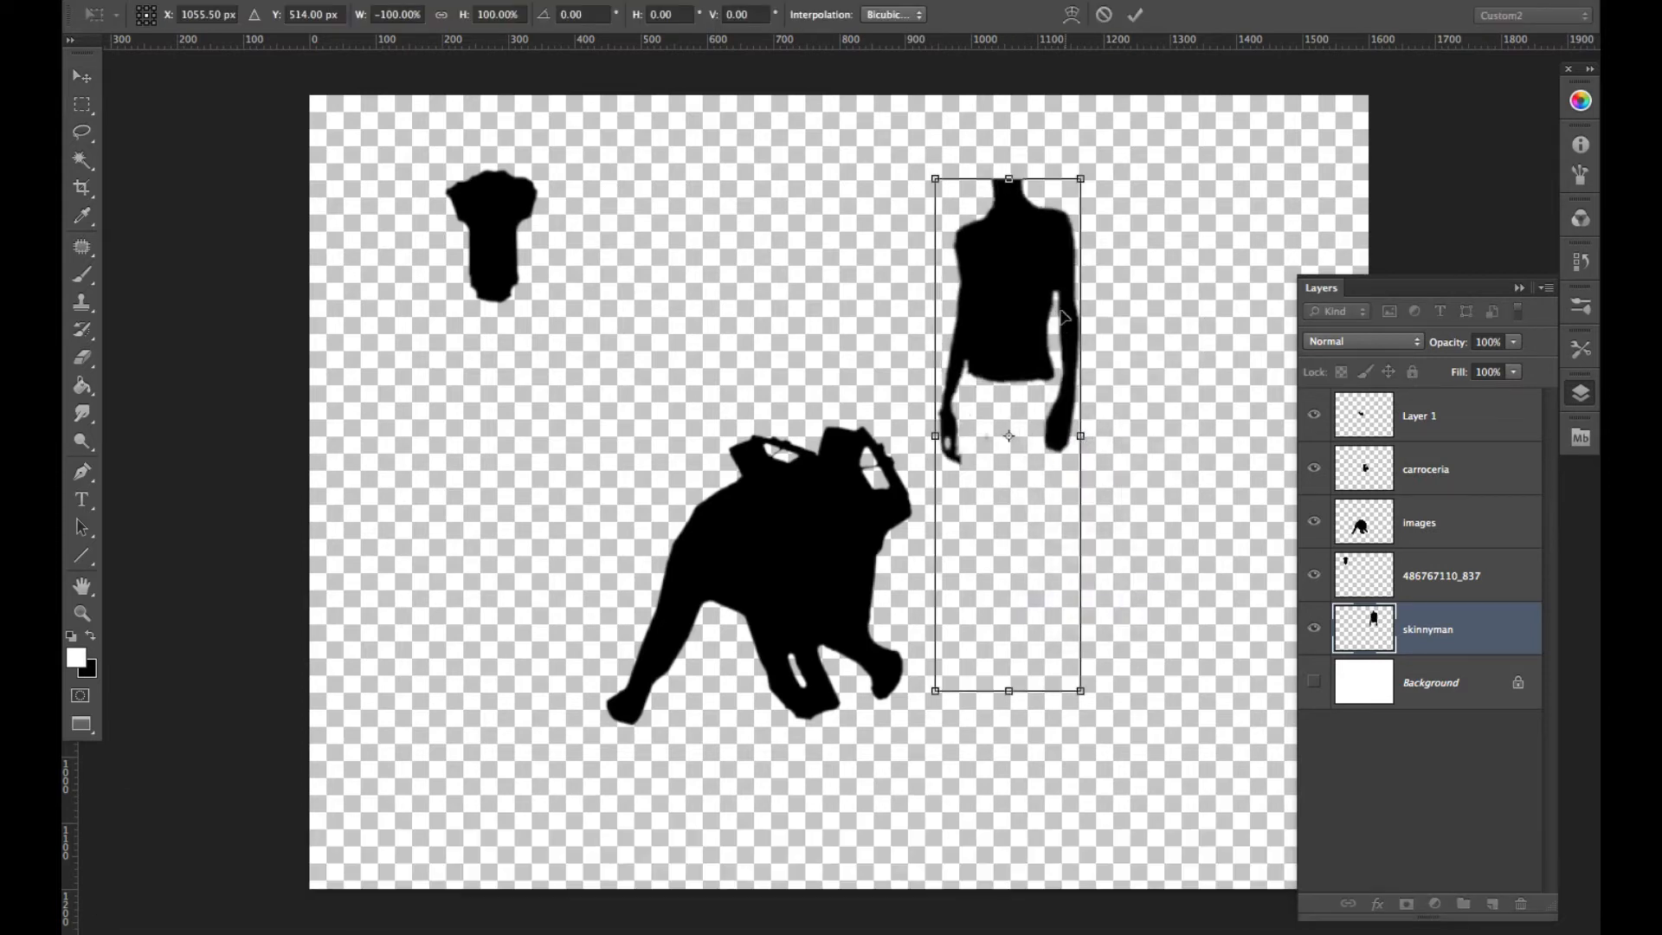
- Try the flipped torso over the elephant, rotate it 0.76 degrees, scale it to about 84% and set it aside at the canvas's upper right
{"action": "left_click_drag", "start_coordinate": [1048, 312], "coordinate": [755, 437]}
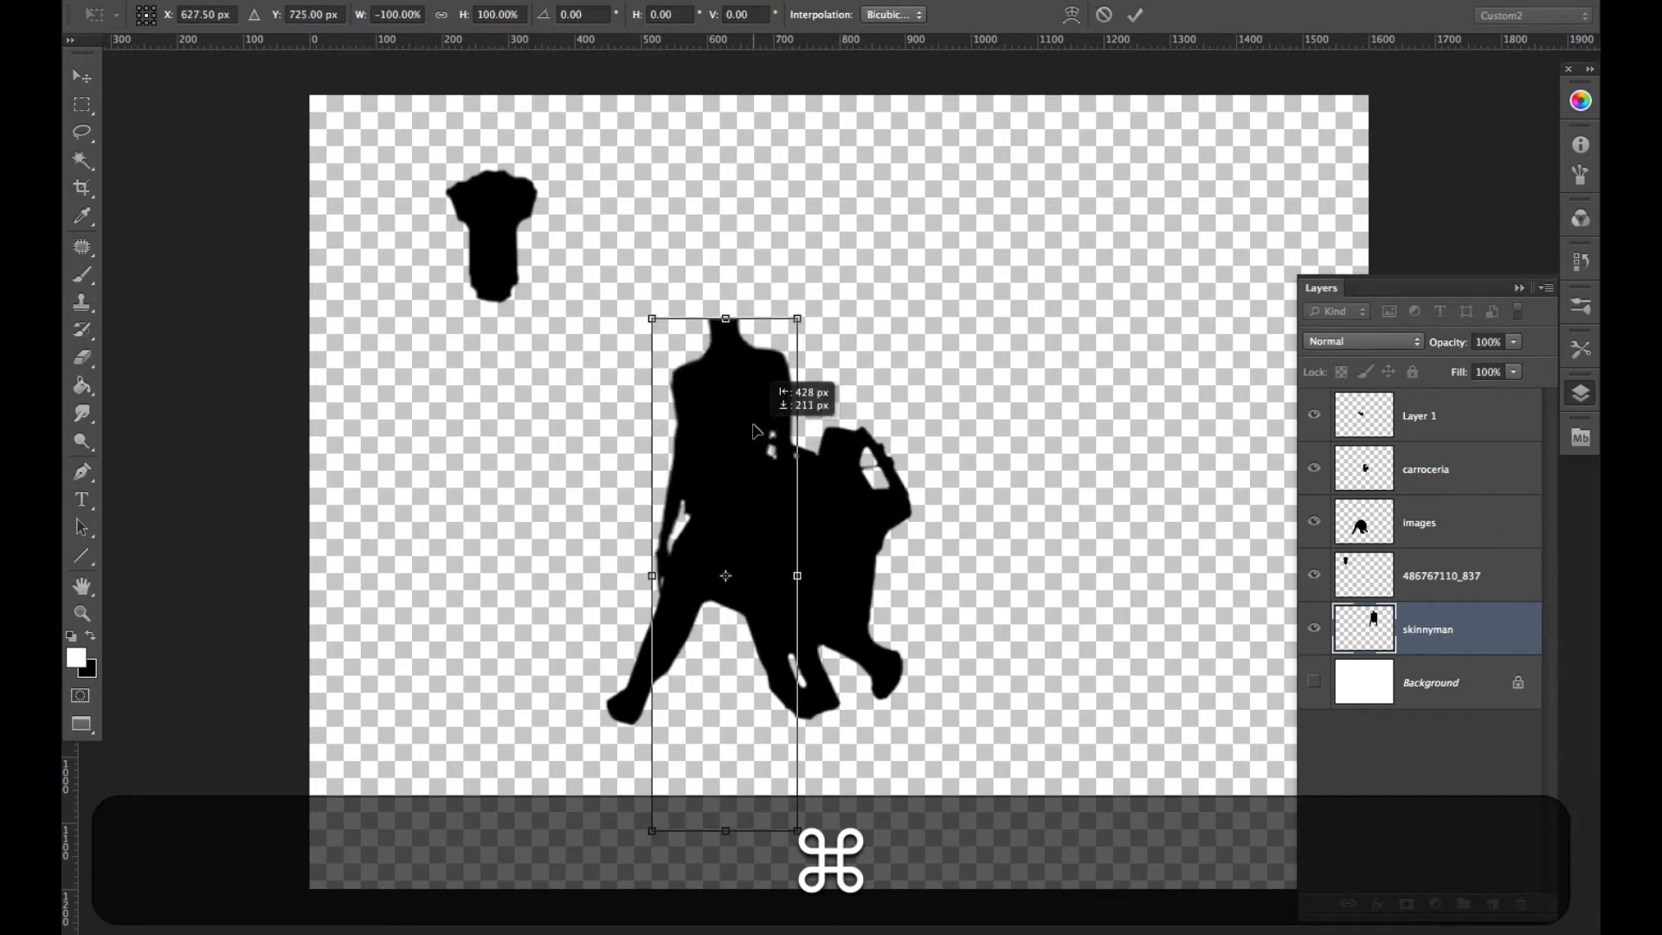
{"action": "left_click_drag", "start_coordinate": [820, 320], "coordinate": [833, 332]}
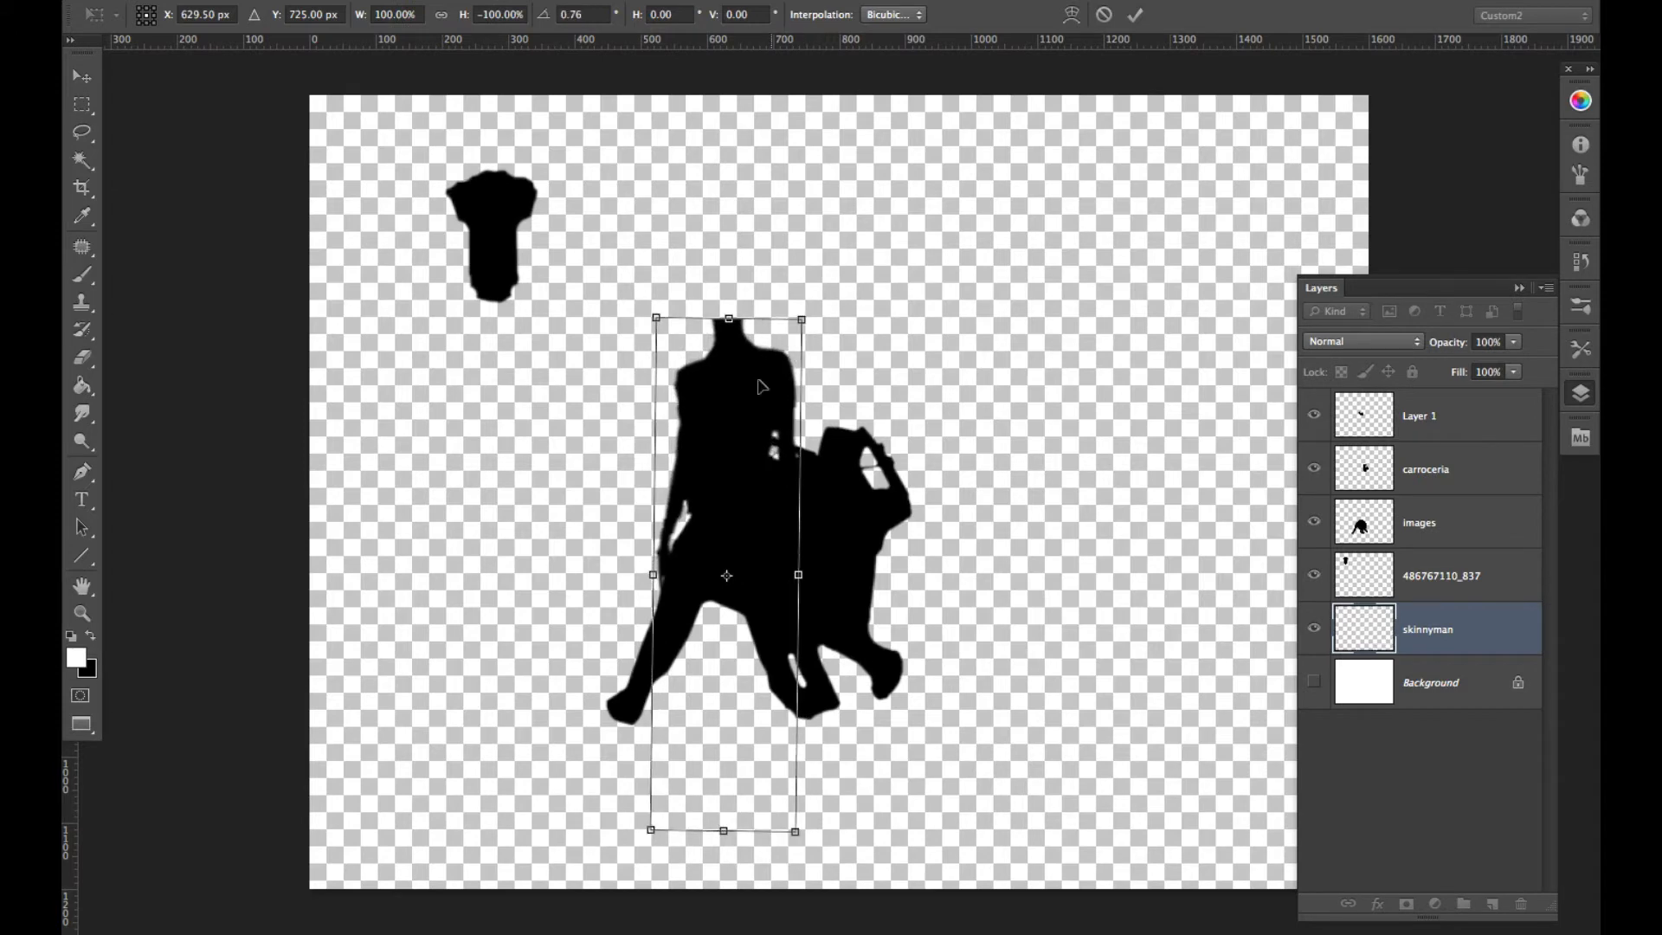
{"action": "left_click_drag", "start_coordinate": [756, 415], "coordinate": [929, 228]}
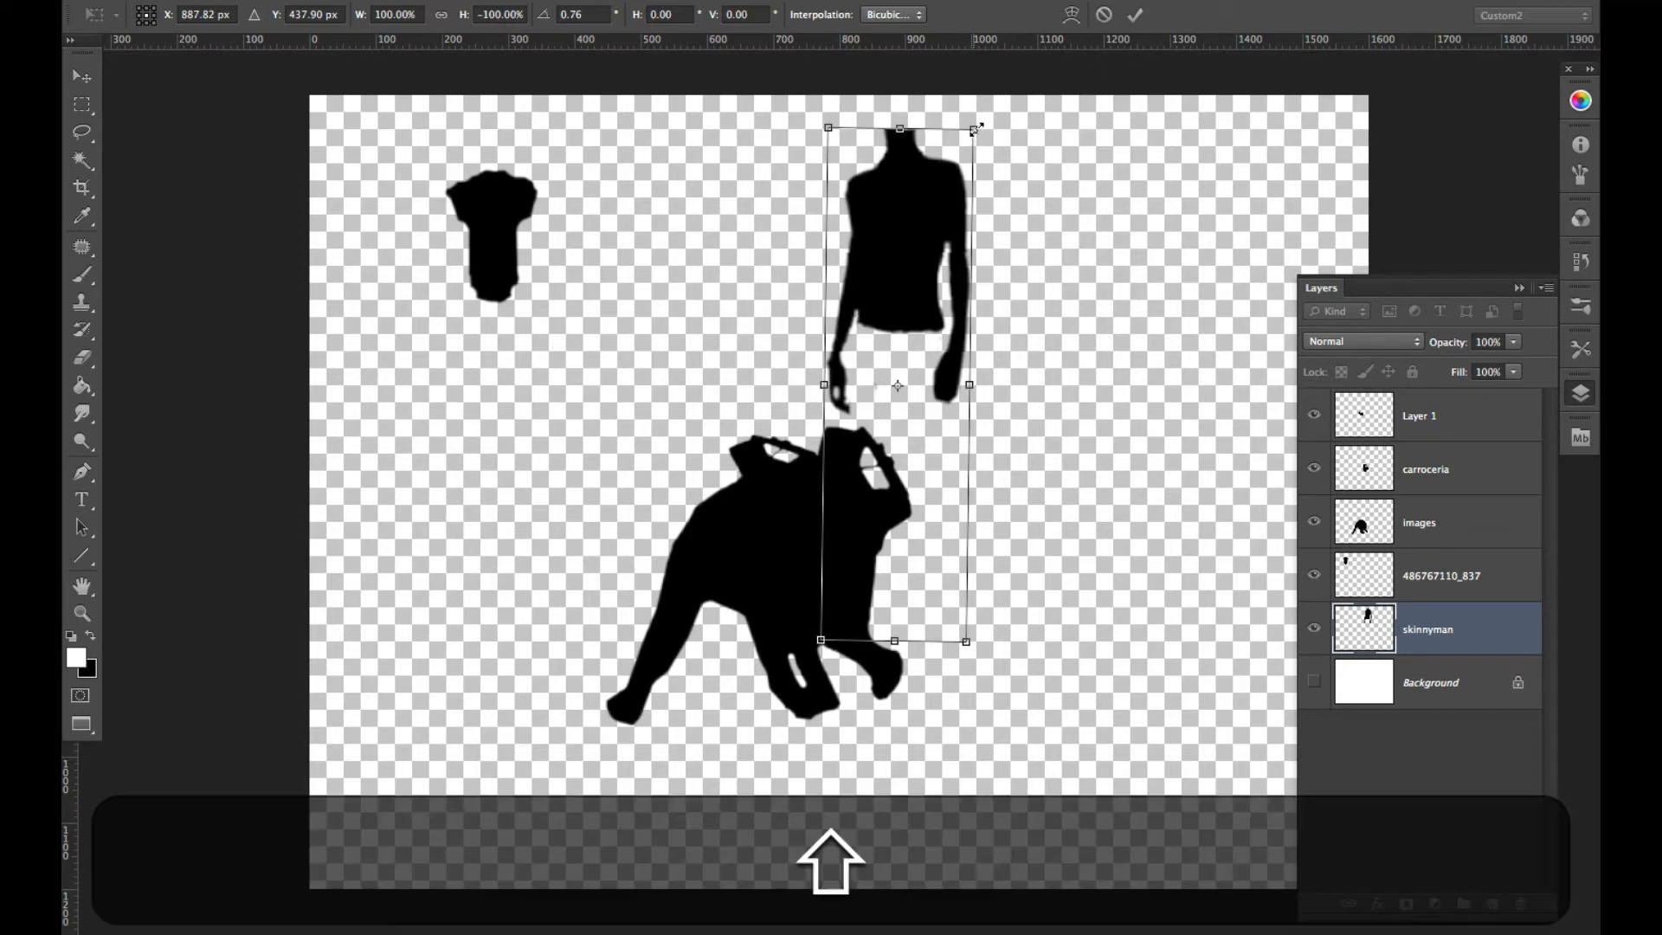
{"action": "left_click", "coordinate": [973, 129], "text": "ctrl+shift"}
{"action": "left_click", "coordinate": [956, 154]}
{"action": "left_click_drag", "start_coordinate": [973, 129], "coordinate": [1098, 278]}
{"action": "key", "text": "Return"}
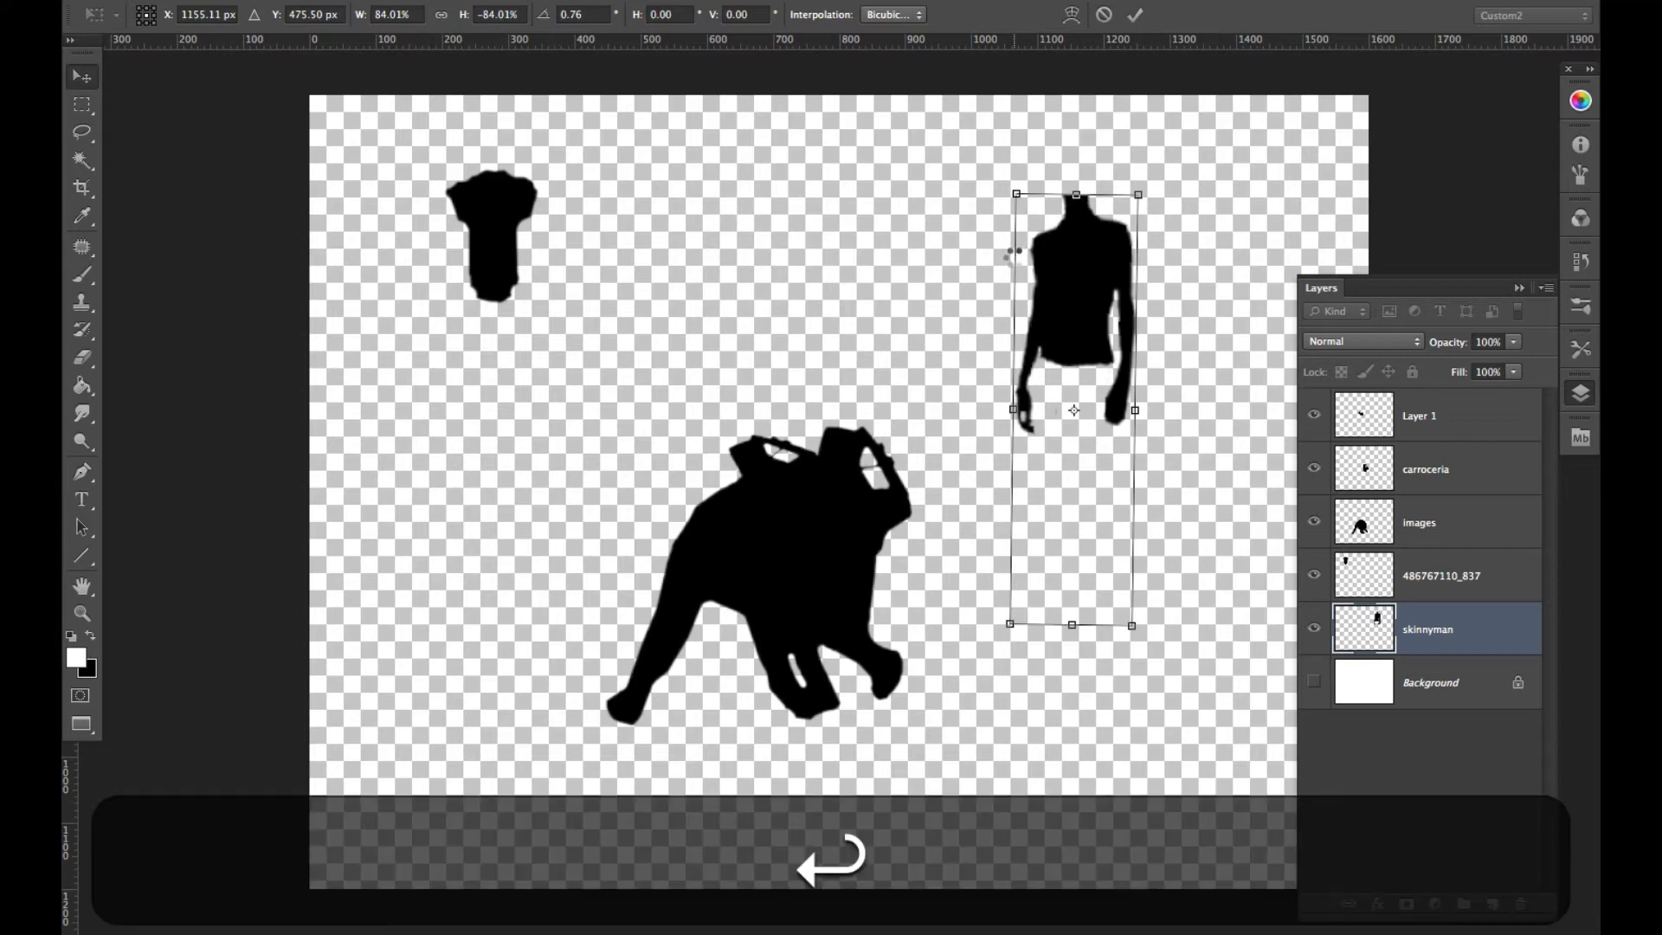
- Paste another copy of the car silhouette and place it at the left end of the elephant's back
{"action": "left_click", "coordinate": [863, 477], "text": "super"}
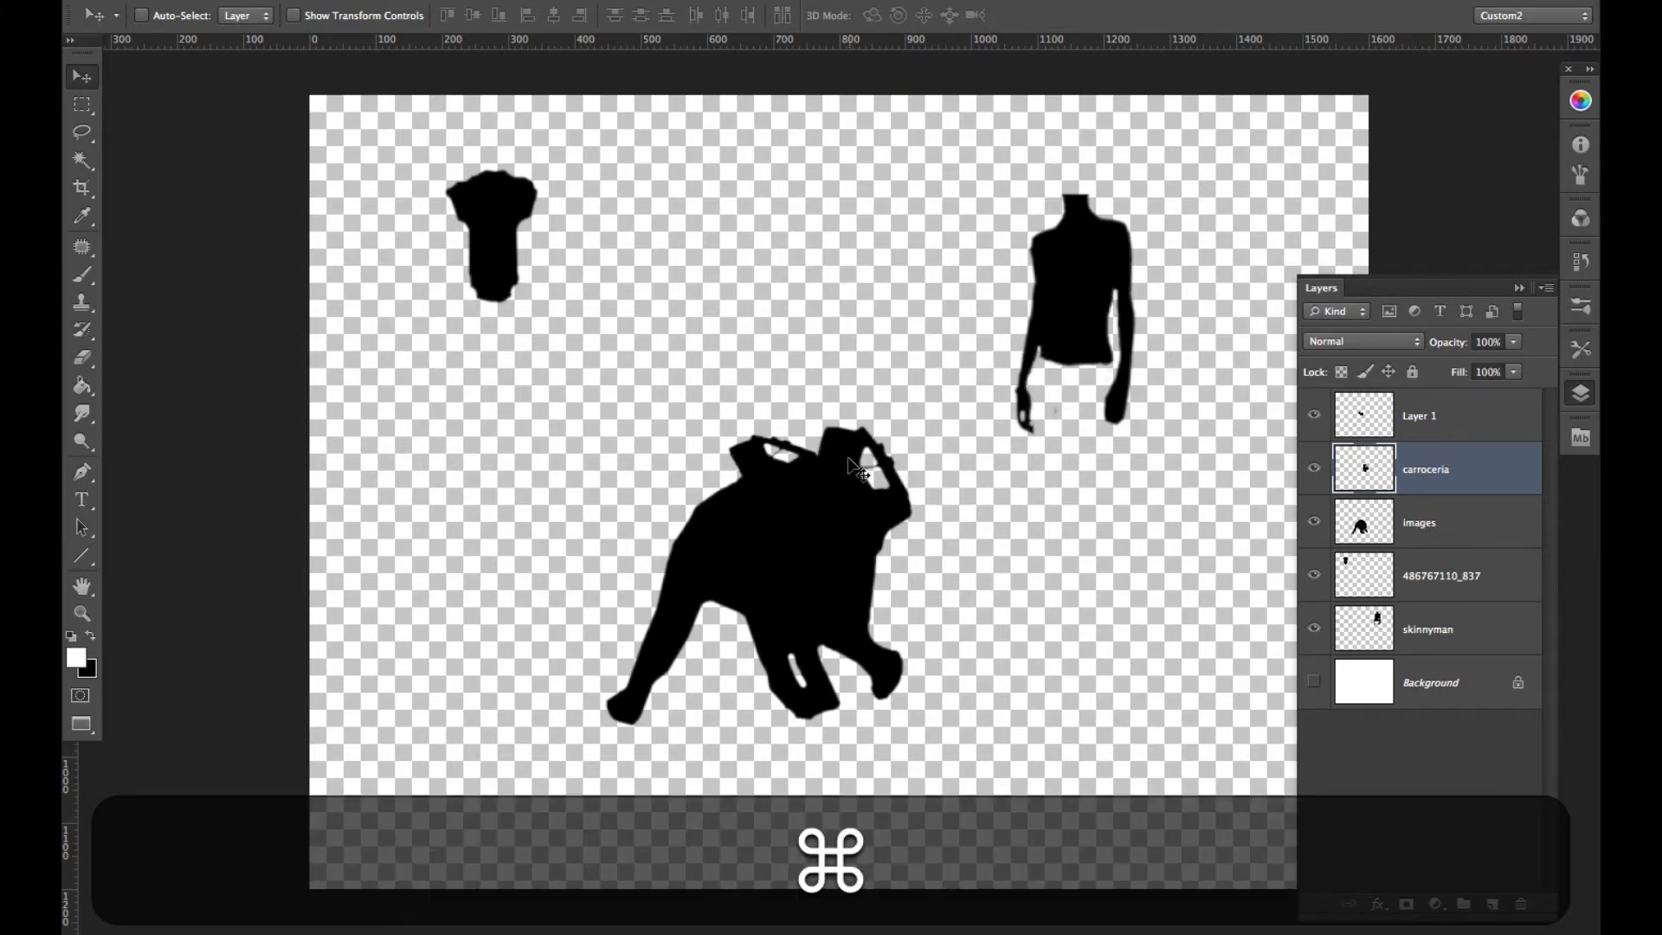
{"action": "key", "text": "super+v"}
{"action": "left_click_drag", "start_coordinate": [864, 478], "coordinate": [797, 476]}
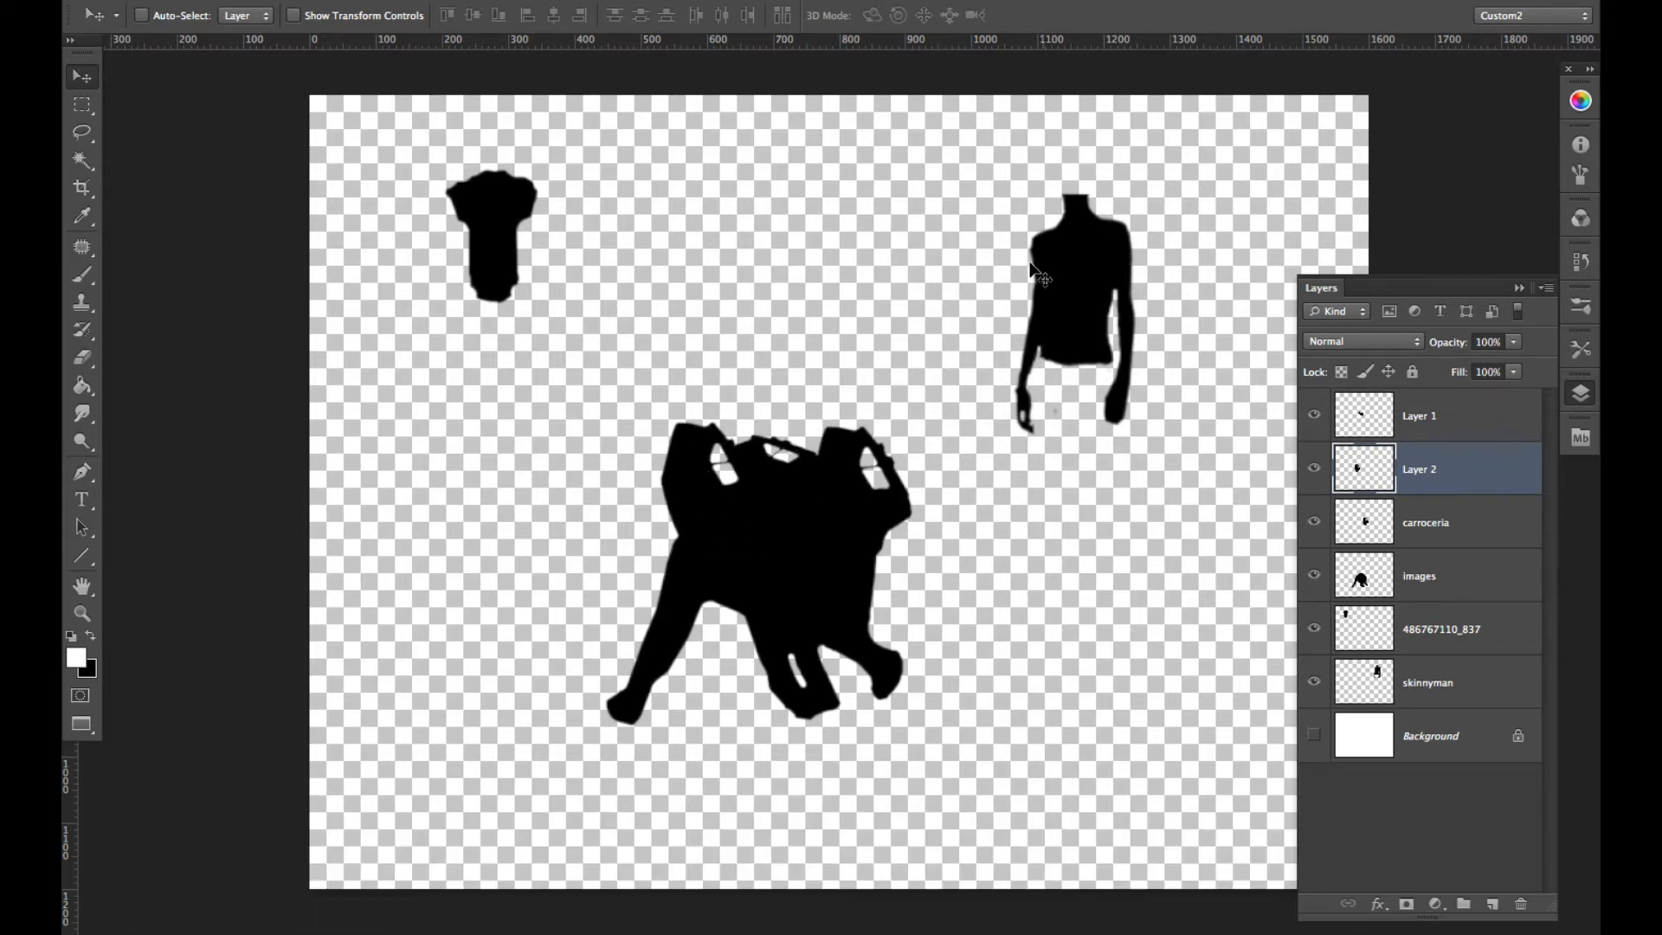
- Paste a third car copy above the left one and scale it to about 64% width and 52% height
{"action": "key", "text": "super+v"}
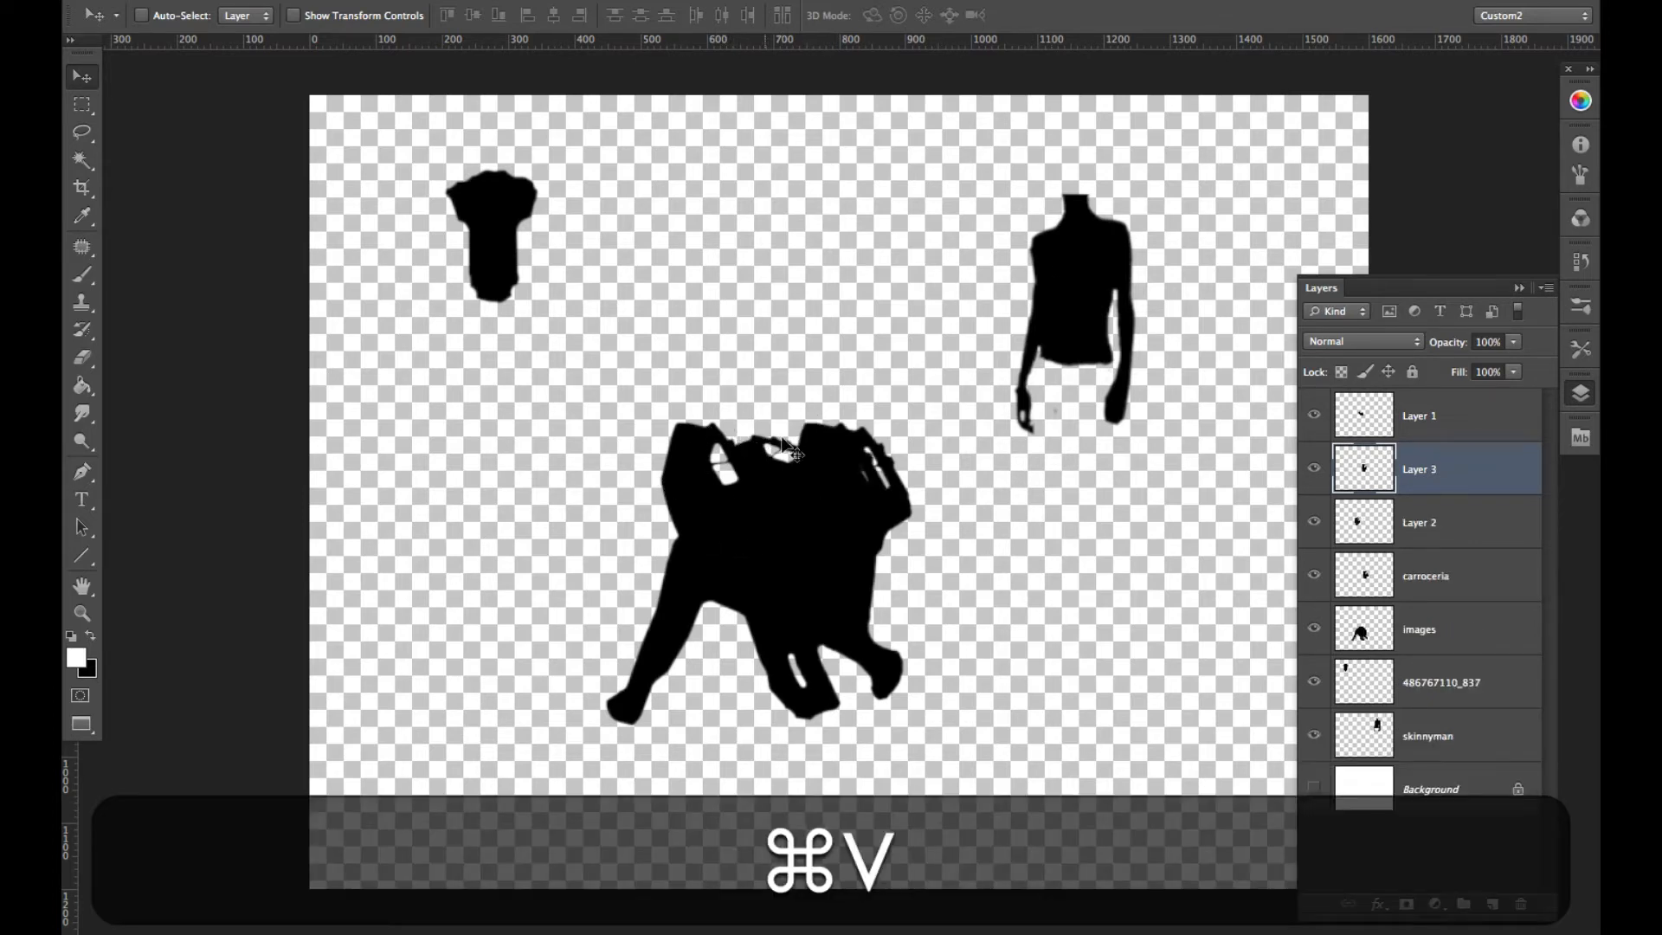
{"action": "left_click_drag", "start_coordinate": [784, 443], "coordinate": [674, 379]}
{"action": "key", "text": "super+t"}
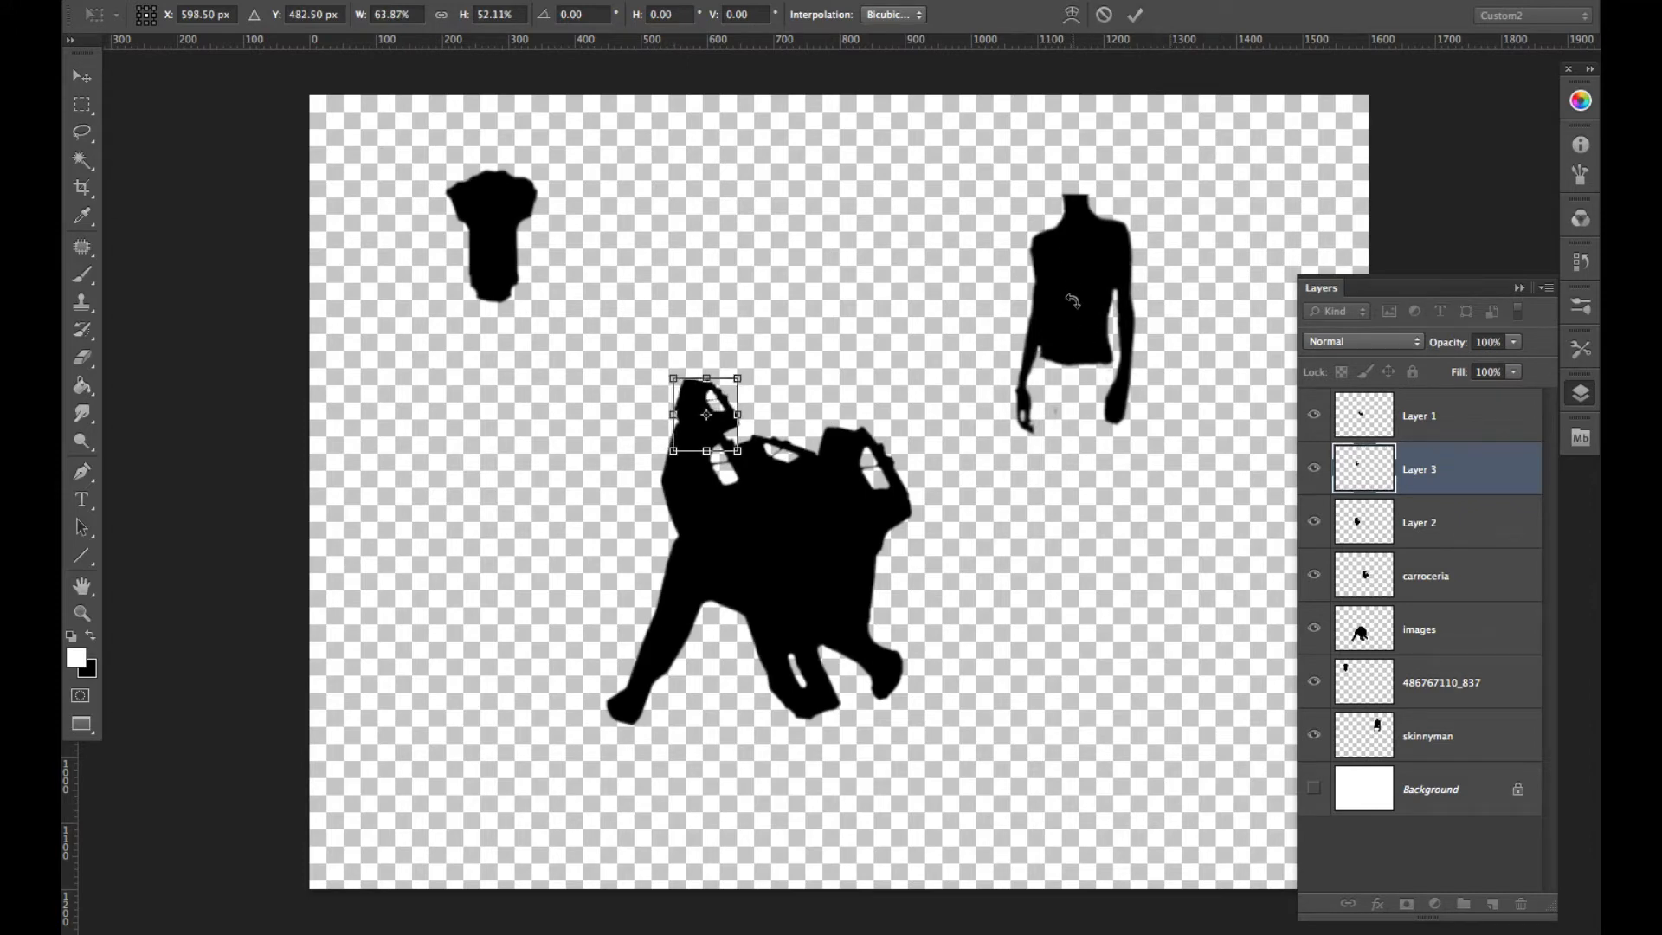
{"action": "key", "text": "Return"}
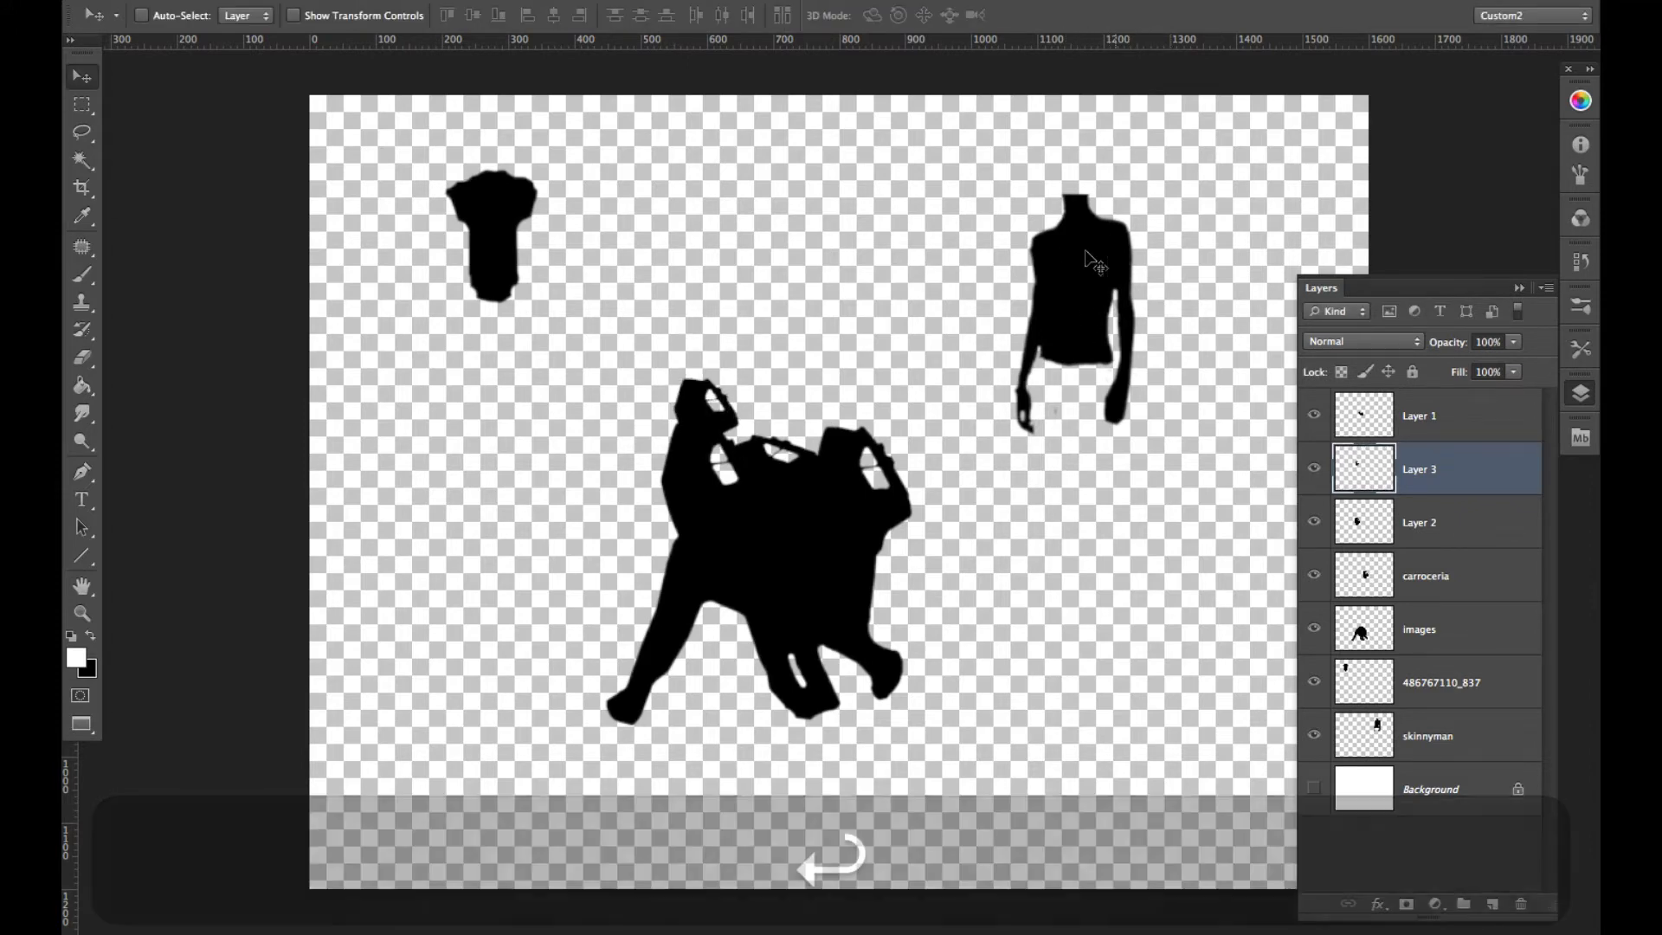
- Move the torso silhouette onto the small car copy at the left end of the elephant's back
{"action": "left_click_drag", "start_coordinate": [1055, 270], "coordinate": [715, 350]}
{"action": "key", "text": "super+z"}
{"action": "left_click", "coordinate": [1078, 305], "text": "super"}
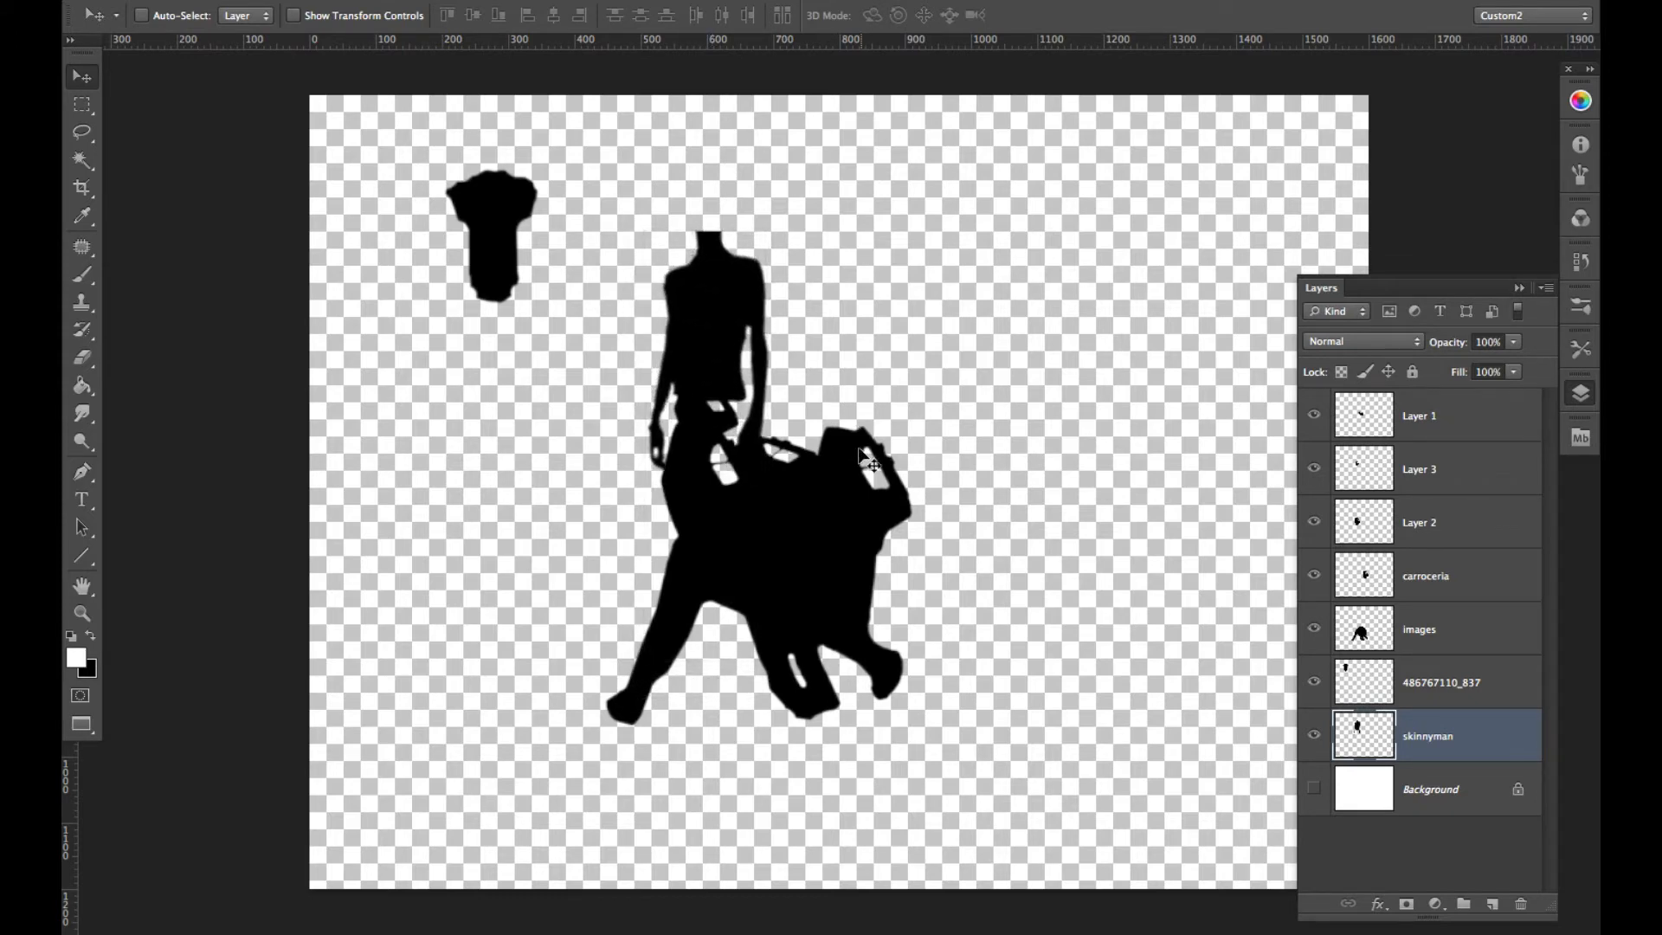
- Warp the torso silhouette with a custom warp, pulling its waist downward and to the left to blend into the car shapes
{"action": "key", "text": "super+t"}
{"action": "right_click", "coordinate": [717, 355]}
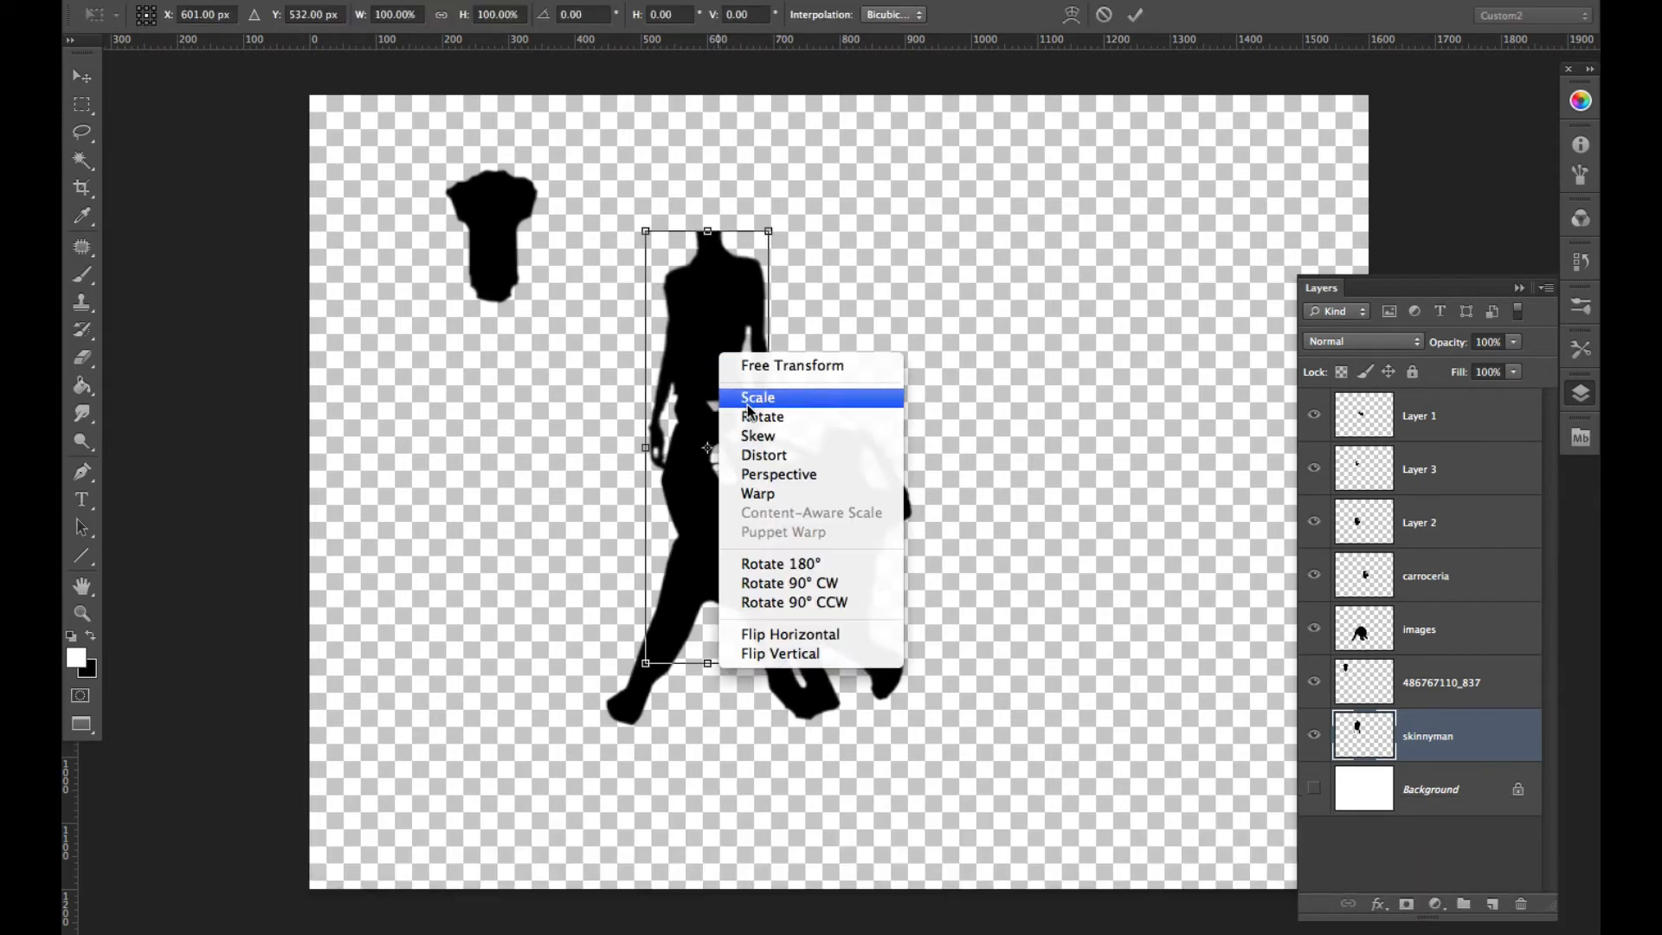
{"action": "left_click", "coordinate": [772, 487]}
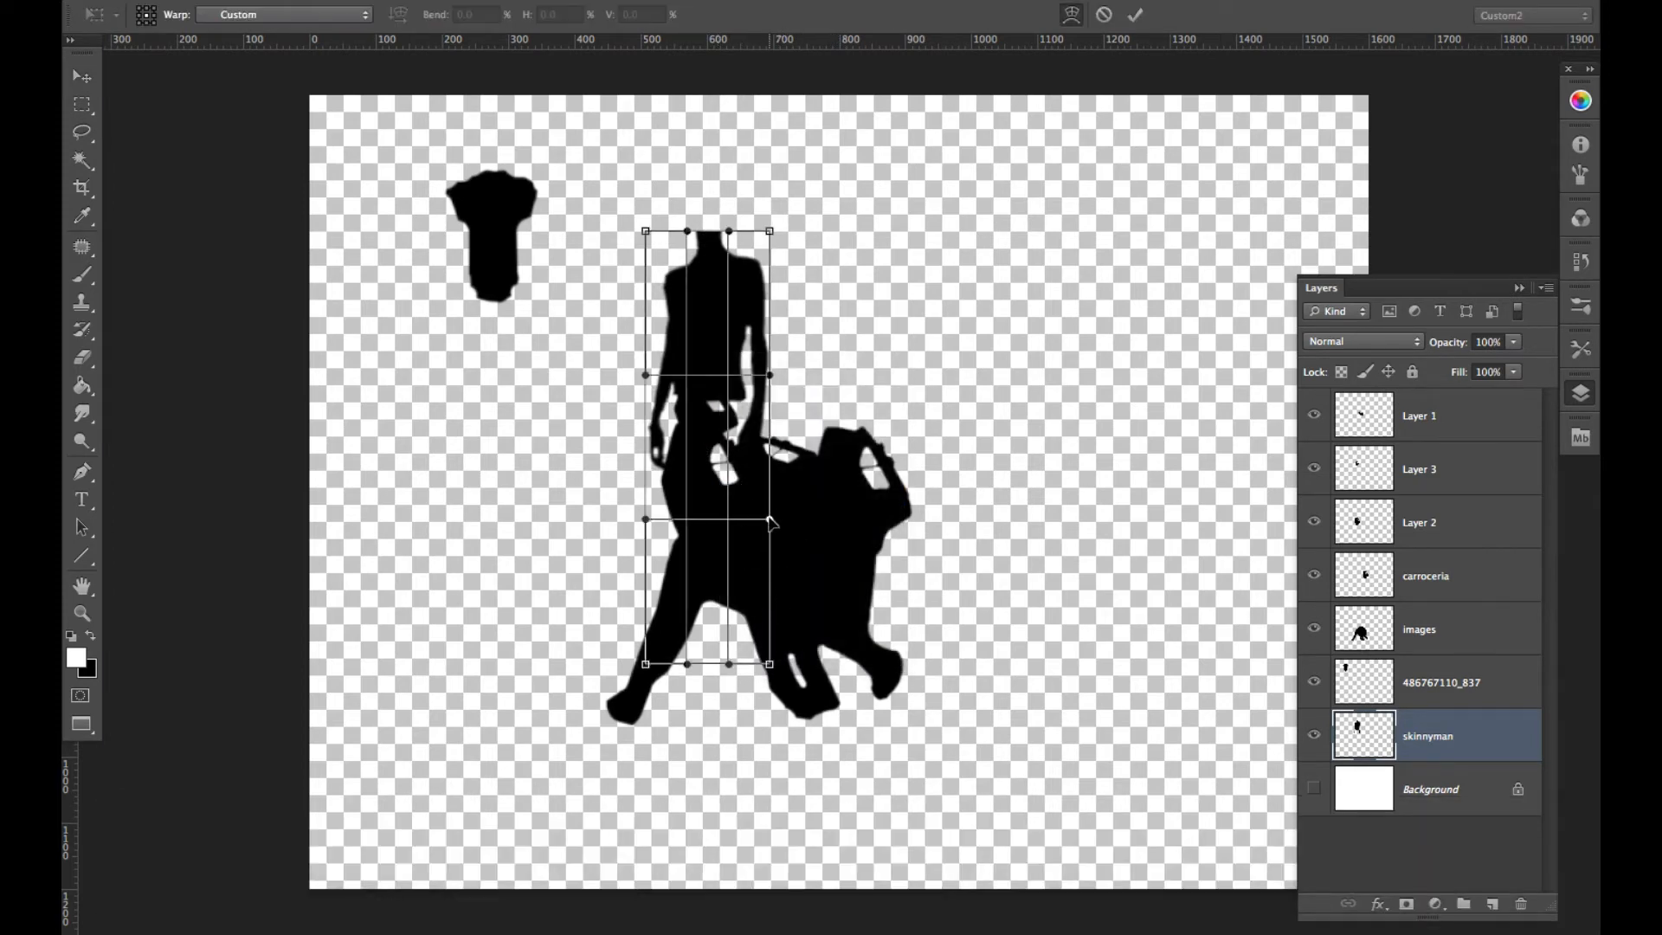
{"action": "left_click_drag", "start_coordinate": [761, 522], "coordinate": [752, 524]}
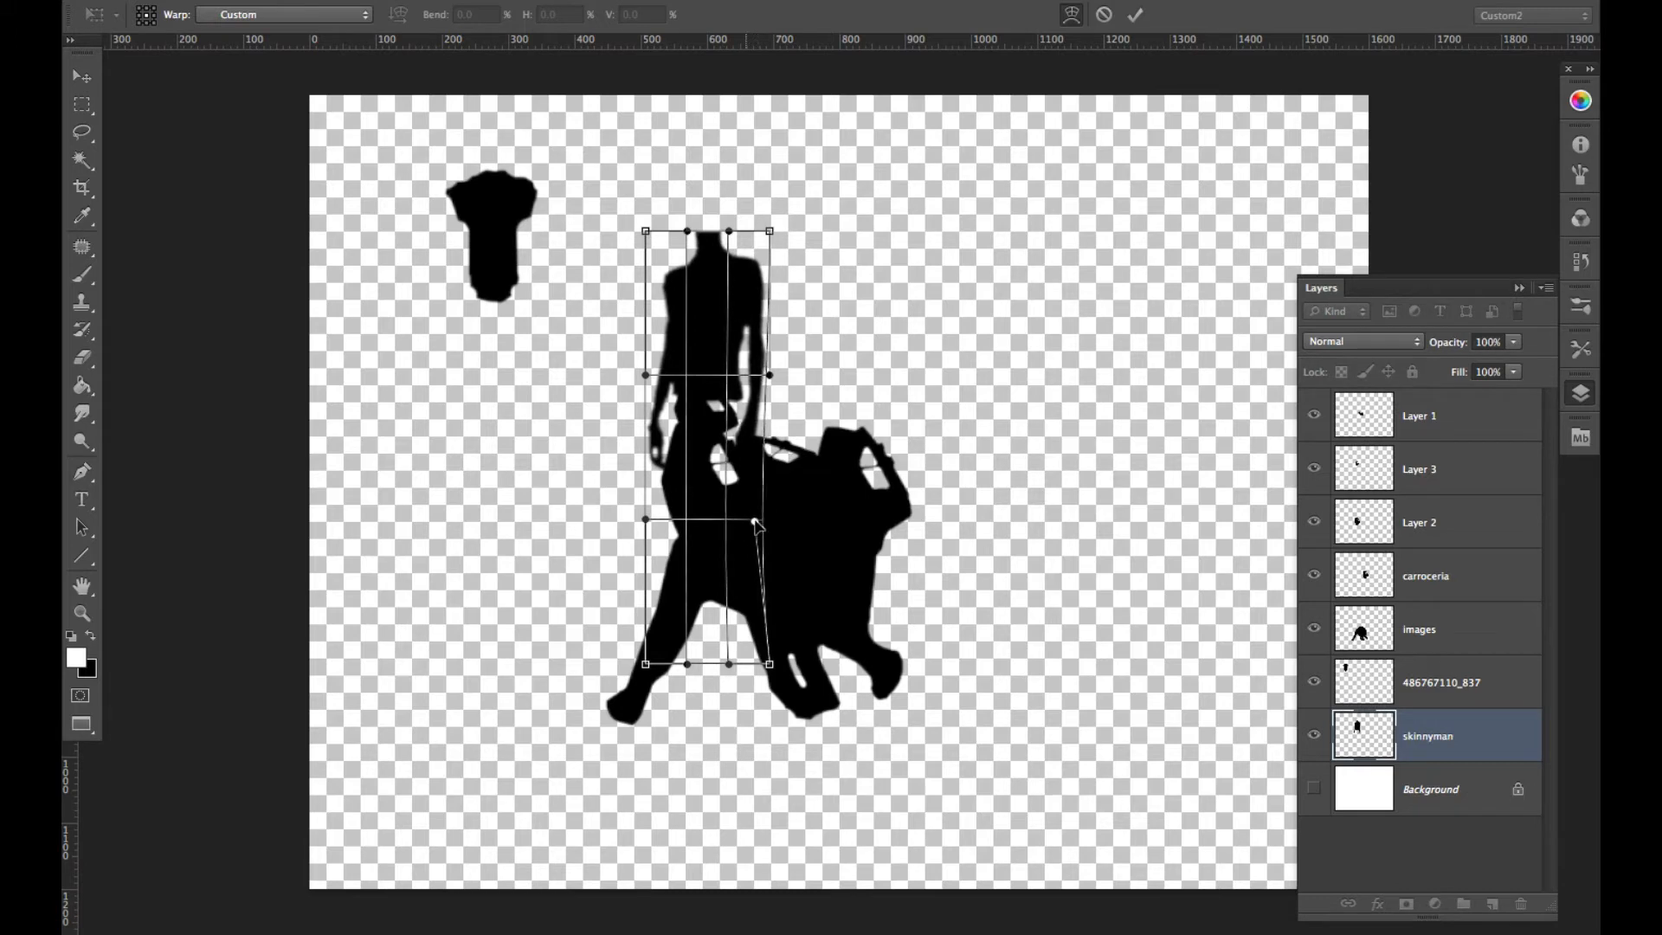
{"action": "left_click_drag", "start_coordinate": [726, 381], "coordinate": [690, 395]}
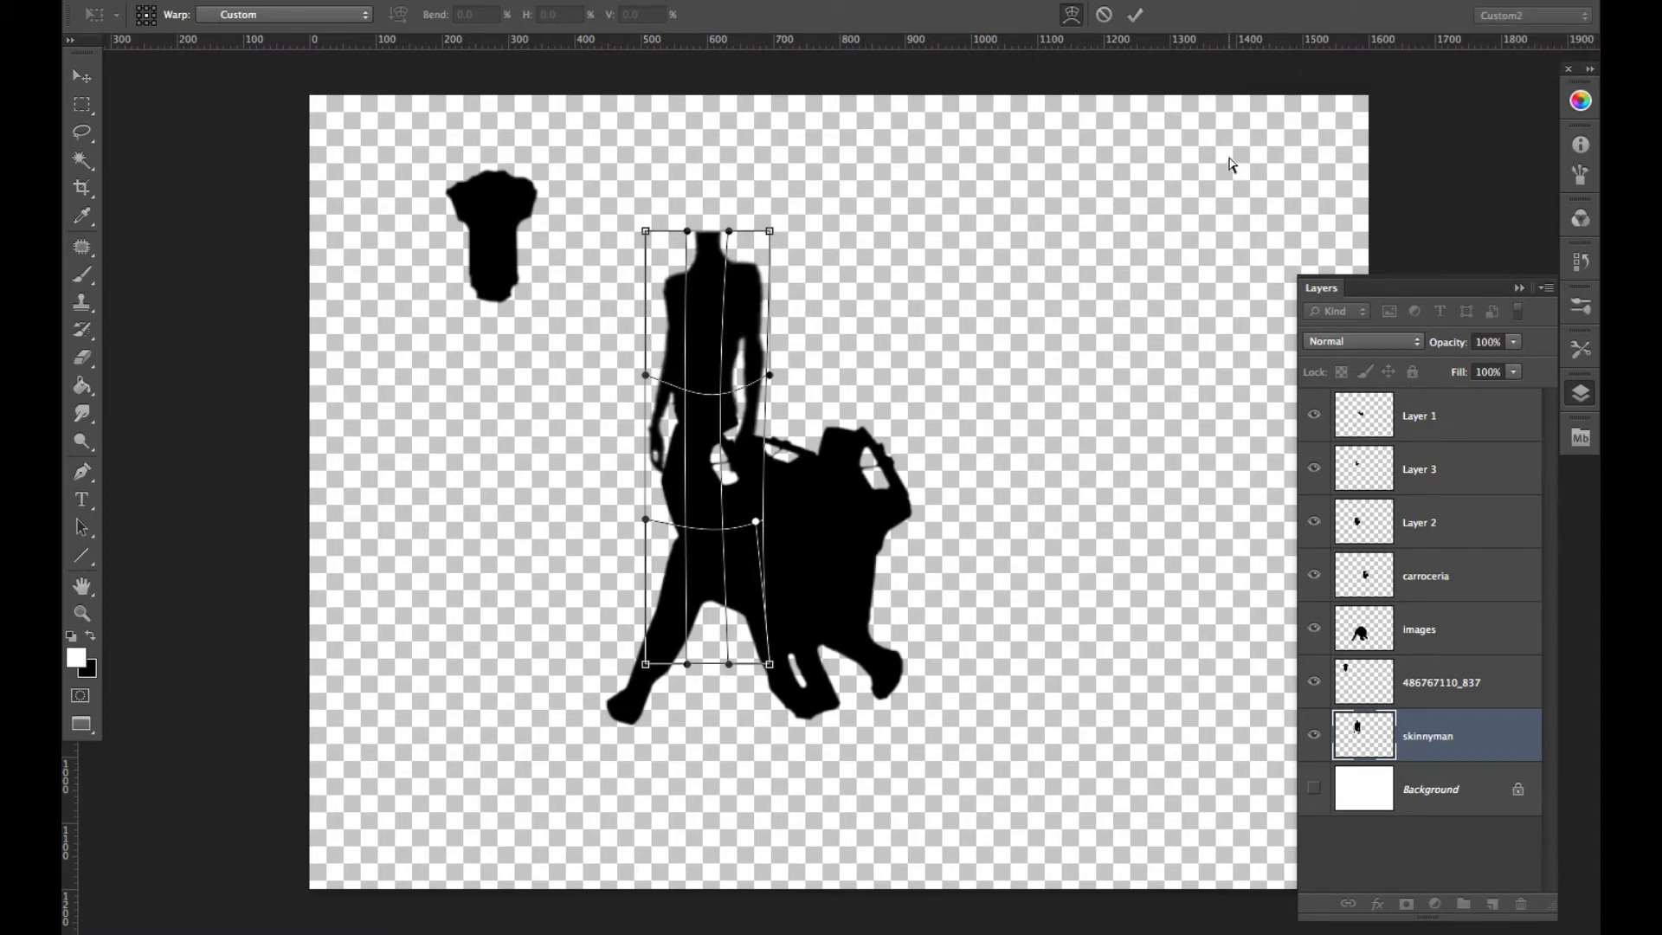
{"action": "key", "text": "alt+shift+super+2"}
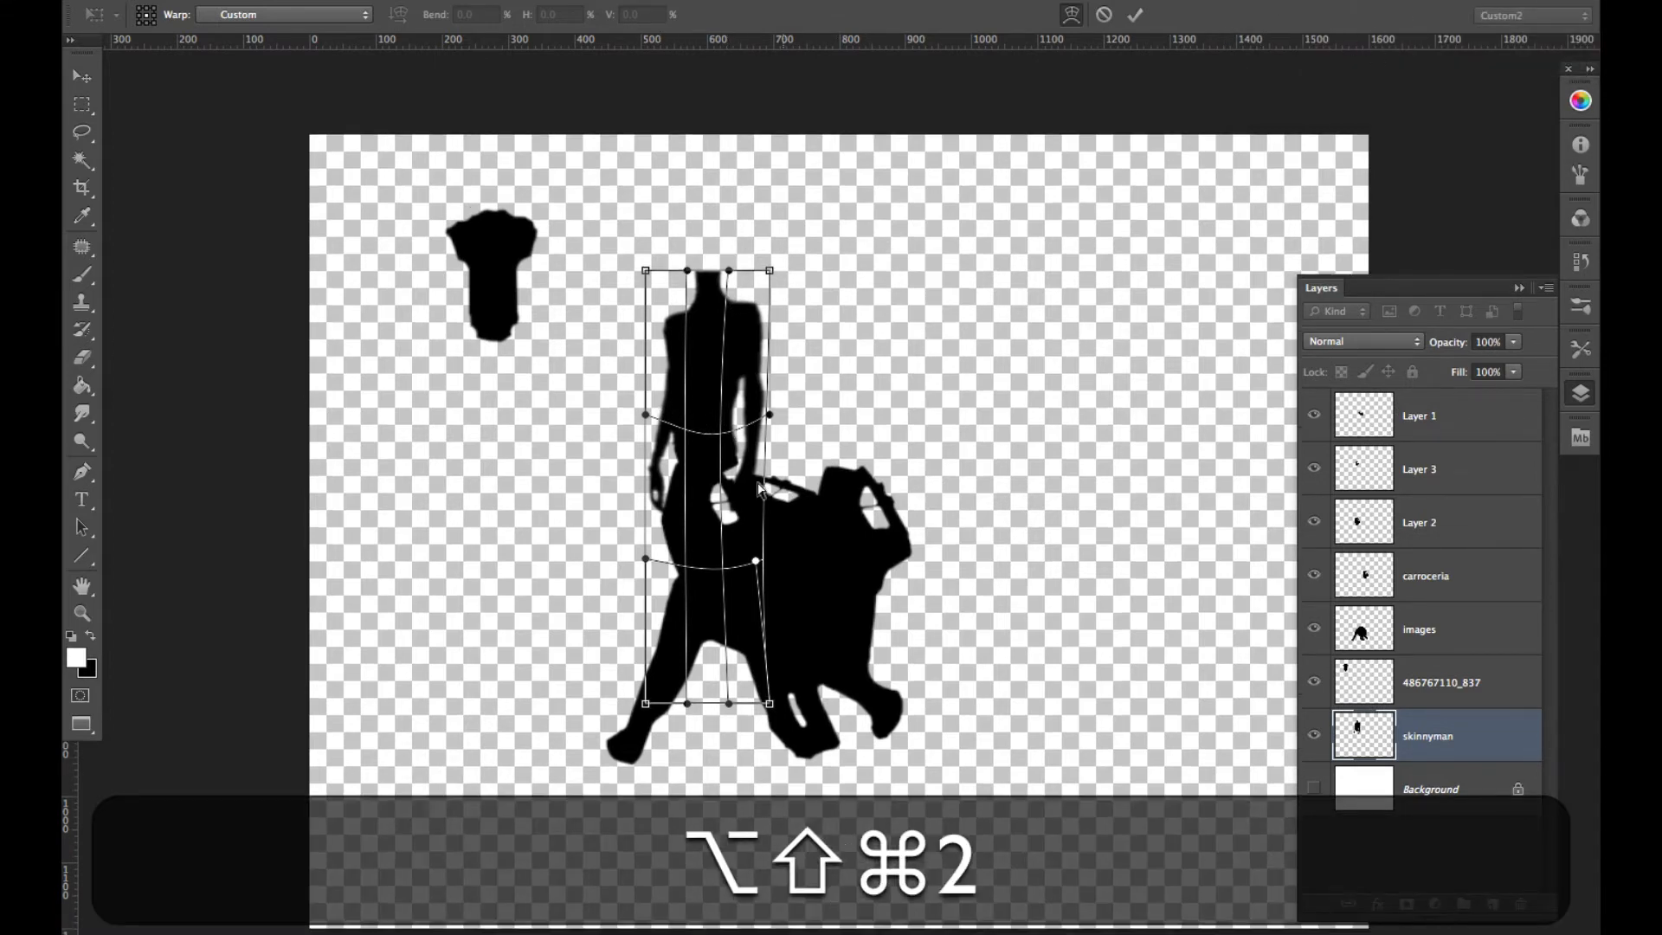
{"action": "left_click_drag", "start_coordinate": [686, 429], "coordinate": [683, 430]}
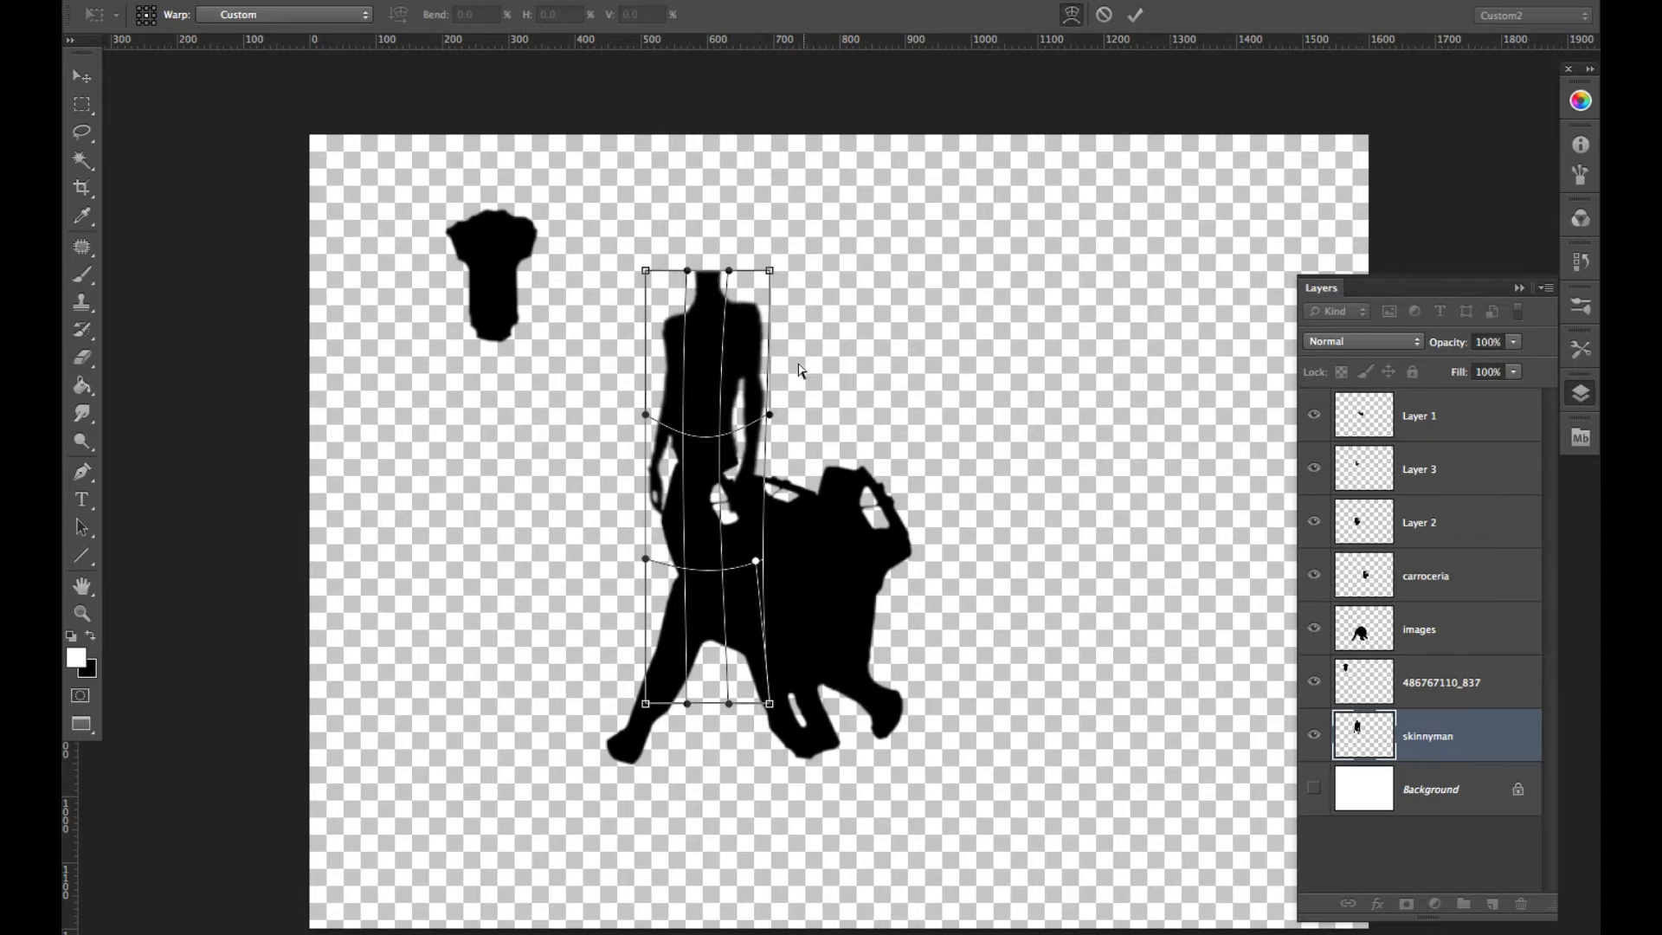
{"action": "key", "text": "Return"}
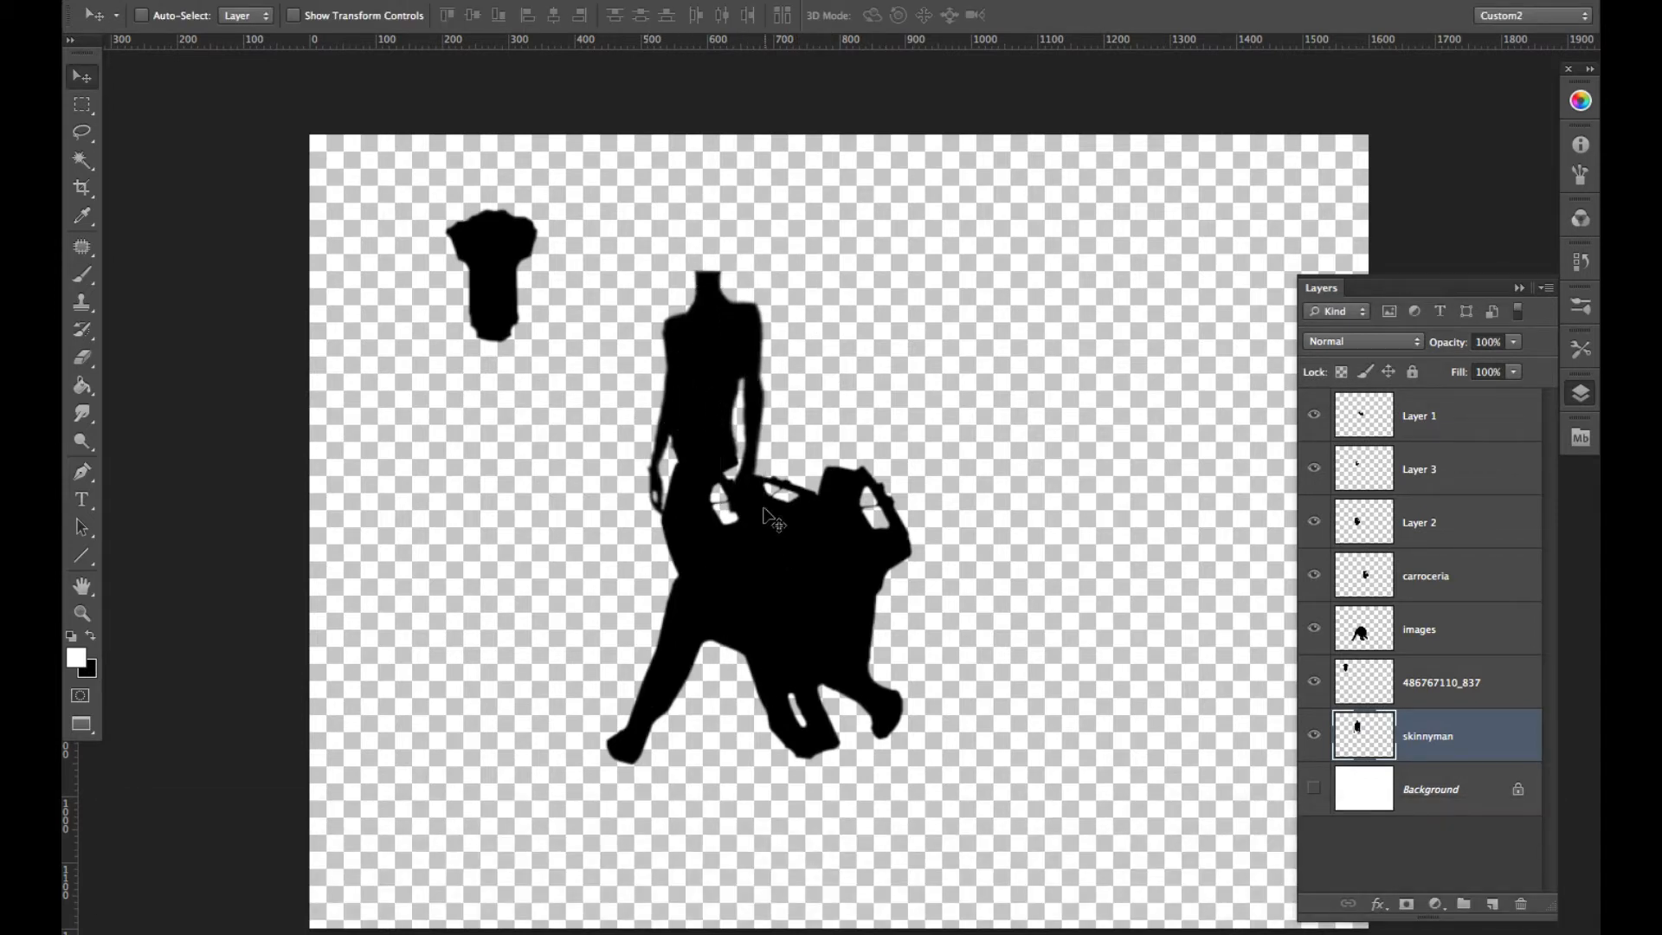
- Scale the warped torso silhouette down slightly with Free Transform
{"action": "key", "text": "super+t"}
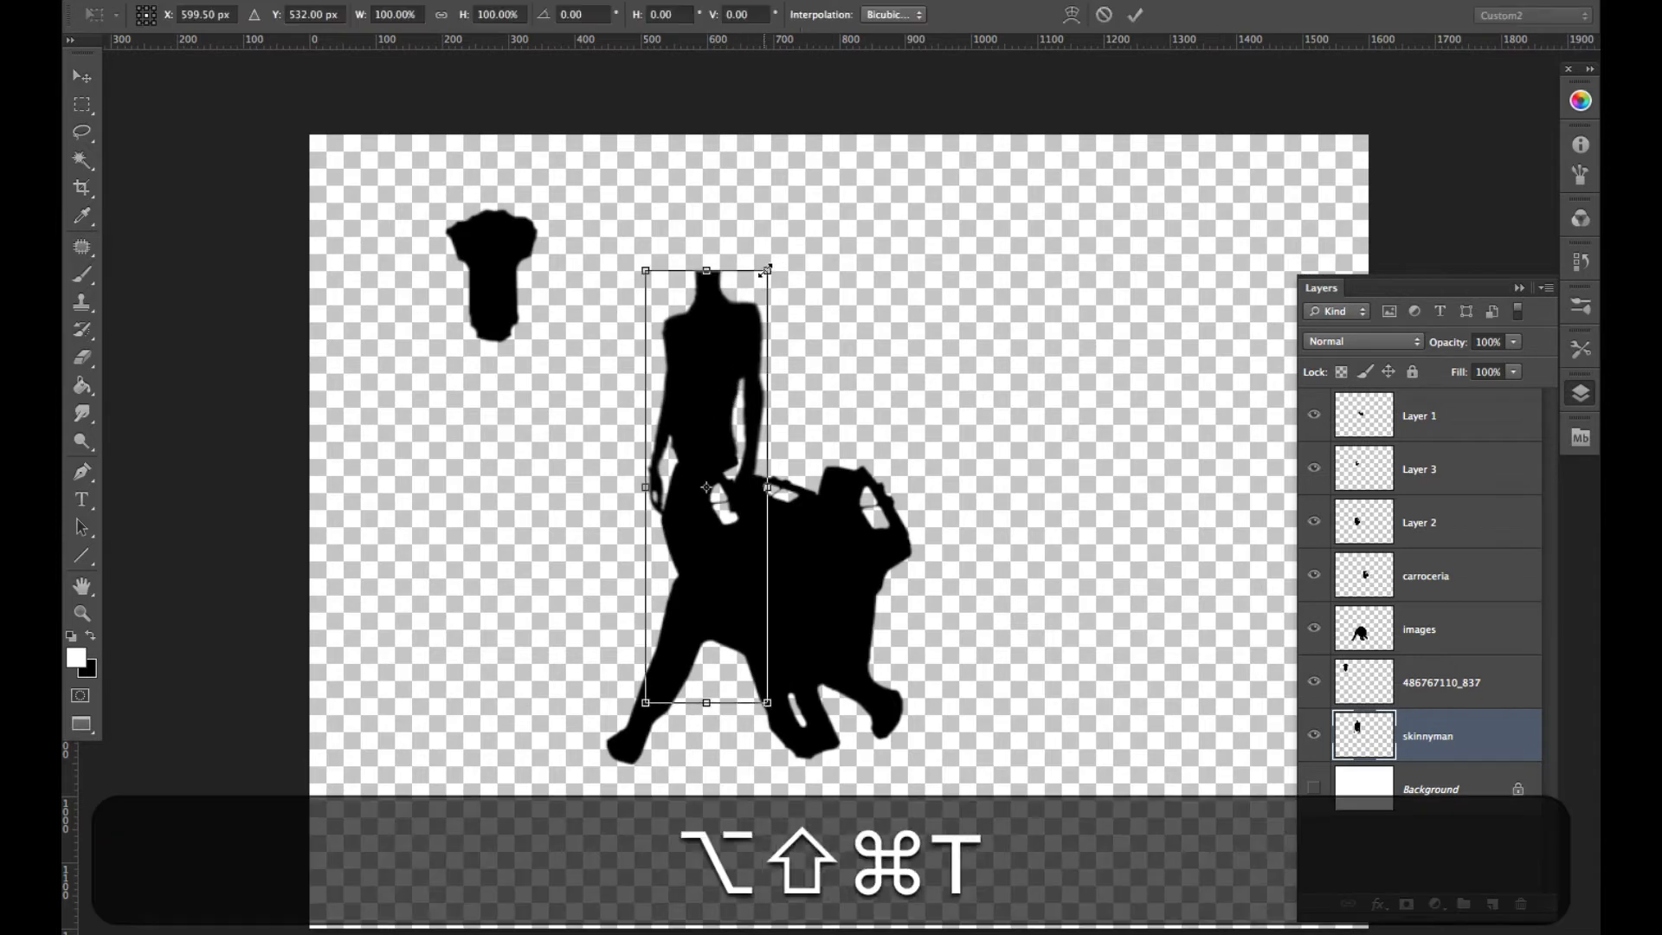
{"action": "left_click_drag", "start_coordinate": [768, 267], "coordinate": [763, 280]}
{"action": "key", "text": "Return"}
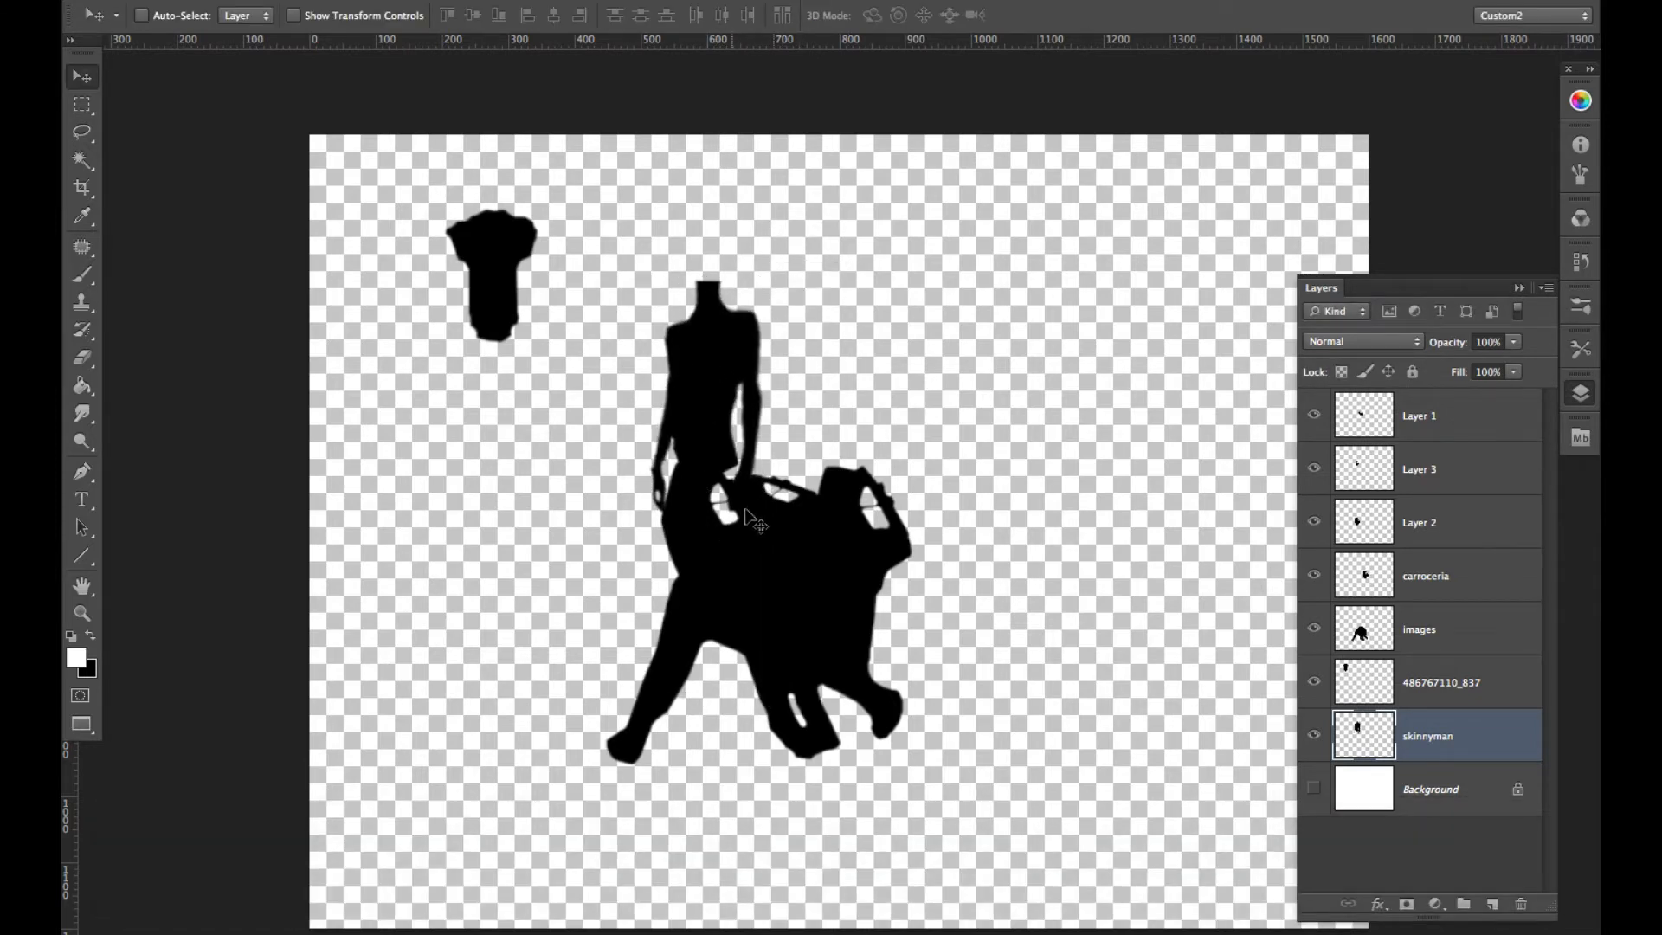
- Move the drill bit silhouette onto the torso's neck as the character's head
{"action": "left_click_drag", "start_coordinate": [491, 255], "coordinate": [692, 257]}
{"action": "key", "text": "super+z"}
{"action": "left_click", "coordinate": [509, 264], "text": "super"}
{"action": "left_click_drag", "start_coordinate": [710, 259], "coordinate": [712, 282]}
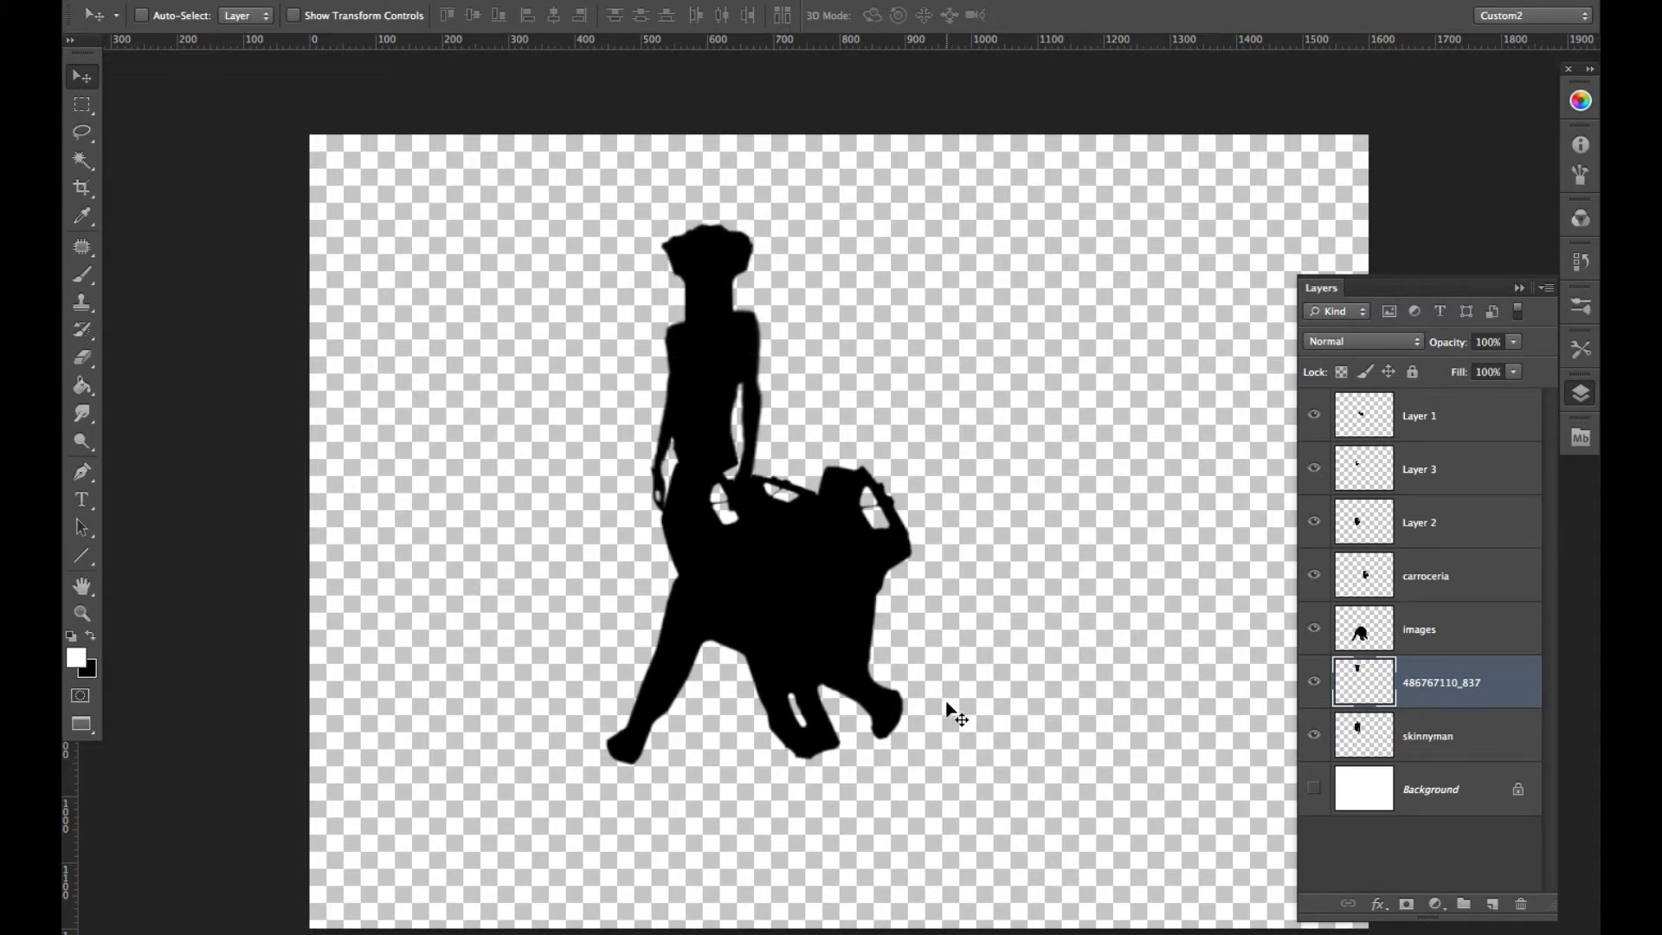
{"action": "key", "text": "Return"}
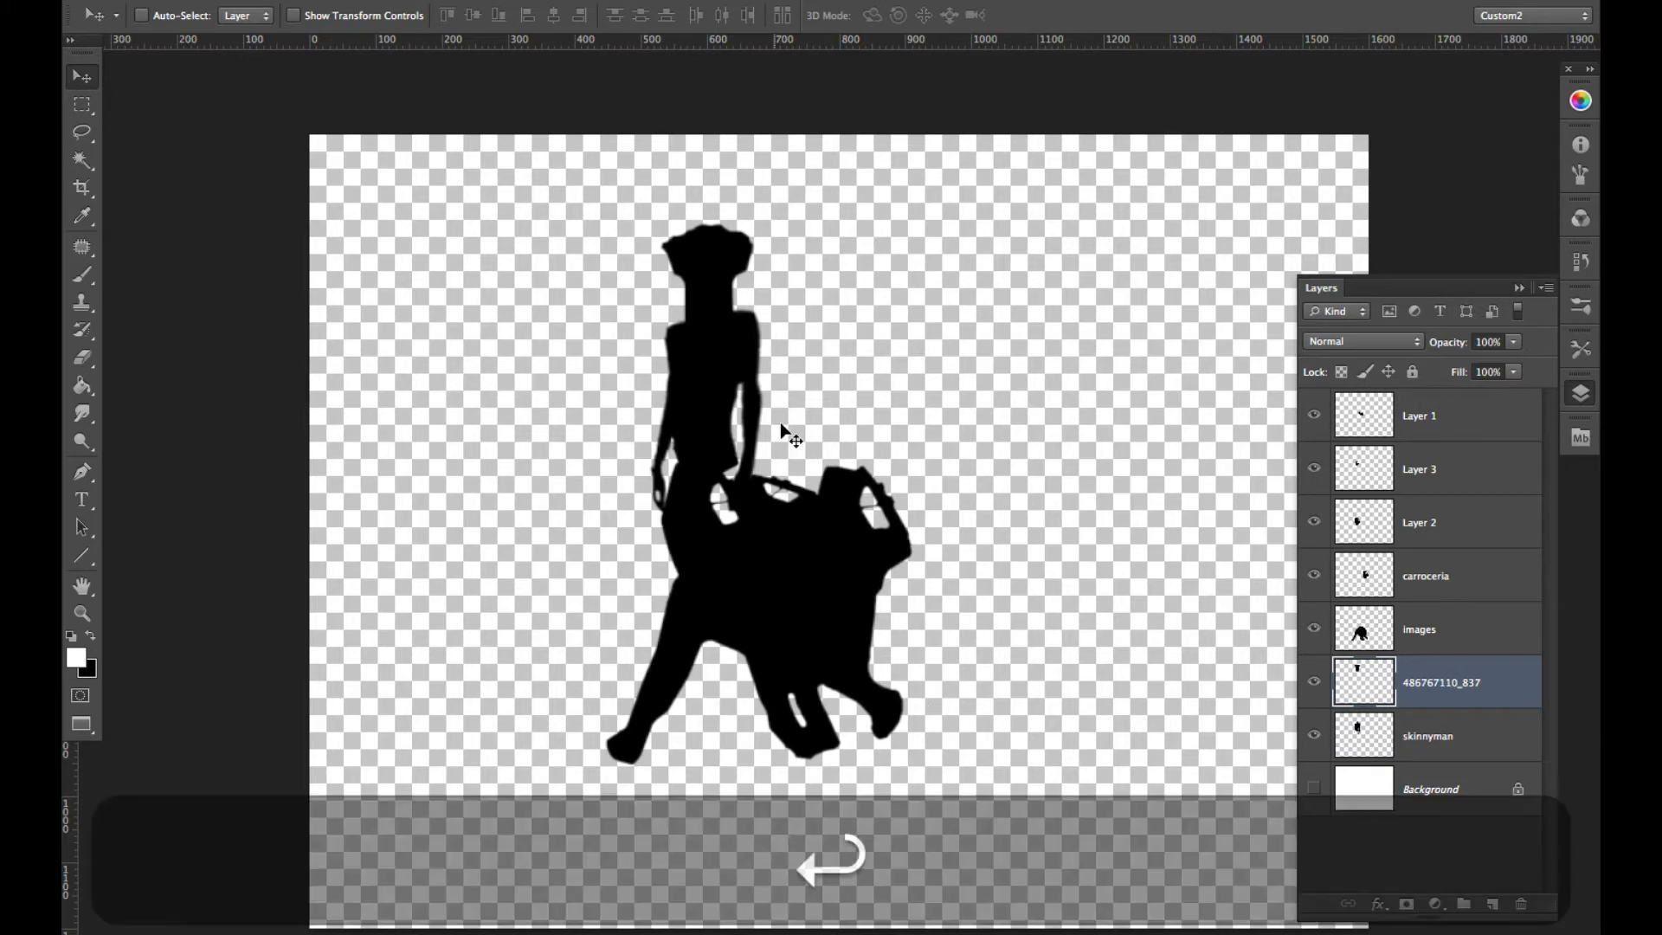
- Erase the torso's right-hand arm on the skinnyman layer with the Eraser at brush size 59
{"action": "key", "text": "e"}
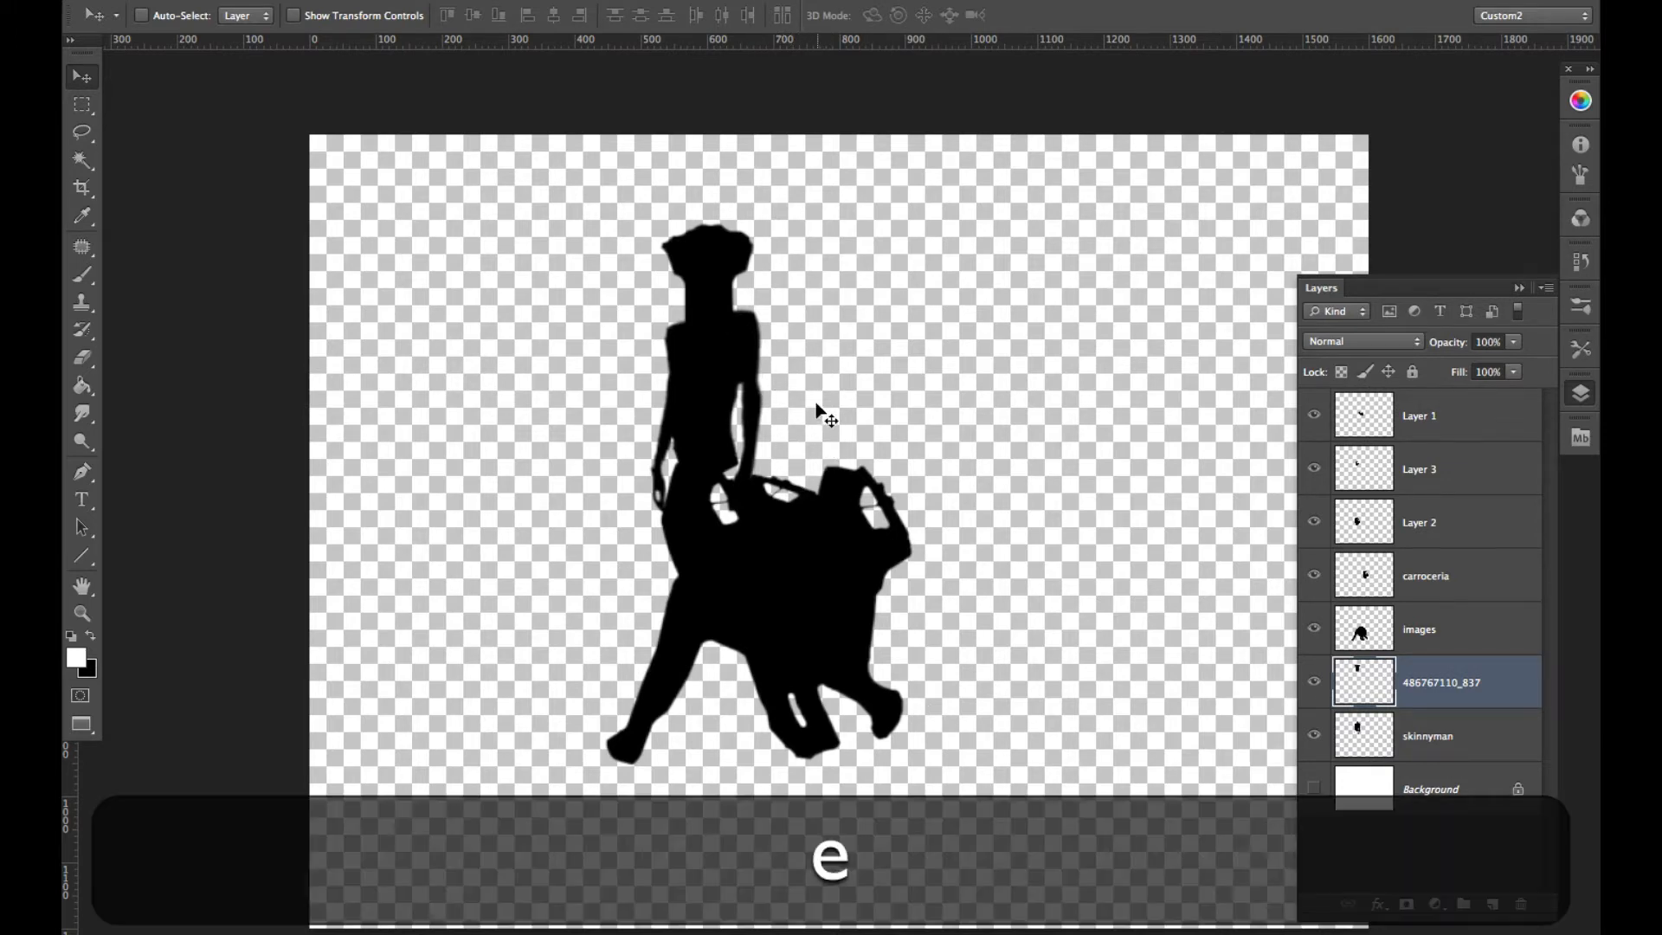
{"action": "key", "text": "super+e"}
{"action": "key", "text": "super+v"}
{"action": "left_click", "coordinate": [752, 350], "text": "super"}
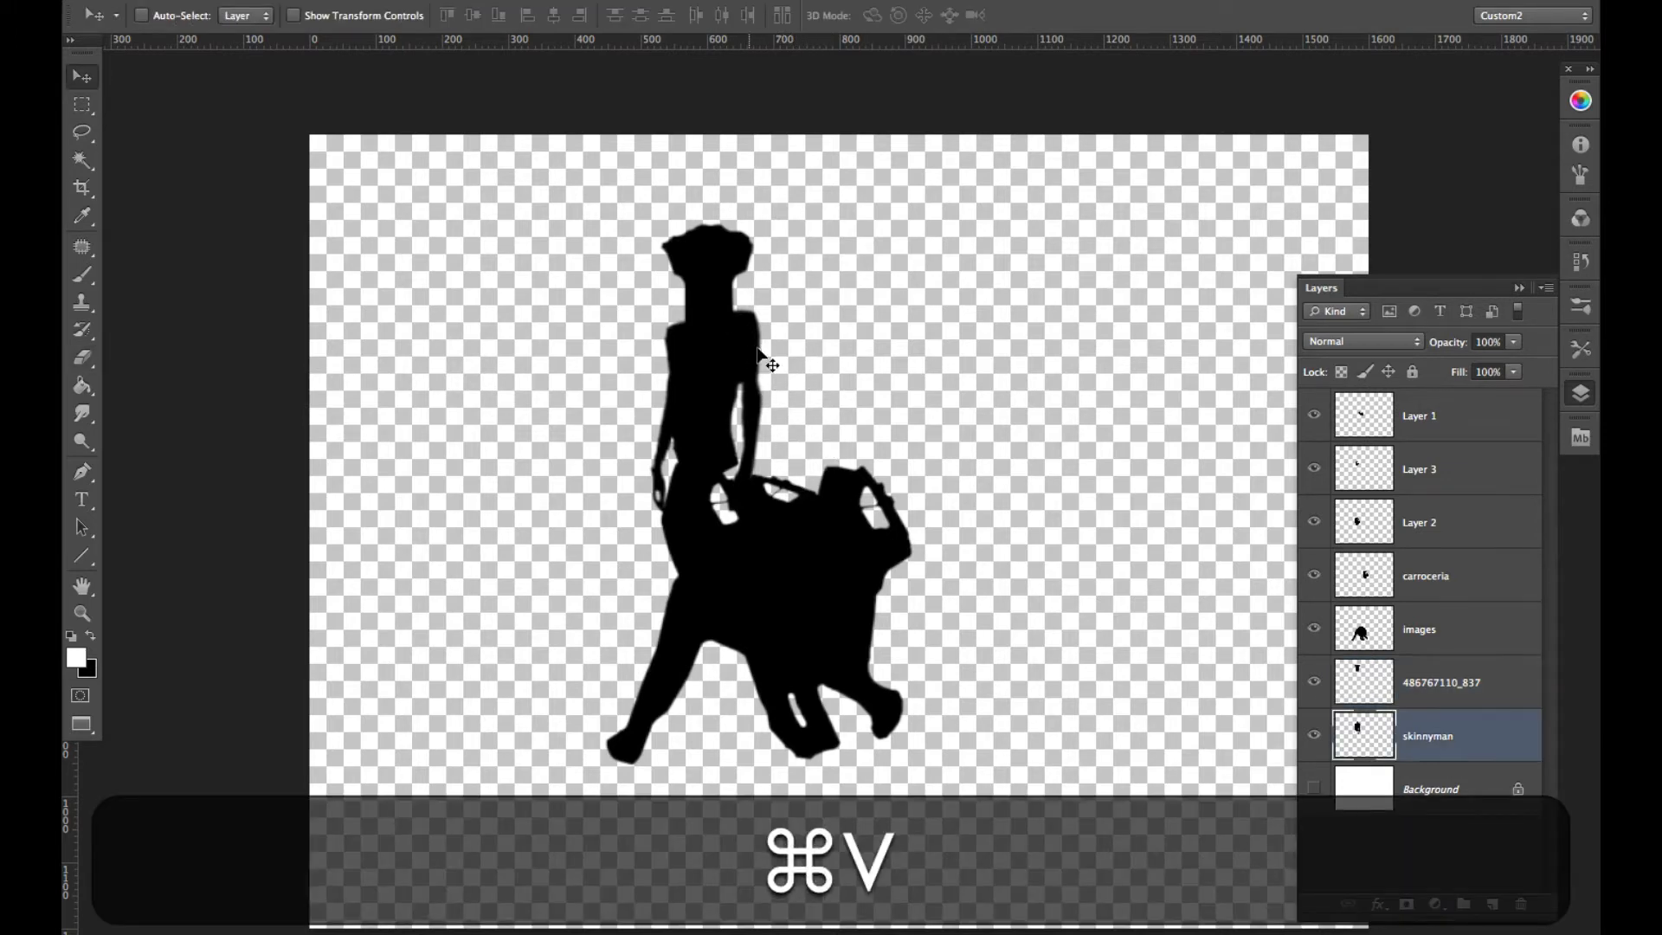
{"action": "key", "text": "e"}
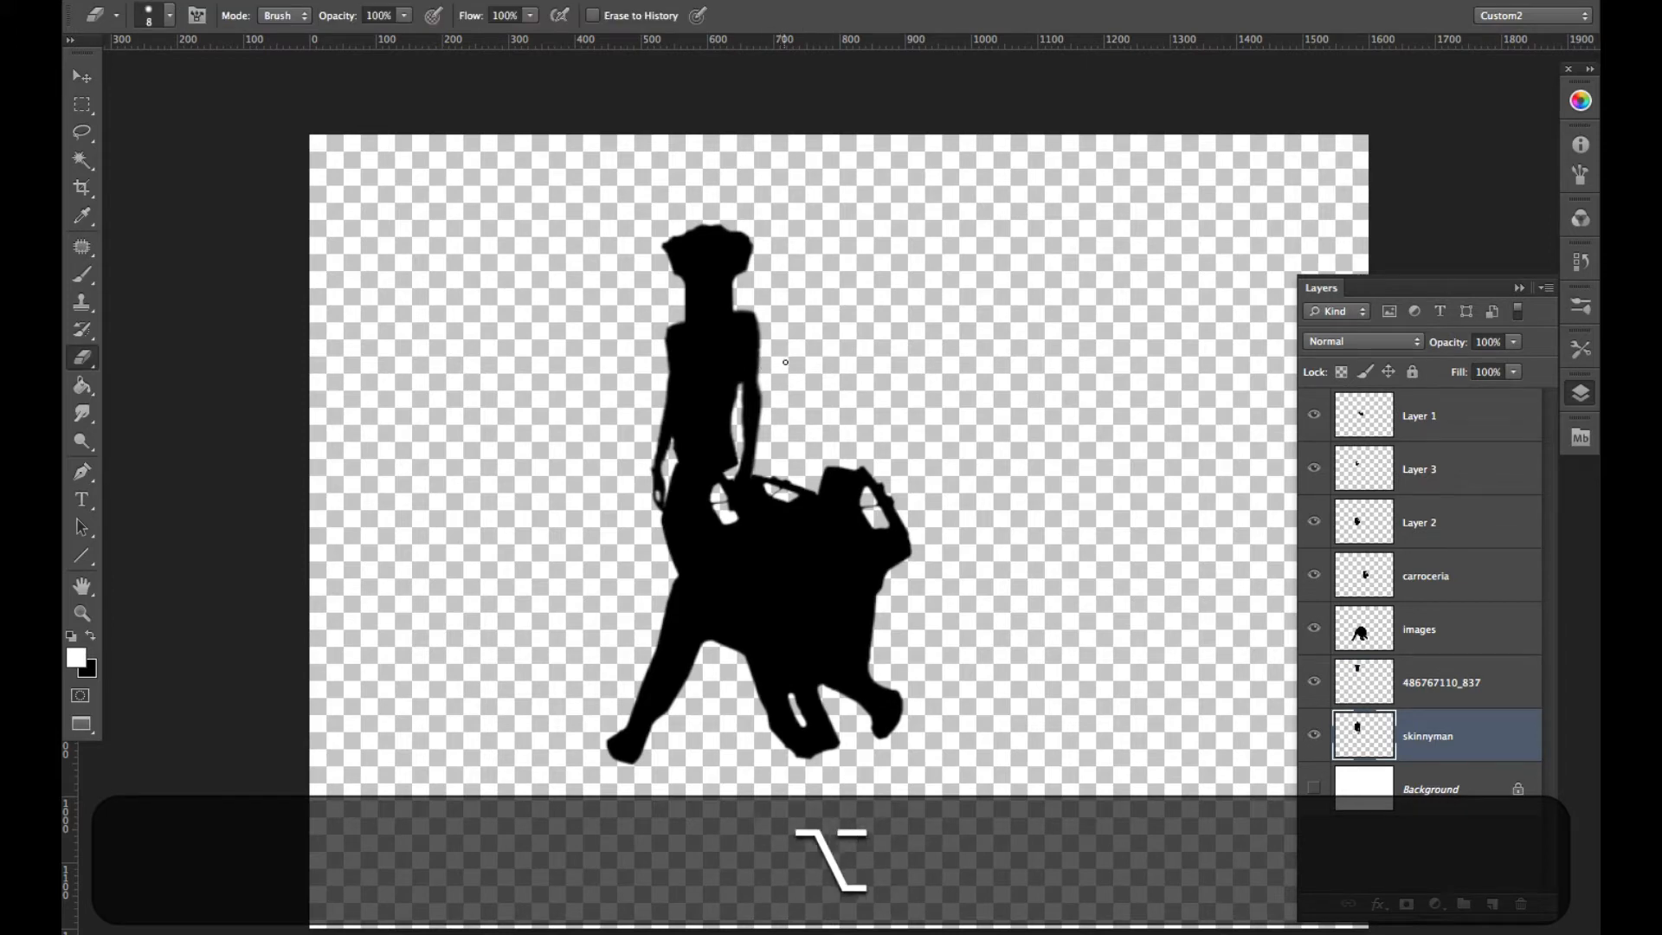
{"action": "mouse_move", "coordinate": [782, 368]}
{"action": "left_mouse_down"}
{"action": "mouse_move", "coordinate": [803, 373]}
{"action": "mouse_move", "coordinate": [764, 394]}
{"action": "mouse_move", "coordinate": [769, 309]}
{"action": "mouse_move", "coordinate": [771, 382]}
{"action": "mouse_move", "coordinate": [741, 467]}
{"action": "left_mouse_up"}
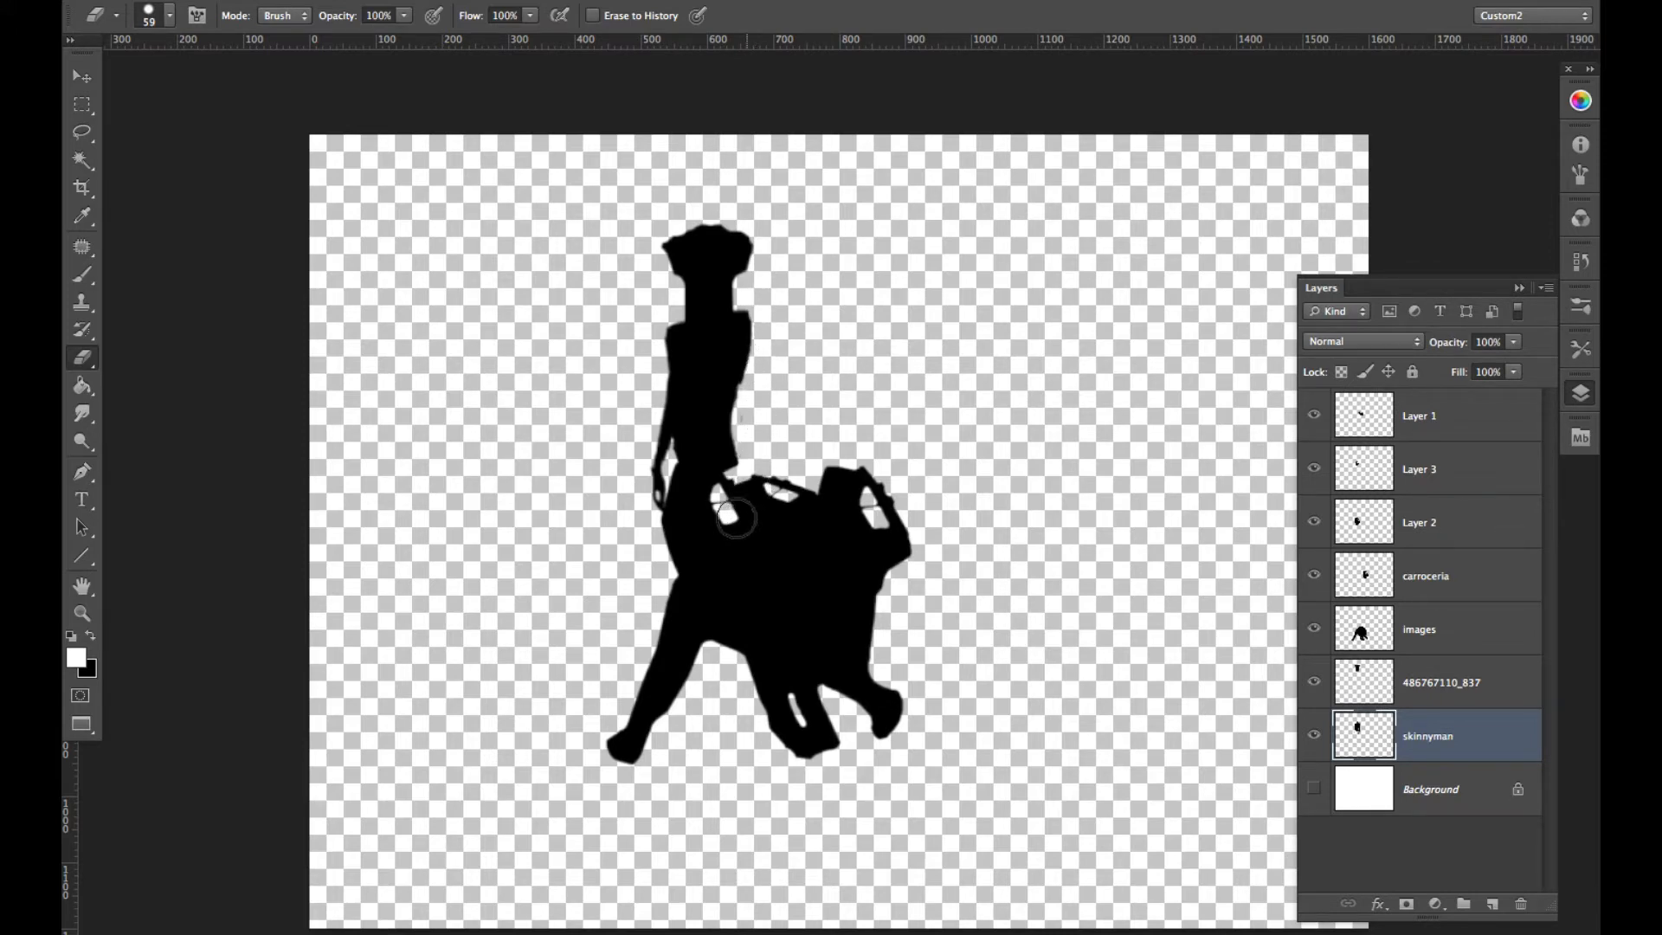
{"action": "mouse_move", "coordinate": [761, 387]}
{"action": "left_mouse_down"}
{"action": "mouse_move", "coordinate": [753, 421]}
{"action": "mouse_move", "coordinate": [770, 321]}
{"action": "mouse_move", "coordinate": [759, 448]}
{"action": "left_mouse_up"}
- Copy and paste the right-hand car silhouette onto a new layer and move the copy against the torso's waist
{"action": "key", "text": "super"}
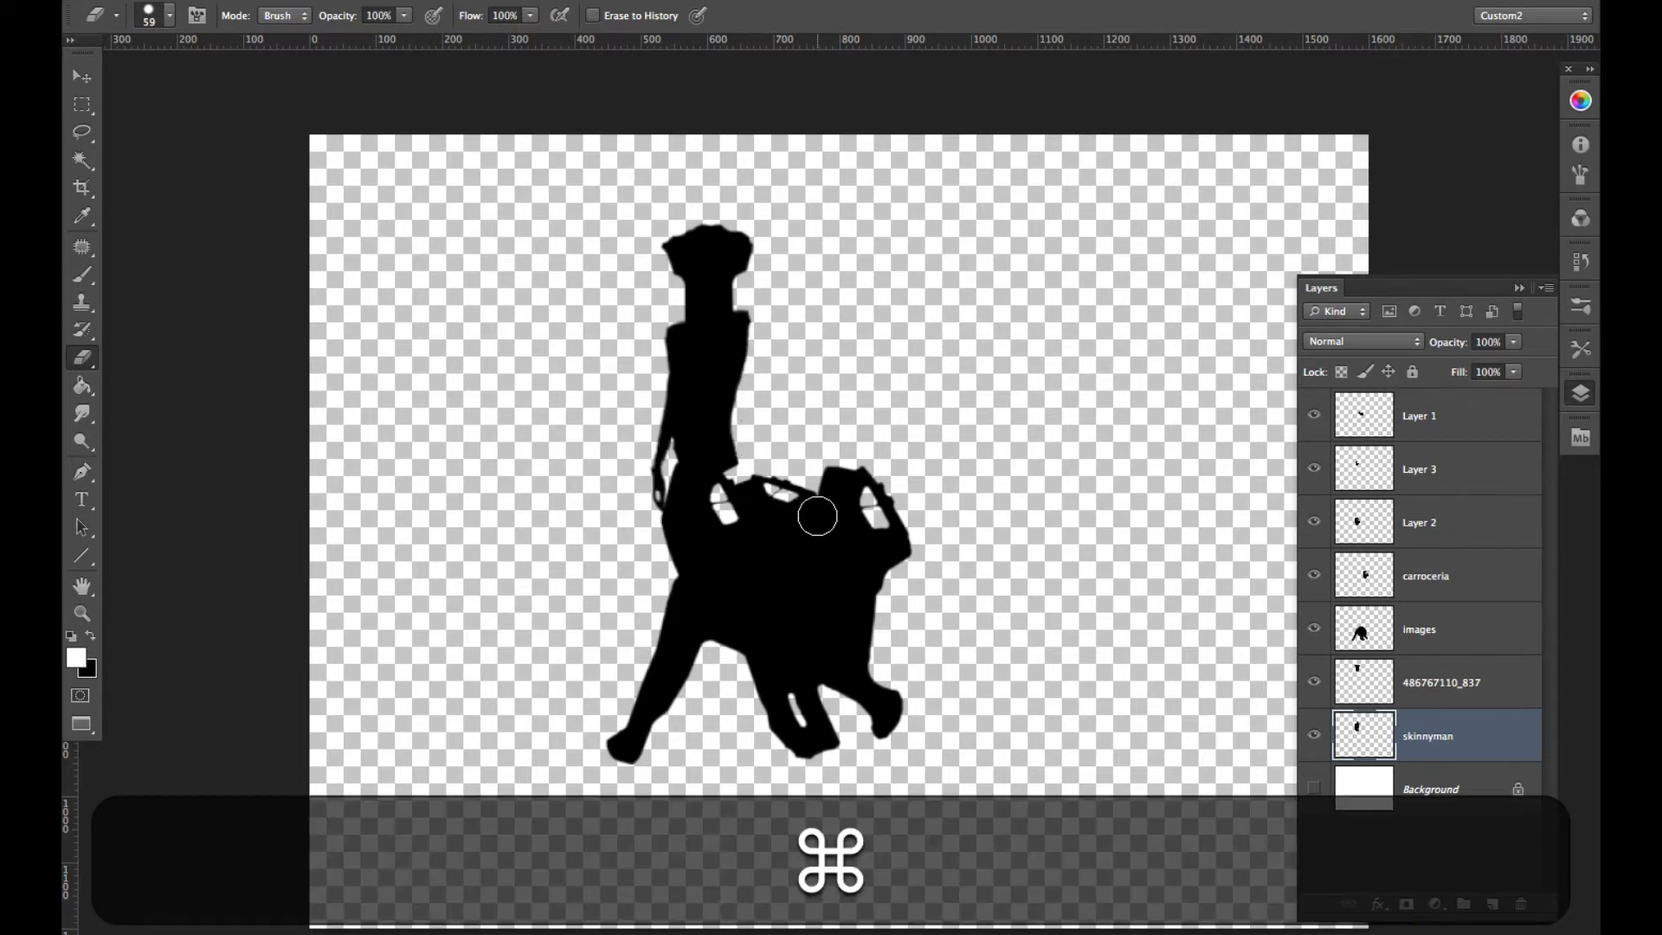
{"action": "key", "text": "v"}
{"action": "left_click", "coordinate": [802, 500], "text": "super"}
{"action": "key", "text": "super+c"}
{"action": "key", "text": "super+v"}
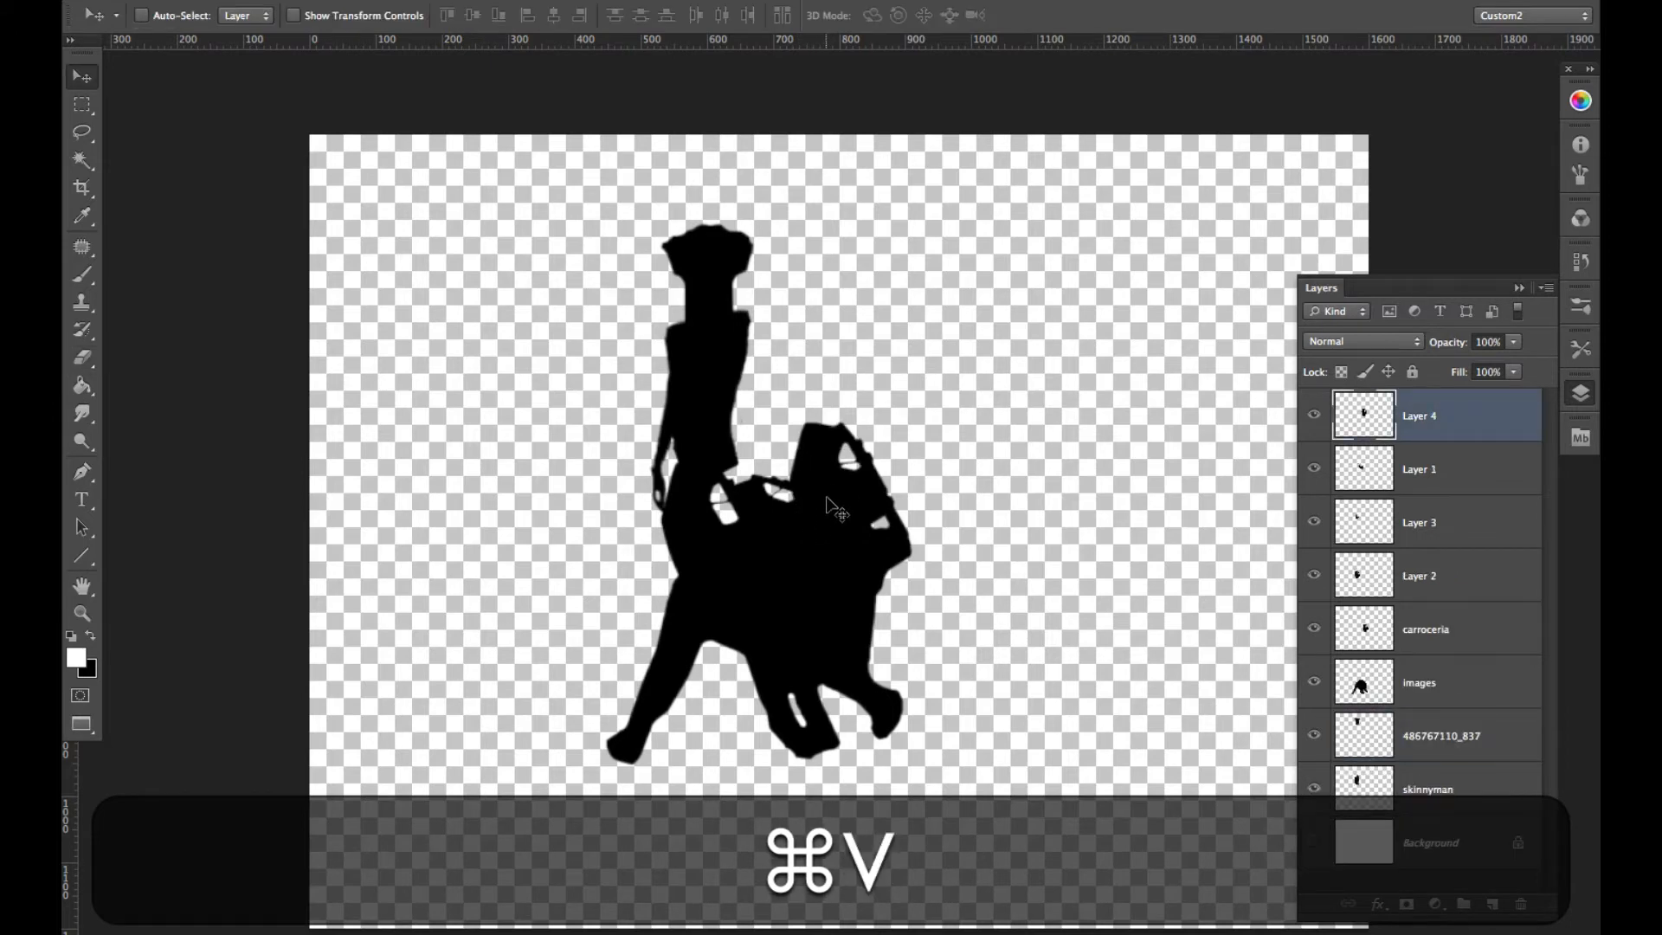
{"action": "left_click_drag", "start_coordinate": [813, 485], "coordinate": [744, 504]}
- Scale the pasted car silhouette at the waist down to about 68% with Free Transform
{"action": "key", "text": "super+t"}
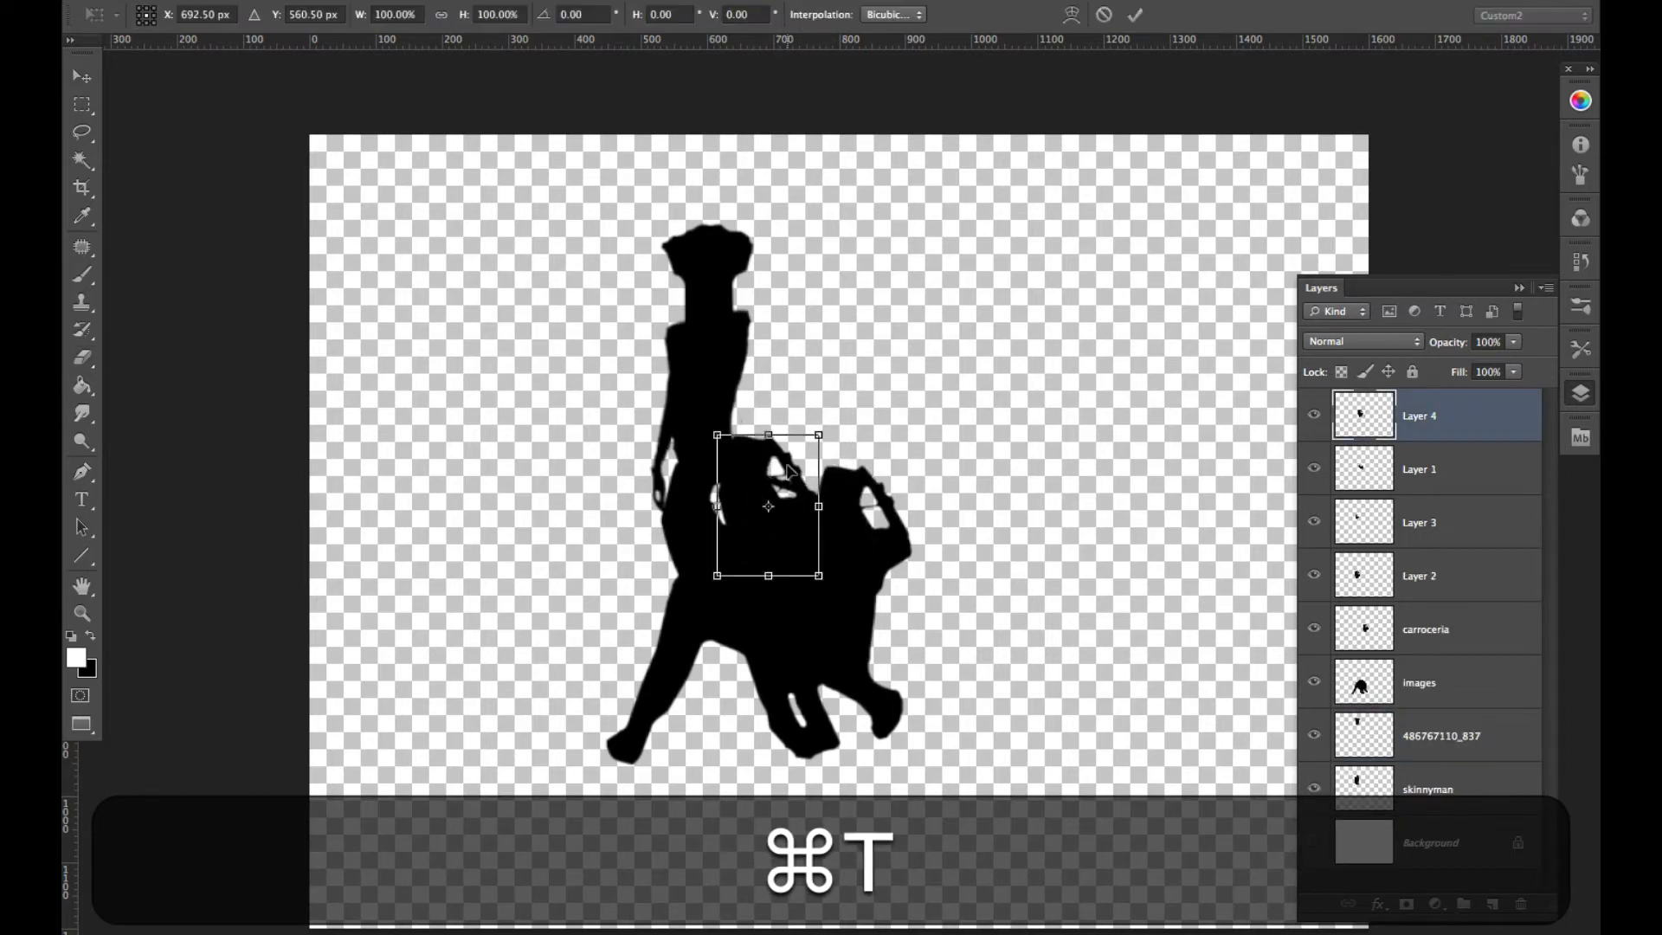
{"action": "left_click_drag", "start_coordinate": [824, 429], "coordinate": [765, 463]}
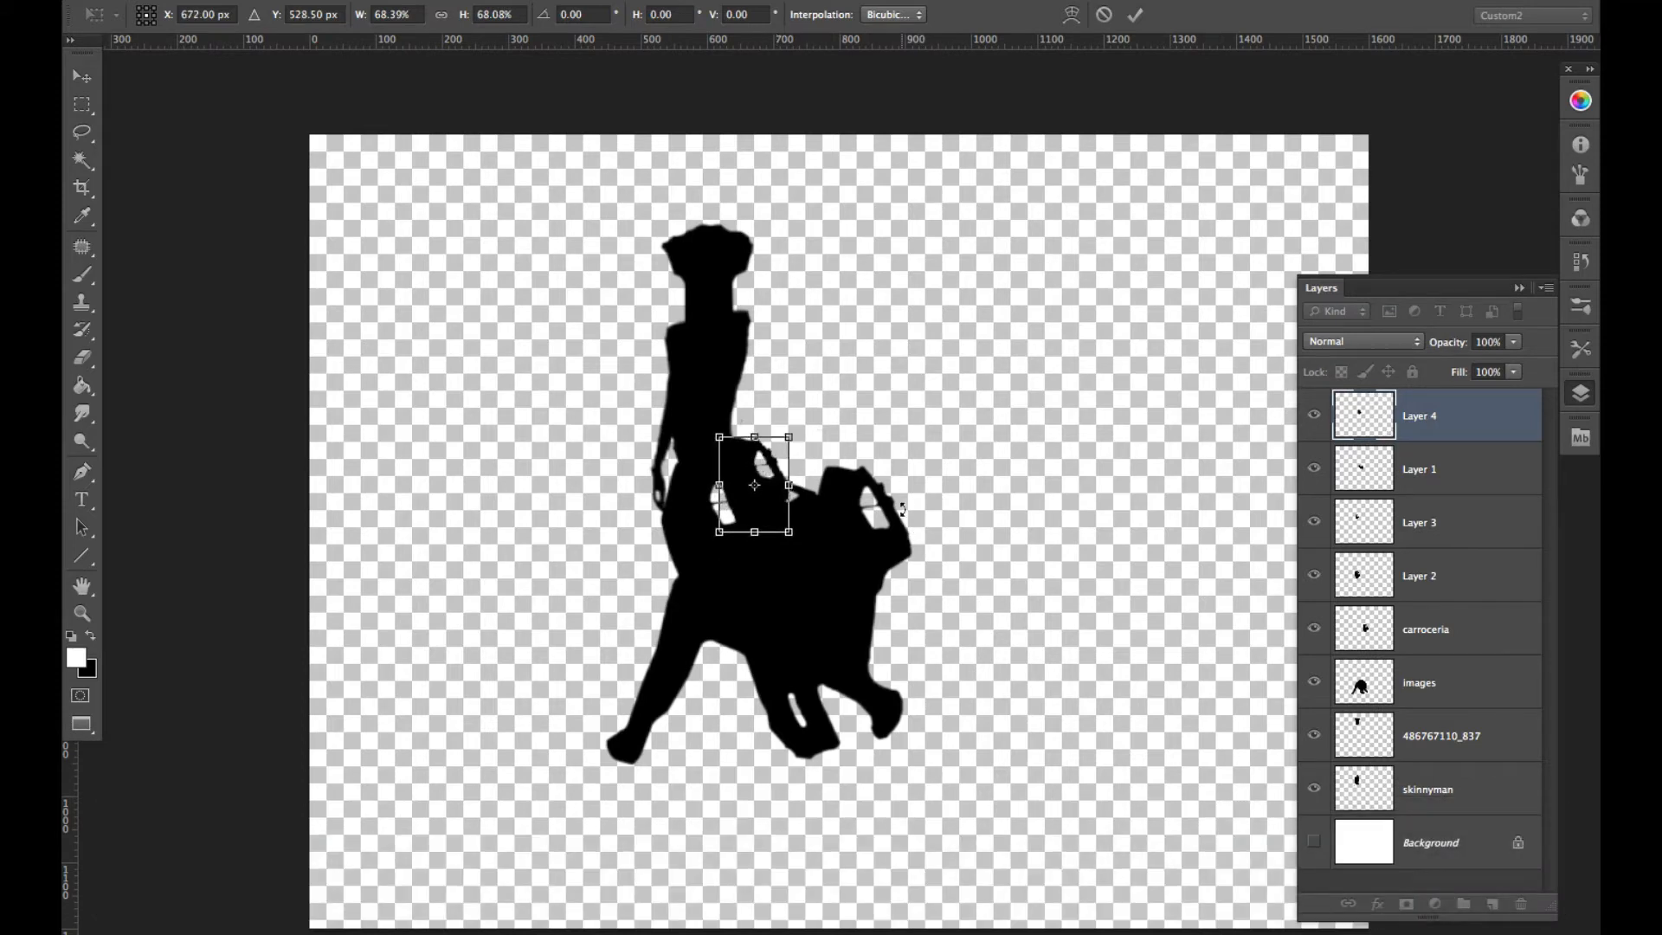
{"action": "key", "text": "Return"}
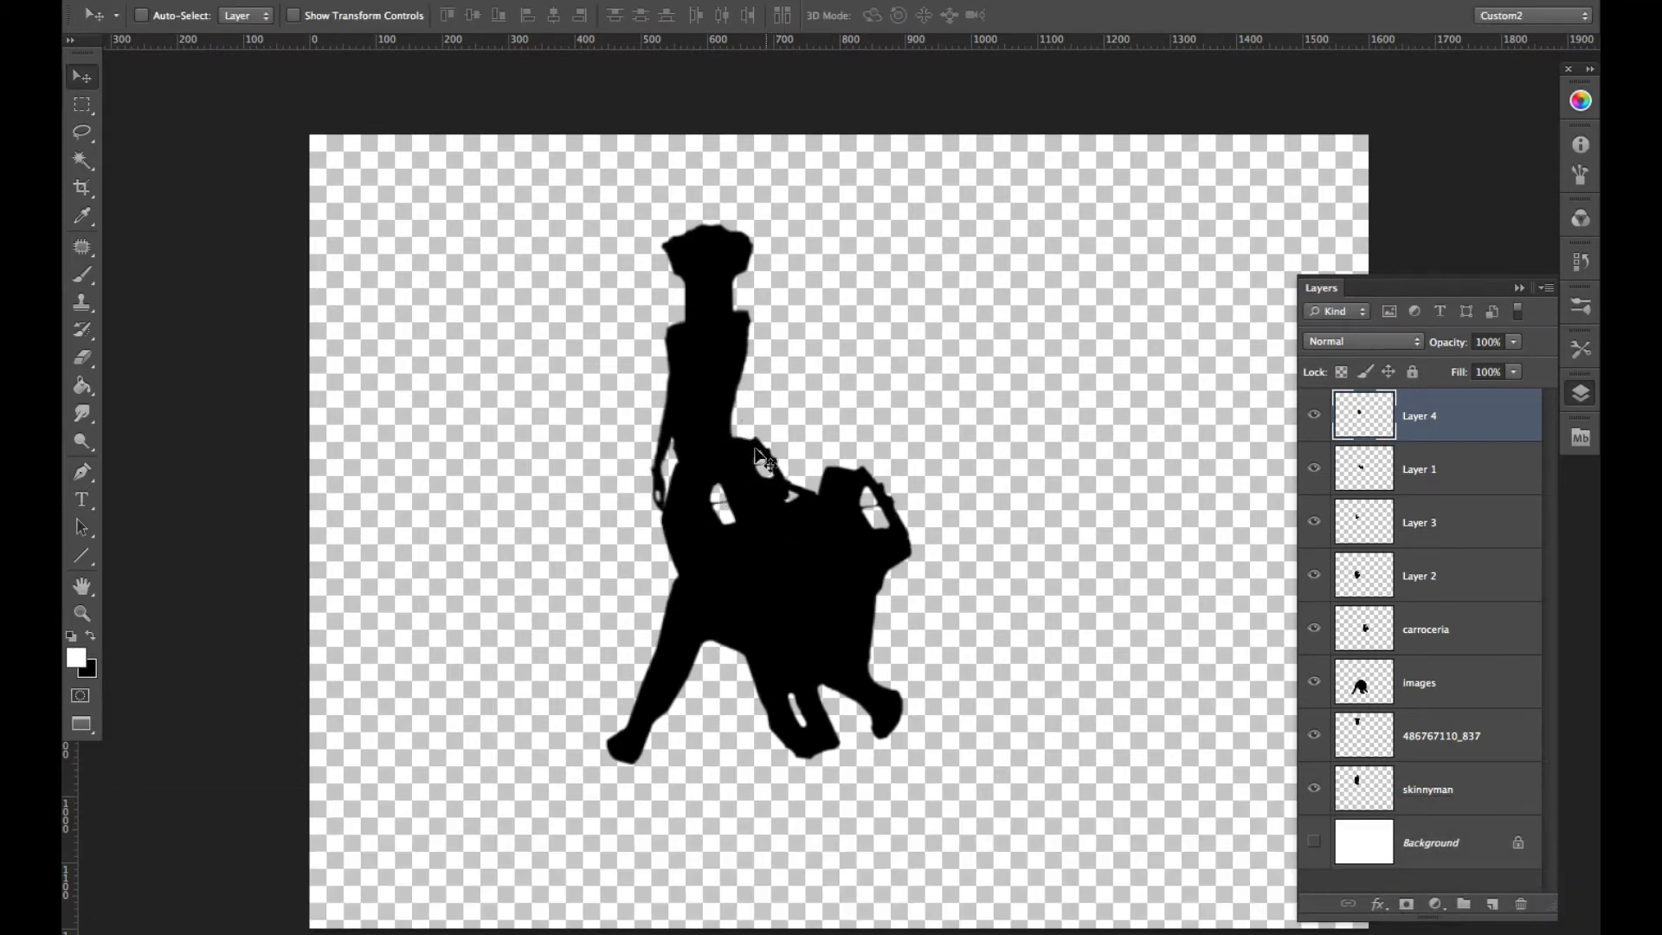
- Place the running elephant photo images.jpg from the Source Images folder and move it to an empty area beside the silhouette
{"action": "left_click", "coordinate": [1581, 438]}
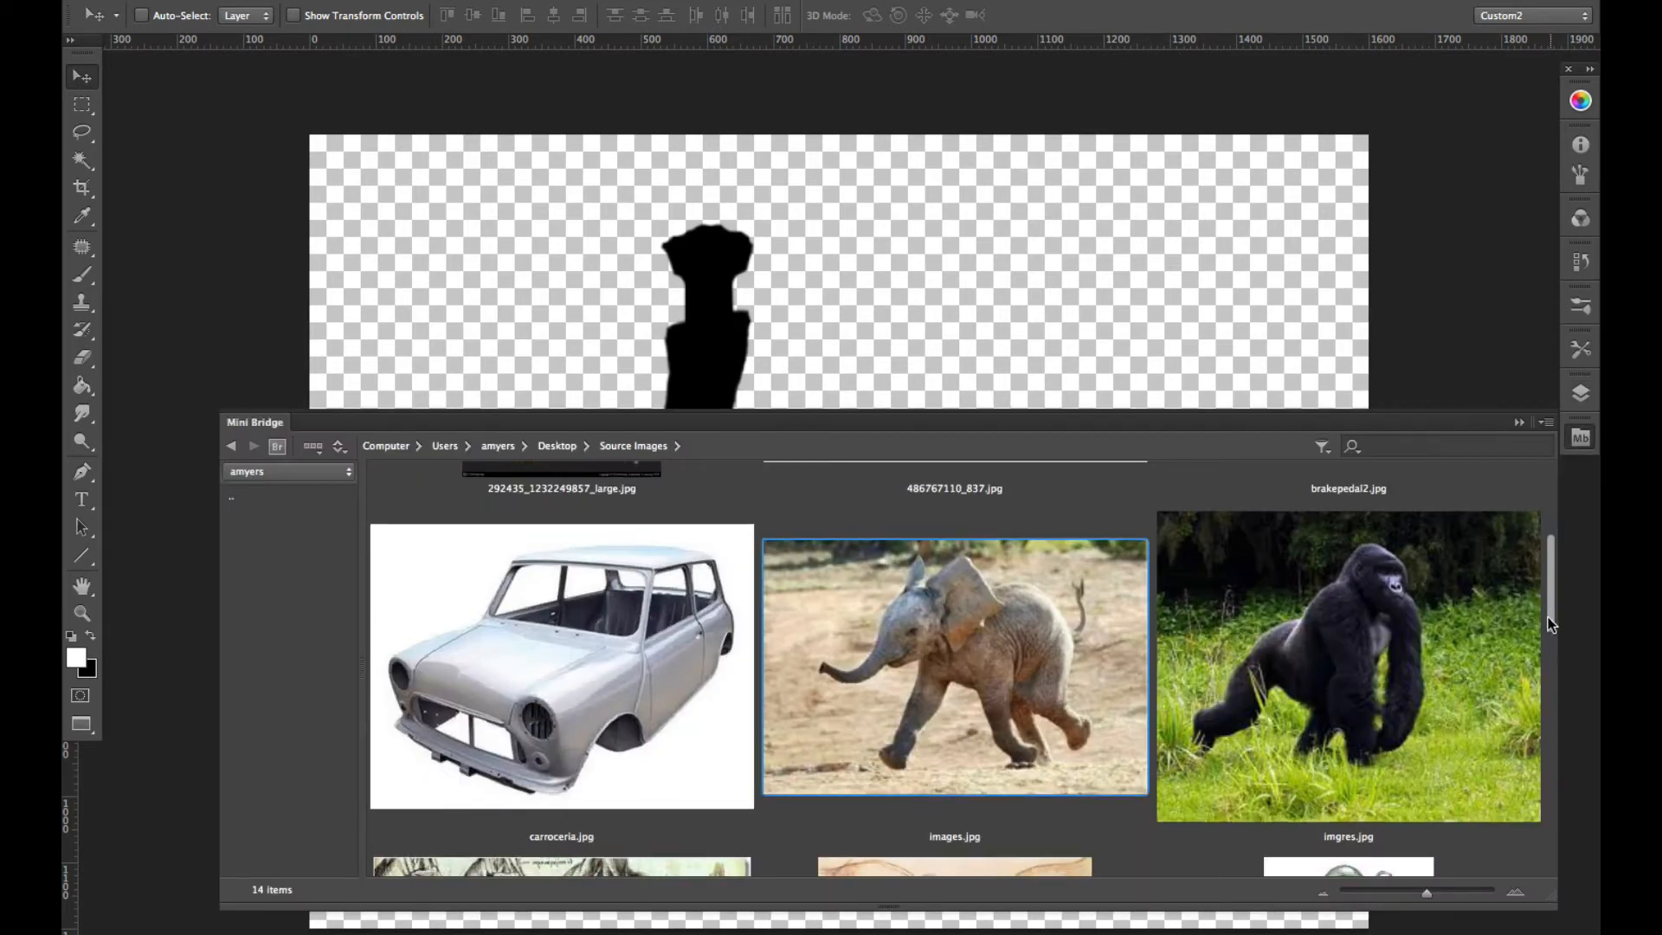
{"action": "mouse_move", "coordinate": [1548, 616]}
{"action": "left_mouse_down"}
{"action": "mouse_move", "coordinate": [1531, 818]}
{"action": "mouse_move", "coordinate": [1509, 523]}
{"action": "mouse_move", "coordinate": [1519, 602]}
{"action": "left_mouse_up"}
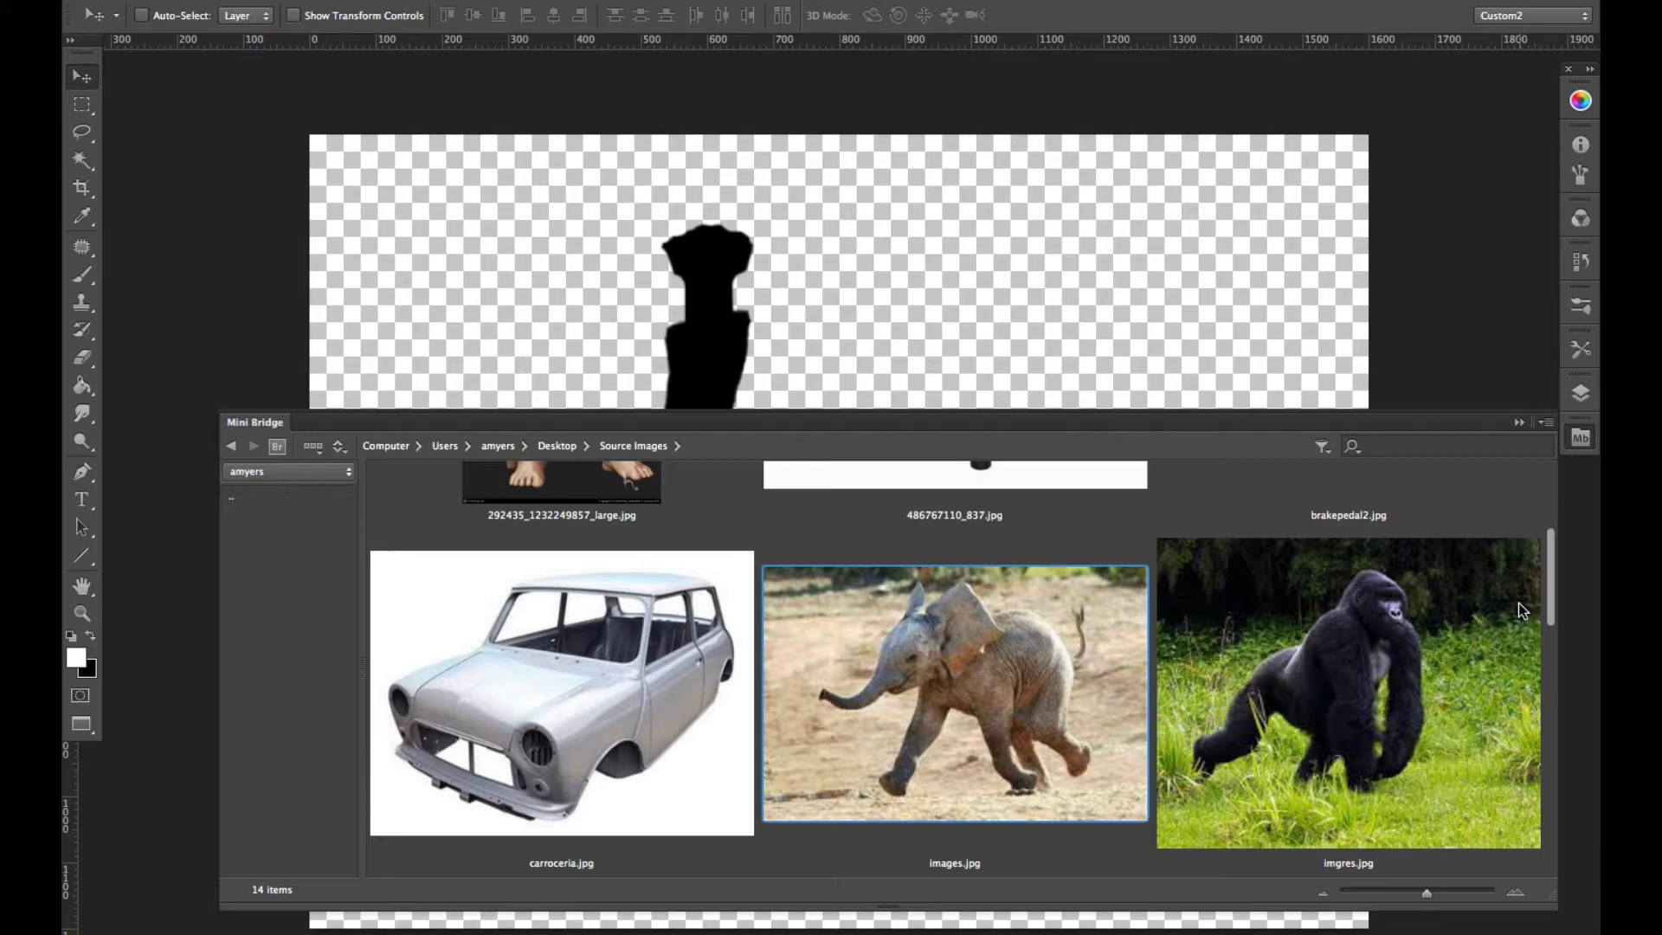
{"action": "scroll", "coordinate": [1519, 603], "scroll_direction": "up", "scroll_amount": 1}
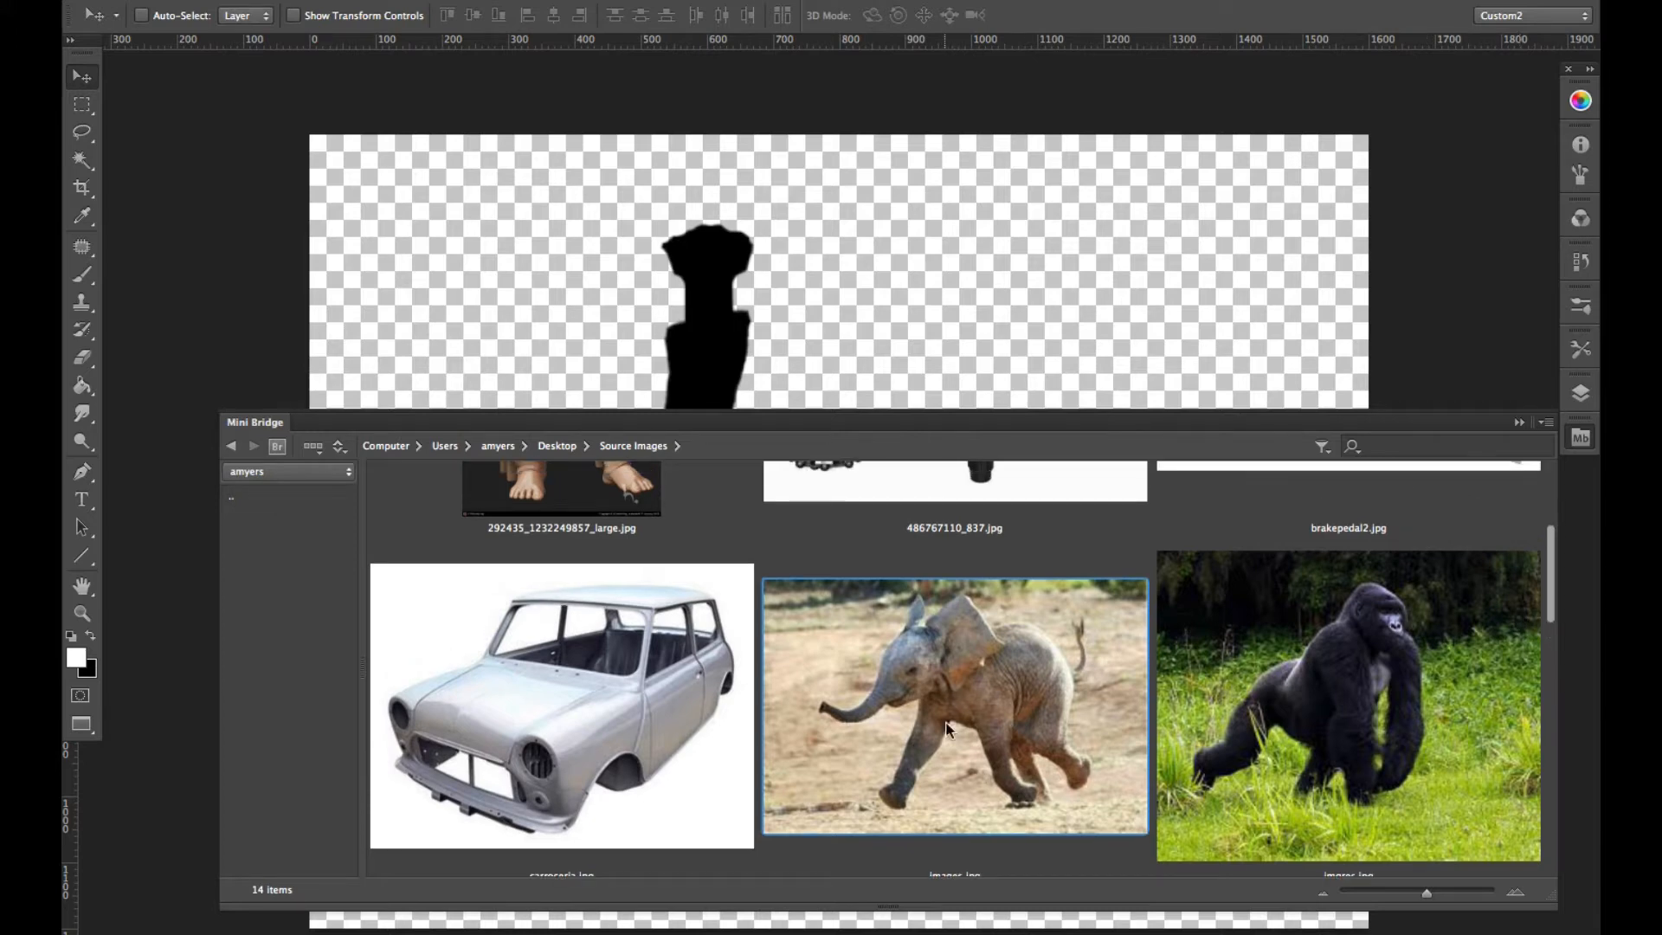
{"action": "left_click_drag", "start_coordinate": [947, 730], "coordinate": [1112, 308]}
{"action": "left_click", "coordinate": [1518, 424]}
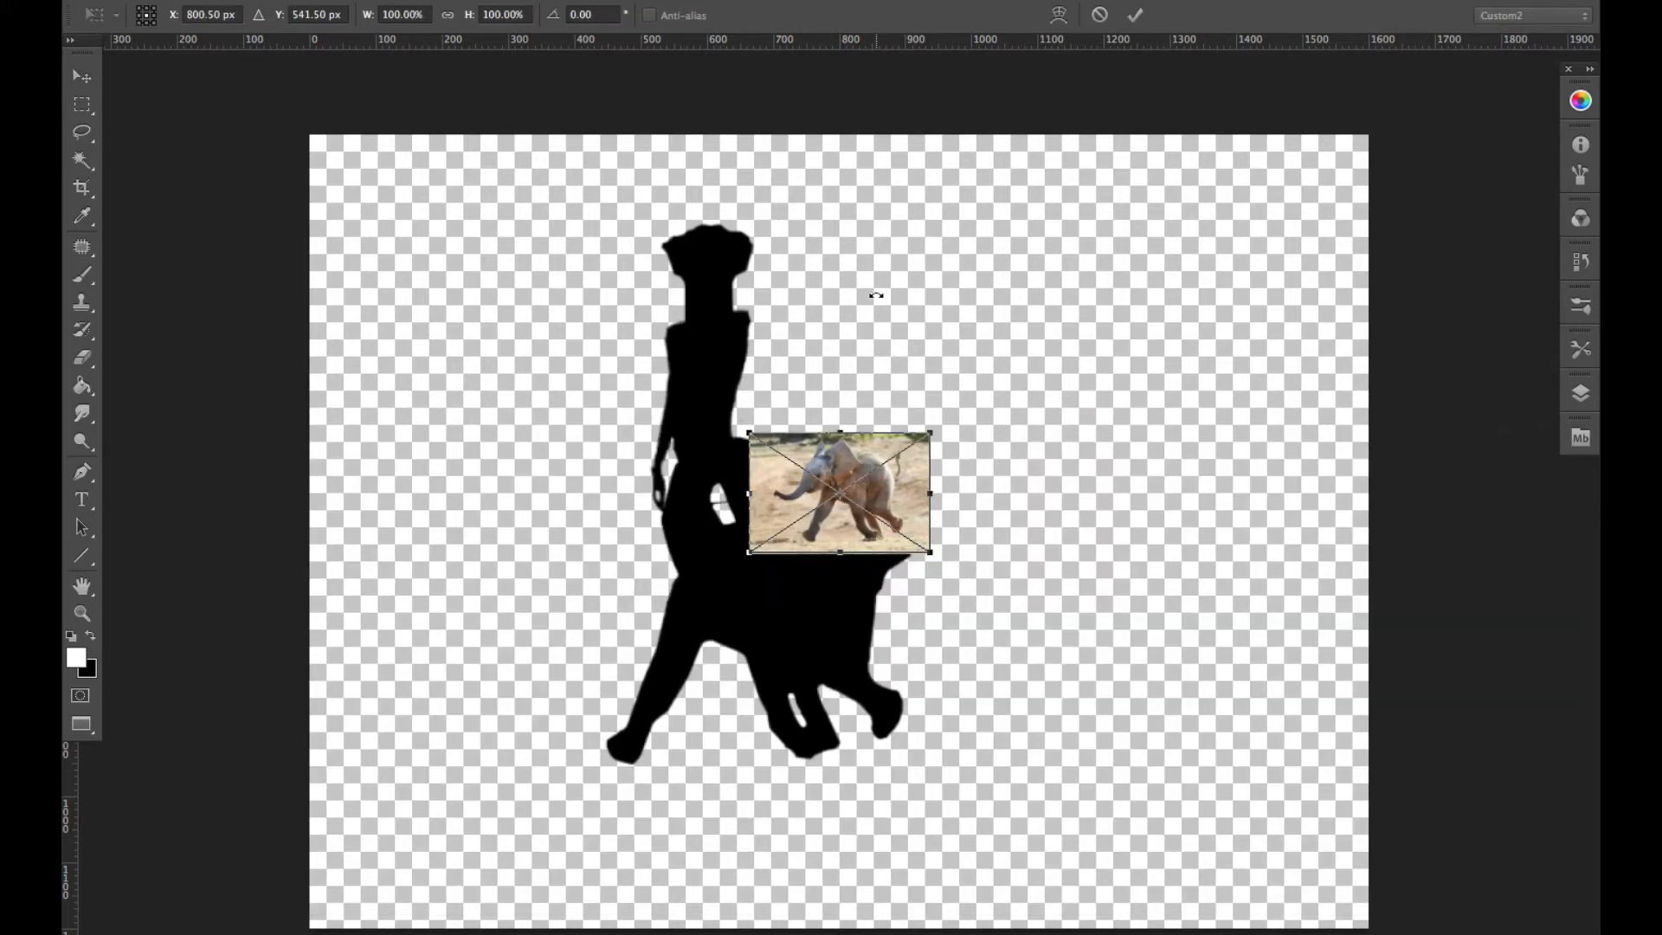
{"action": "key", "text": "Return"}
{"action": "left_click_drag", "start_coordinate": [868, 486], "coordinate": [1121, 344]}
- Isolate the elephant's trunk by erasing around it, then select the surrounding photo with the Magic Wand, delete it and deselect
{"action": "scroll", "coordinate": [1039, 215], "scroll_direction": "up", "scroll_amount": 5}
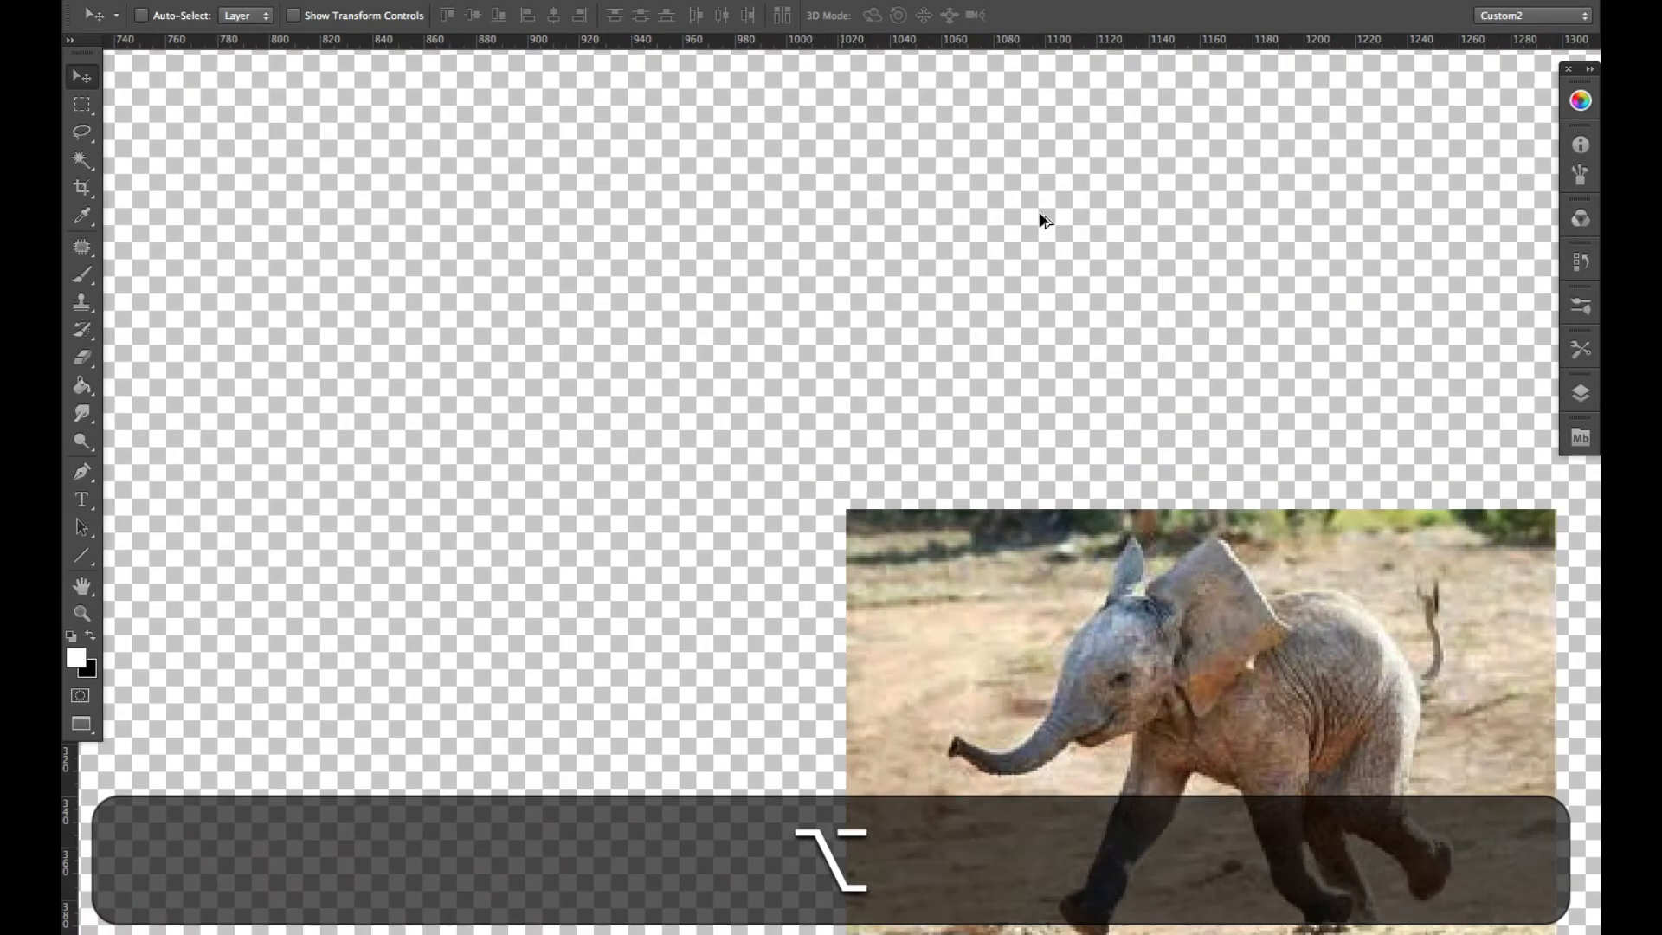
{"action": "left_click_drag", "start_coordinate": [1089, 746], "coordinate": [854, 530]}
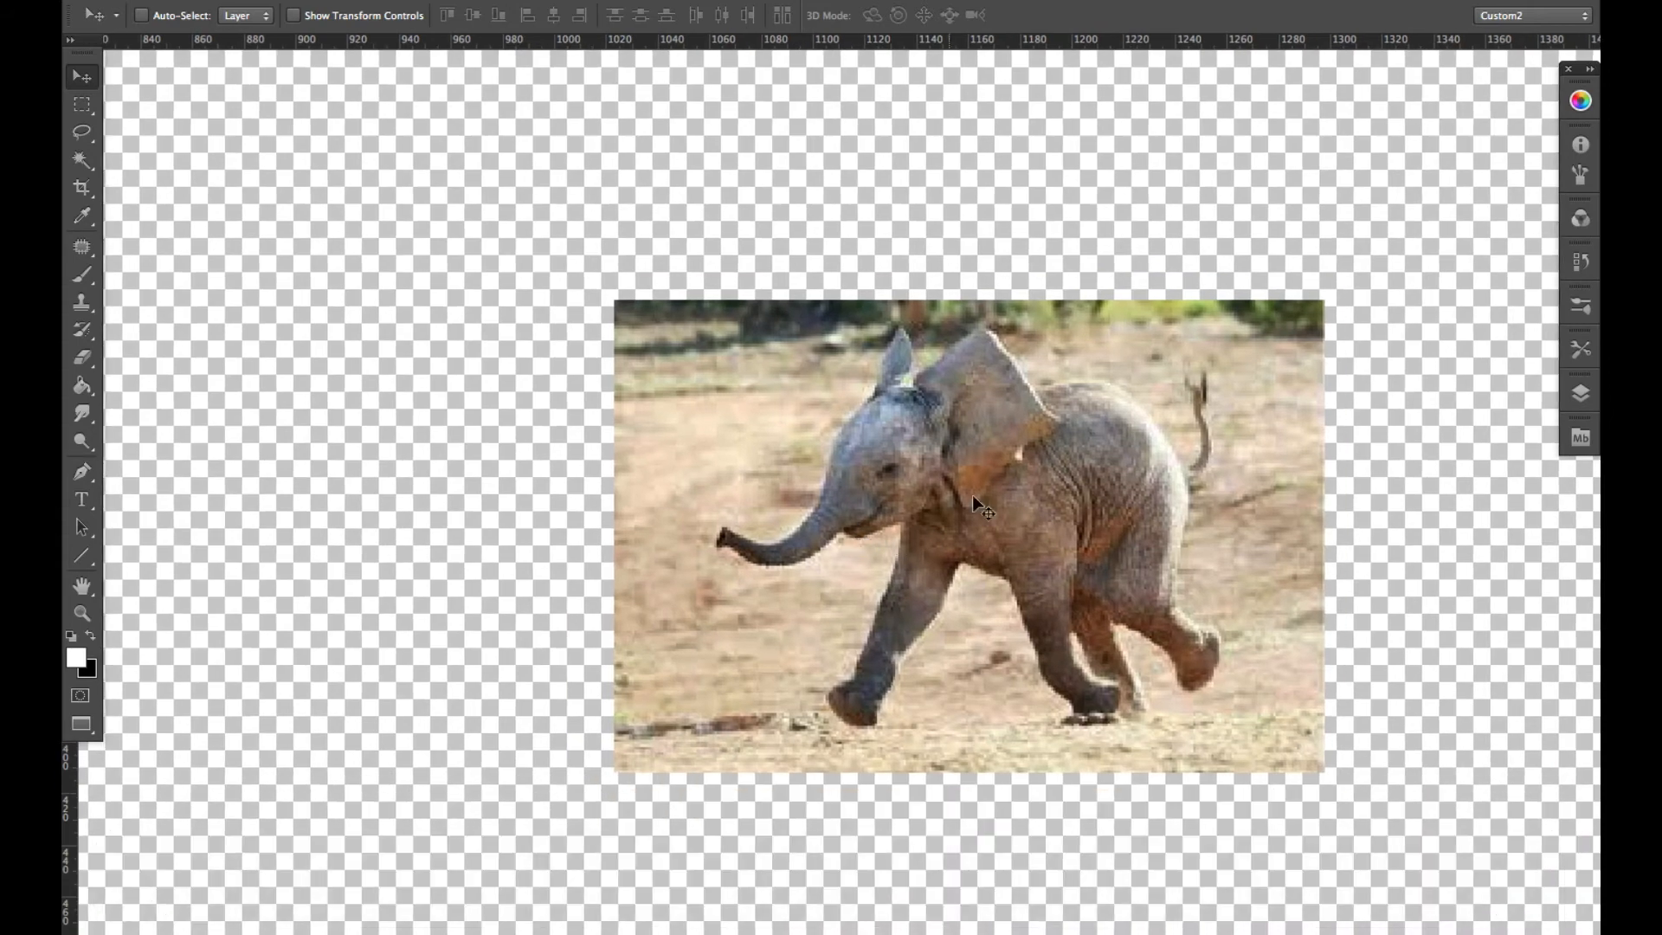
{"action": "key", "text": "e"}
{"action": "left_click", "coordinate": [994, 506]}
{"action": "left_click", "coordinate": [994, 340]}
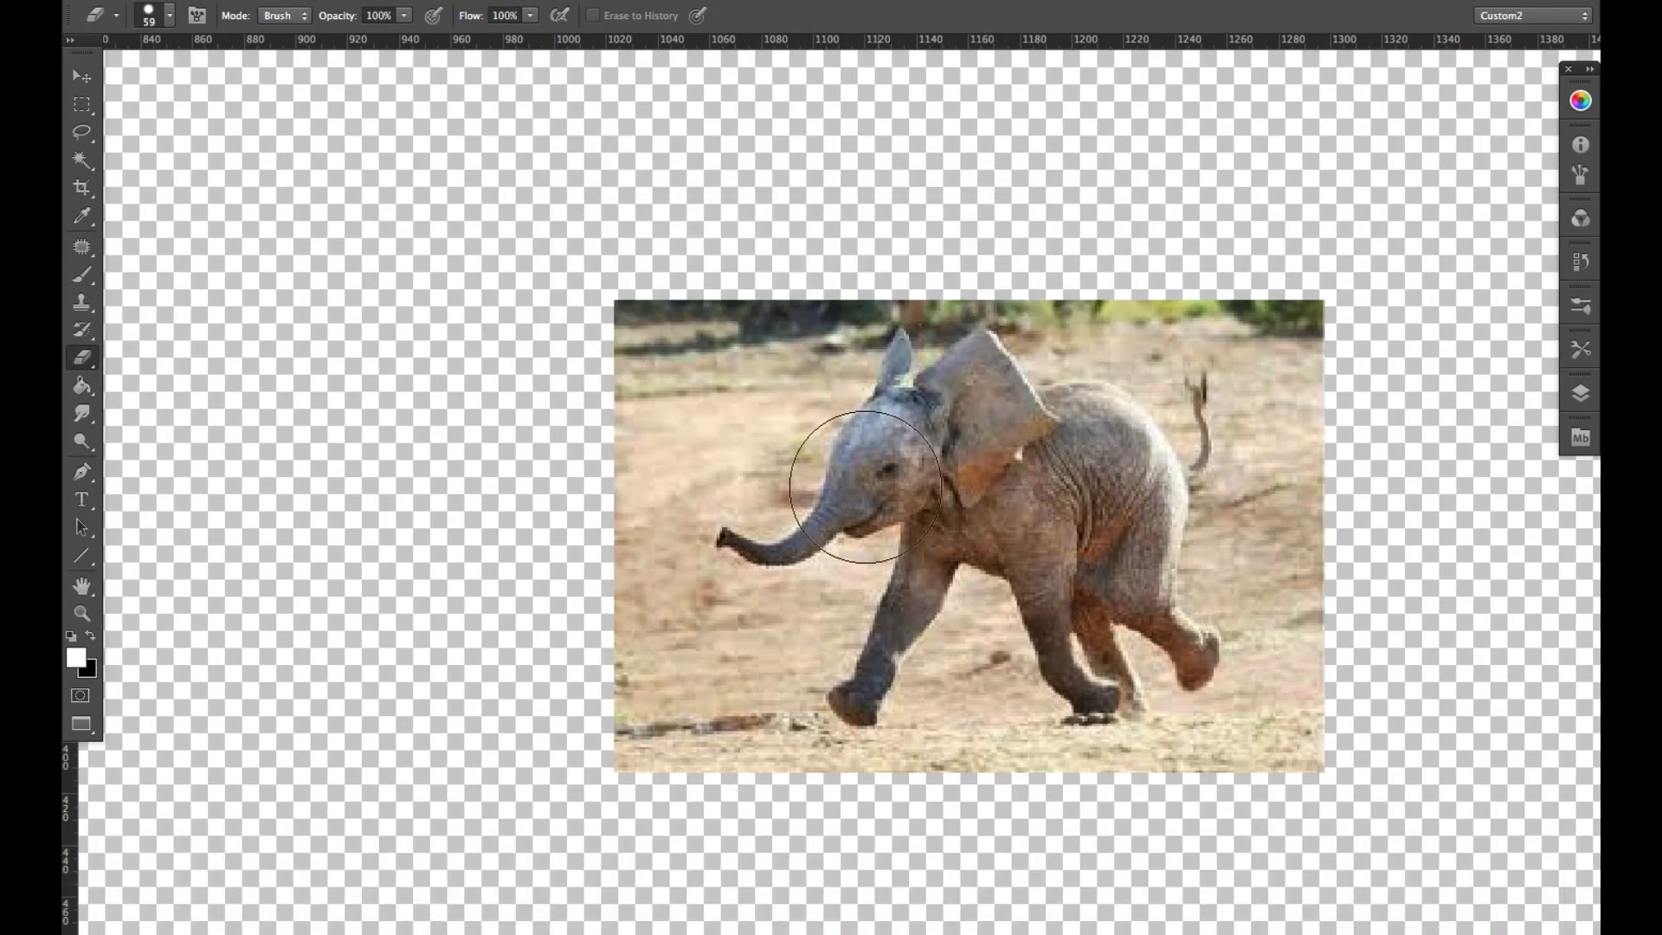
{"action": "mouse_move", "coordinate": [864, 416]}
{"action": "left_mouse_down"}
{"action": "mouse_move", "coordinate": [798, 418]}
{"action": "mouse_move", "coordinate": [844, 401]}
{"action": "mouse_move", "coordinate": [793, 515]}
{"action": "mouse_move", "coordinate": [739, 520]}
{"action": "mouse_move", "coordinate": [713, 556]}
{"action": "mouse_move", "coordinate": [783, 584]}
{"action": "mouse_move", "coordinate": [749, 578]}
{"action": "mouse_move", "coordinate": [818, 576]}
{"action": "mouse_move", "coordinate": [837, 548]}
{"action": "mouse_move", "coordinate": [869, 546]}
{"action": "mouse_move", "coordinate": [845, 545]}
{"action": "mouse_move", "coordinate": [896, 496]}
{"action": "mouse_move", "coordinate": [892, 431]}
{"action": "mouse_move", "coordinate": [804, 455]}
{"action": "mouse_move", "coordinate": [908, 445]}
{"action": "left_mouse_up"}
{"action": "key", "text": "w"}
{"action": "left_click", "coordinate": [1051, 489]}
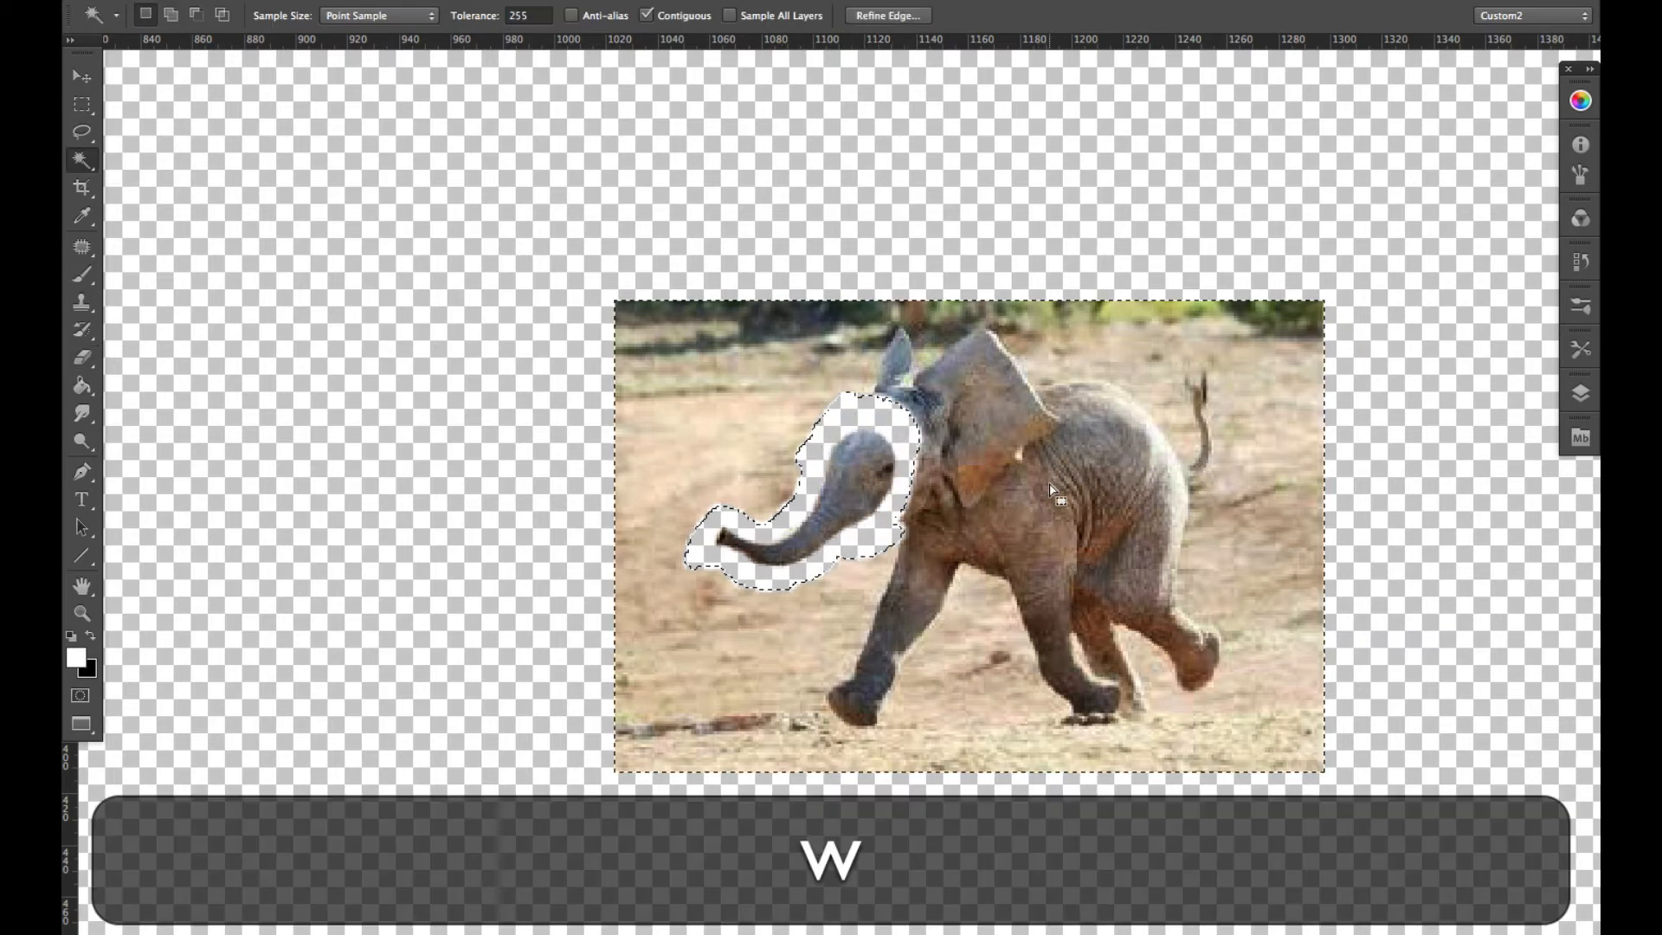
{"action": "key", "text": "BackSpace"}
{"action": "key", "text": "super+d"}
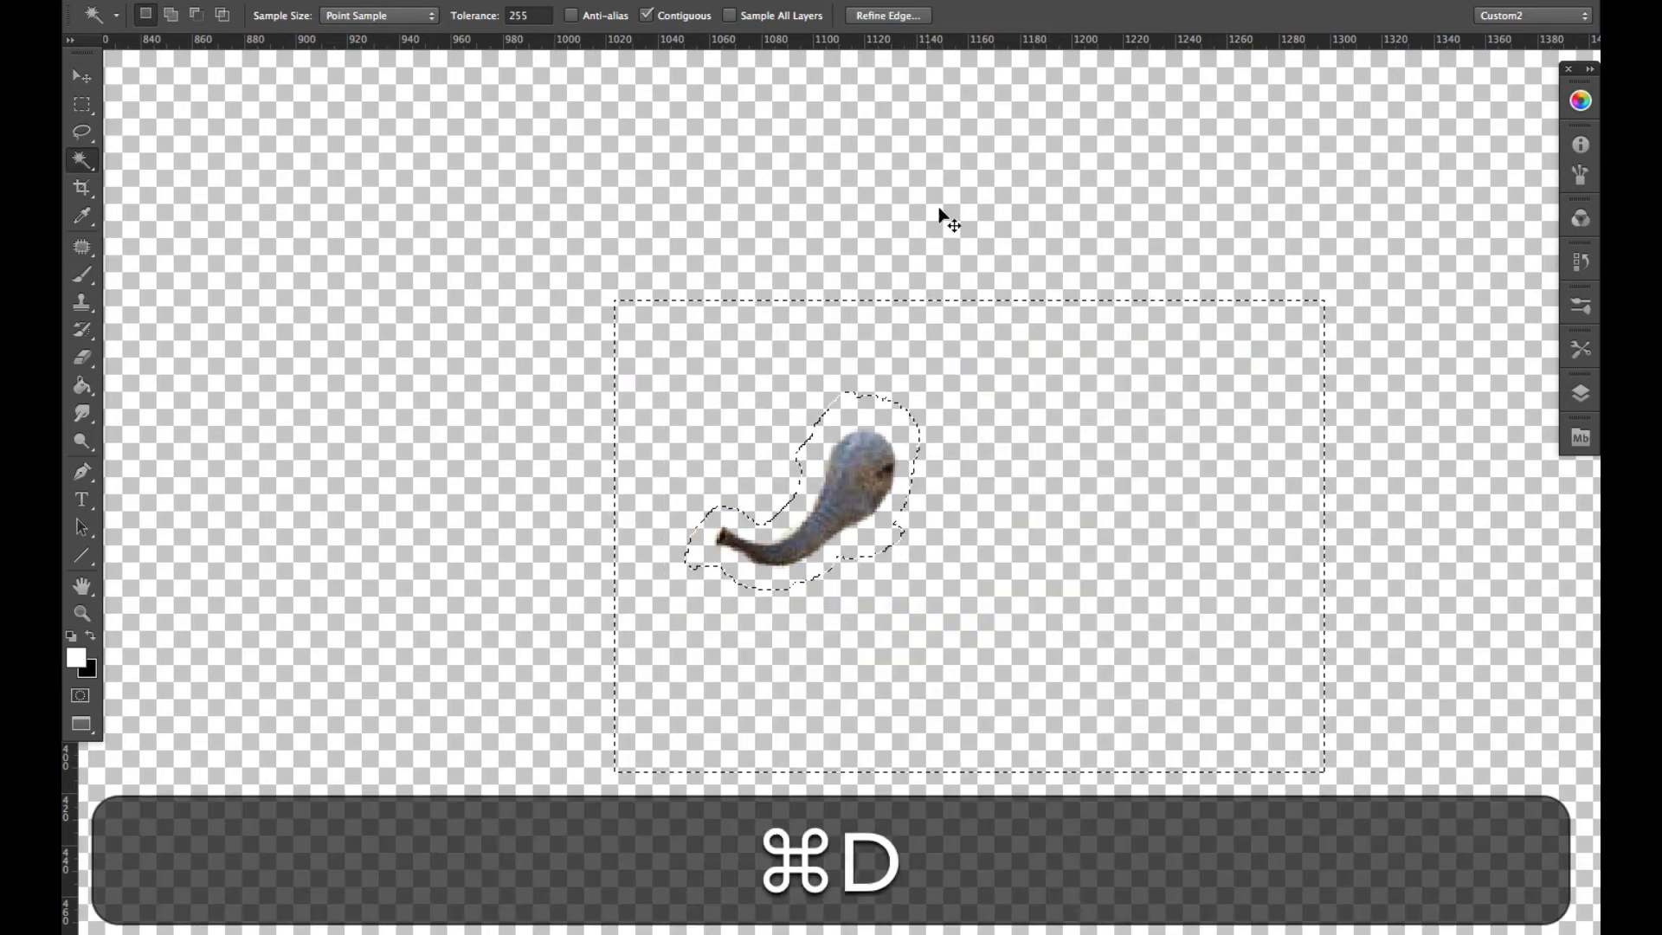
- Enlarge the isolated elephant trunk proportionally about its centre to about 466% with Free Transform
{"action": "scroll", "coordinate": [927, 420], "scroll_direction": "up", "scroll_amount": 3}
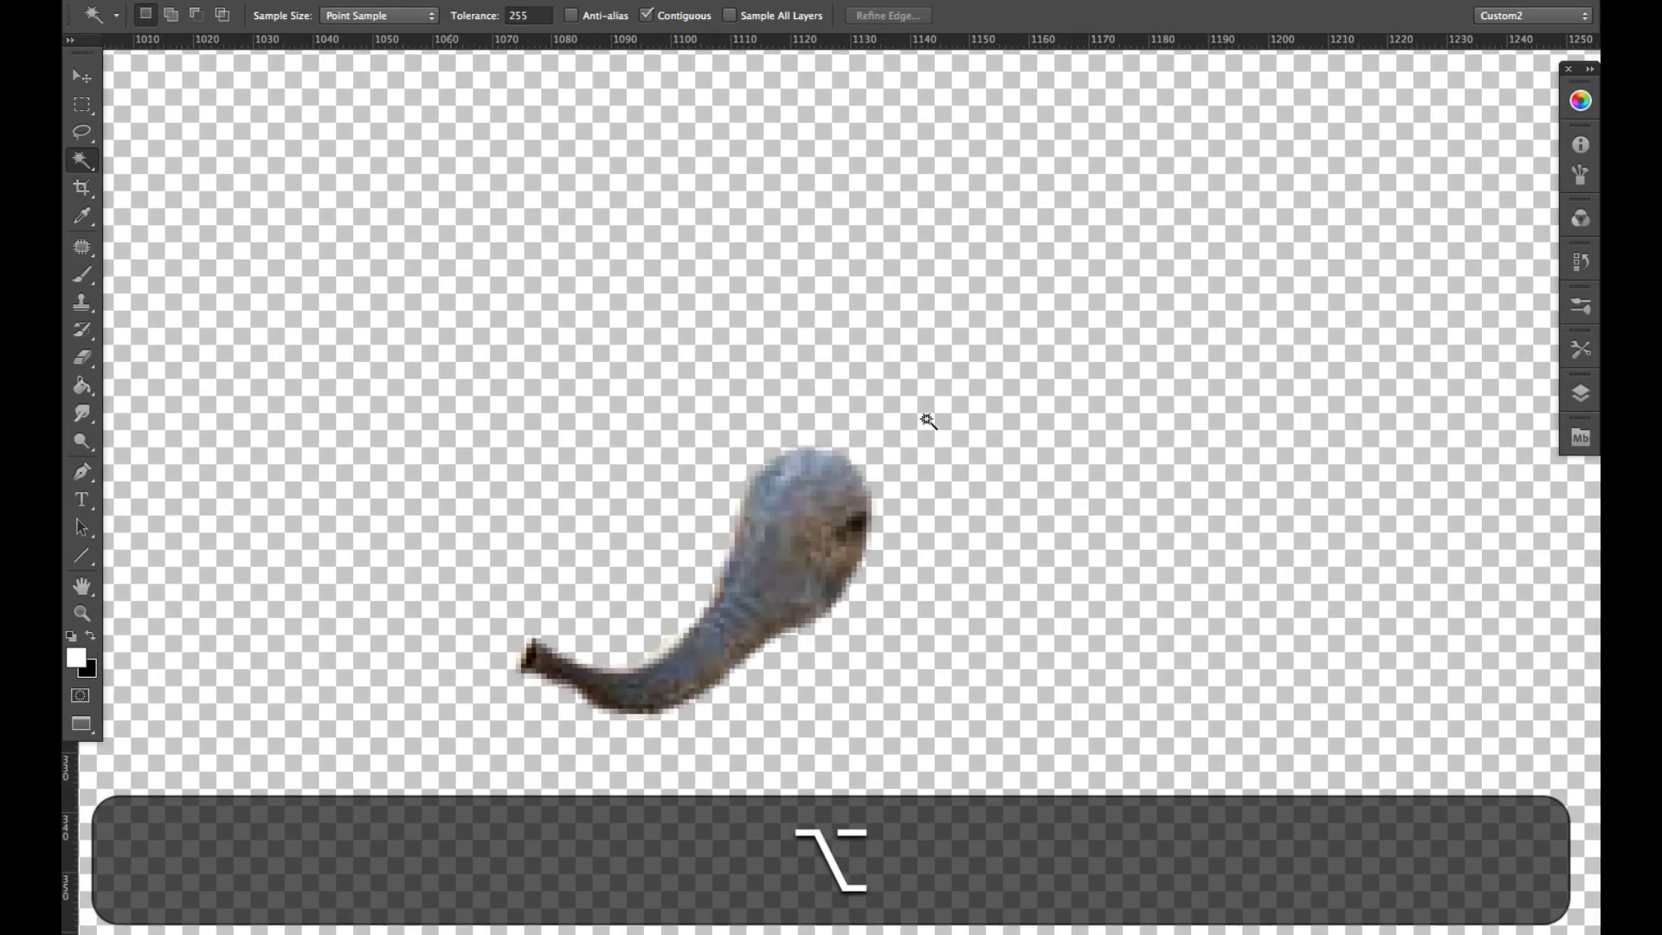
{"action": "scroll", "coordinate": [927, 420], "scroll_direction": "down", "scroll_amount": 5}
{"action": "key", "text": "alt+super+t"}
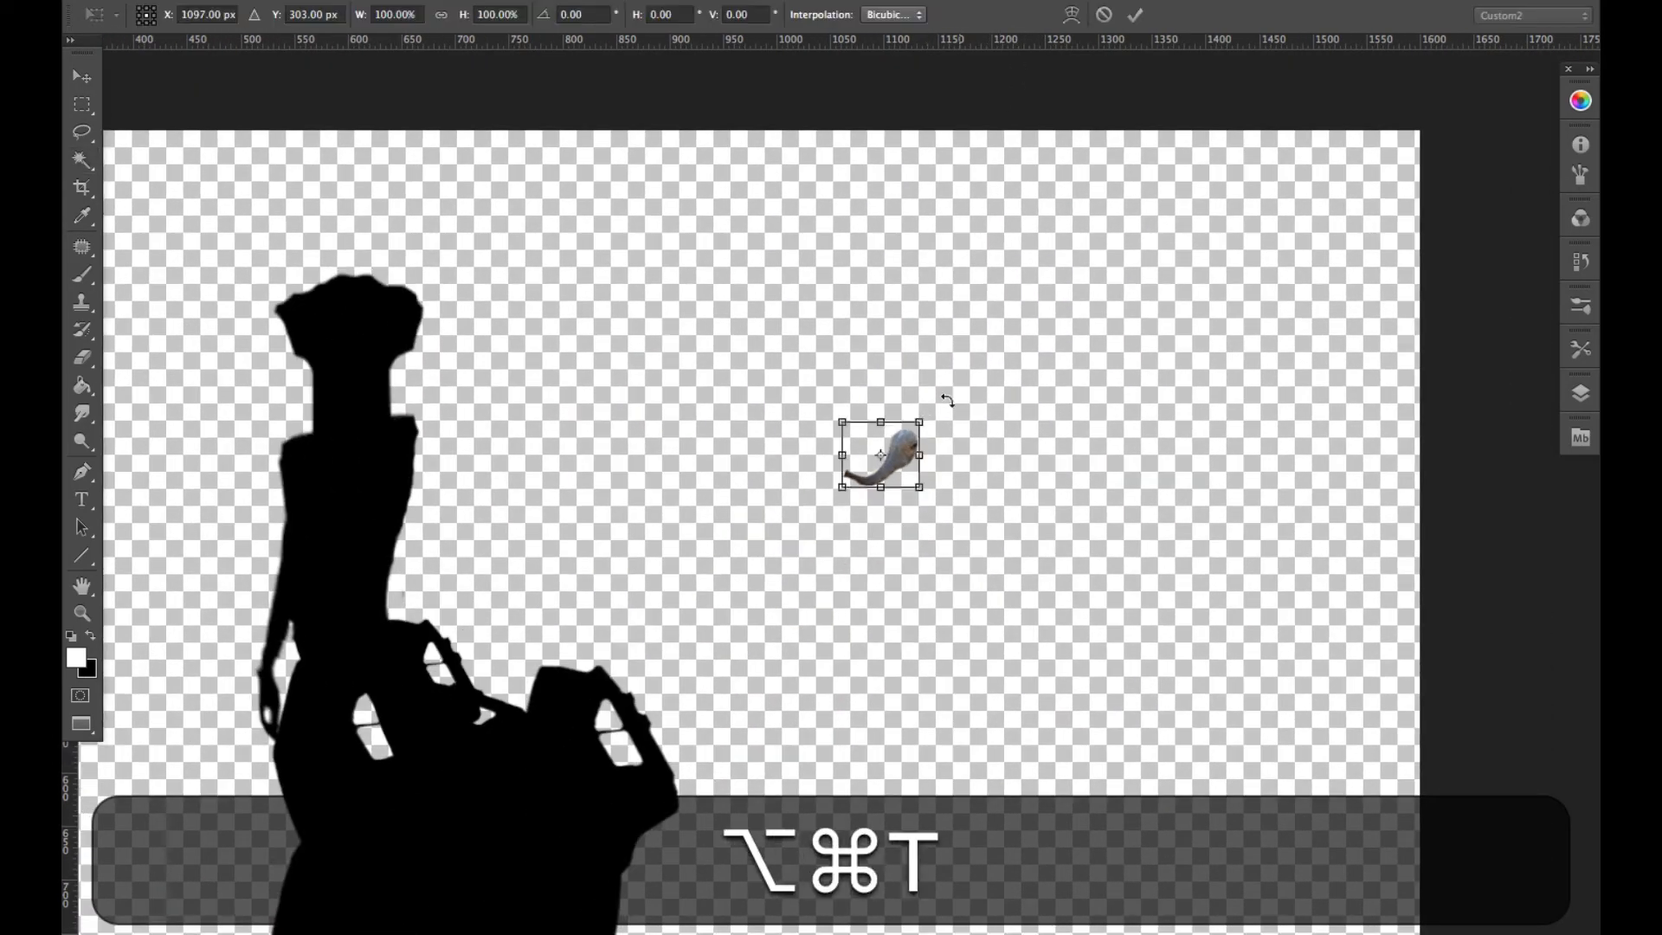
{"action": "left_click_drag", "start_coordinate": [919, 422], "coordinate": [1037, 347]}
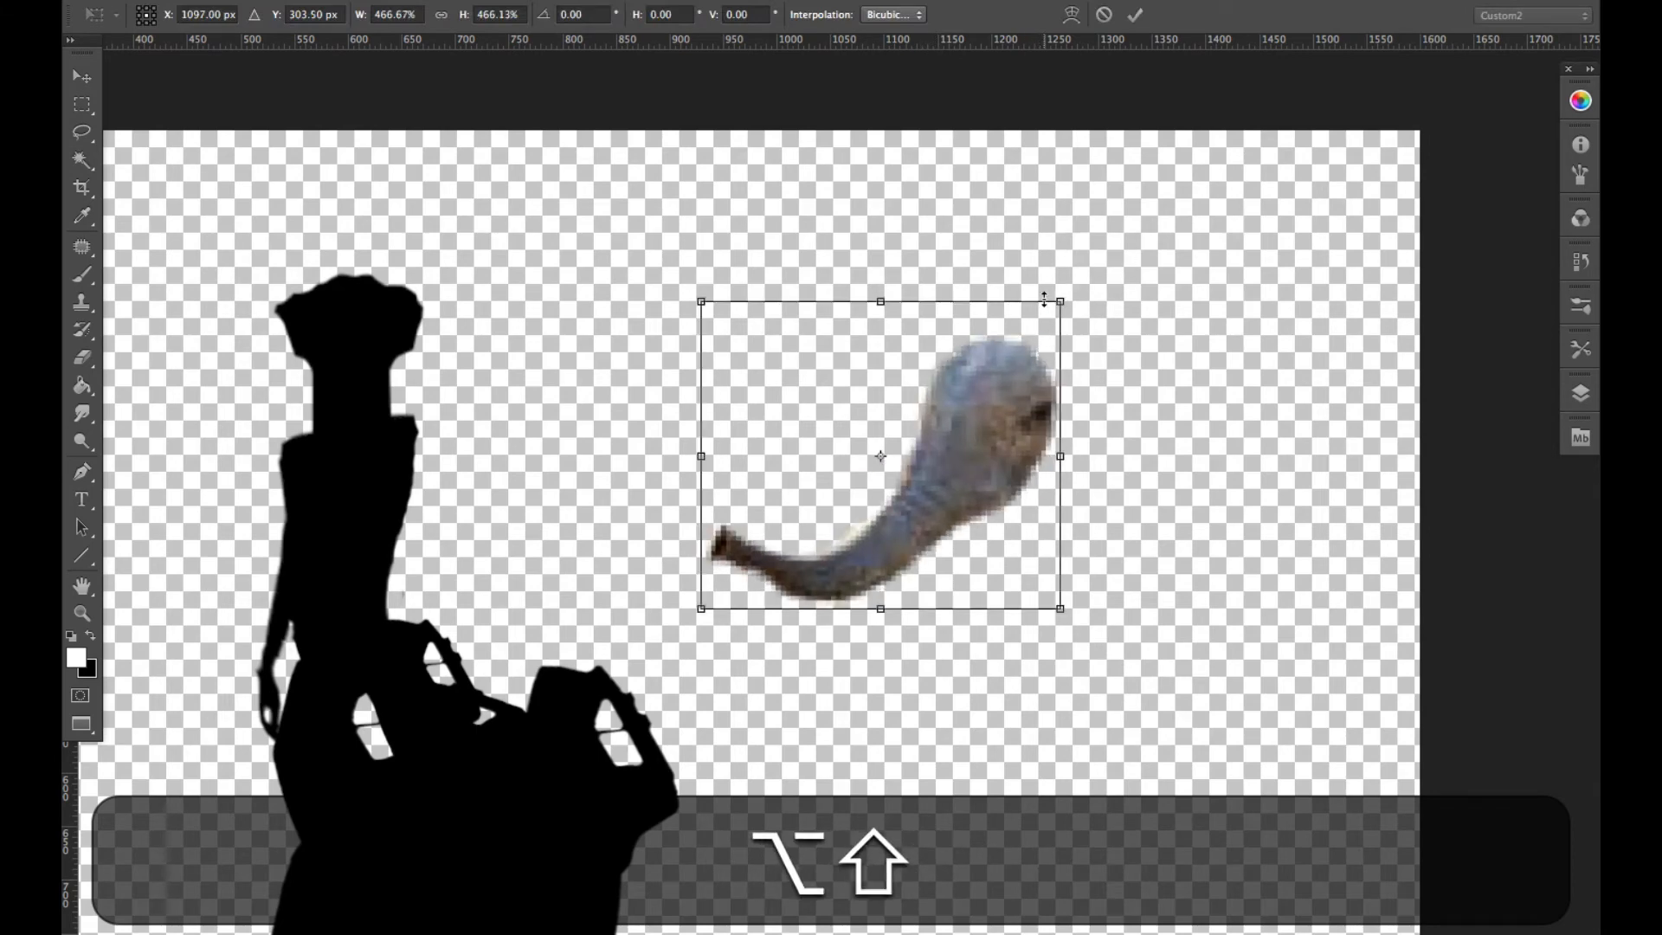
{"action": "key", "text": "Return"}
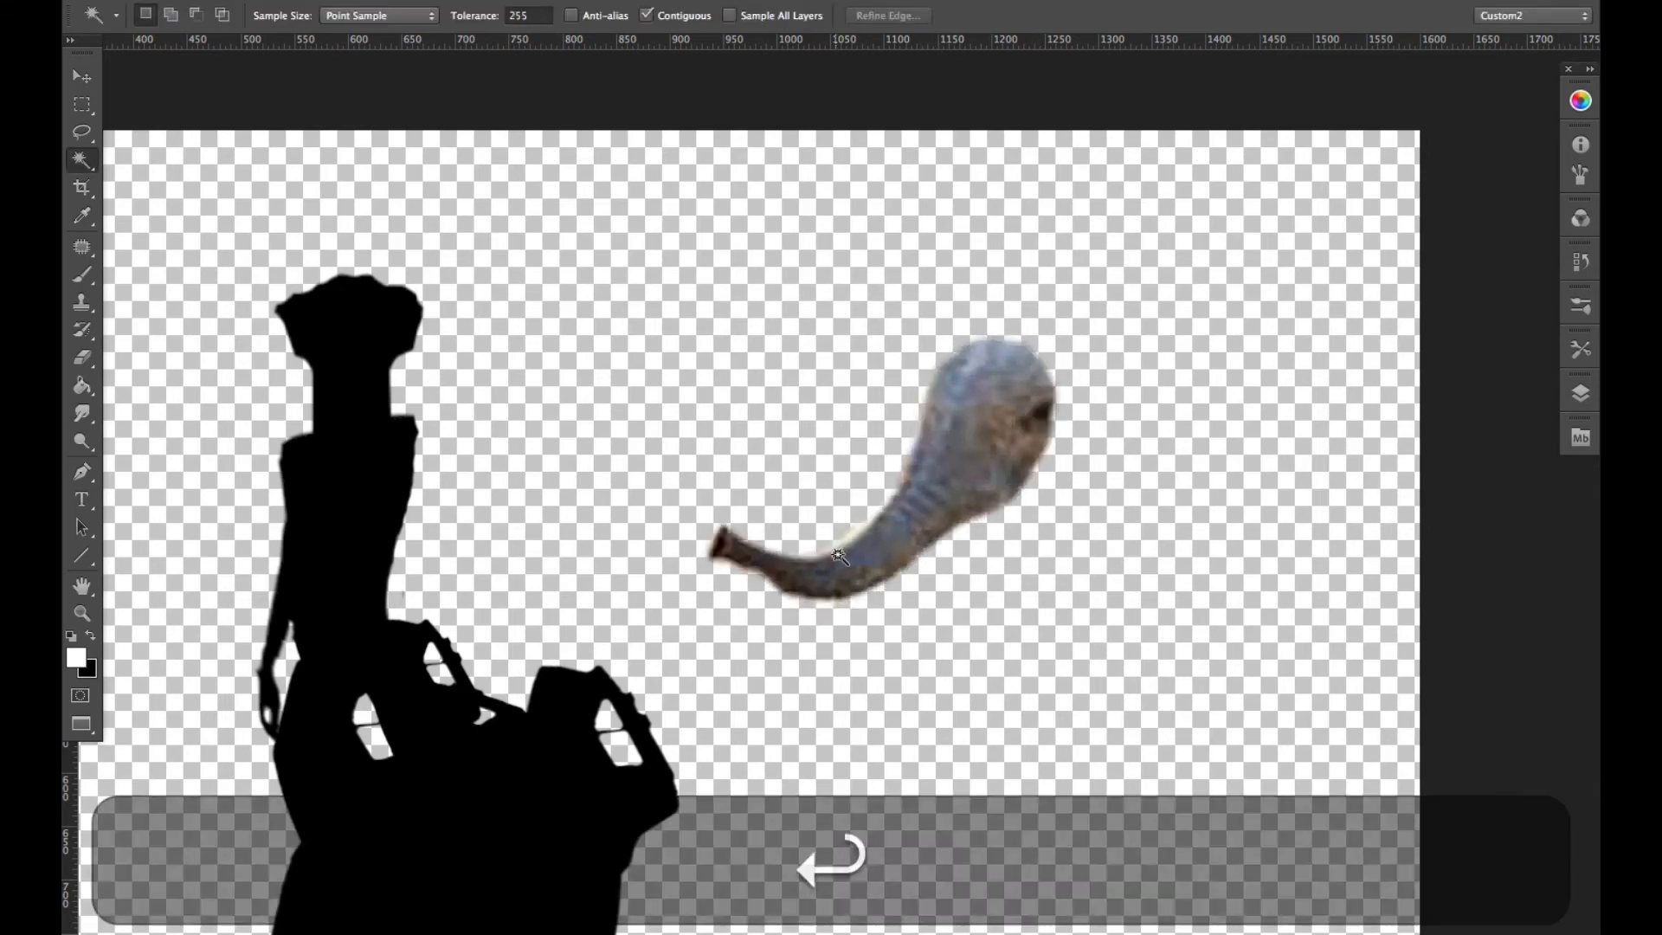
- Try to fill the elephant trunk cutout with the black background color
{"action": "key", "text": "super"}
{"action": "key", "text": "super+BackSpace"}
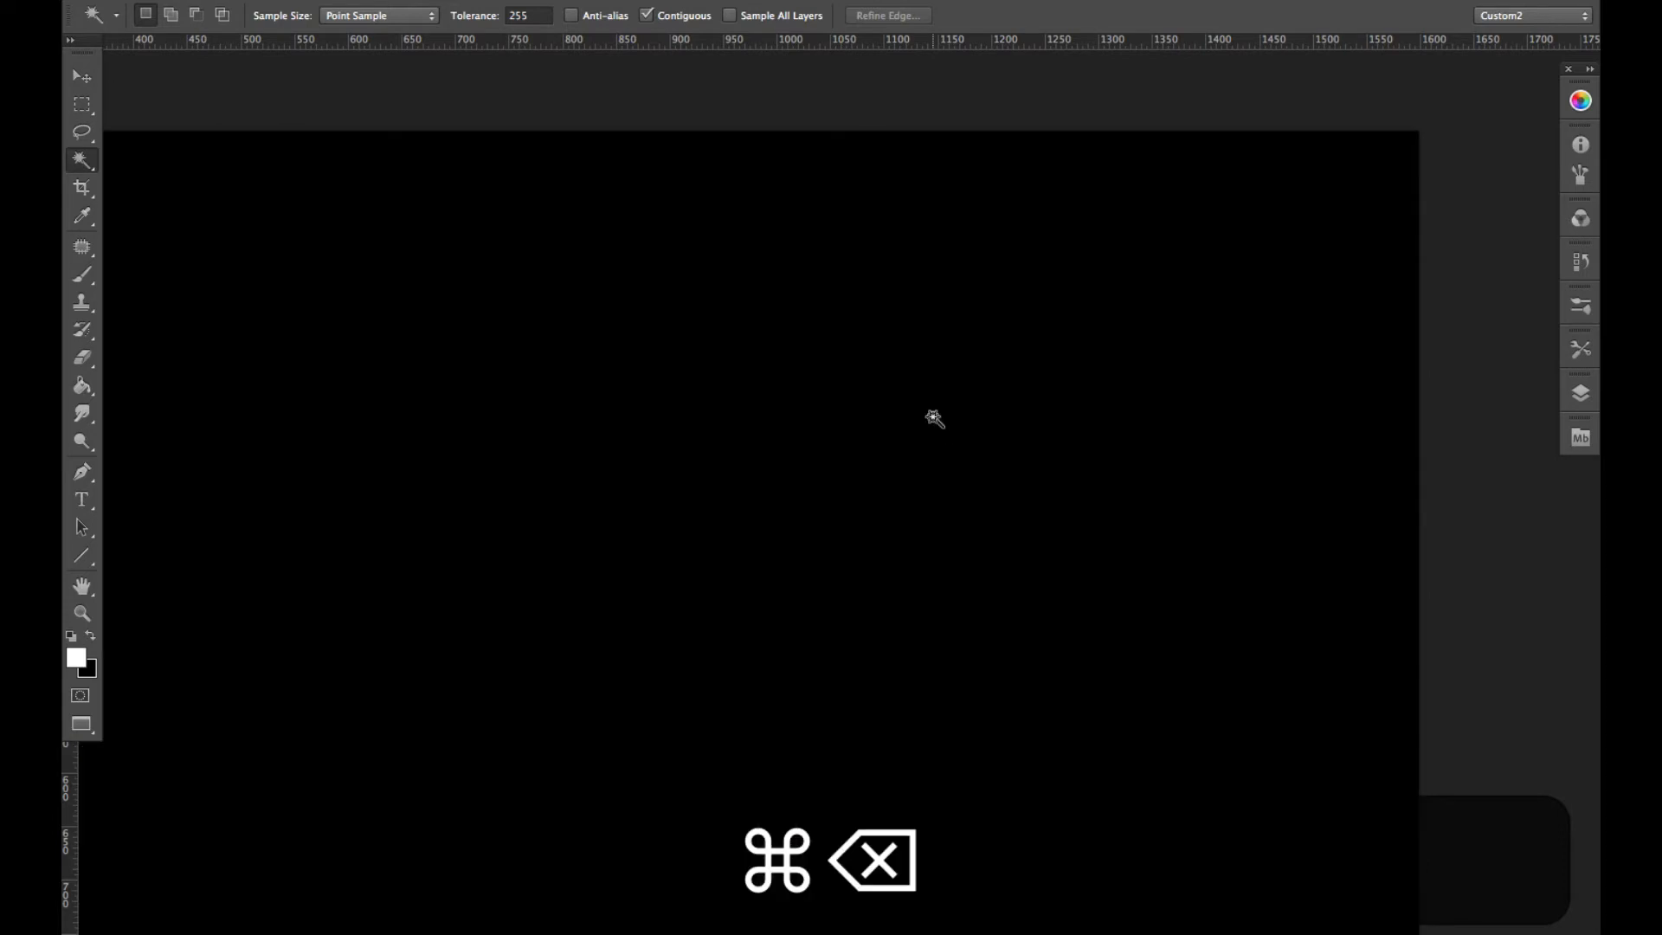
{"action": "key", "text": "super+z"}
- Delete the elephant trunk's images layer at the head of the layer stack
{"action": "left_click", "coordinate": [1581, 393]}
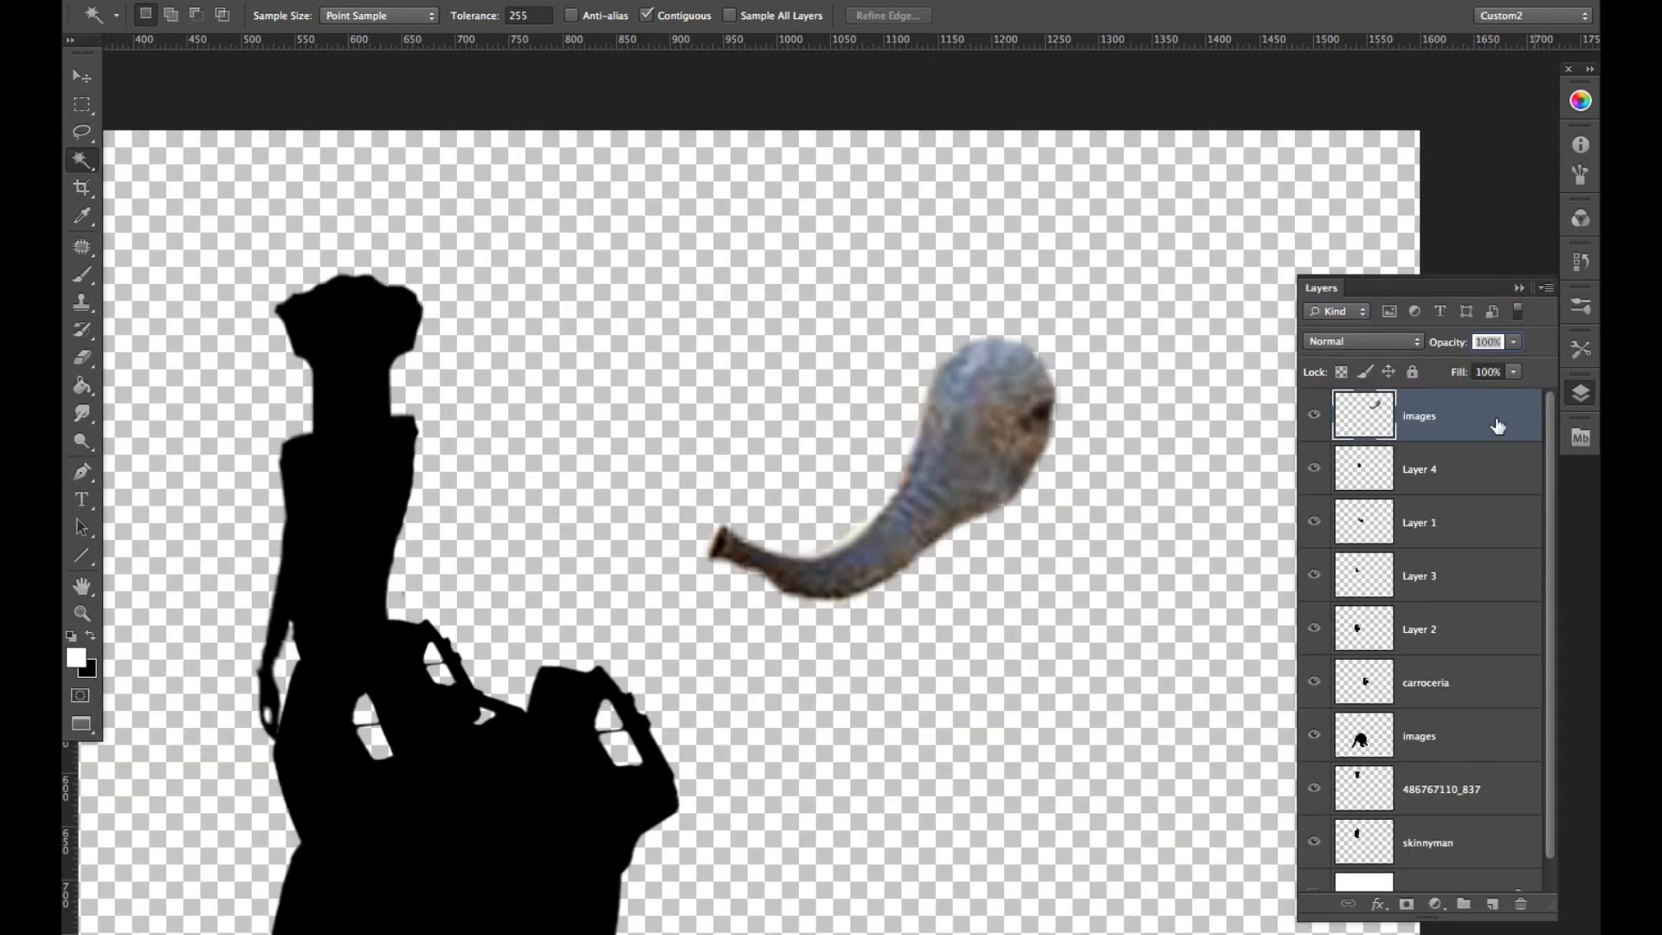
{"action": "left_click", "coordinate": [1521, 905]}
{"action": "left_click", "coordinate": [1525, 287]}
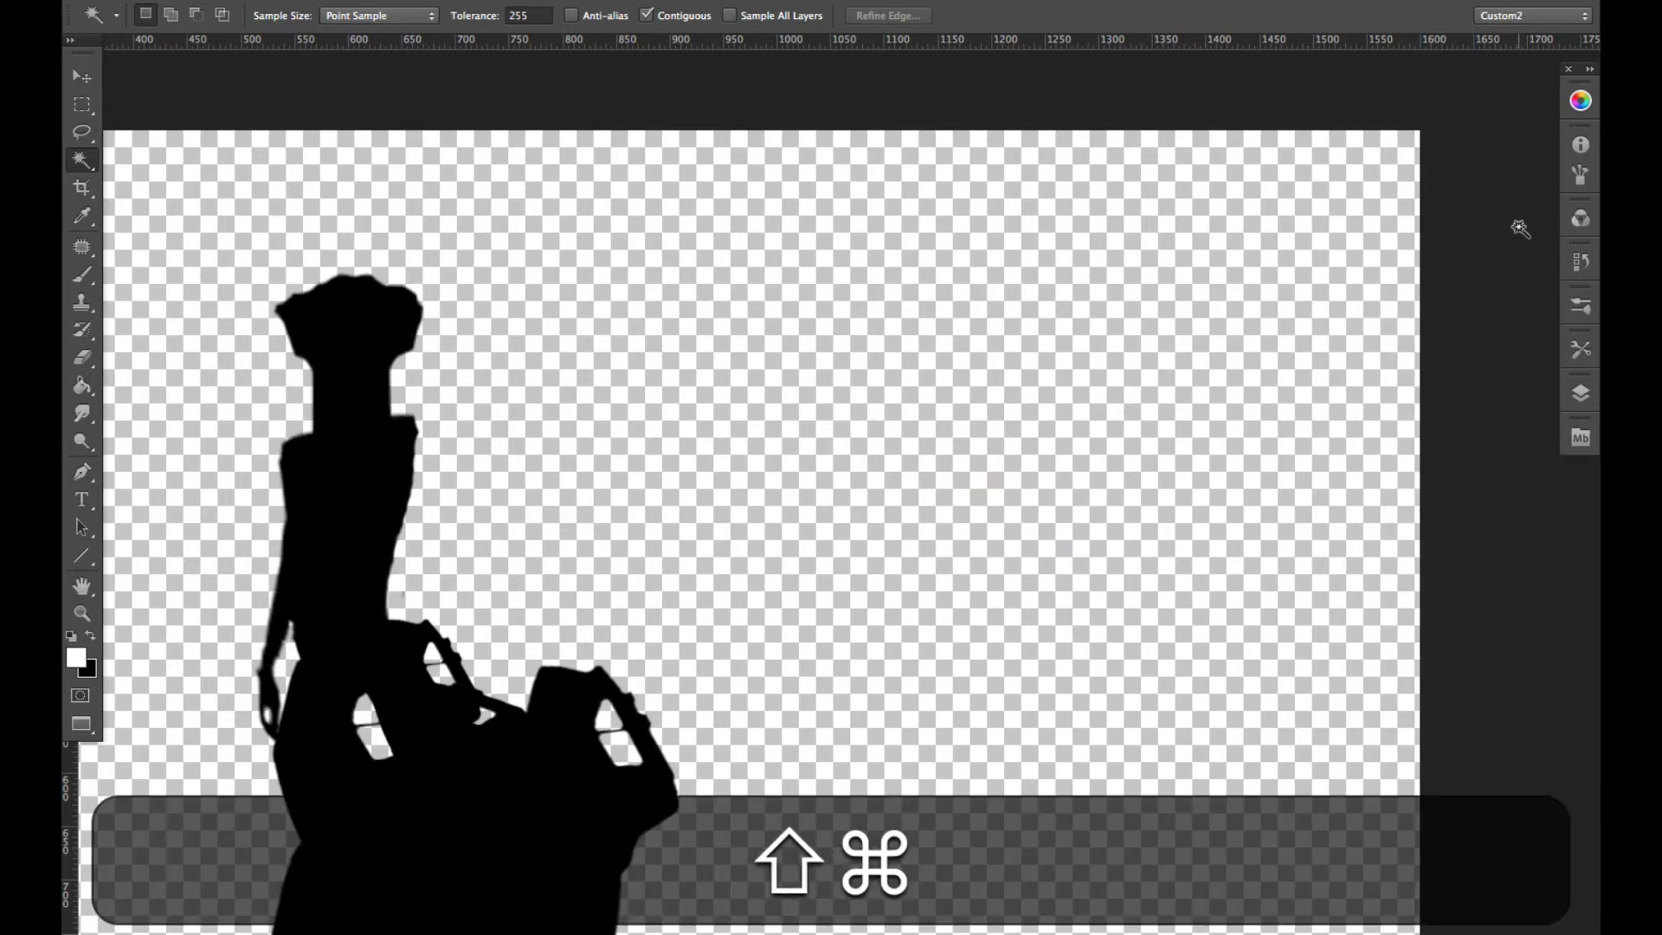
- Place the squid photo Lesser_Flying_Squid_-_Todaropsis_eblanae.jpg from the Source Images folder into the document
{"action": "key", "text": "alt+shift+super+2"}
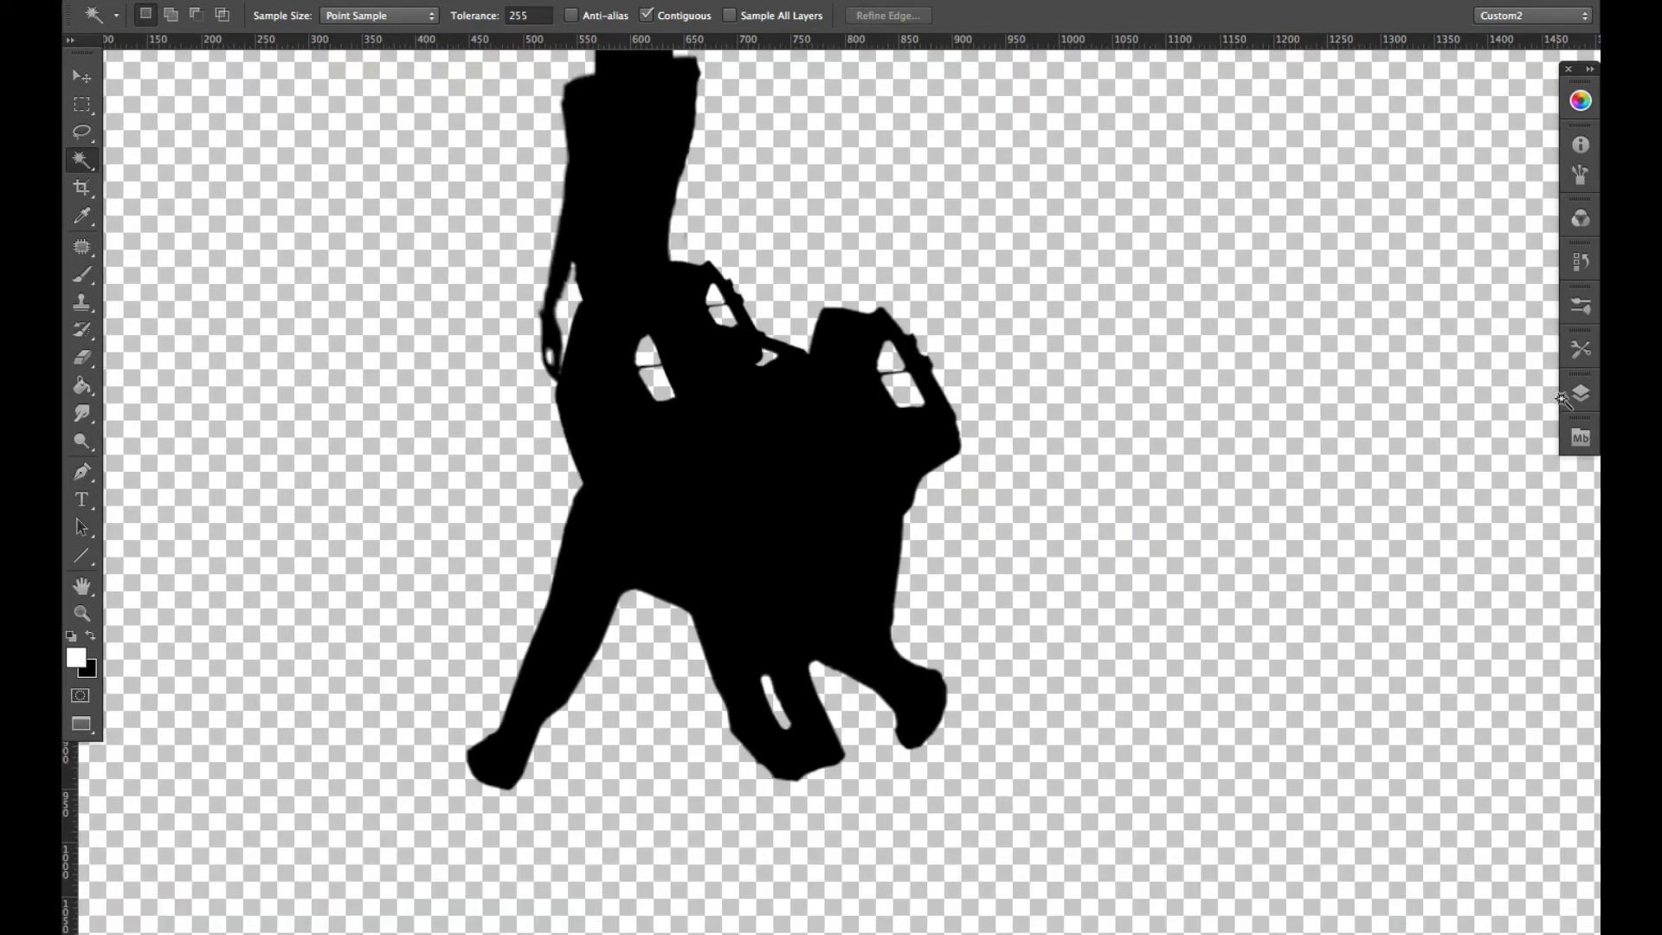
{"action": "left_click", "coordinate": [1581, 437]}
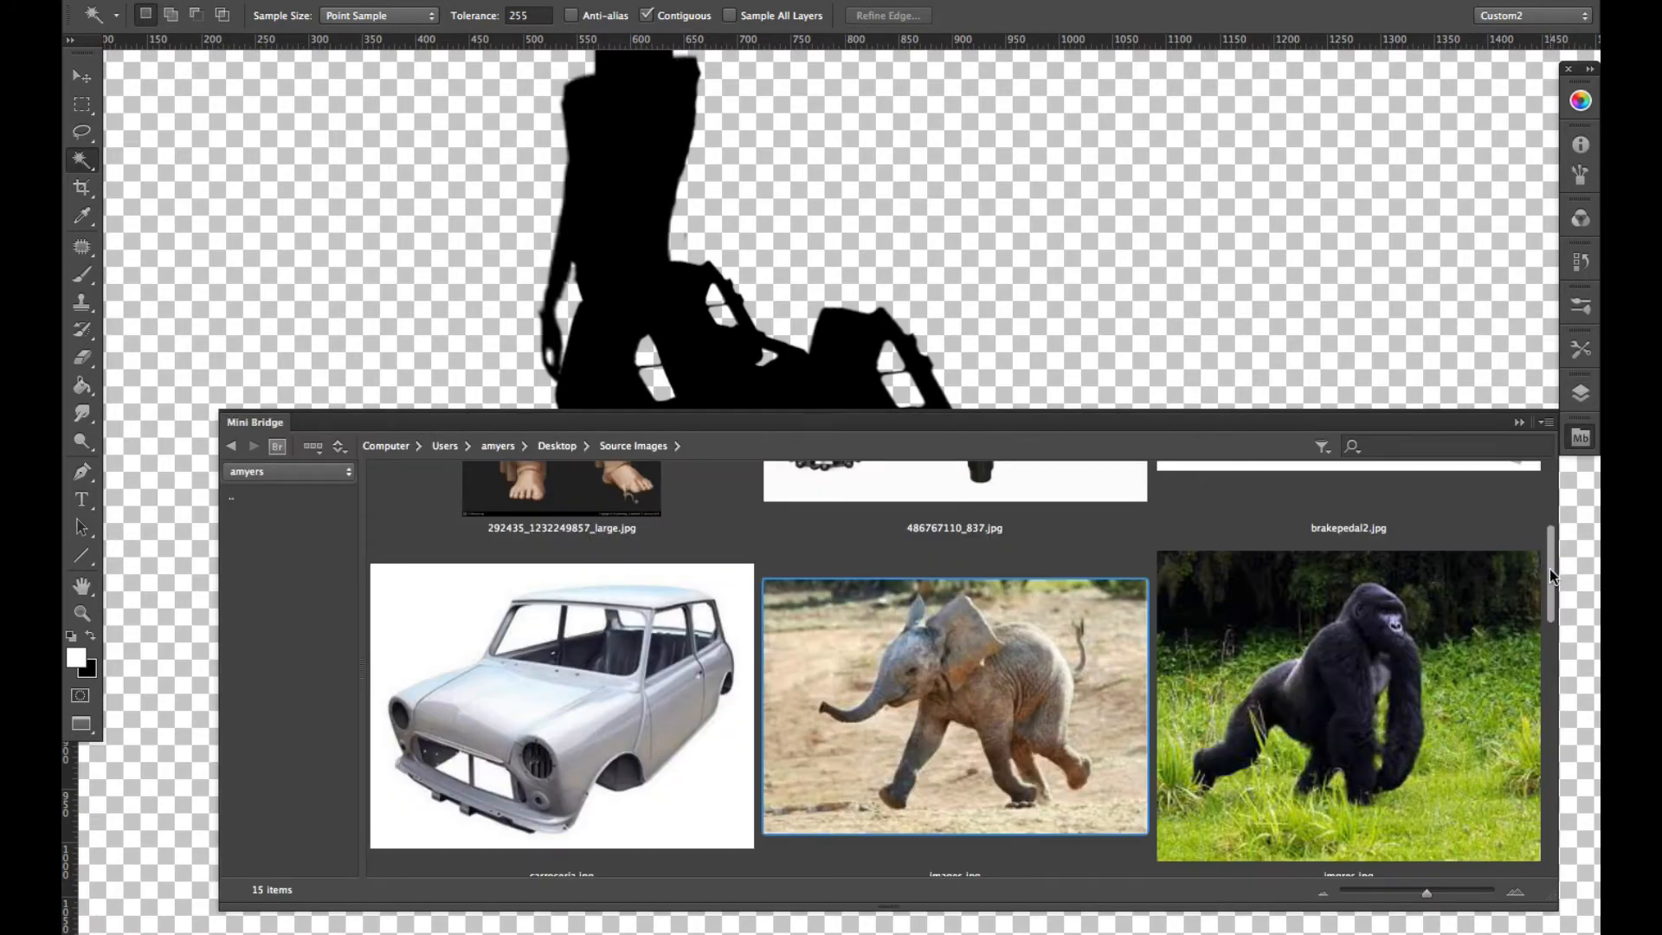
{"action": "left_click_drag", "start_coordinate": [1550, 568], "coordinate": [1518, 653]}
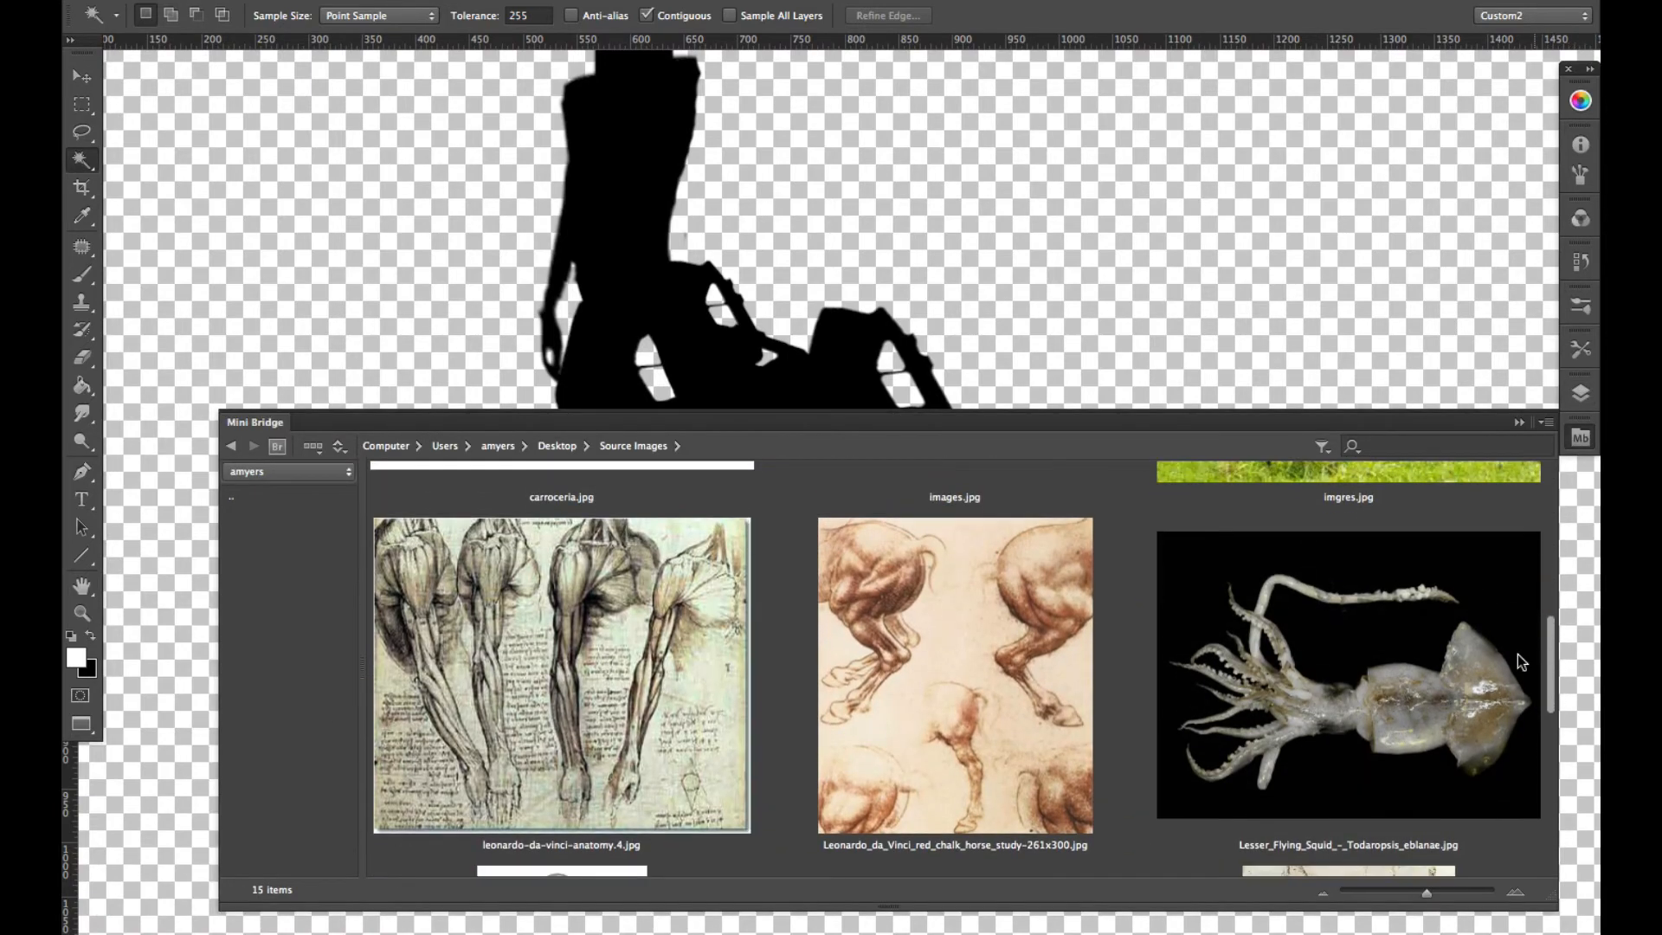
{"action": "left_click_drag", "start_coordinate": [1363, 695], "coordinate": [1269, 335]}
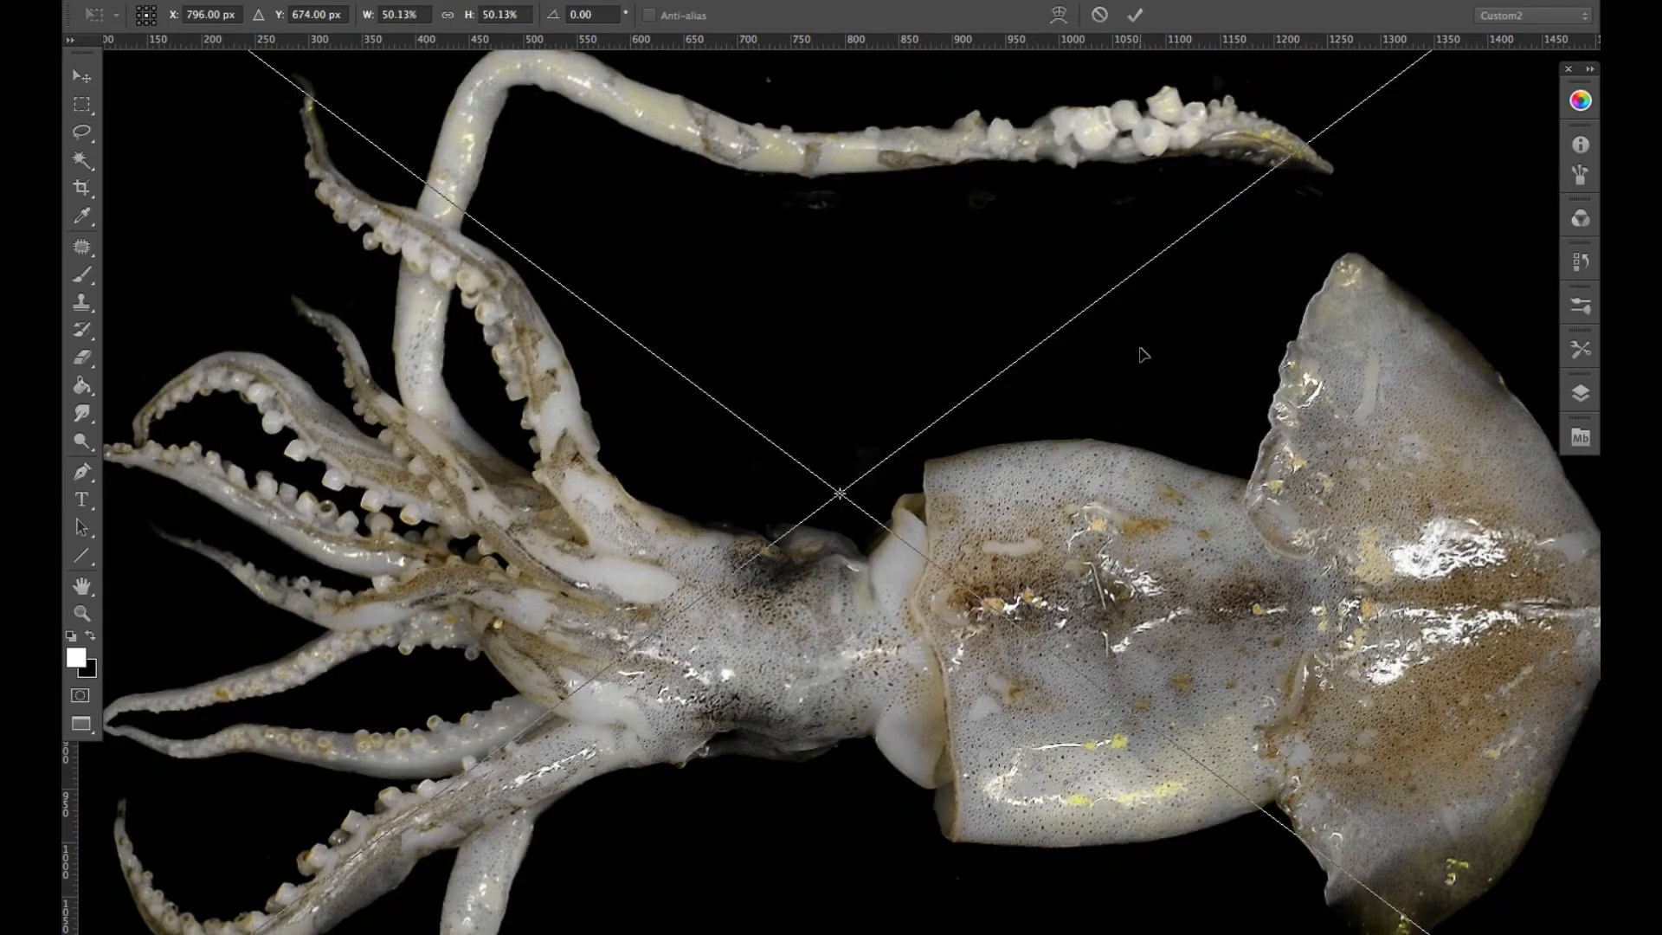
{"action": "key", "text": "Return"}
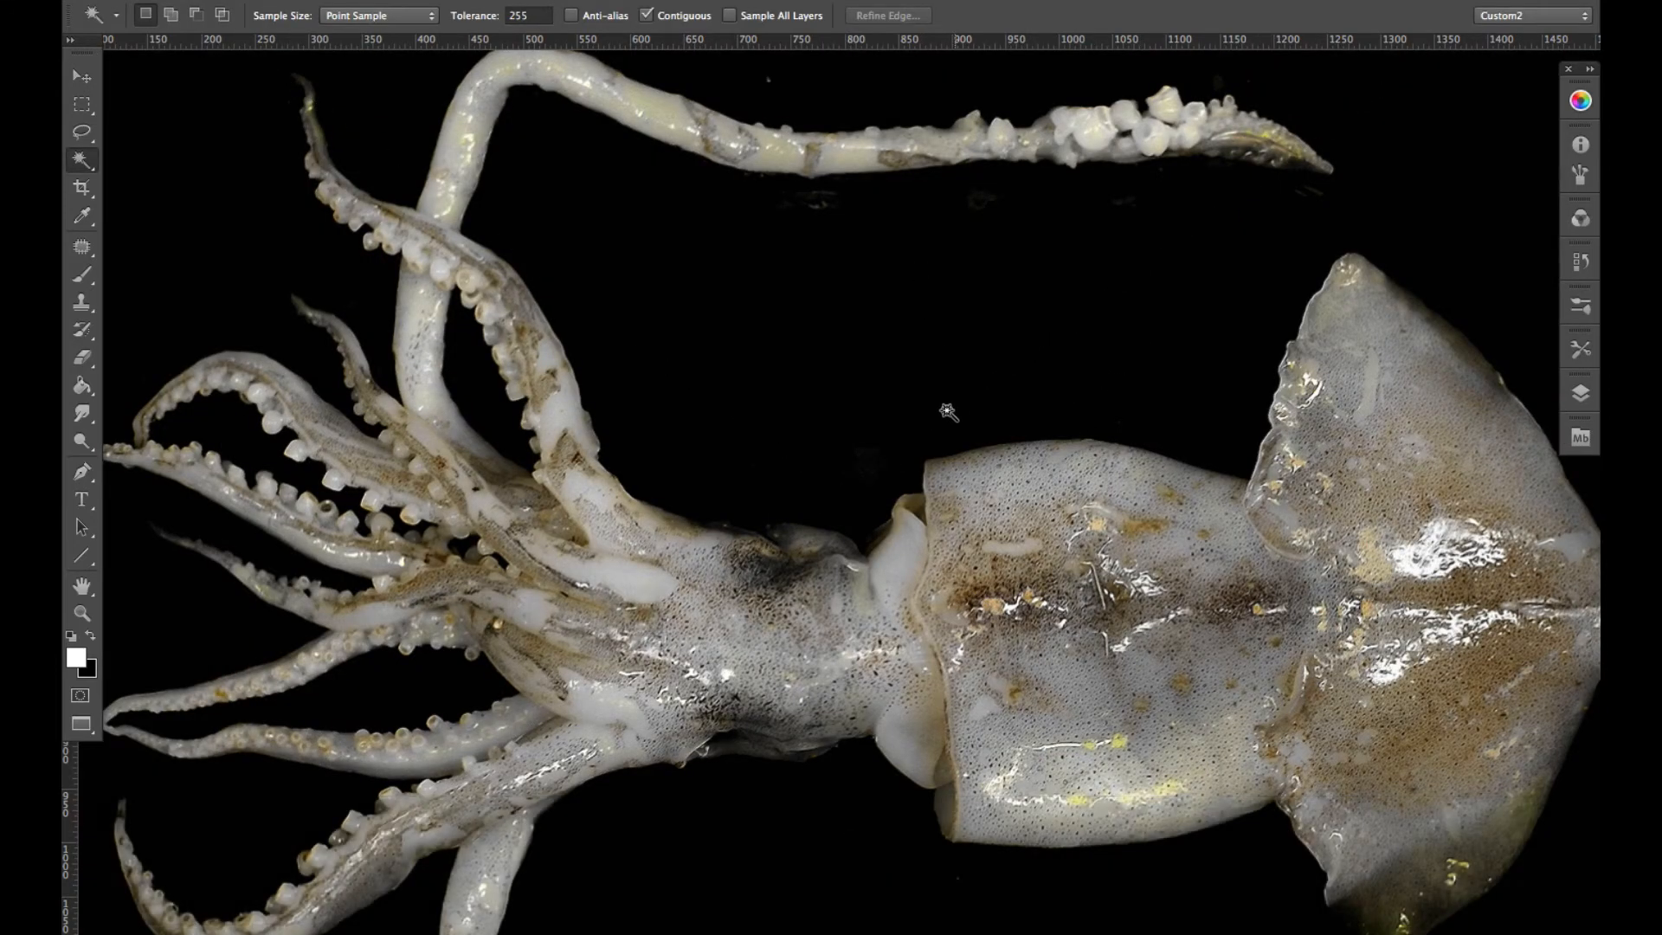
- Rasterize the squid layer and erase along the outer edge of the uppermost suckered tentacle with the Eraser at brush size 26
{"action": "key", "text": "e"}
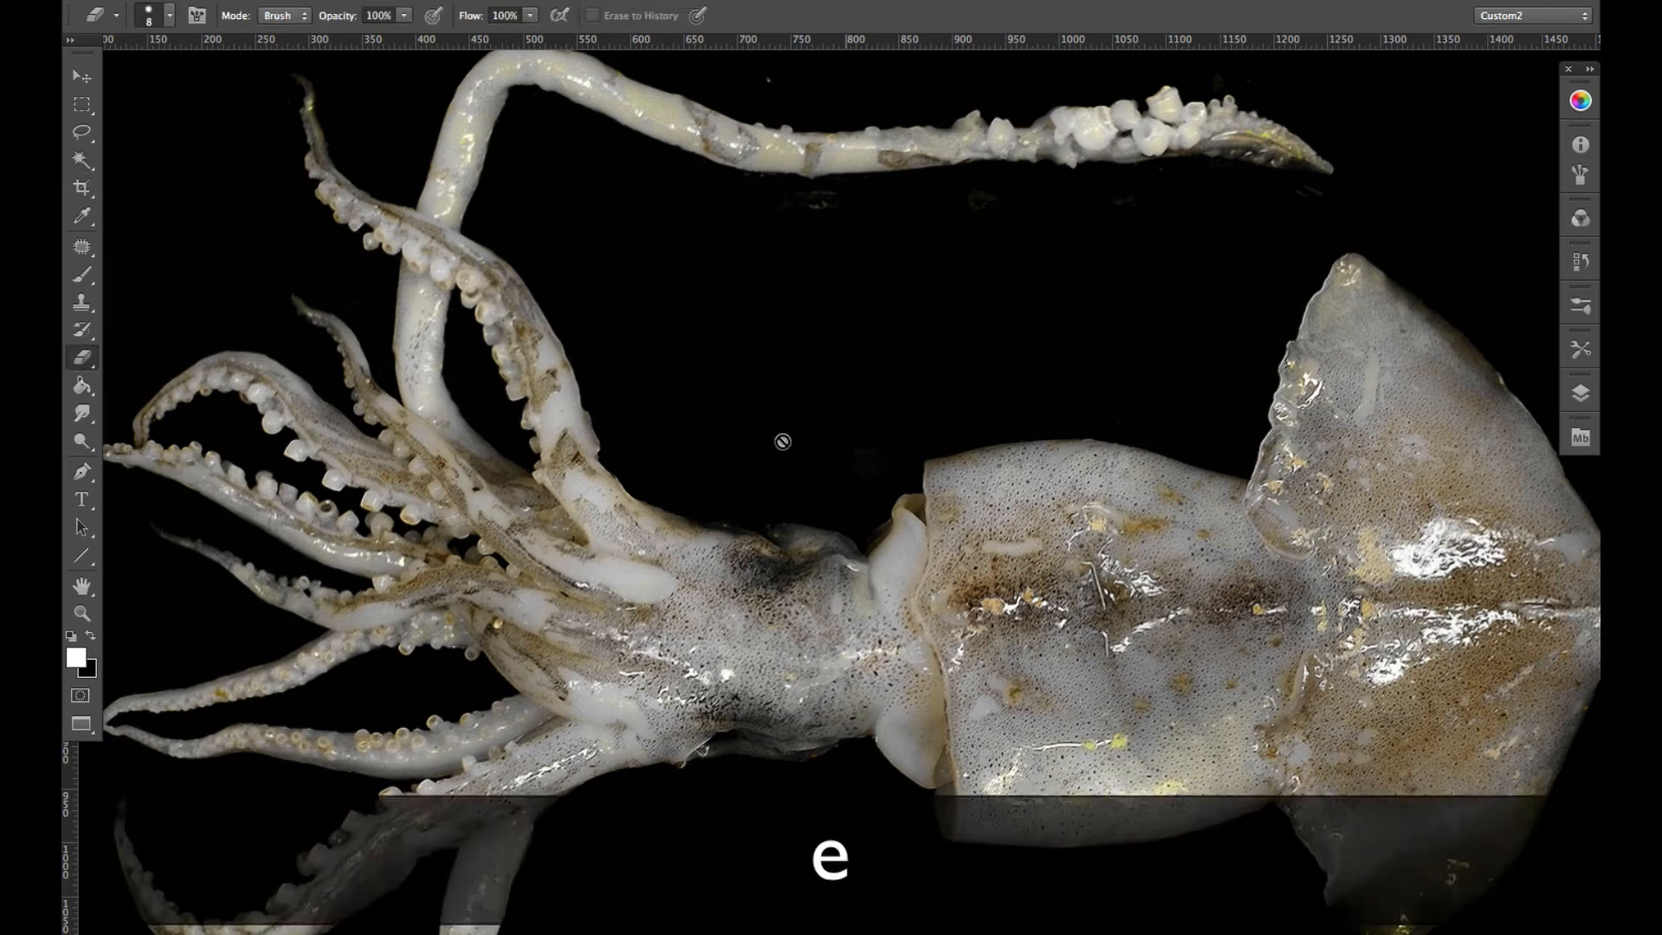
{"action": "left_click", "coordinate": [725, 460]}
{"action": "left_click", "coordinate": [987, 341]}
{"action": "key", "text": "space"}
{"action": "mouse_move", "coordinate": [717, 430]}
{"action": "left_mouse_down"}
{"action": "mouse_move", "coordinate": [891, 363]}
{"action": "mouse_move", "coordinate": [932, 312]}
{"action": "mouse_move", "coordinate": [935, 508]}
{"action": "left_mouse_up"}
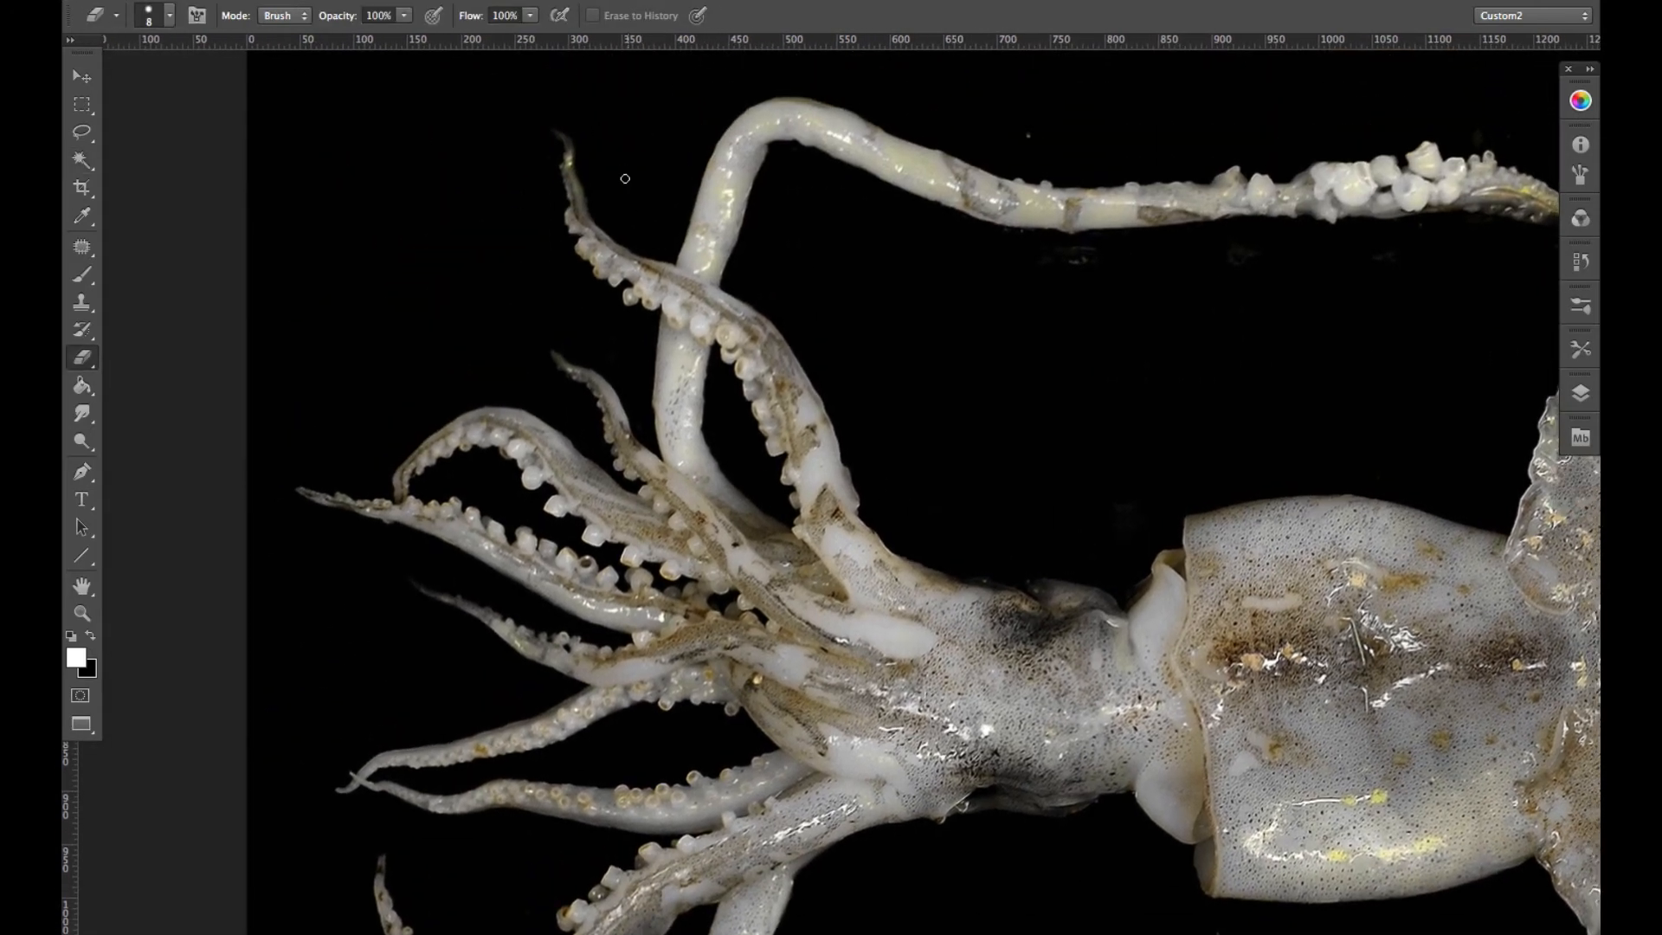
{"action": "left_click_drag", "start_coordinate": [656, 180], "coordinate": [674, 180]}
{"action": "mouse_move", "coordinate": [620, 131]}
{"action": "left_mouse_down"}
{"action": "mouse_move", "coordinate": [587, 148]}
{"action": "mouse_move", "coordinate": [615, 223]}
{"action": "mouse_move", "coordinate": [787, 314]}
{"action": "mouse_move", "coordinate": [836, 397]}
{"action": "left_mouse_up"}
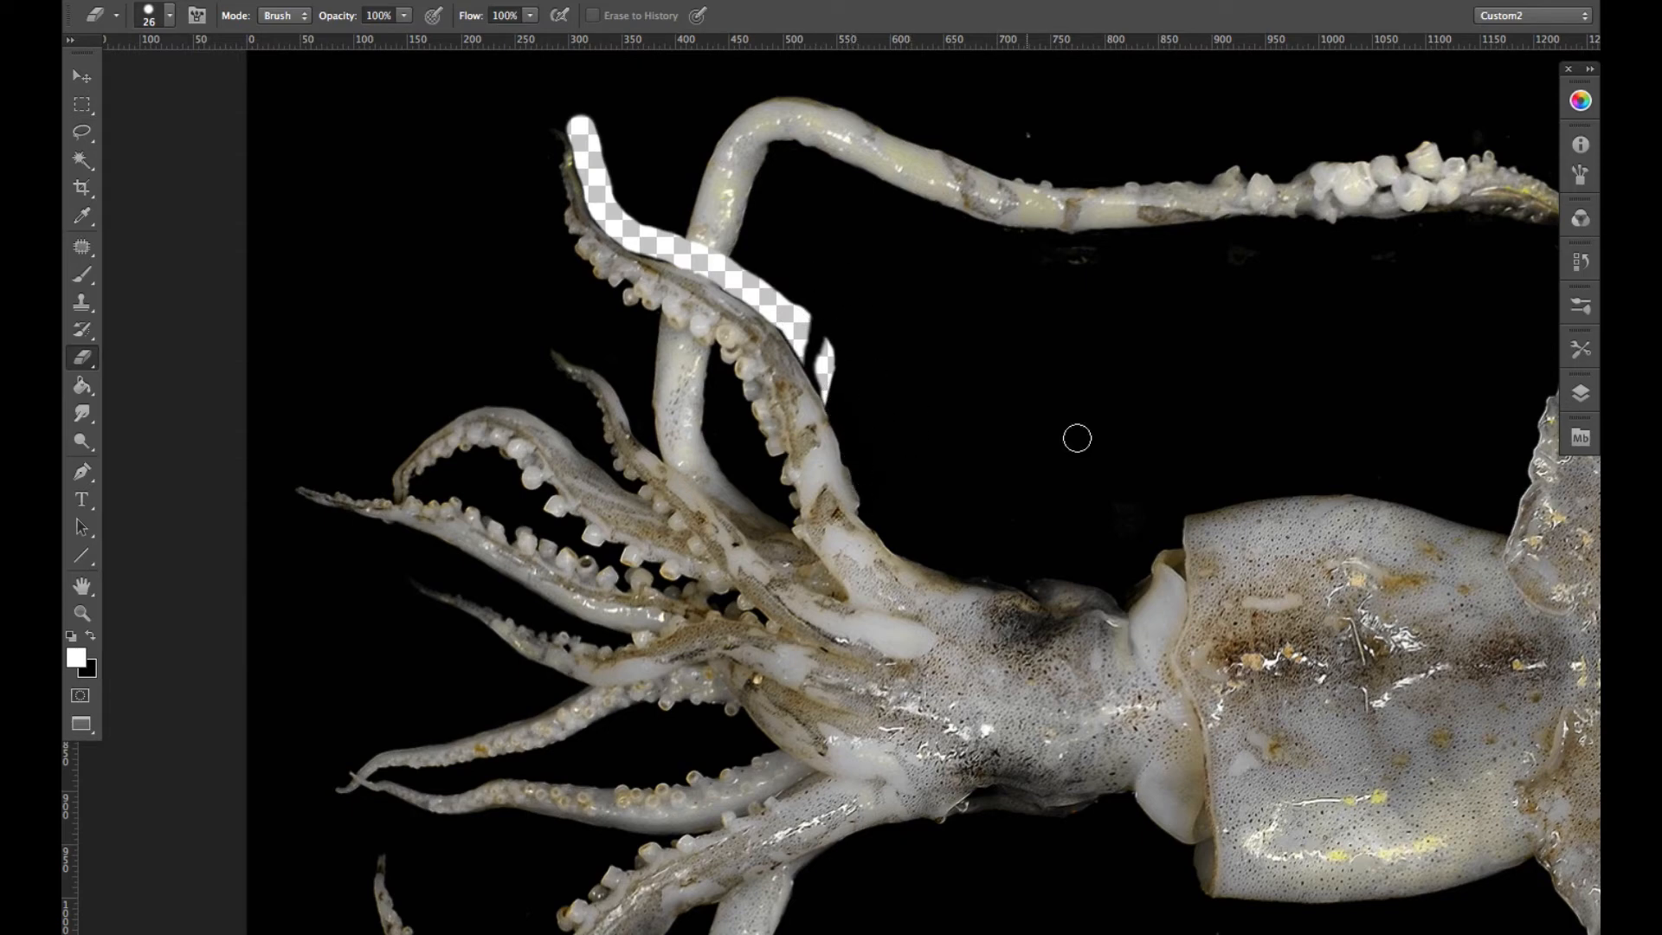
- Hide all layers except the squid and continue erasing around the tentacle's base, tip and sucker side, using brush sizes 26 and 8
{"action": "left_click", "coordinate": [1565, 394]}
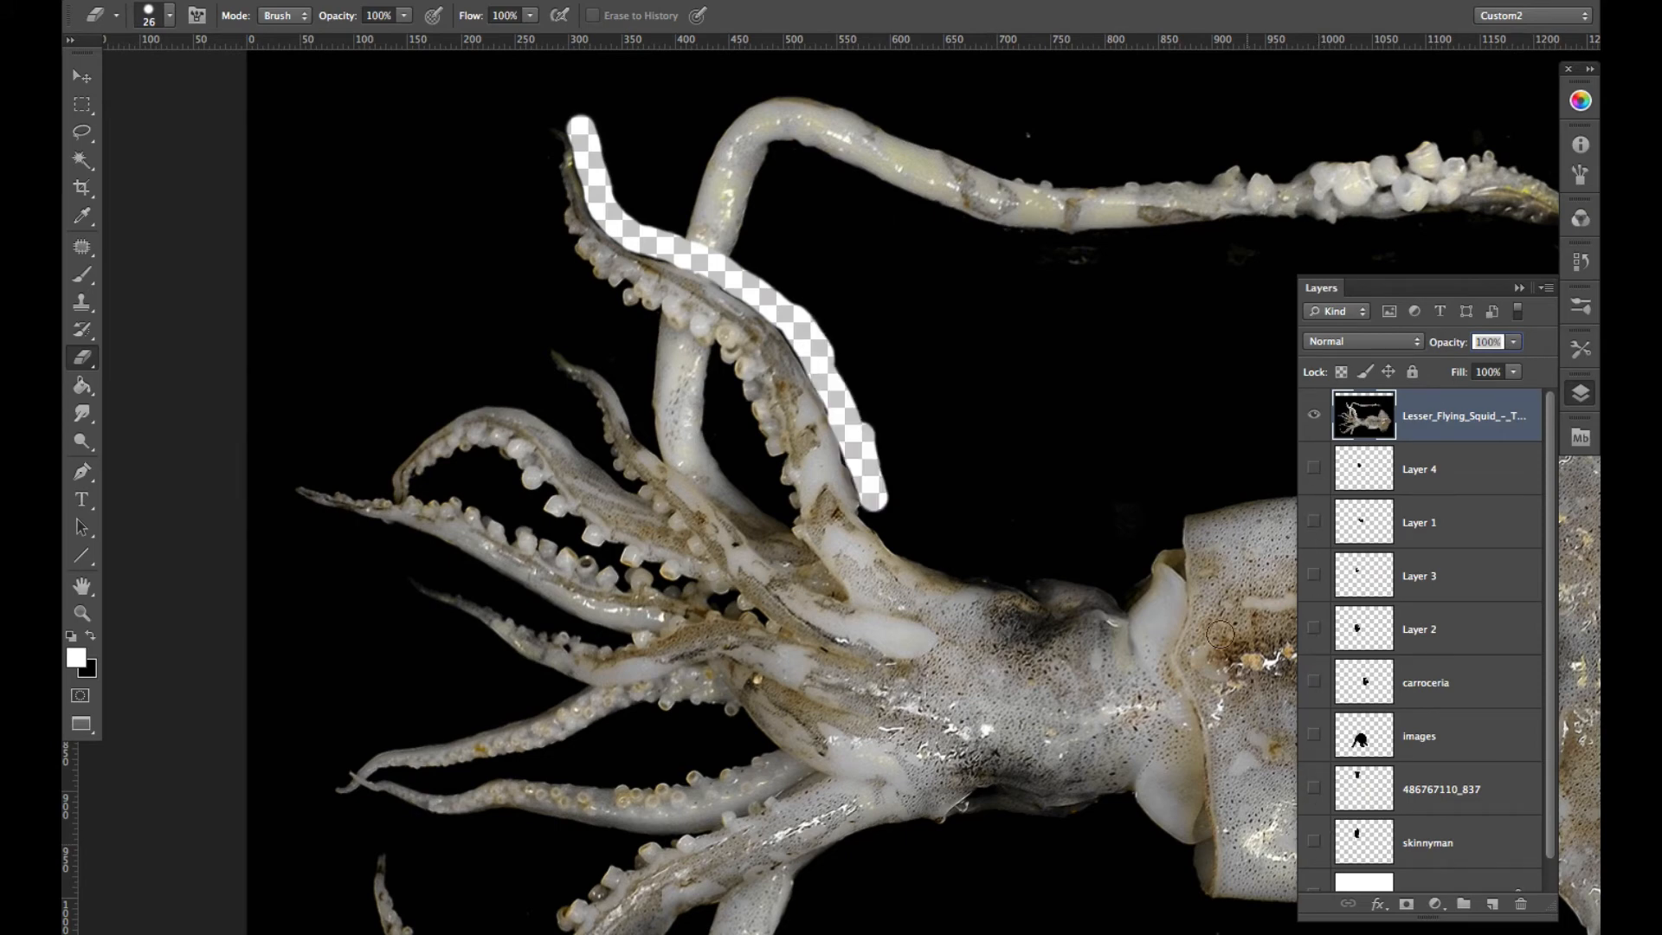
{"action": "mouse_move", "coordinate": [875, 481]}
{"action": "left_mouse_down"}
{"action": "mouse_move", "coordinate": [880, 522]}
{"action": "mouse_move", "coordinate": [992, 600]}
{"action": "mouse_move", "coordinate": [950, 625]}
{"action": "left_mouse_up"}
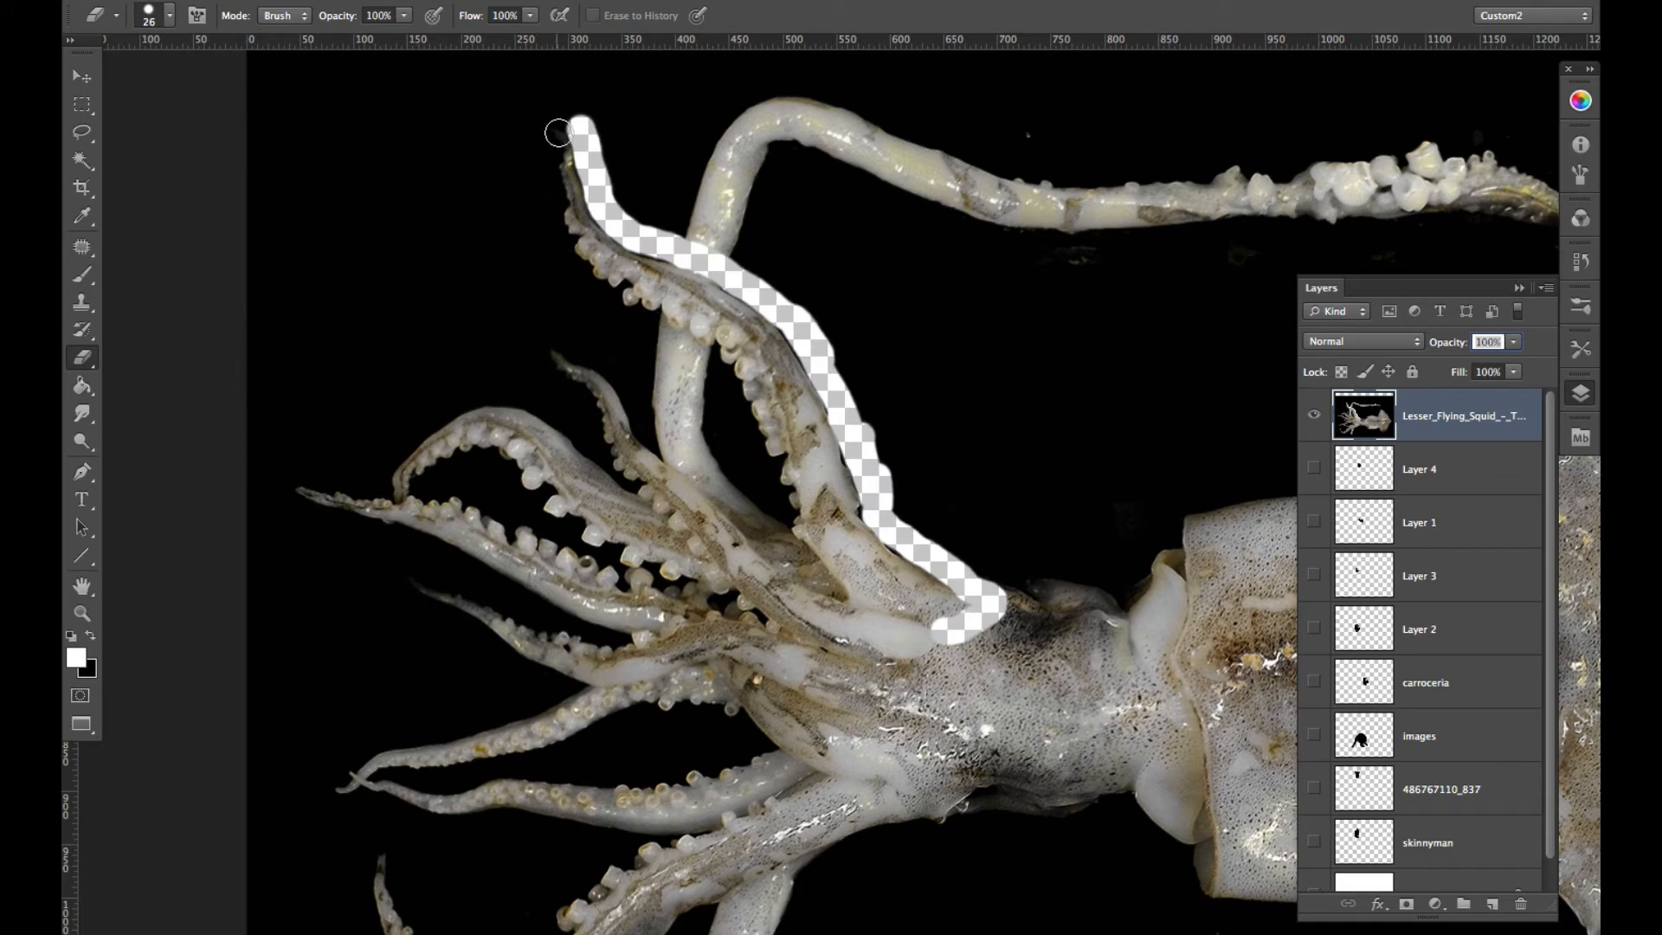
{"action": "left_click_drag", "start_coordinate": [558, 133], "coordinate": [547, 198]}
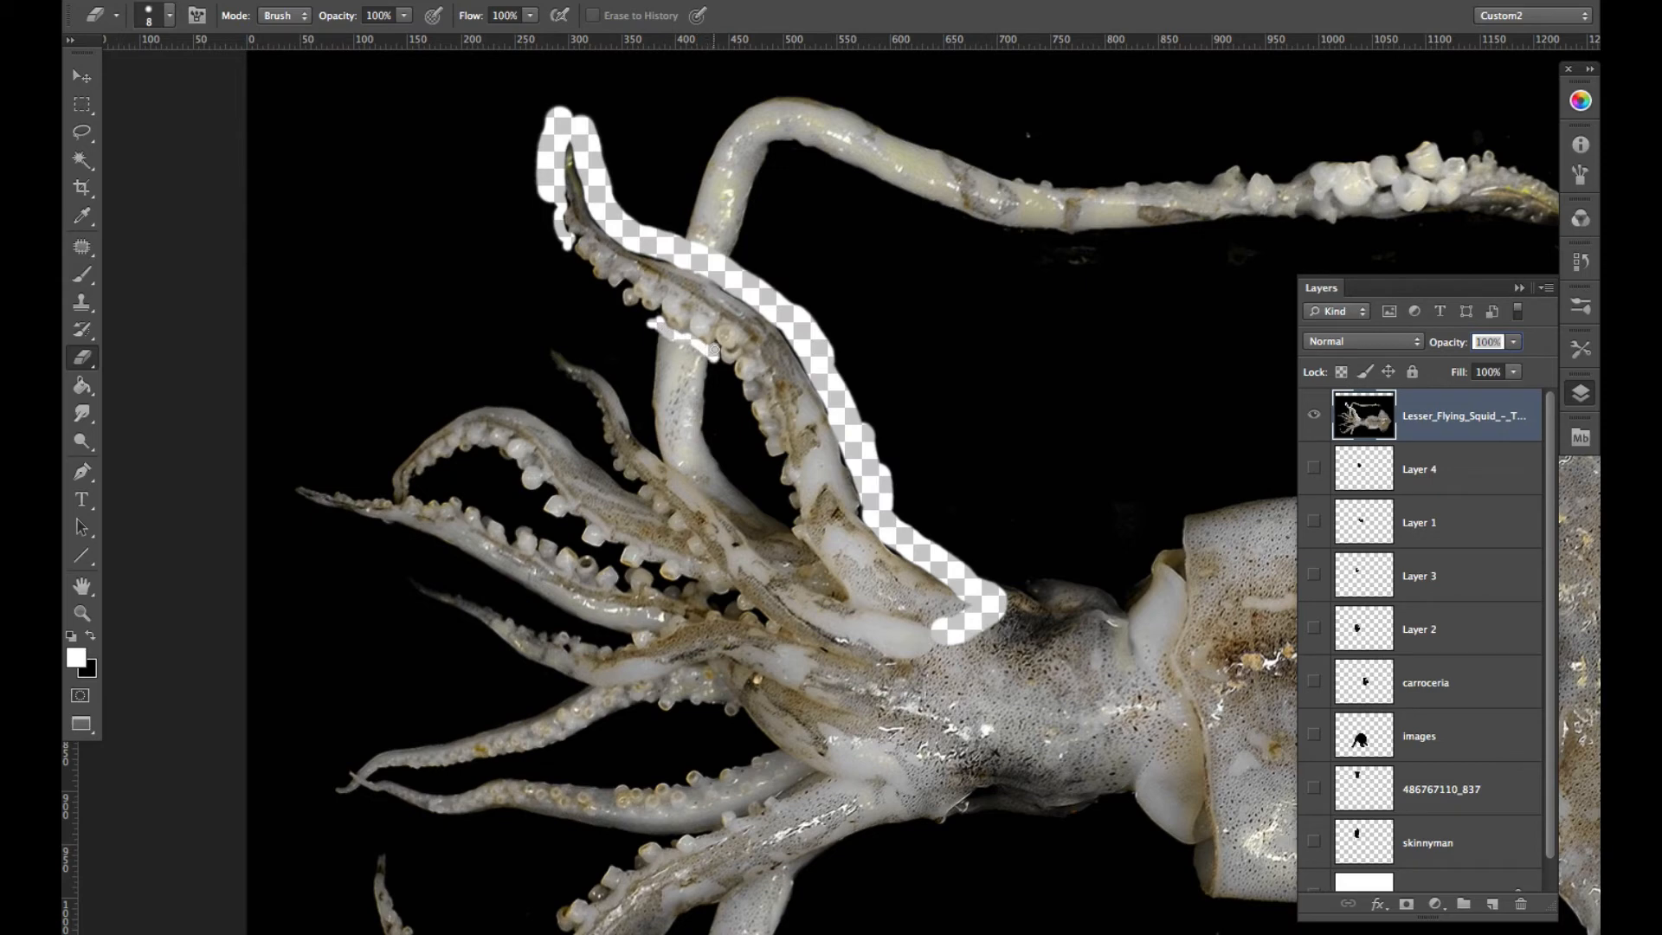
- Set the Magic Wand's tolerance to 25 and delete the black background surrounding the squid
{"action": "key", "text": "w"}
{"action": "left_click", "coordinate": [755, 500]}
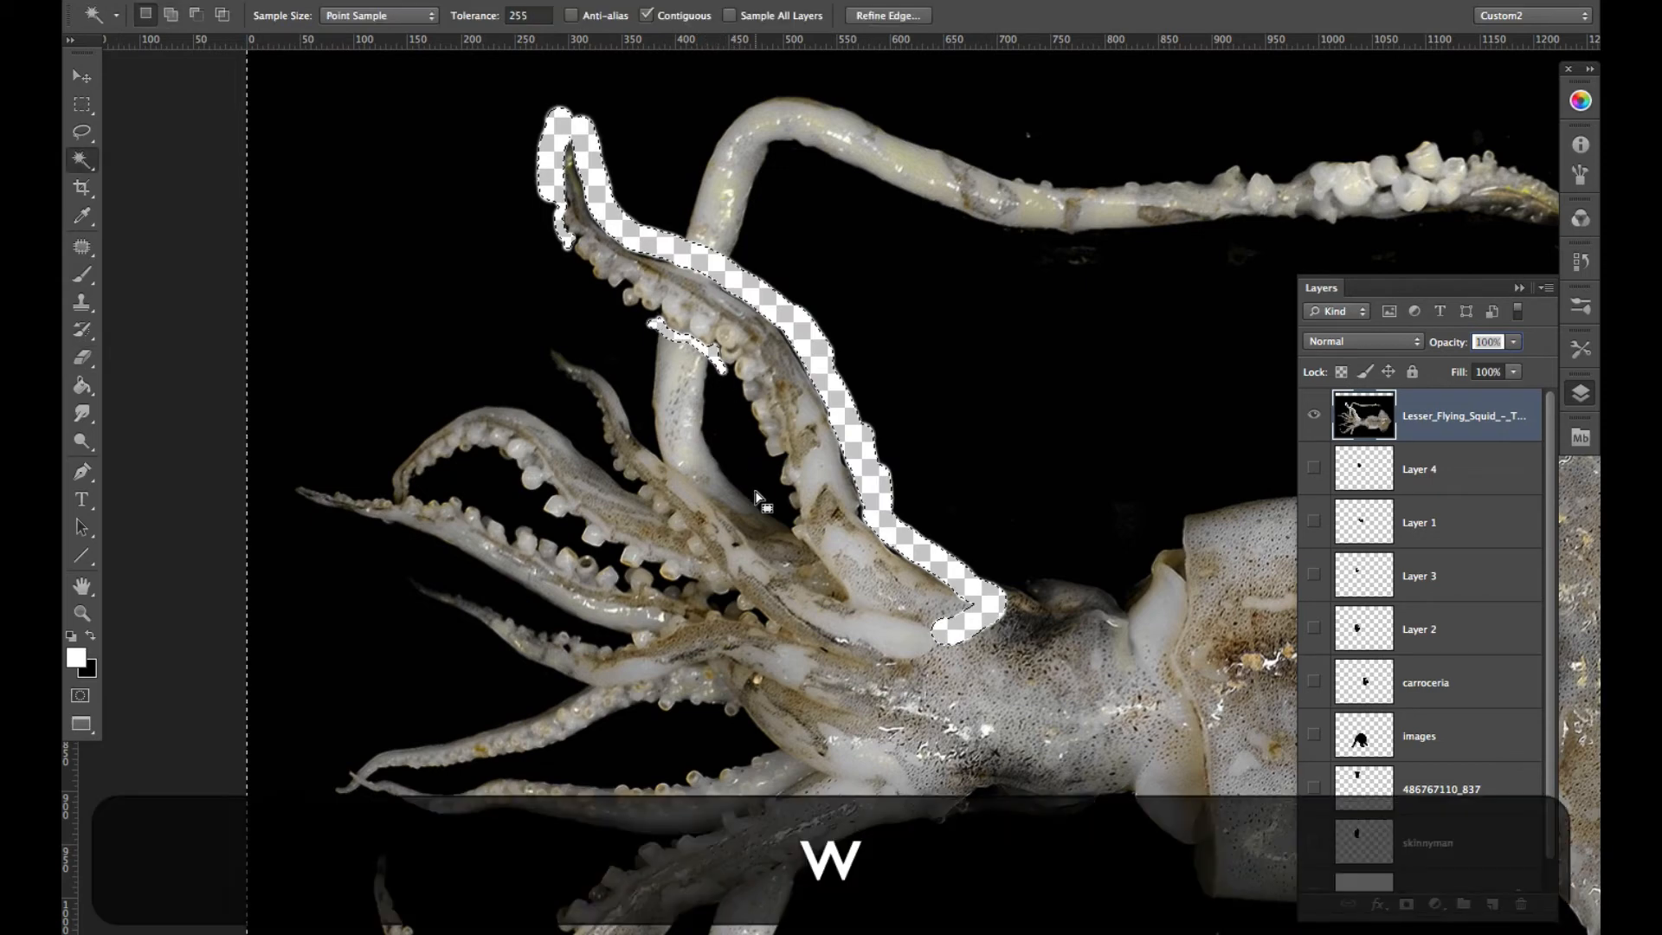
{"action": "key", "text": "super+z"}
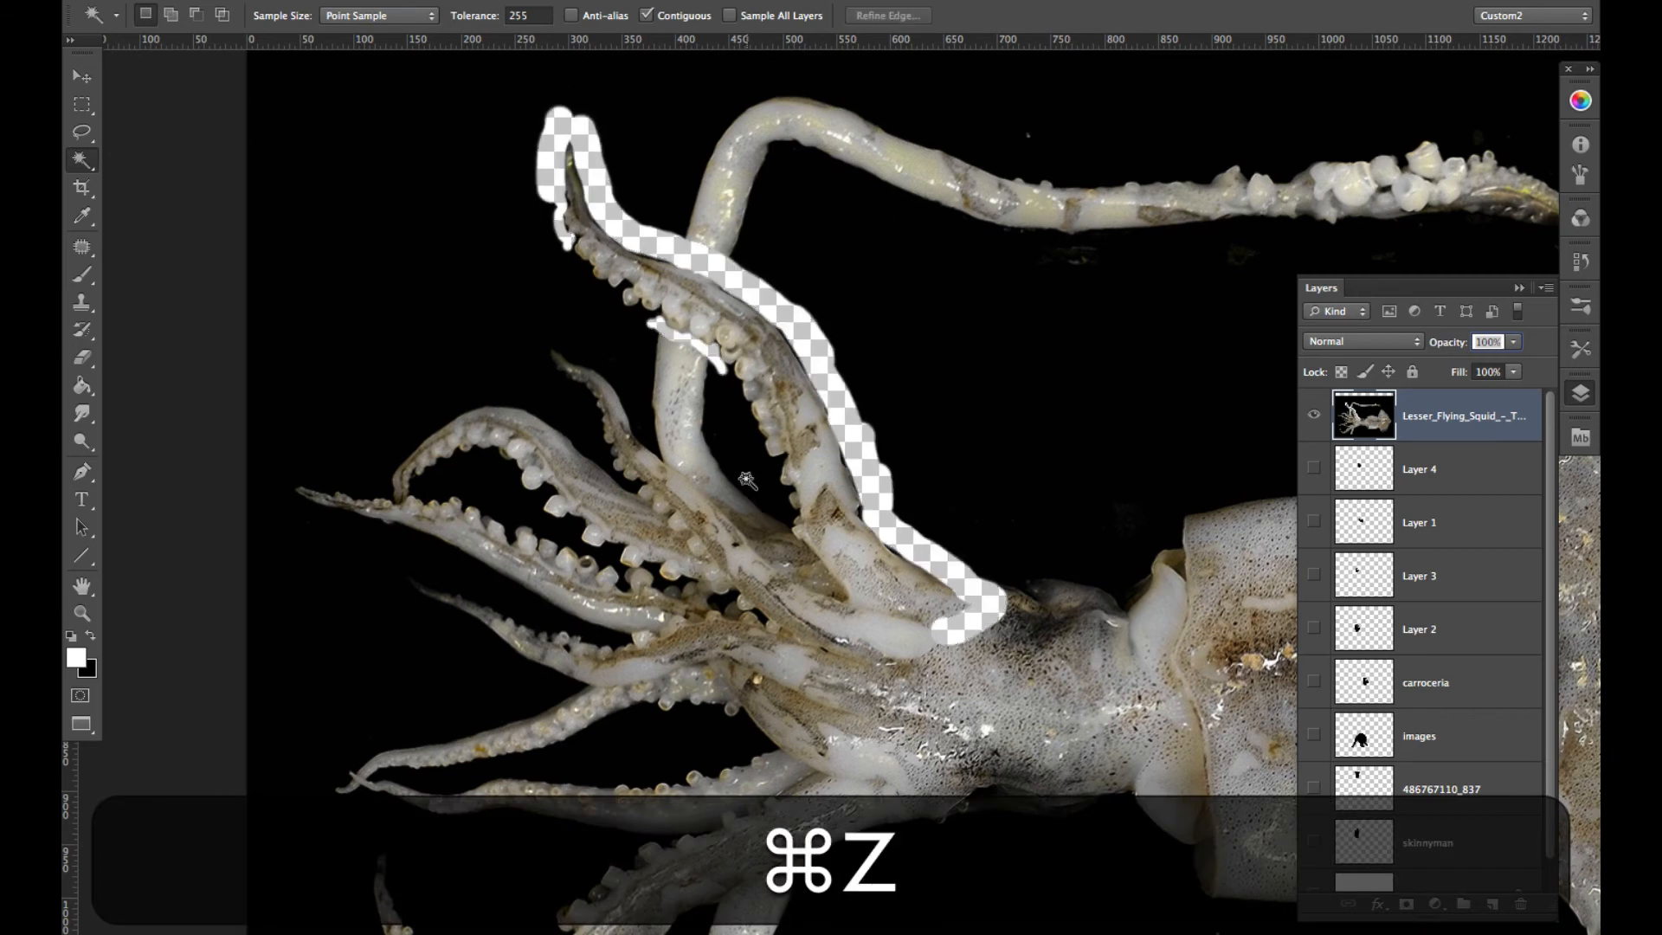
{"action": "left_click", "coordinate": [549, 15]}
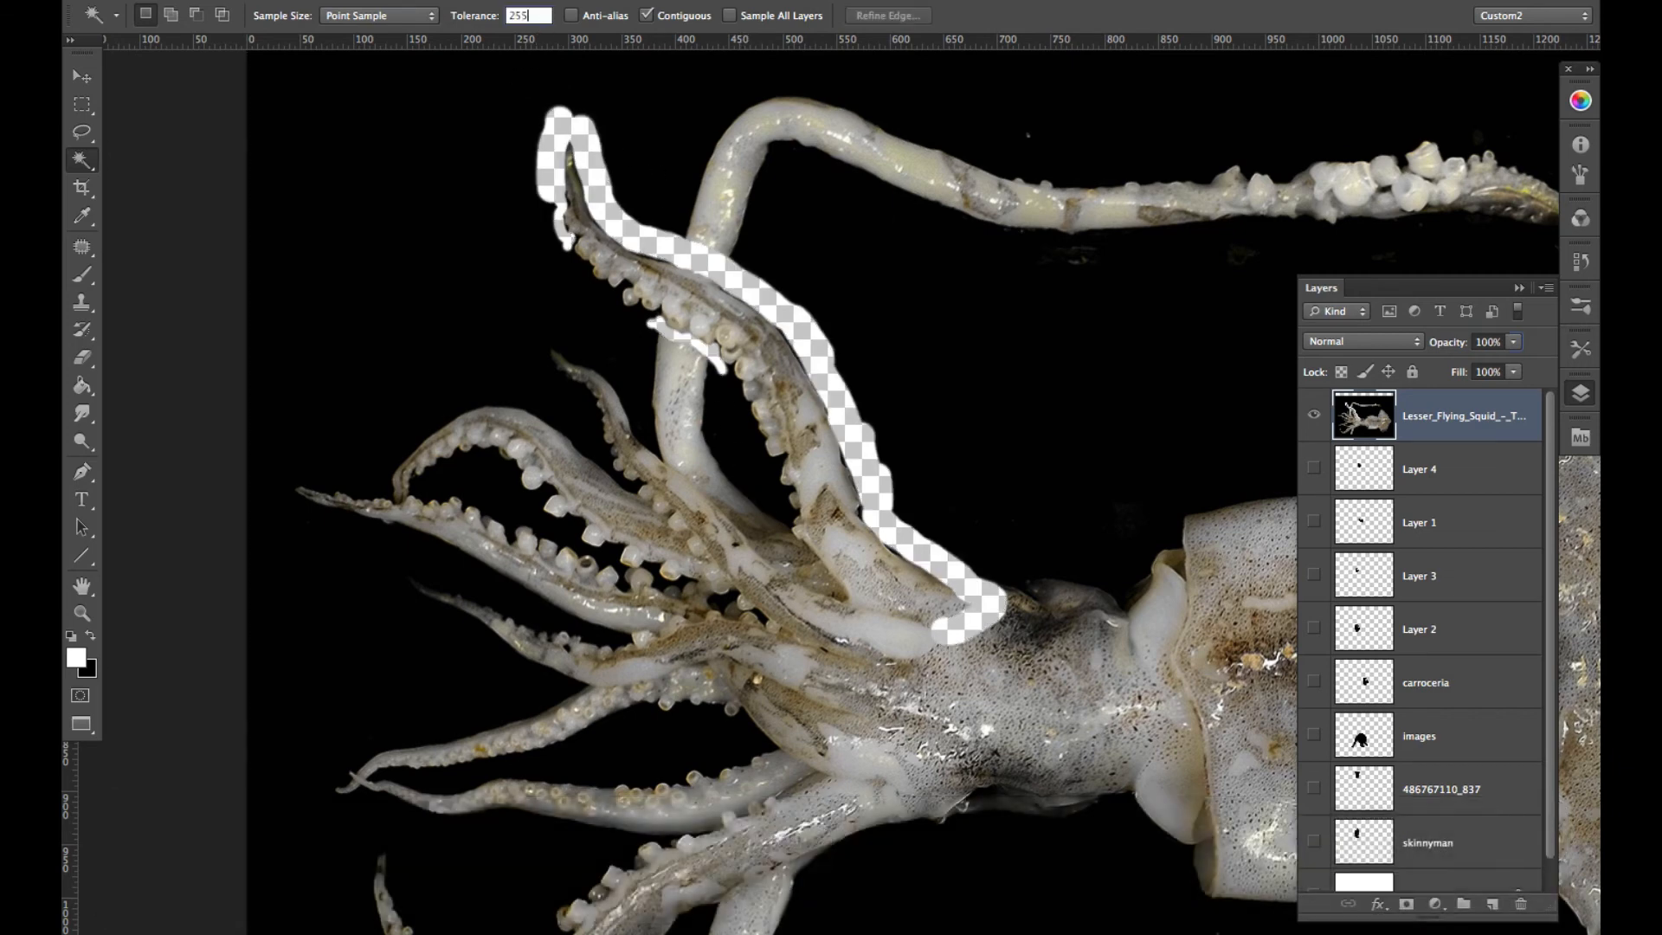
{"action": "key", "text": "BackSpace"}
{"action": "key", "text": "Return"}
{"action": "left_click", "coordinate": [618, 321]}
{"action": "key", "text": "BackSpace"}
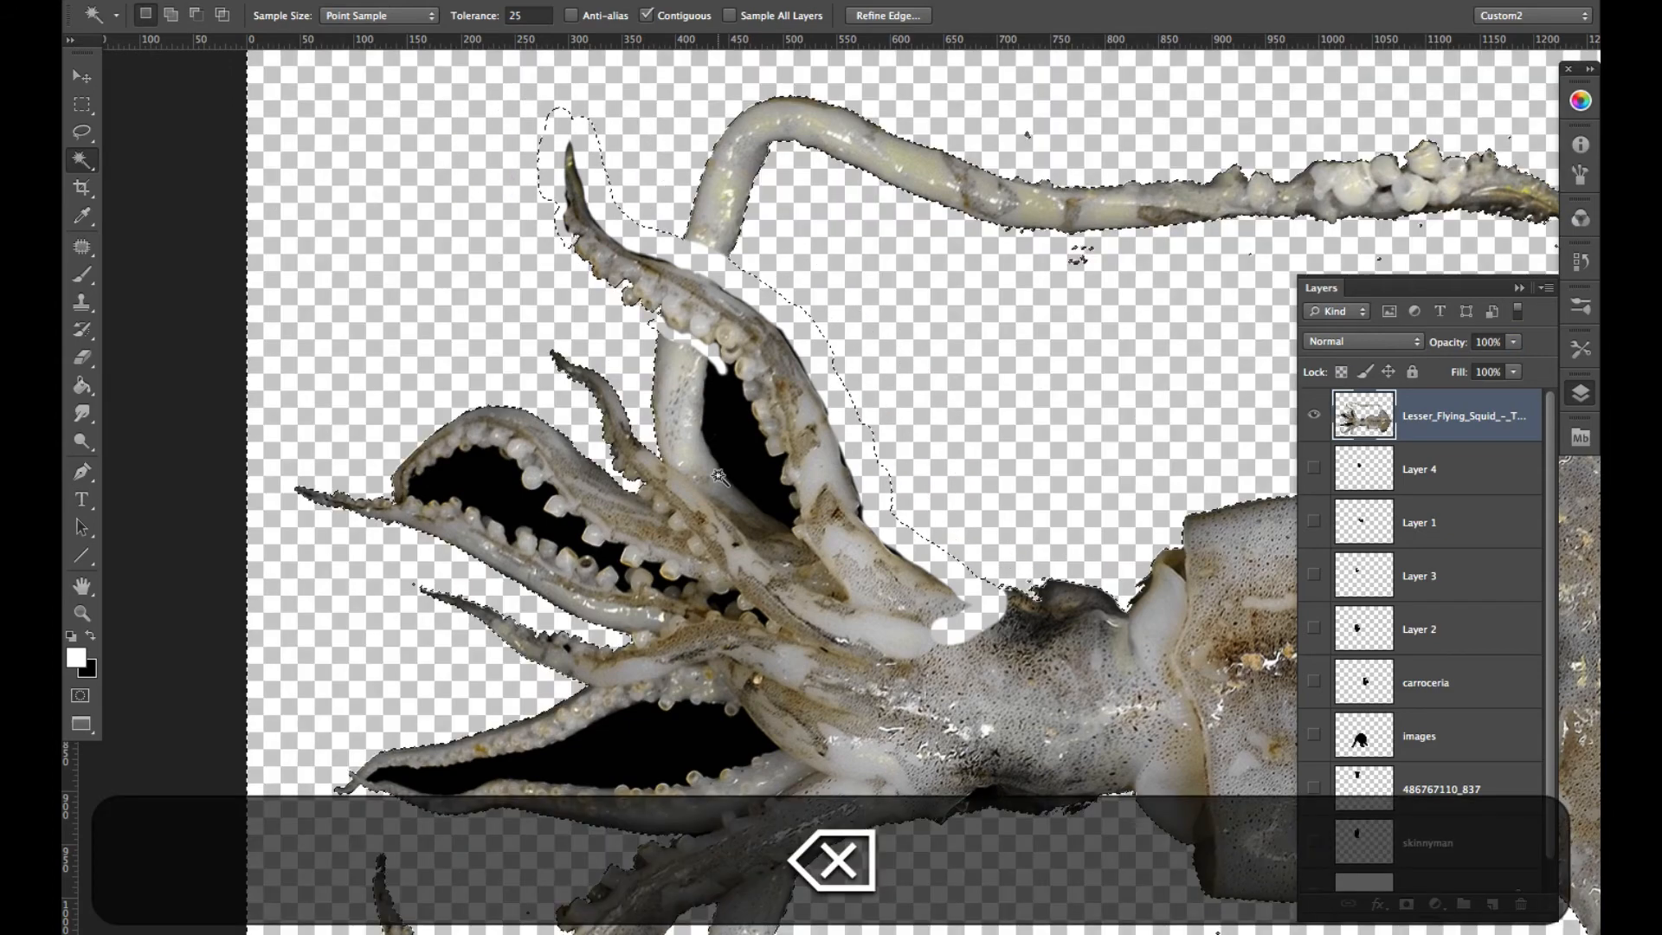
- Delete the enclosed black areas between the squid's tentacles with the Magic Wand and clear the selection
{"action": "left_click", "coordinate": [763, 407]}
{"action": "key", "text": "BackSpace"}
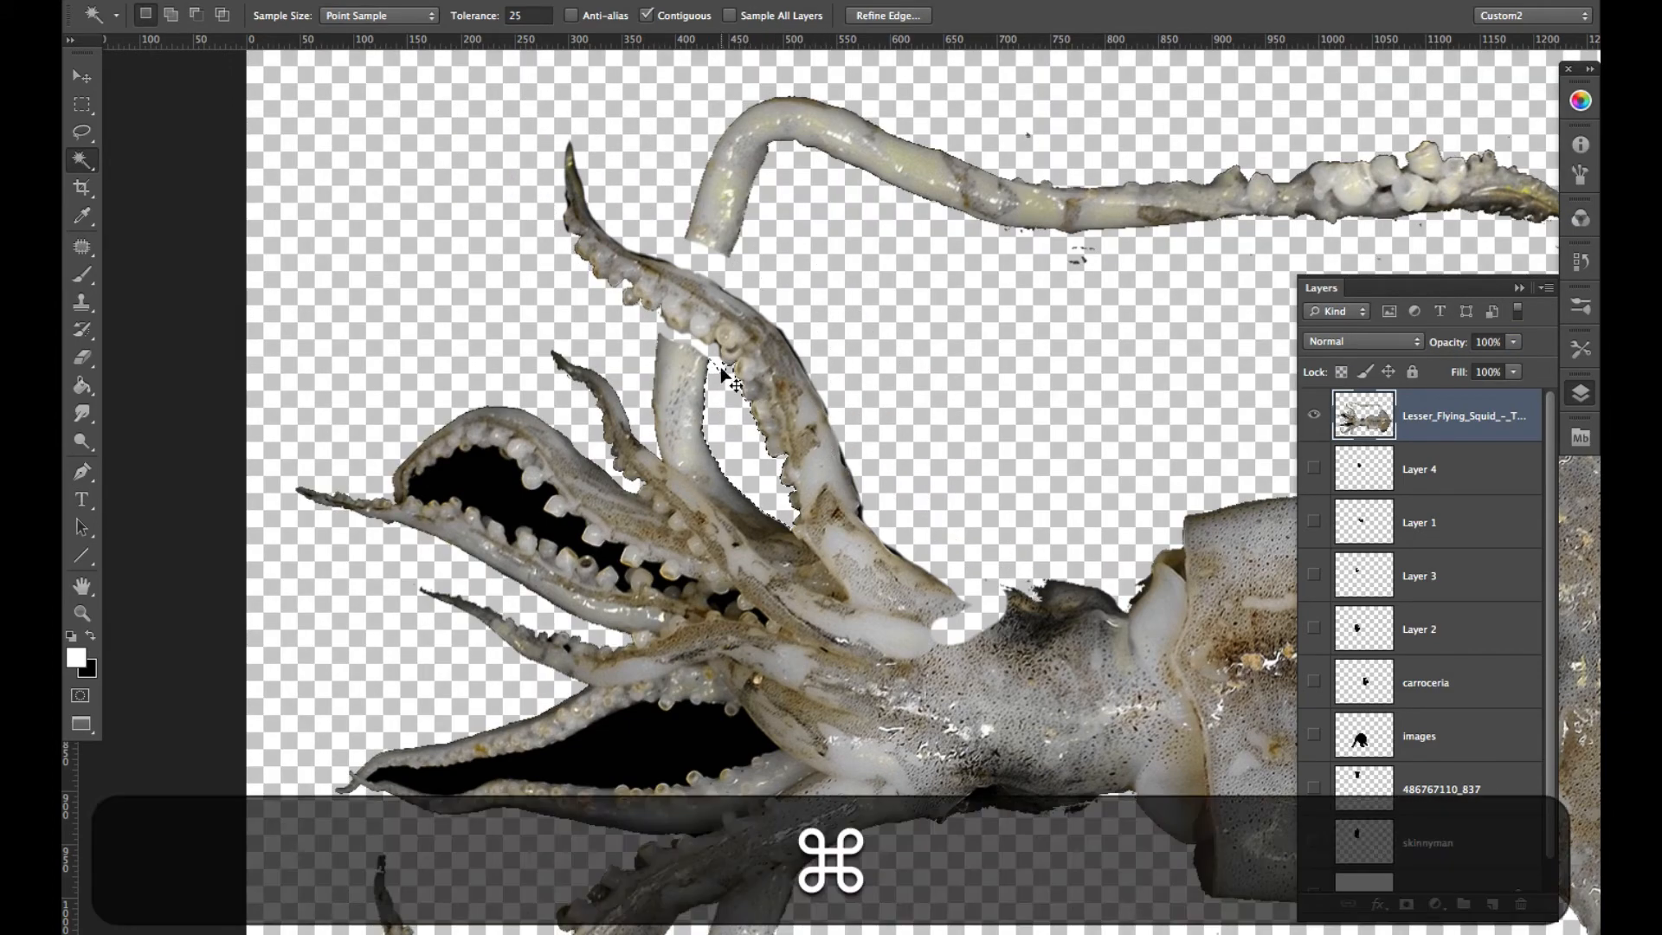
{"action": "key", "text": "super+d"}
{"action": "left_click", "coordinate": [493, 478]}
{"action": "key", "text": "BackSpace"}
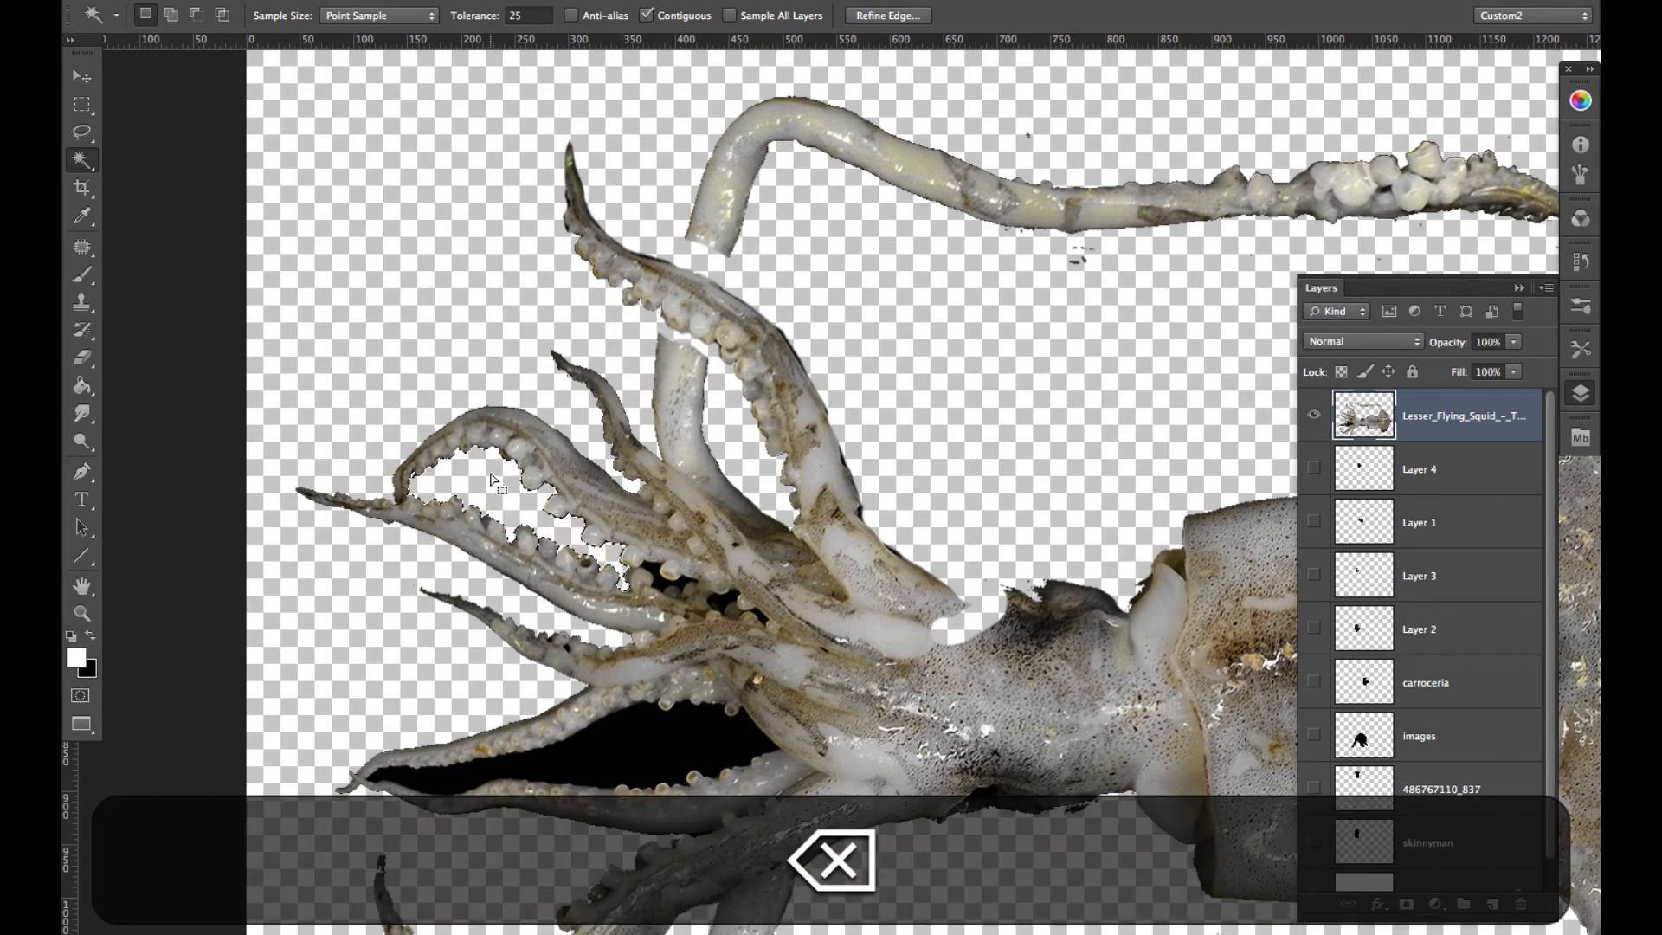
{"action": "left_click", "coordinate": [727, 712]}
{"action": "key", "text": "BackSpace"}
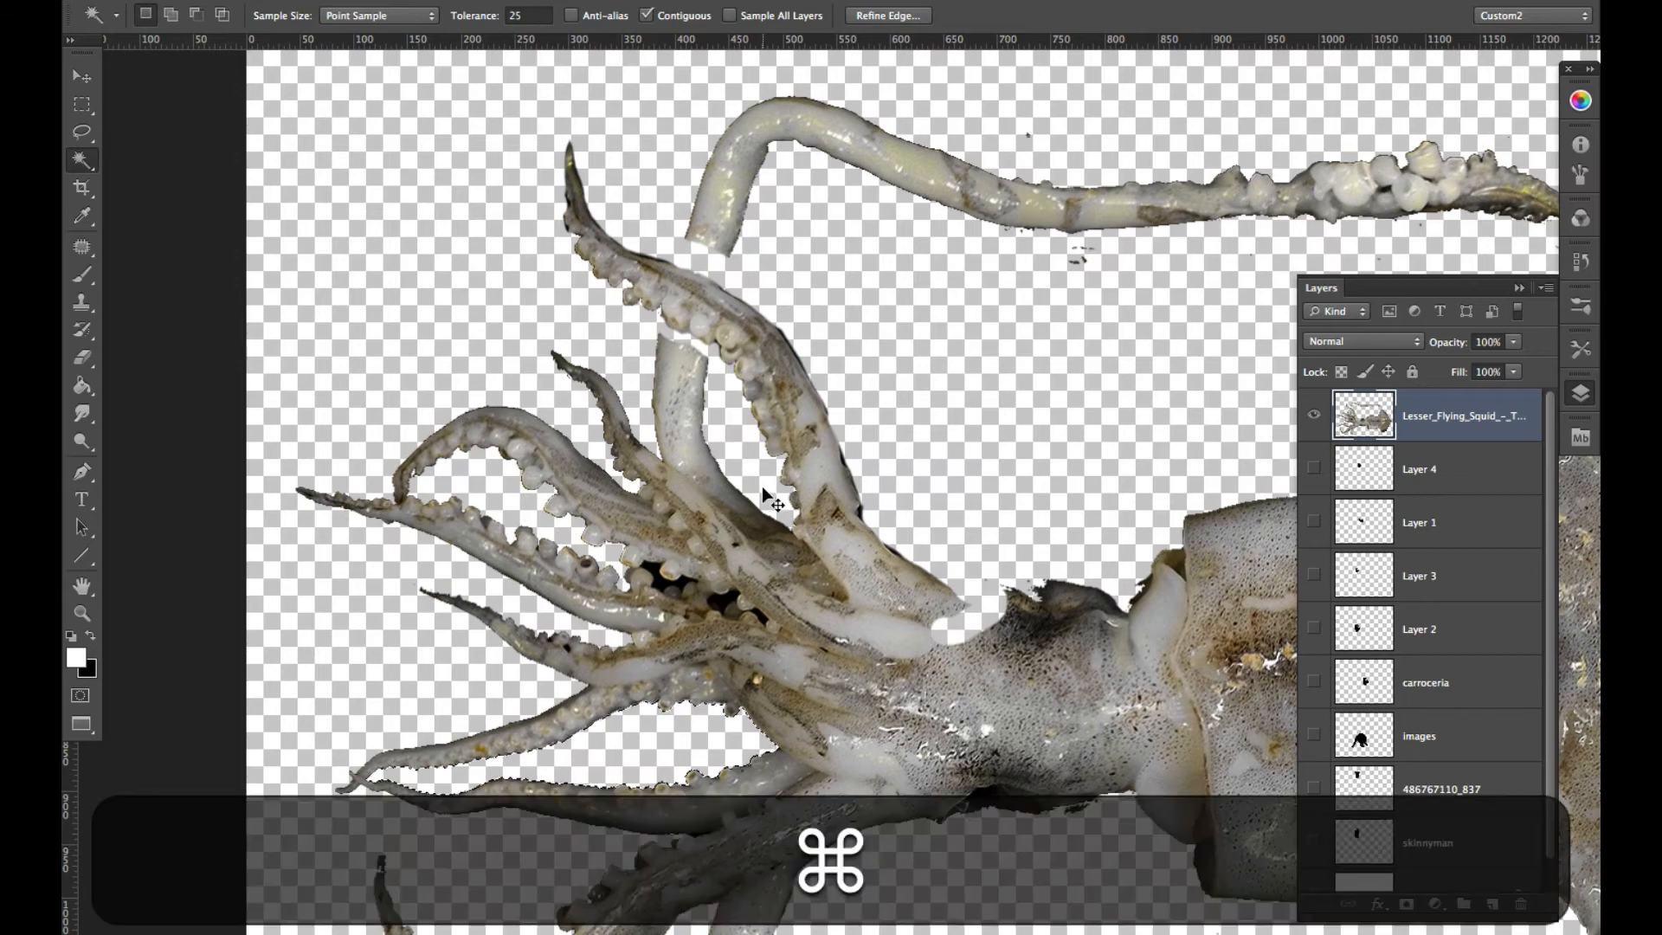
{"action": "left_click", "coordinate": [659, 572]}
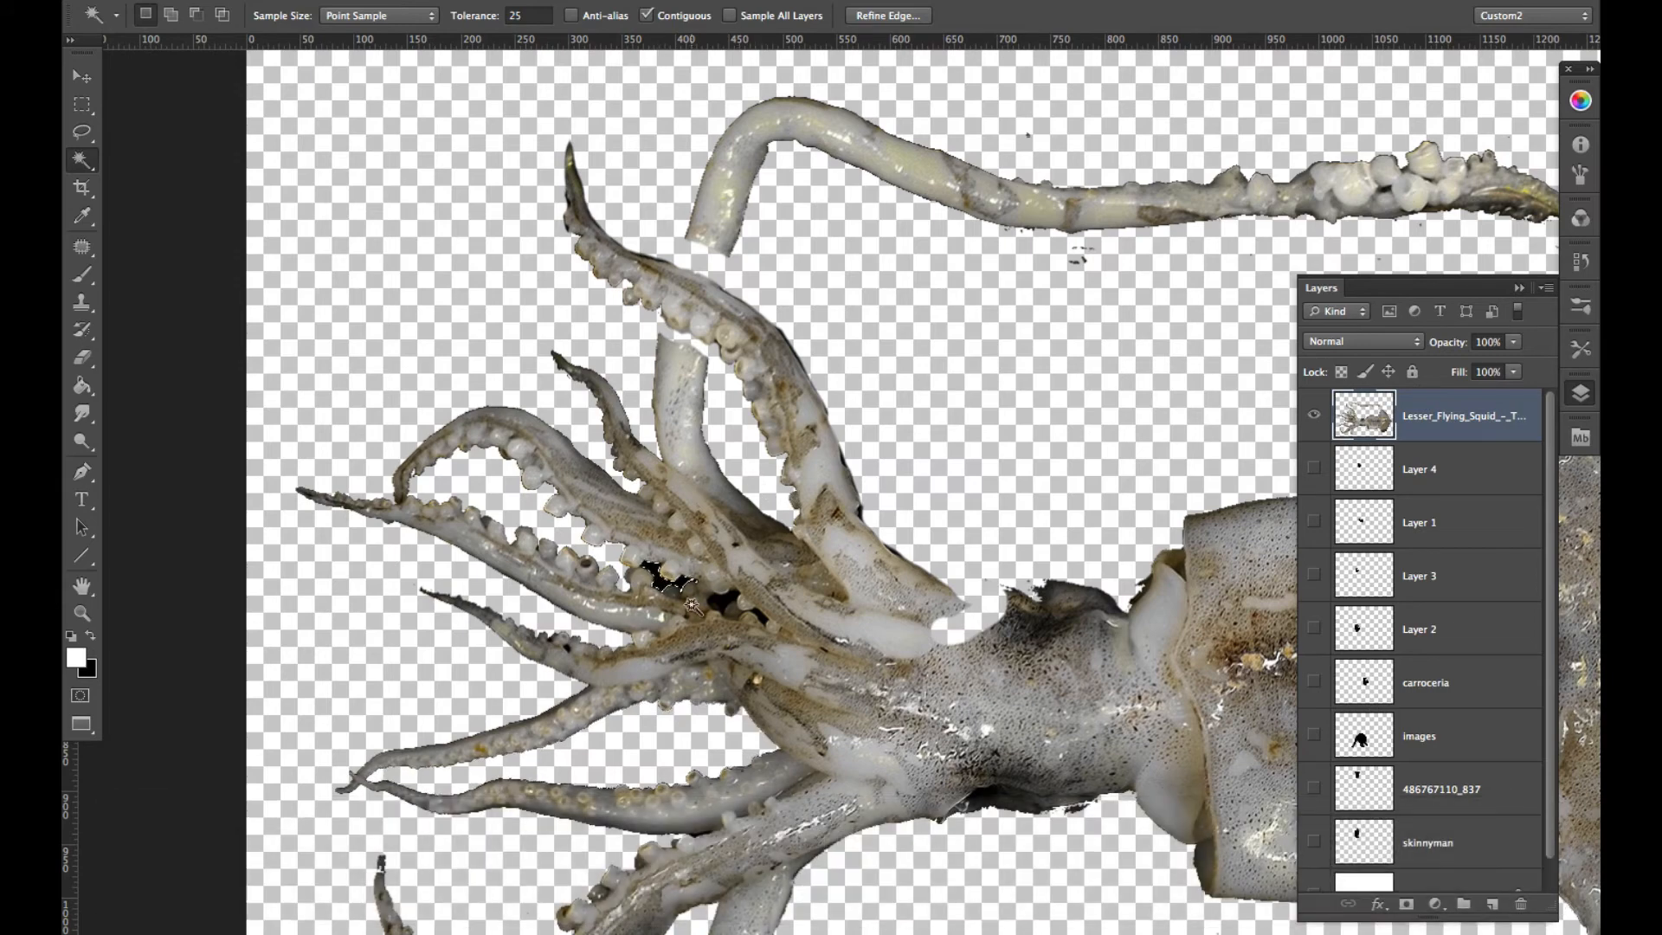
{"action": "key", "text": "BackSpace"}
{"action": "key", "text": "super+d"}
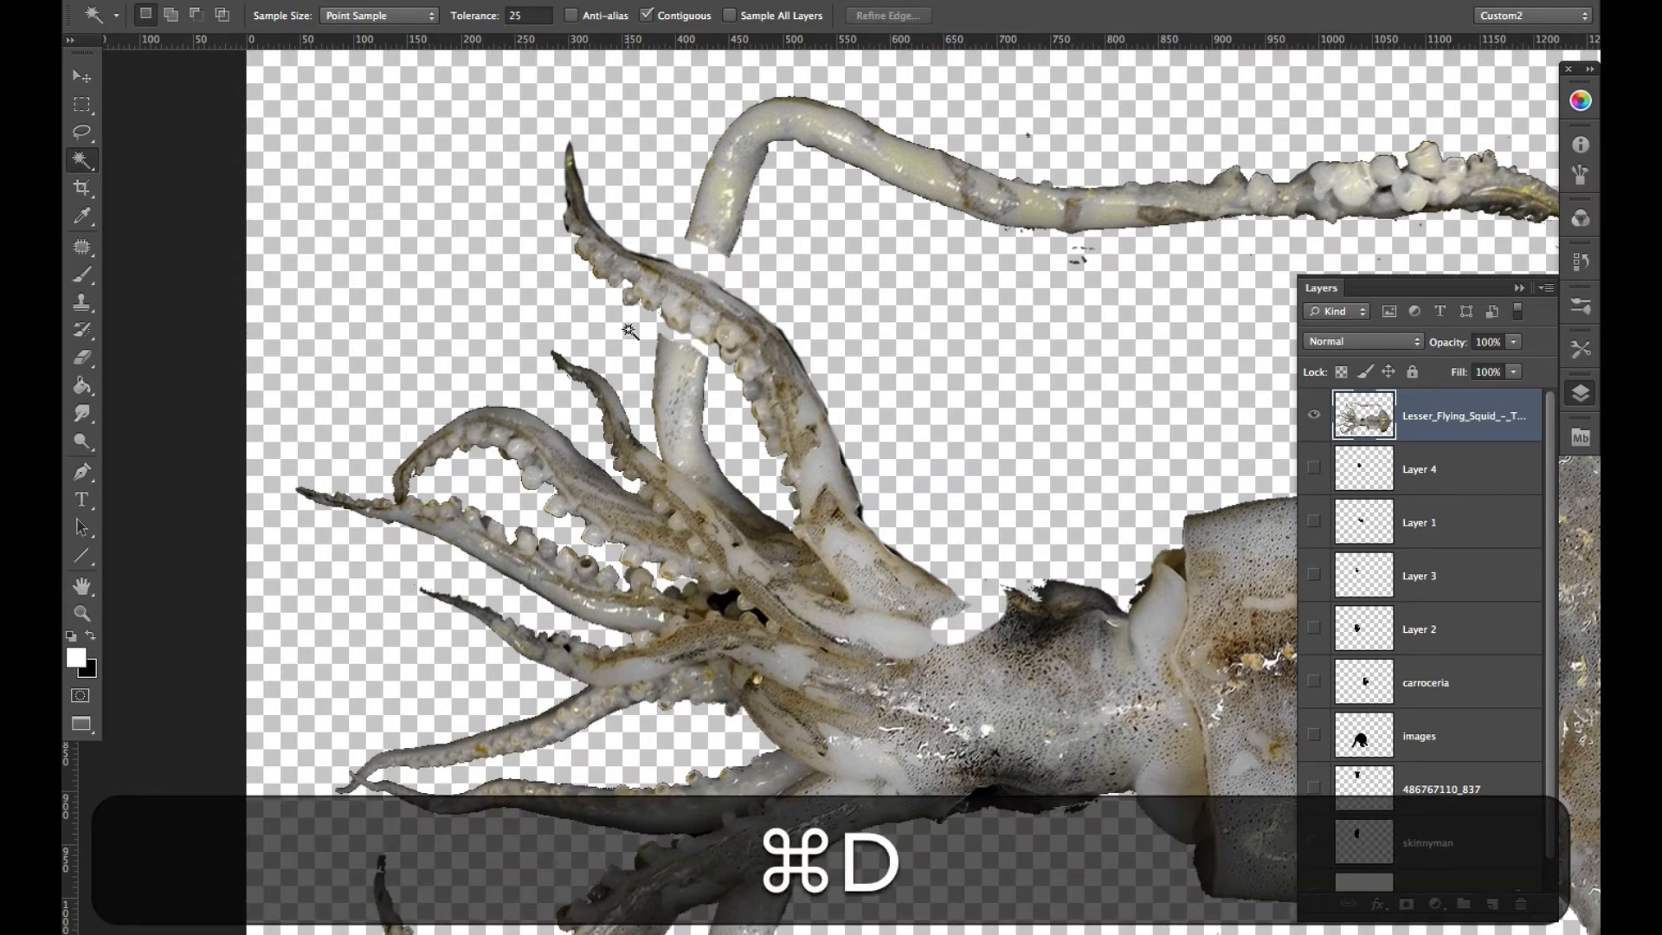
- Erase a gap around the uppermost suckered tentacle's base and copy that tentacle using a Lasso selection with 5 px feather
{"action": "key", "text": "e"}
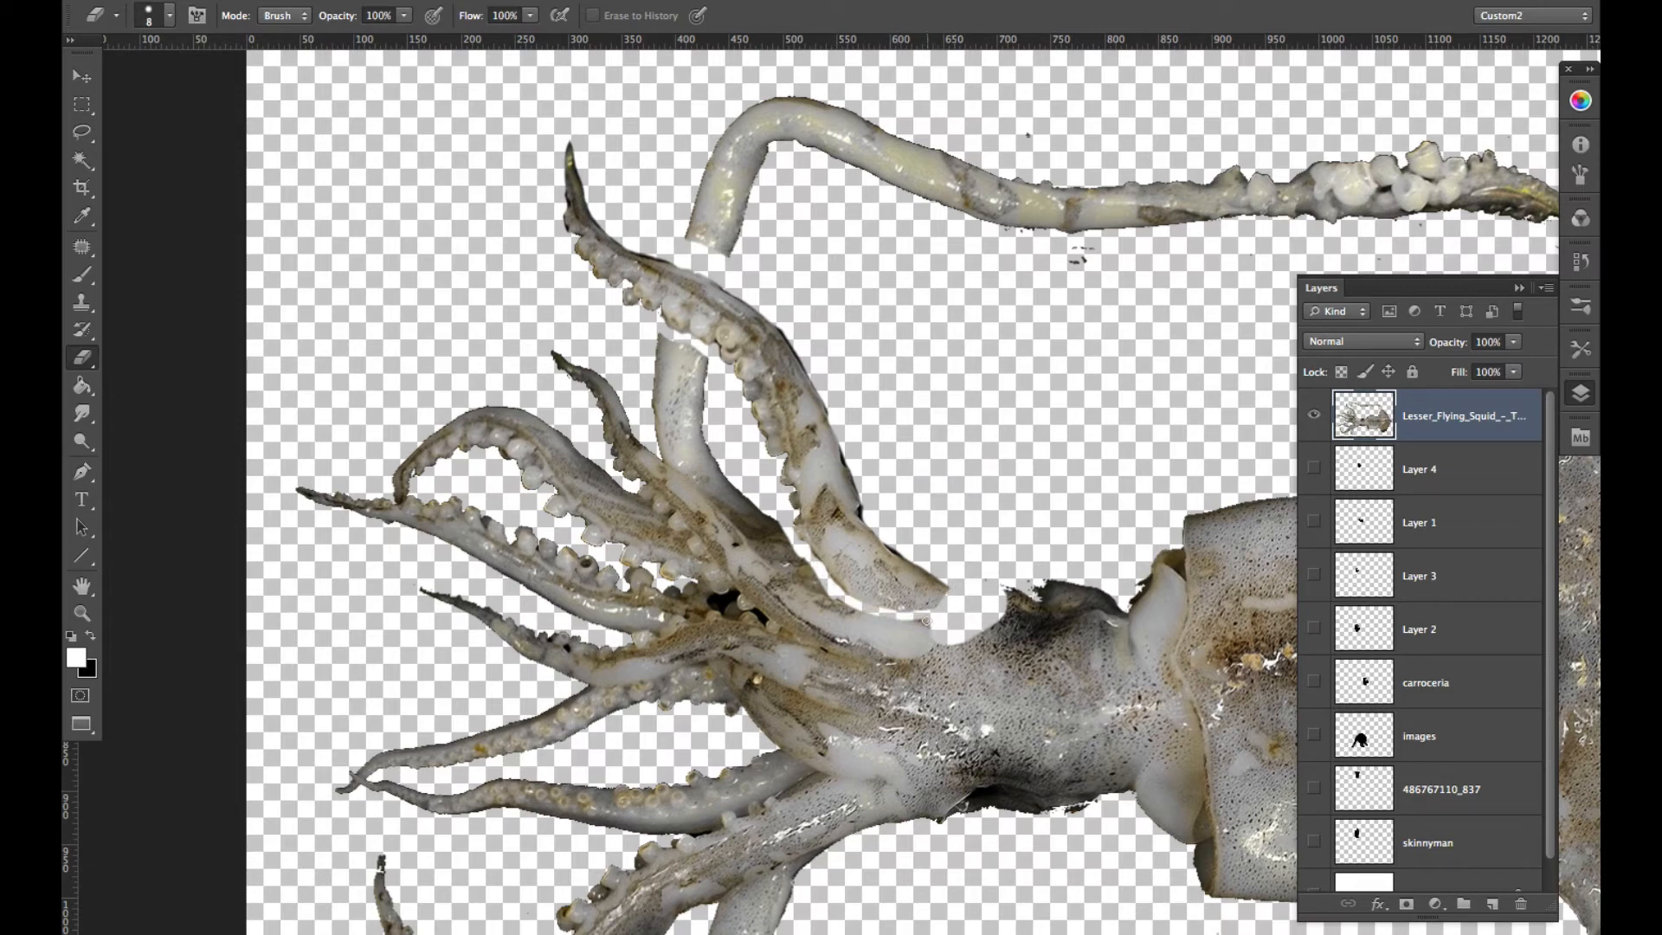
{"action": "key", "text": "space"}
{"action": "key", "text": "l"}
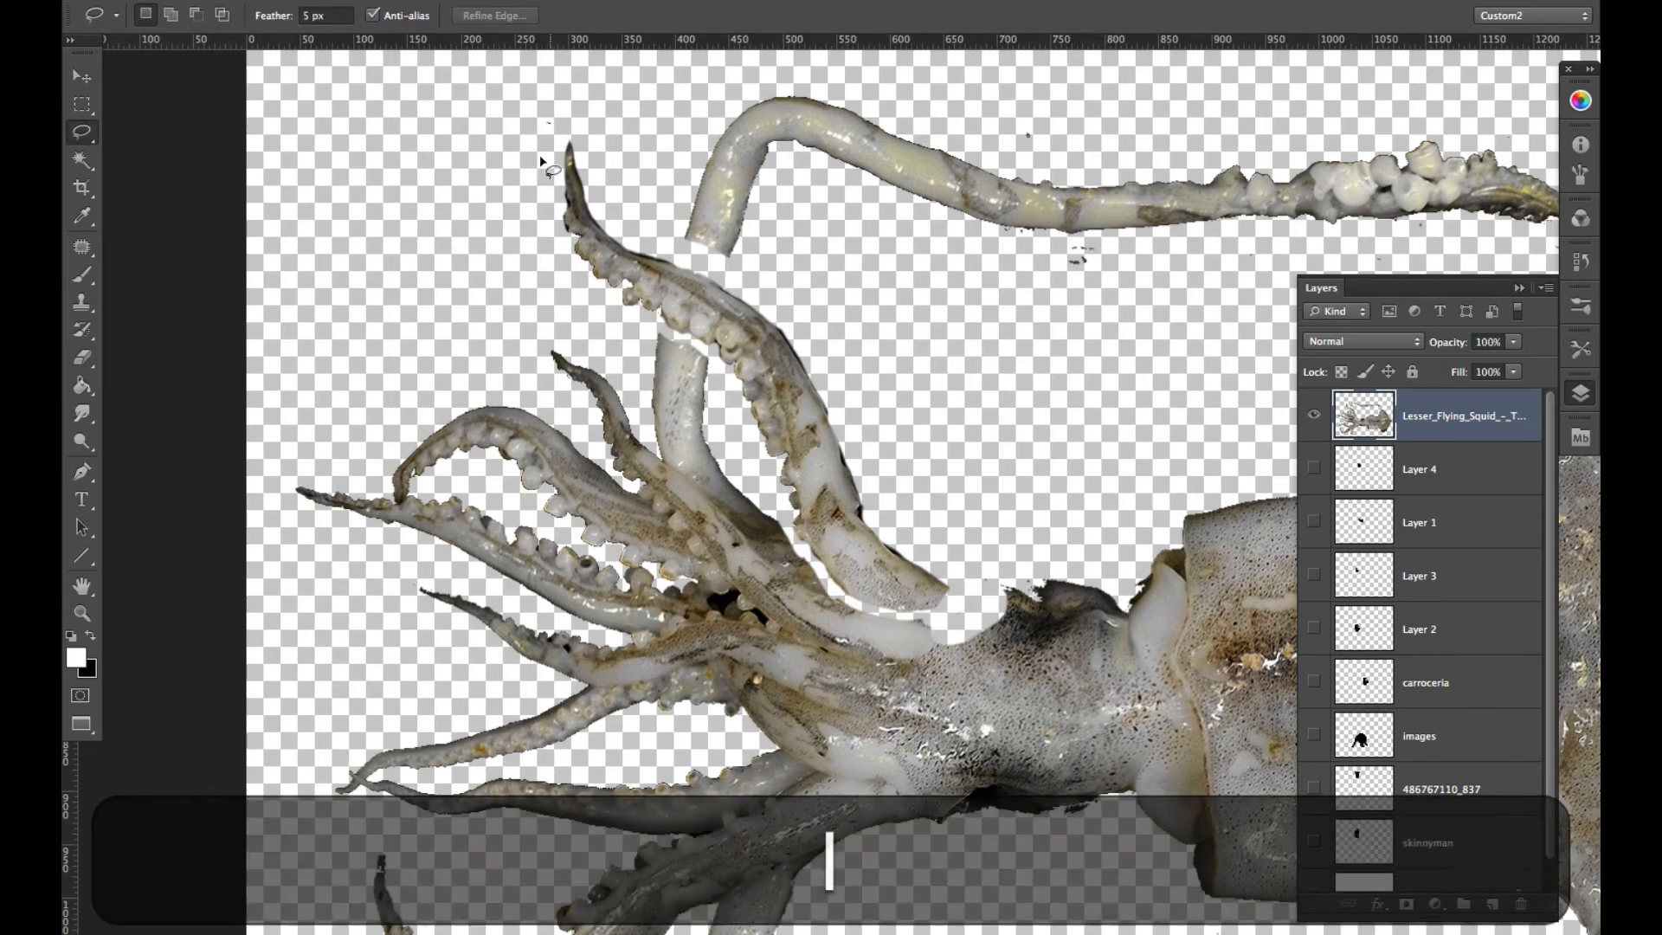
{"action": "left_click_drag", "start_coordinate": [546, 123], "coordinate": [585, 300]}
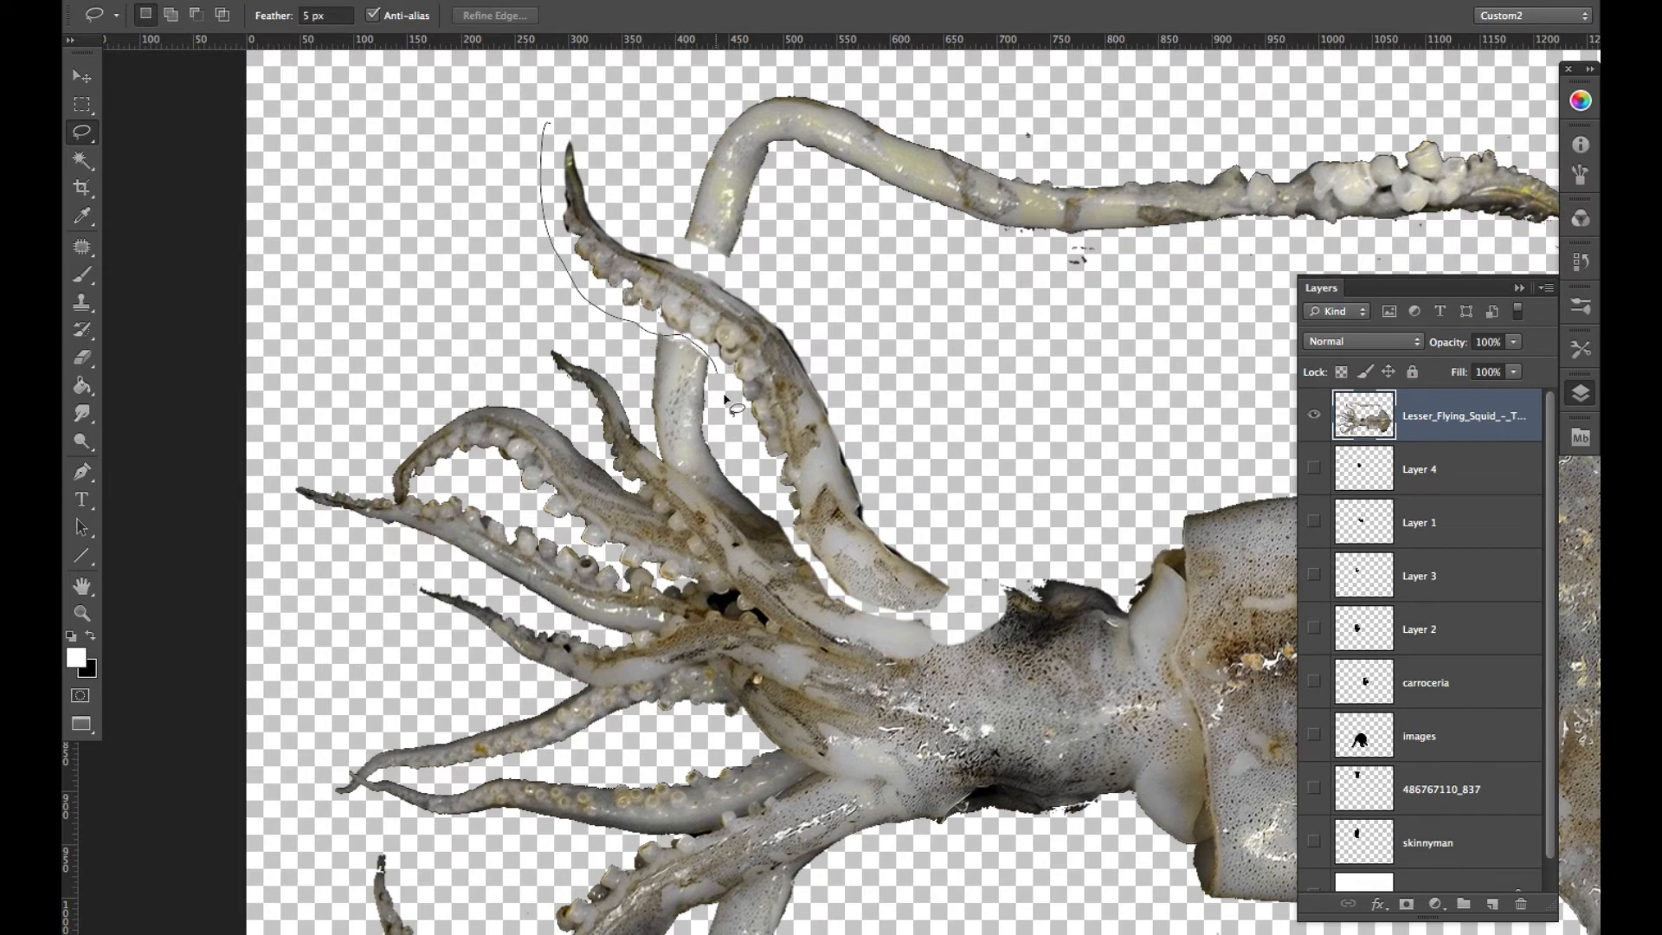
{"action": "left_click_drag", "start_coordinate": [726, 399], "coordinate": [808, 549]}
{"action": "mouse_move", "coordinate": [923, 452]}
{"action": "left_mouse_down"}
{"action": "mouse_move", "coordinate": [641, 191]}
{"action": "mouse_move", "coordinate": [539, 128]}
{"action": "left_mouse_up"}
{"action": "mouse_move", "coordinate": [758, 484]}
{"action": "left_mouse_down", "text": "shift"}
{"action": "mouse_move", "coordinate": [763, 572]}
{"action": "mouse_move", "coordinate": [779, 492]}
{"action": "left_mouse_up", "text": "shift"}
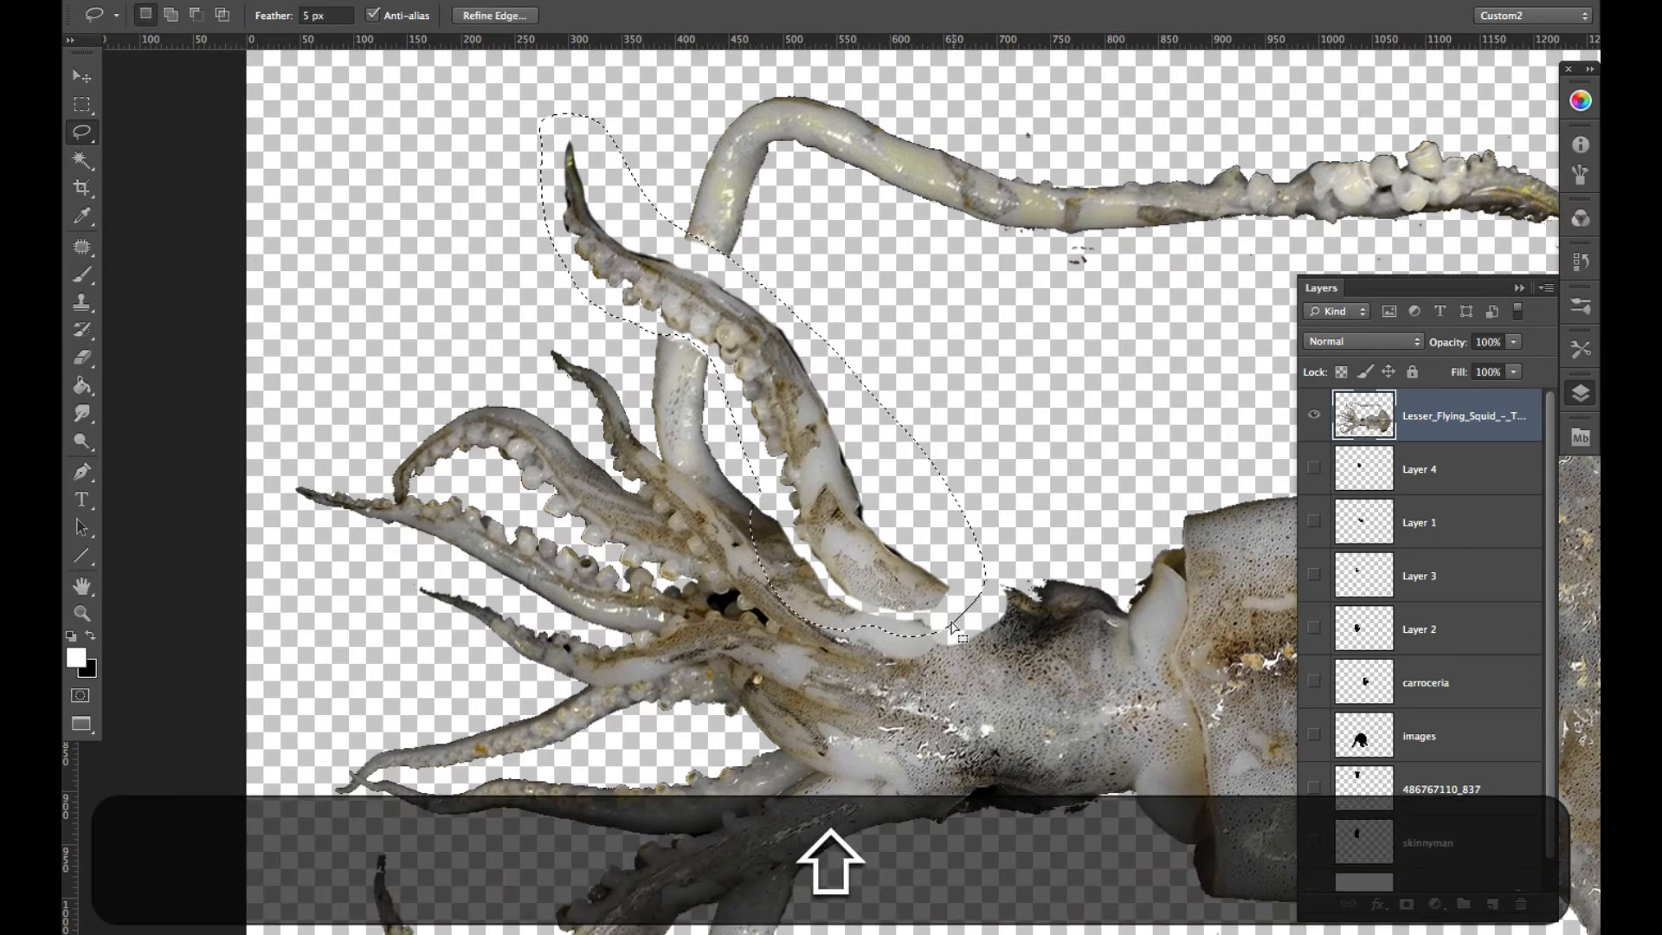
{"action": "key", "text": "super+c"}
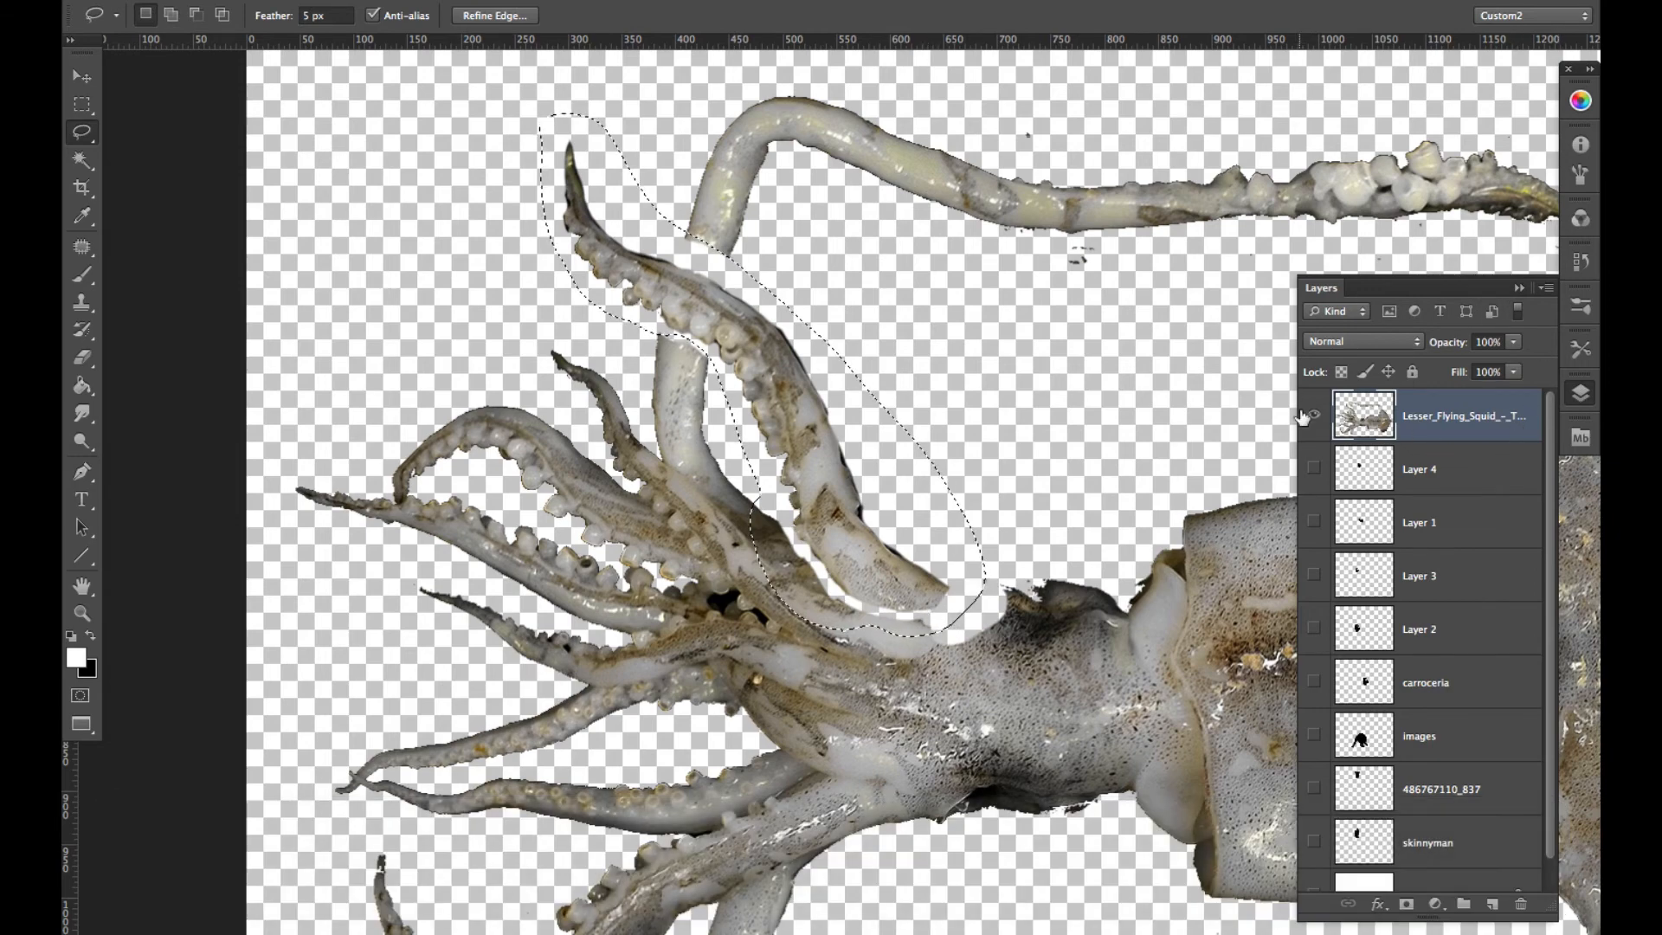
- Hide the squid layer and make all the silhouette layers from Layer 4 down to skinnyman visible
{"action": "left_click", "coordinate": [1314, 414]}
{"action": "left_click_drag", "start_coordinate": [1315, 472], "coordinate": [1309, 708]}
{"action": "left_click", "coordinate": [1314, 842]}
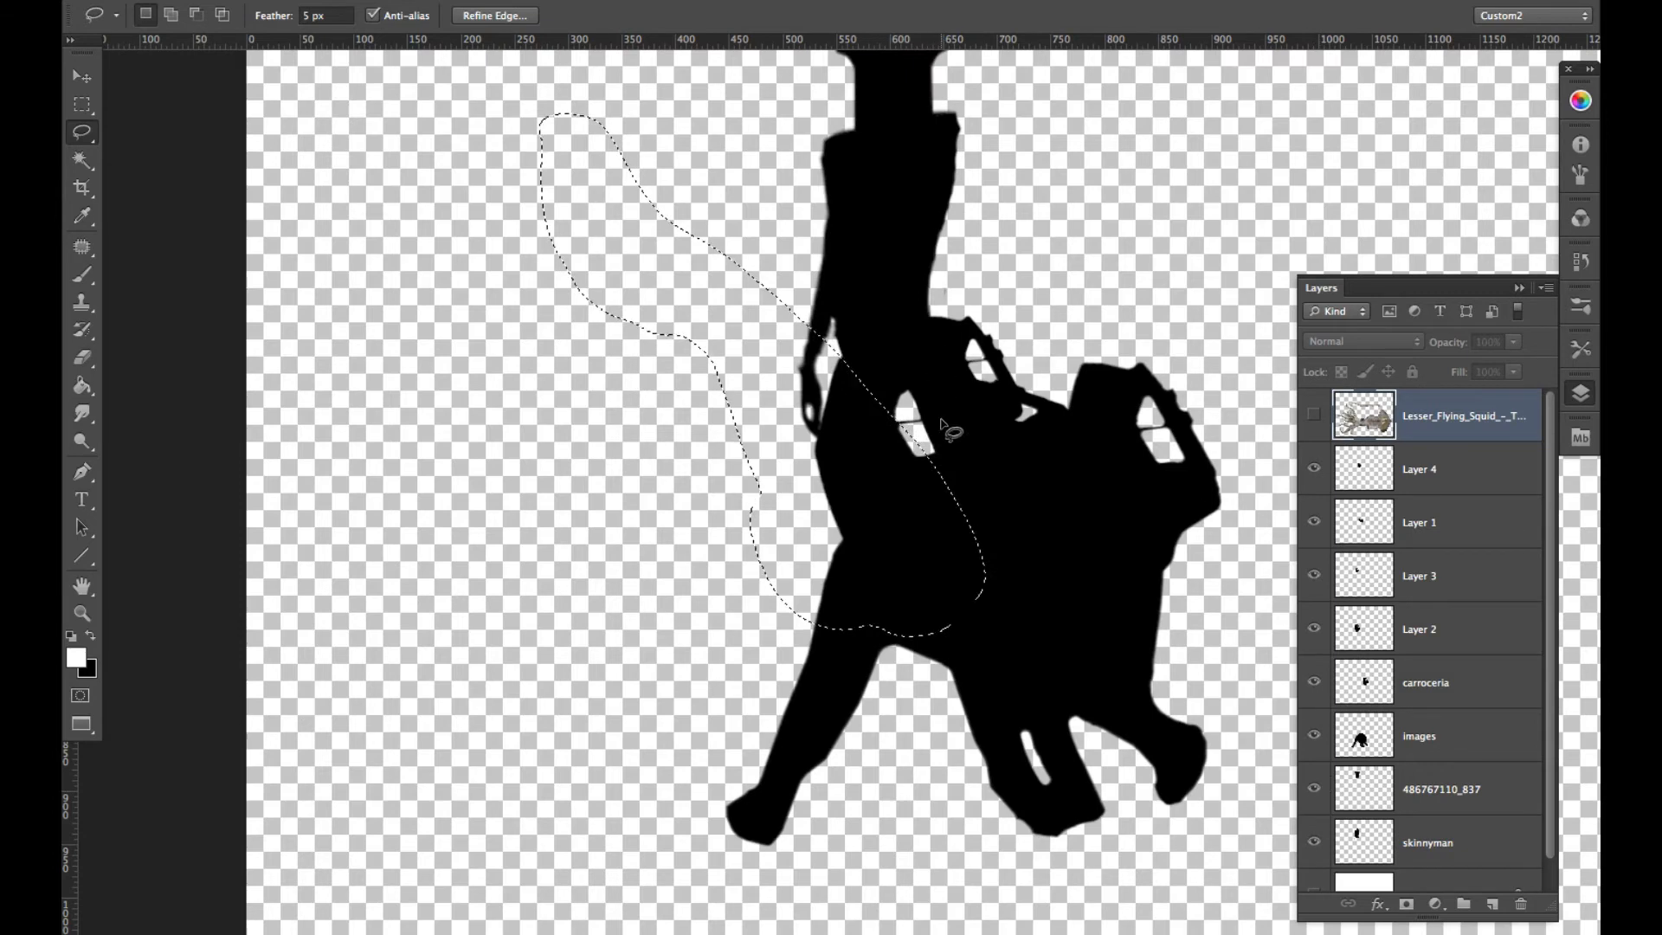
- Paste the tentacle beside the figure and erase the squid remnants along its base with the Eraser at brush size 22
{"action": "key", "text": "super+v"}
{"action": "left_click_drag", "start_coordinate": [816, 472], "coordinate": [720, 485]}
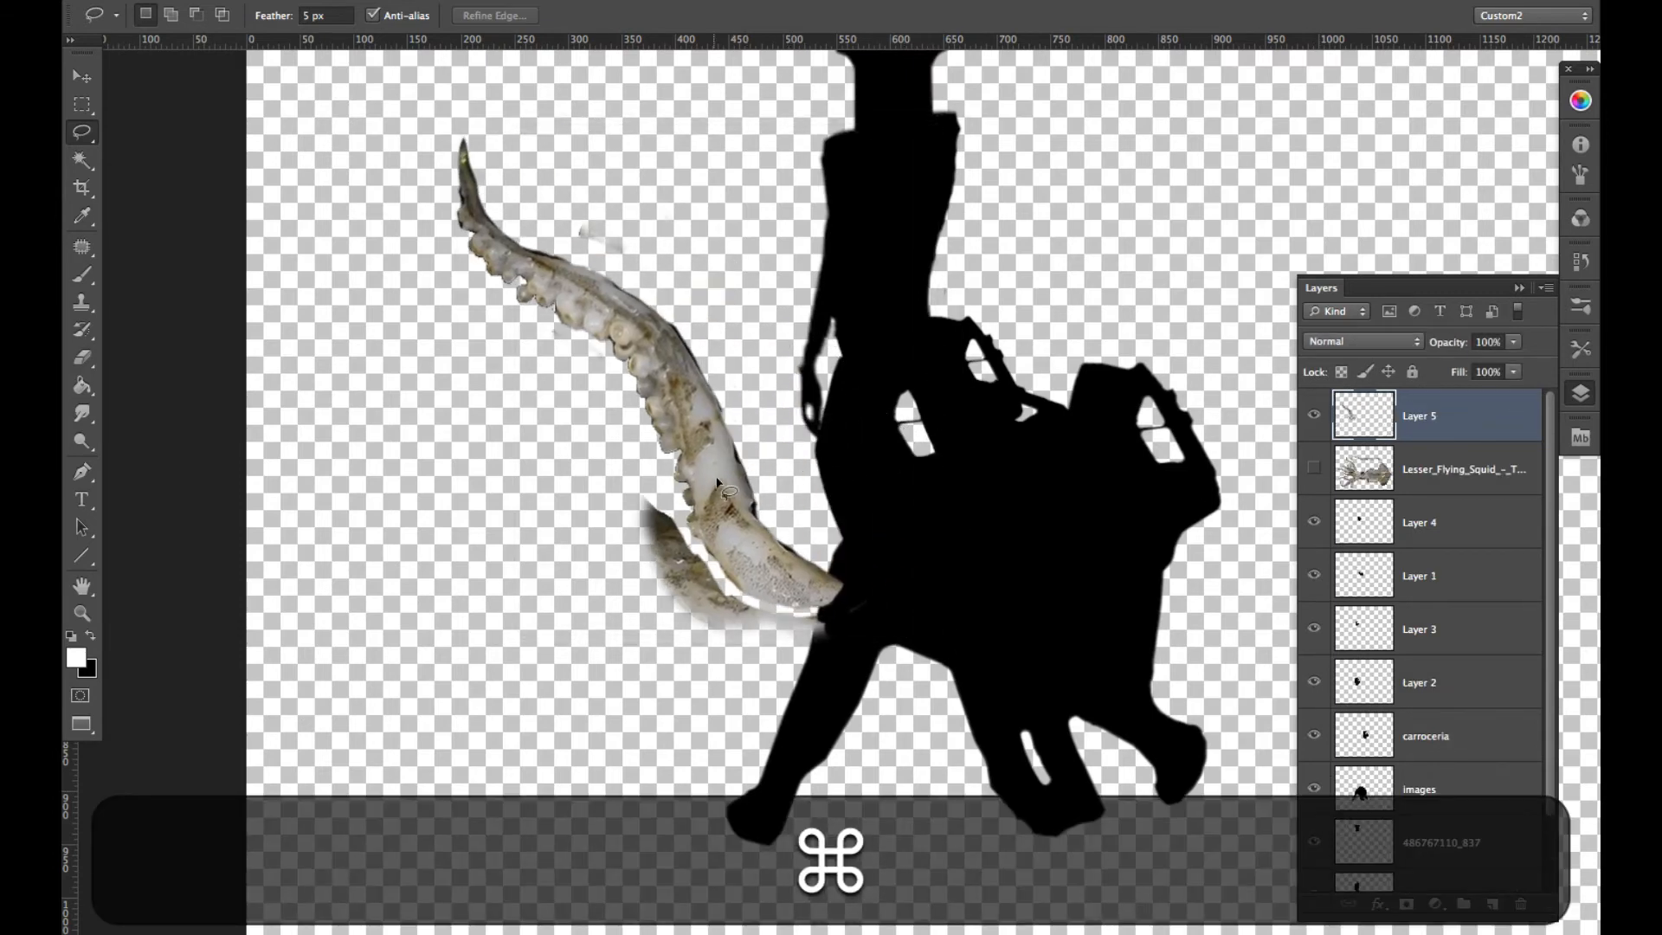
{"action": "key", "text": "super+e"}
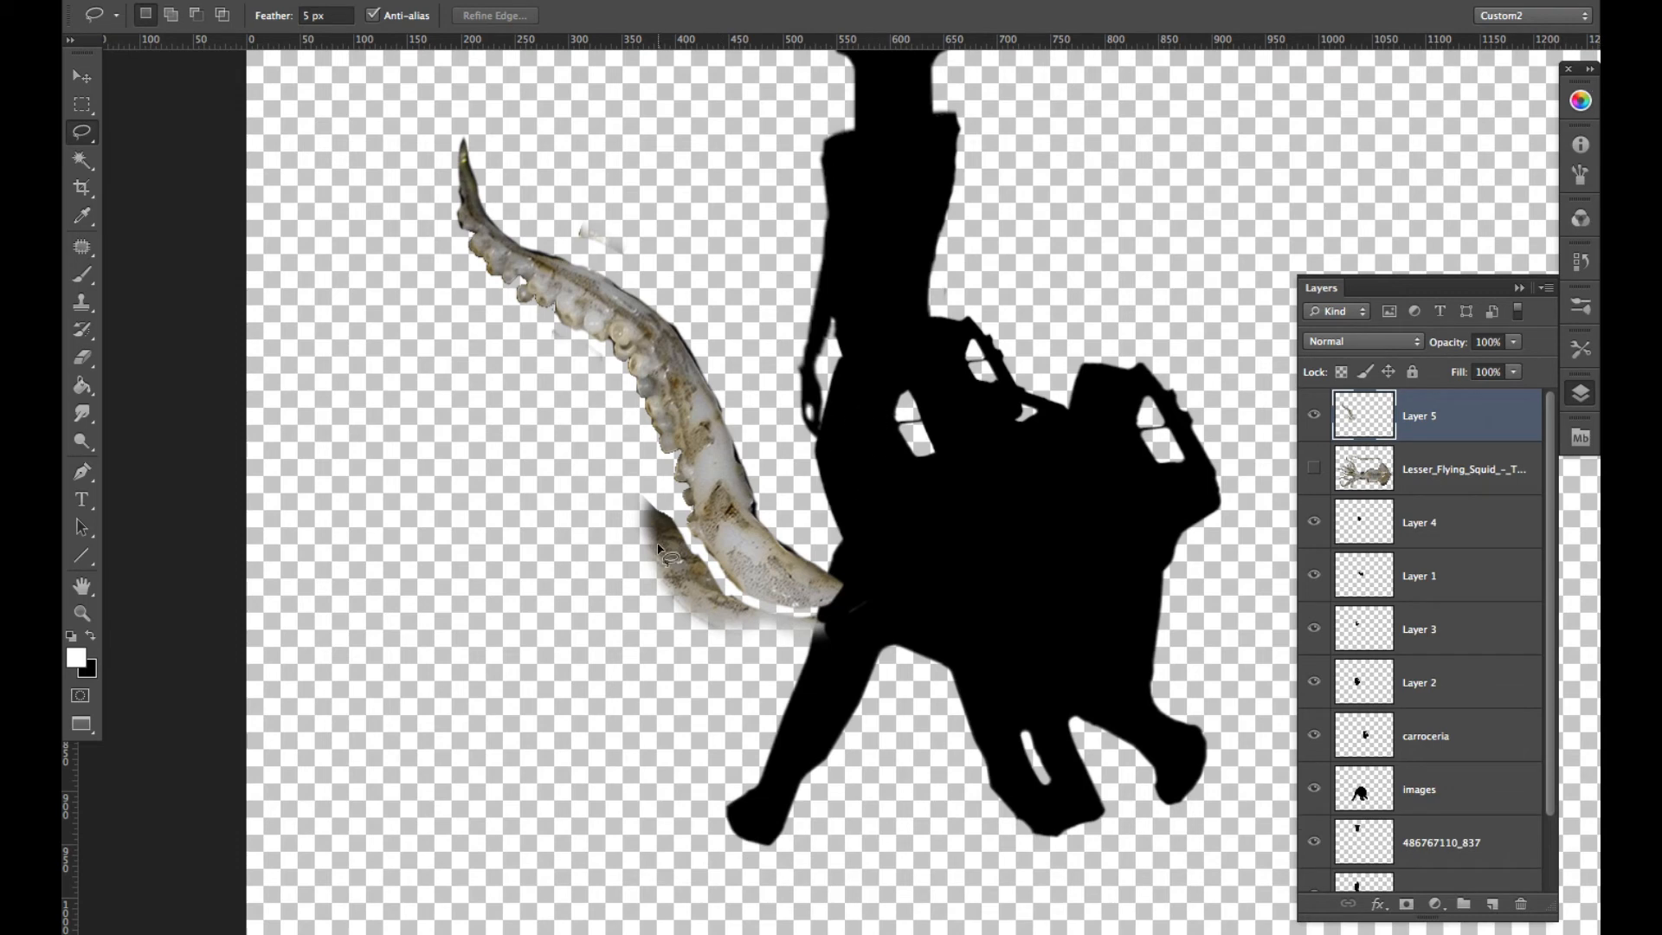
{"action": "key", "text": "e"}
{"action": "key", "text": "Return"}
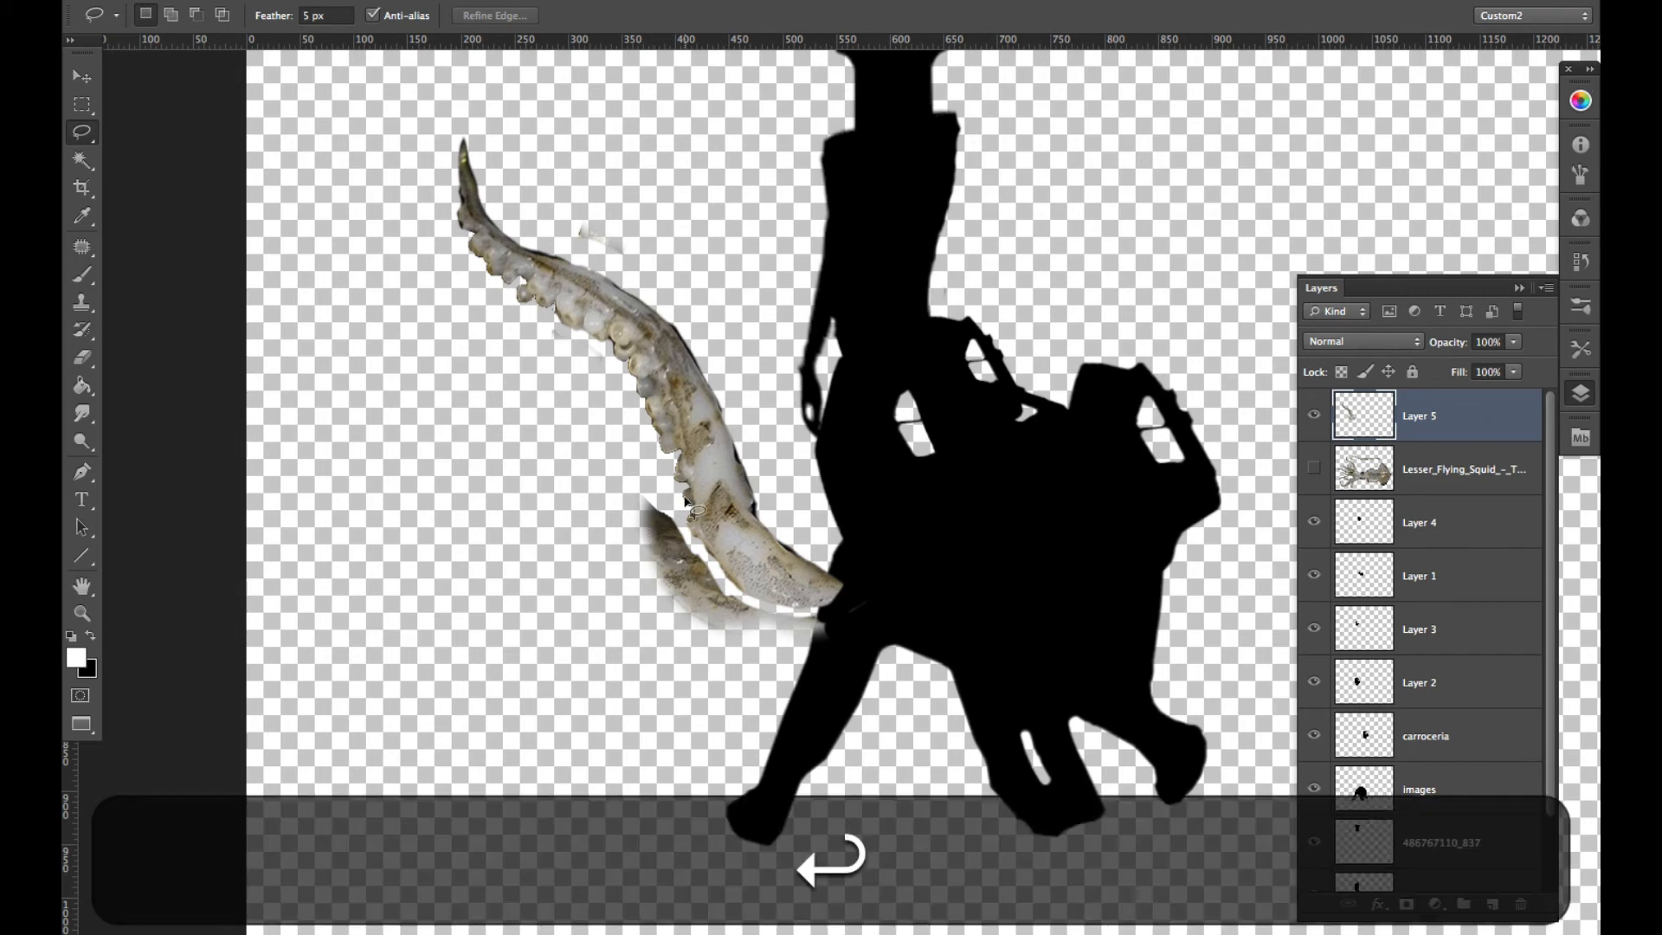
{"action": "key", "text": "e"}
{"action": "mouse_move", "coordinate": [643, 514]}
{"action": "left_mouse_down"}
{"action": "mouse_move", "coordinate": [753, 635]}
{"action": "mouse_move", "coordinate": [730, 614]}
{"action": "mouse_move", "coordinate": [848, 637]}
{"action": "mouse_move", "coordinate": [725, 604]}
{"action": "mouse_move", "coordinate": [706, 627]}
{"action": "mouse_move", "coordinate": [683, 613]}
{"action": "mouse_move", "coordinate": [717, 672]}
{"action": "left_mouse_up"}
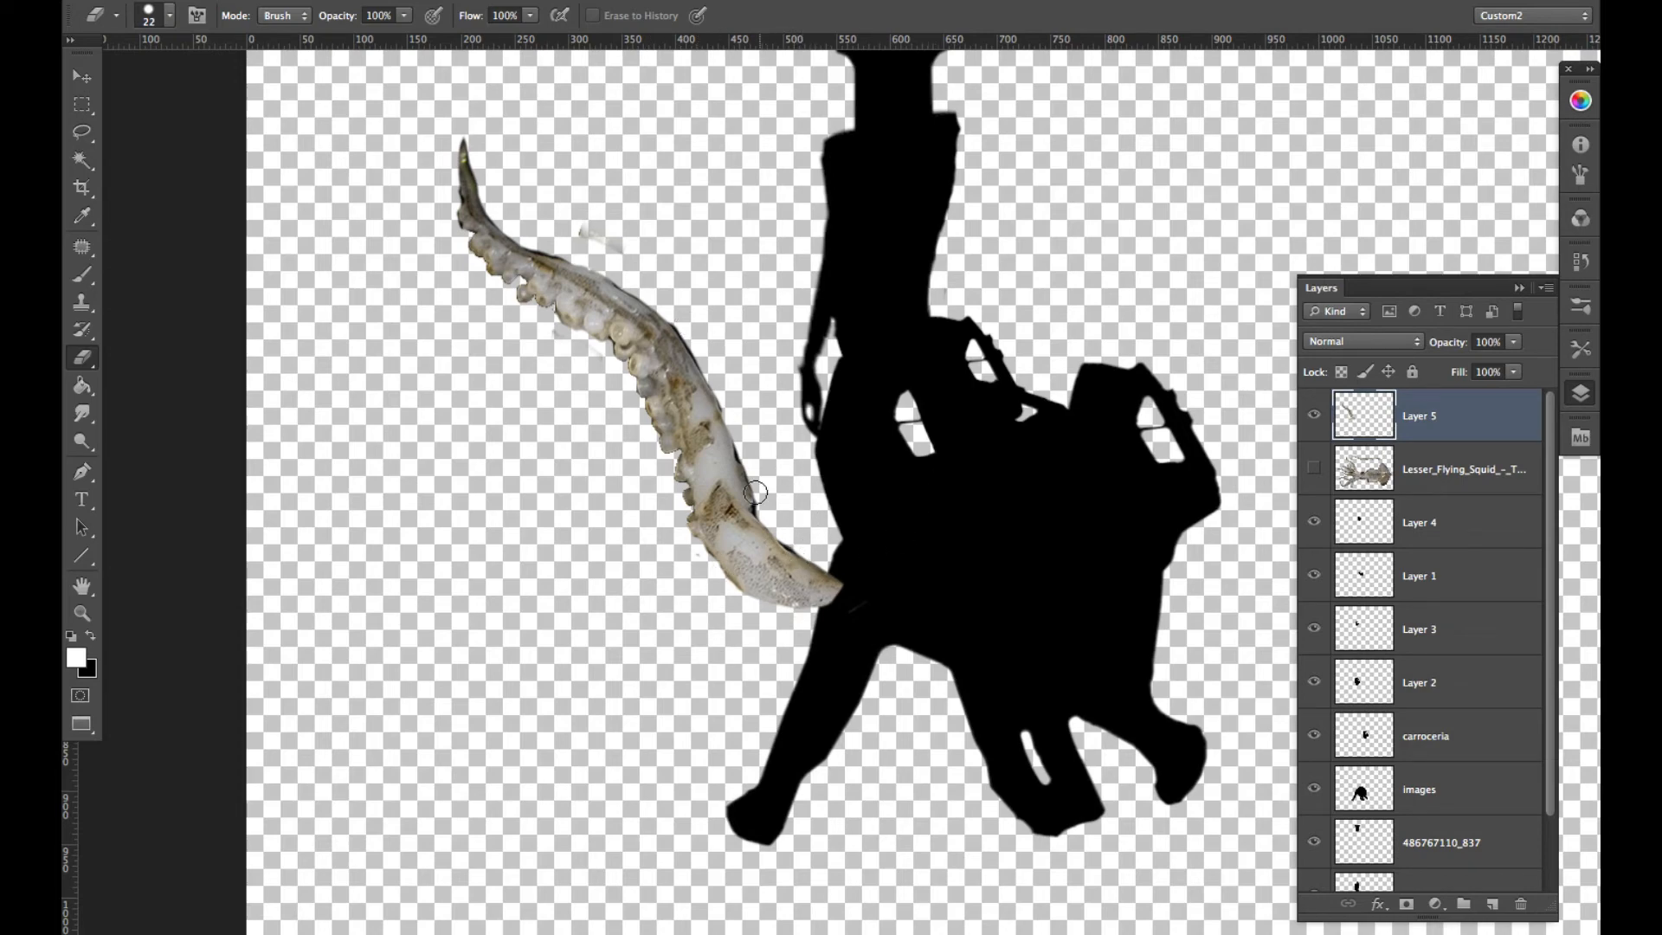
- Turn the tentacle black with a Hue/Saturation adjustment, using saturation -100 and the lowest lightness
{"action": "left_click", "coordinate": [391, 0]}
{"action": "left_click", "coordinate": [391, 0]}
{"action": "left_click", "coordinate": [391, 0]}
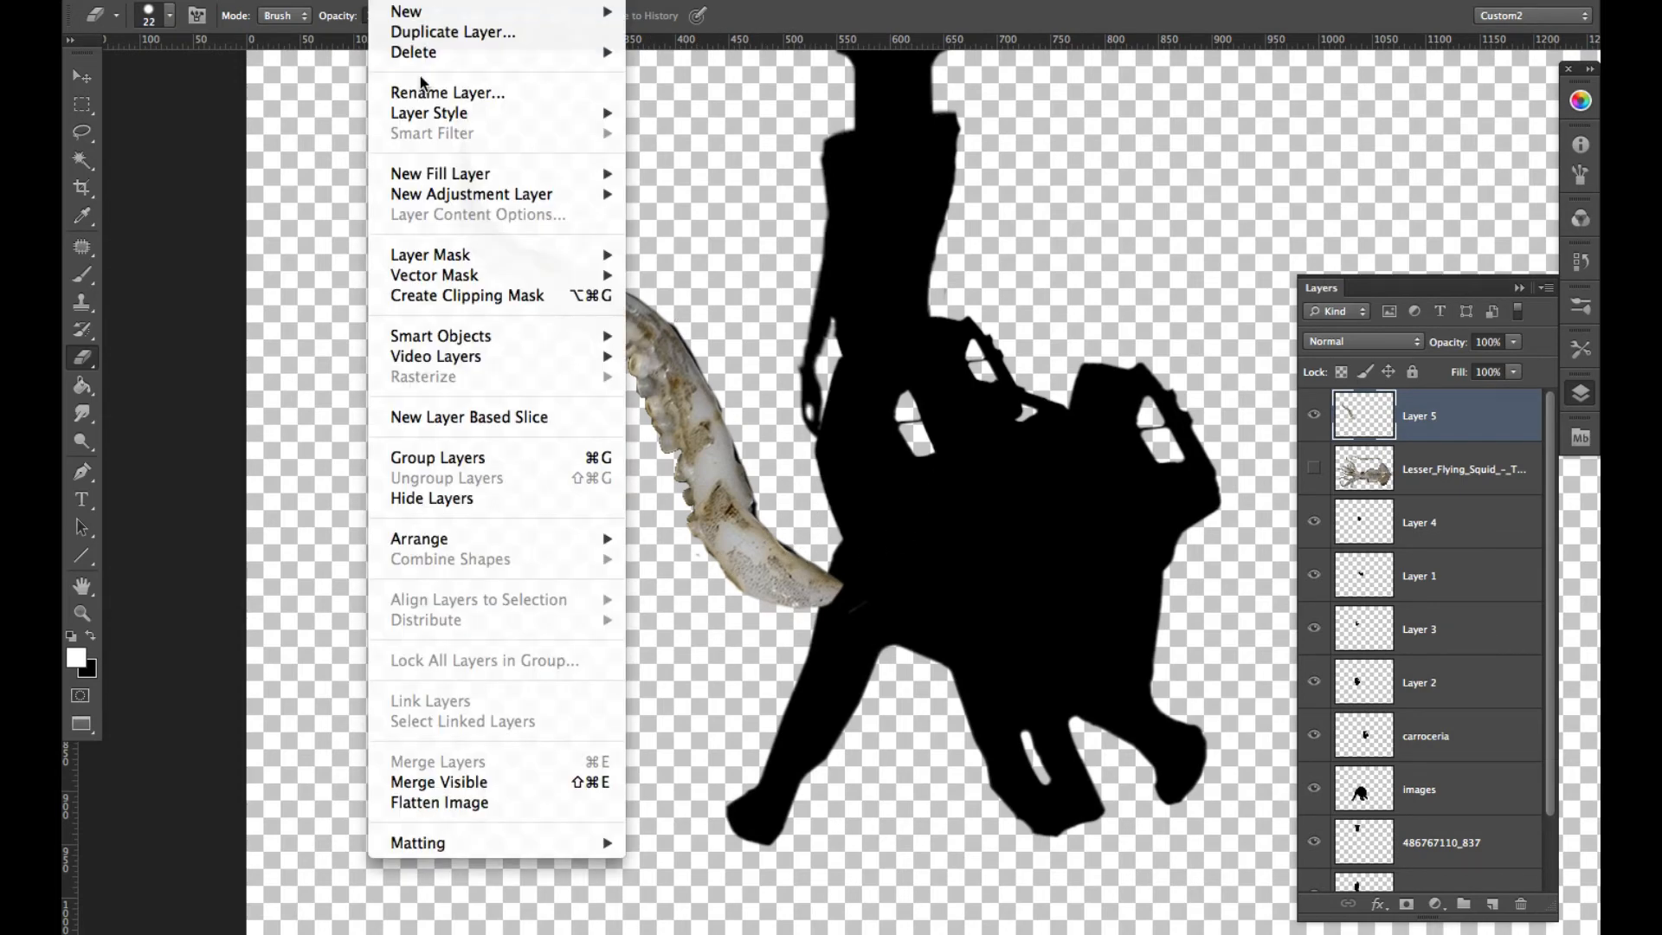
{"action": "mouse_move", "coordinate": [334, 2]}
{"action": "mouse_move", "coordinate": [387, 60]}
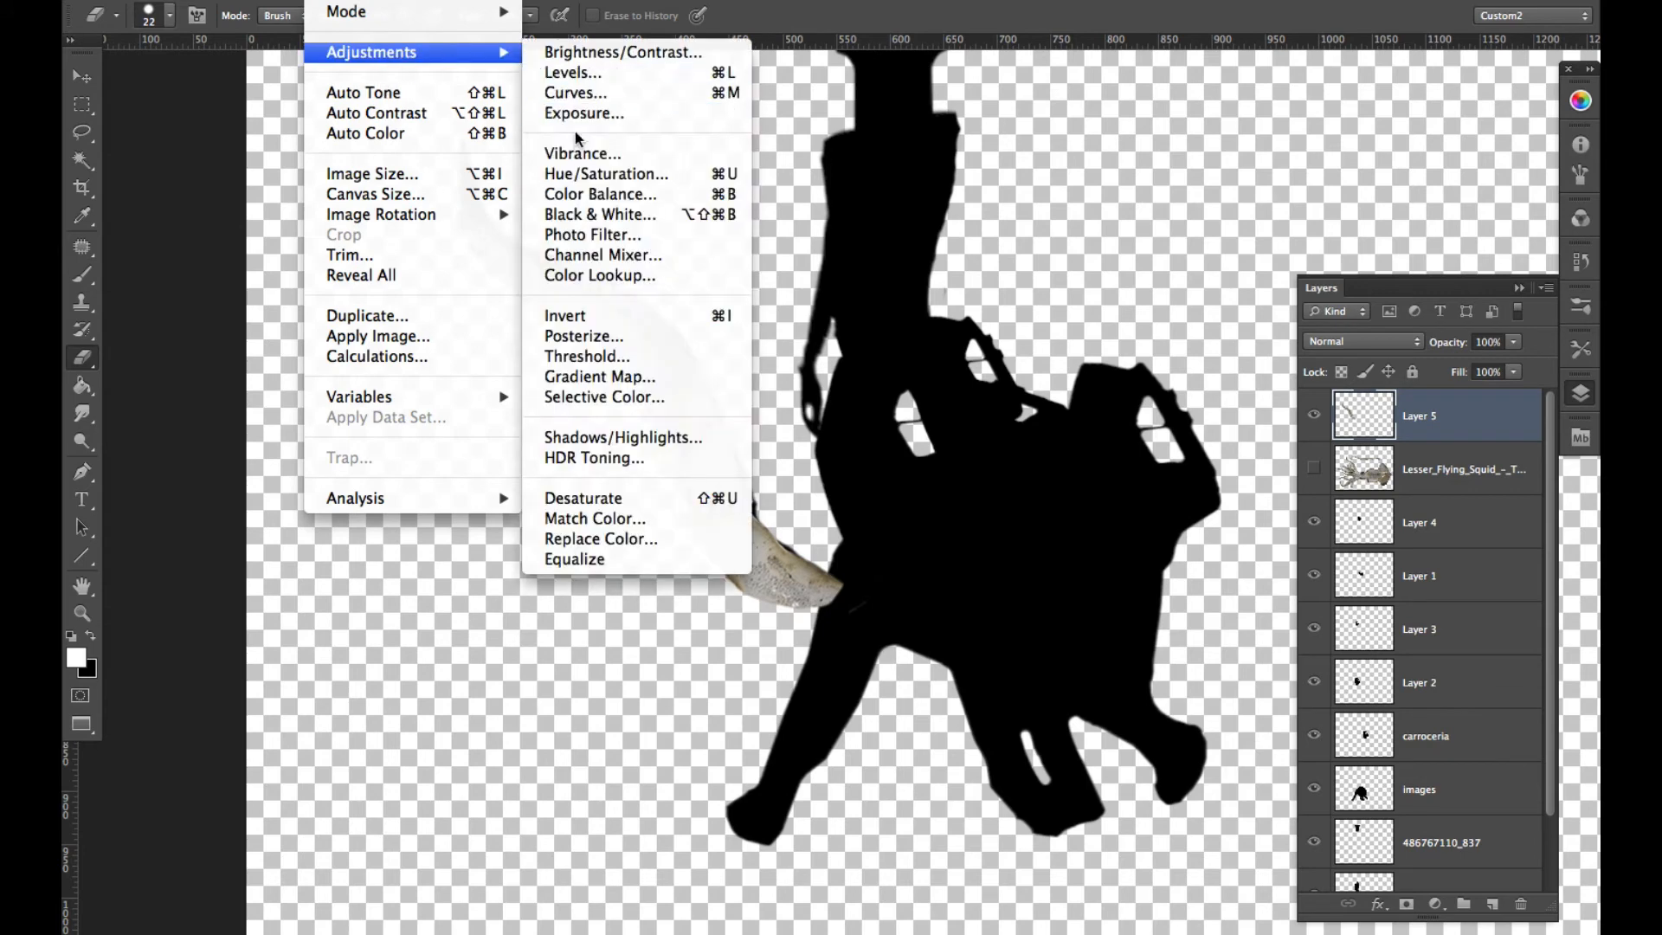
{"action": "left_click", "coordinate": [606, 173]}
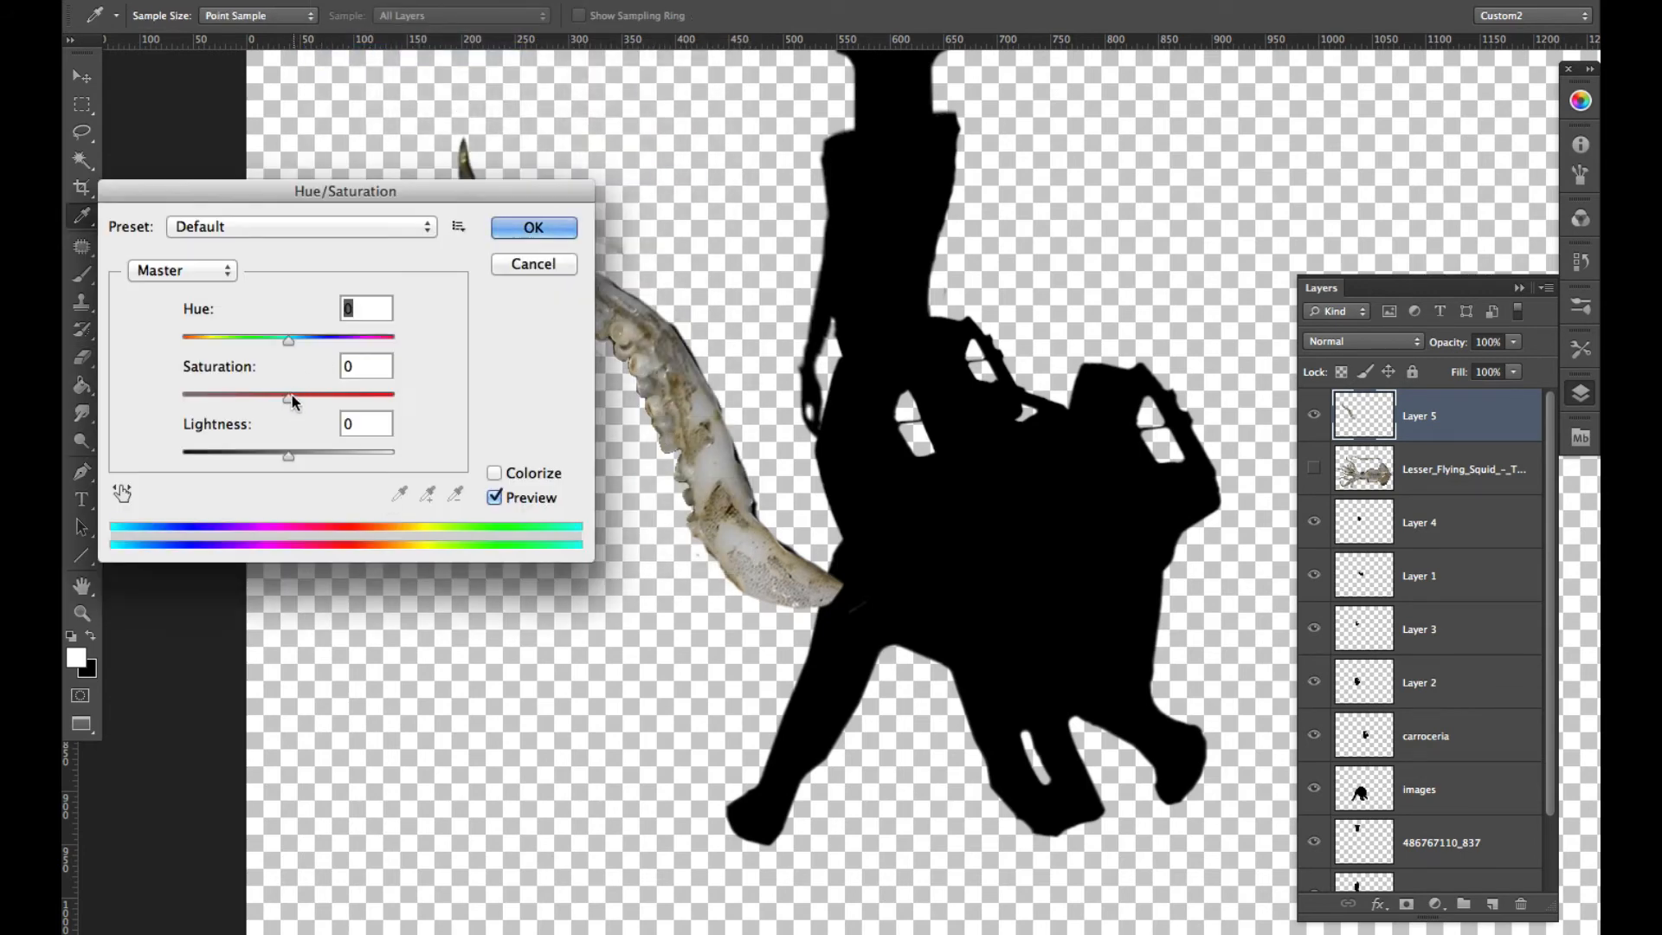
{"action": "left_click_drag", "start_coordinate": [289, 397], "coordinate": [152, 402]}
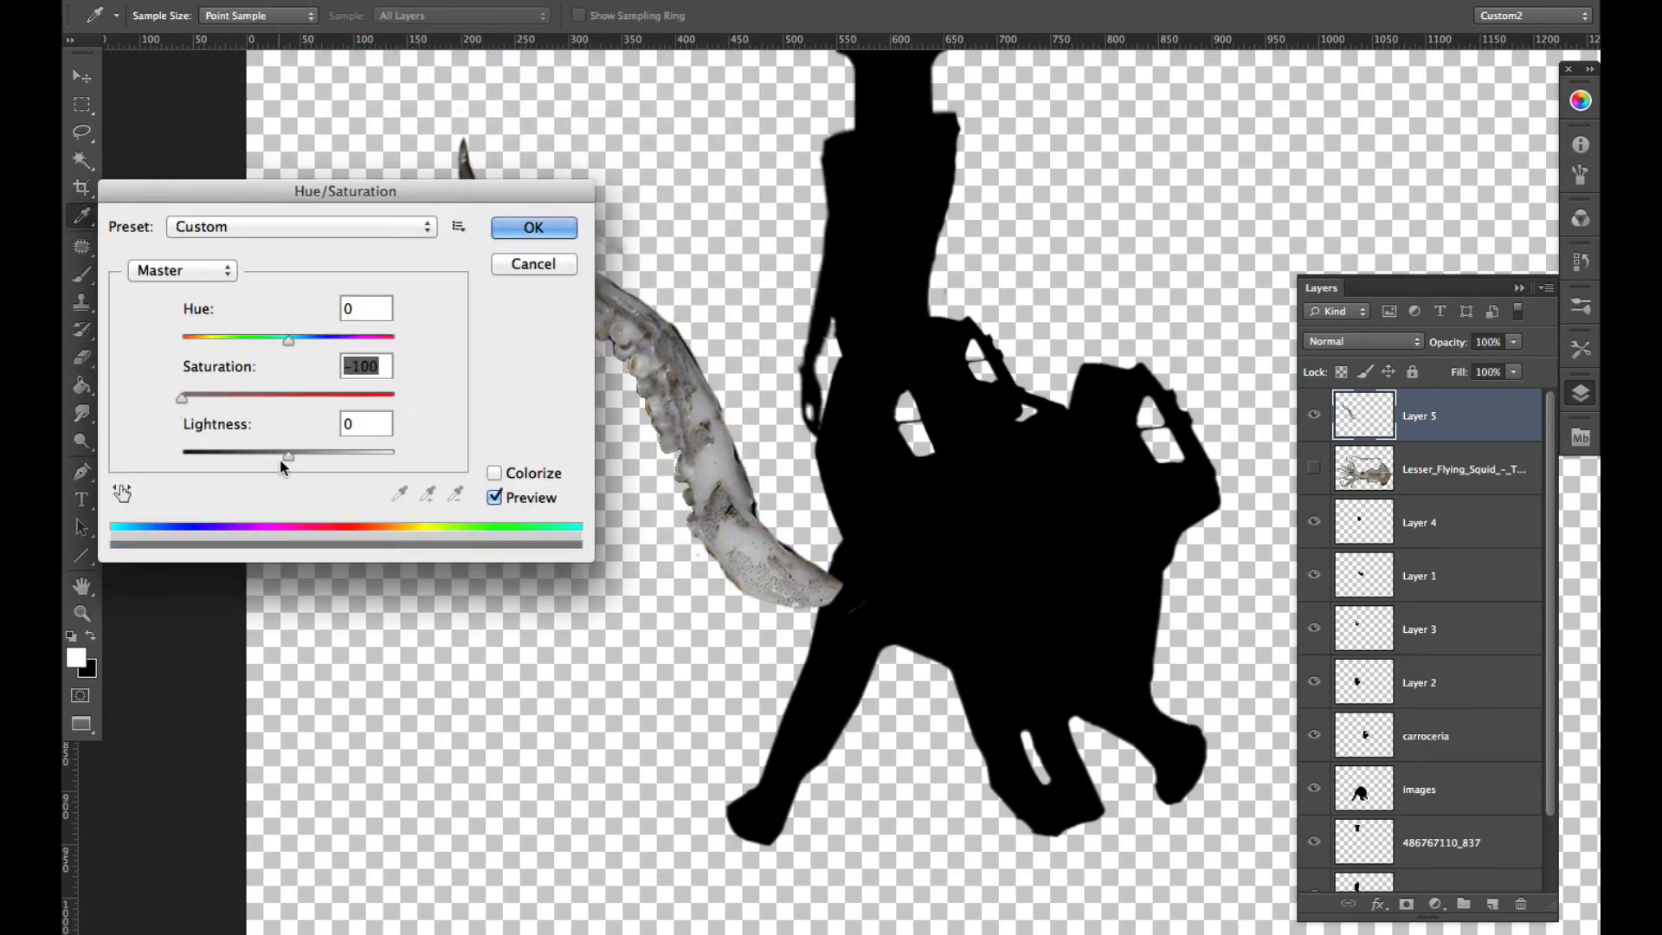
{"action": "left_click_drag", "start_coordinate": [285, 455], "coordinate": [182, 455]}
{"action": "left_click", "coordinate": [513, 227]}
- Erase the stray smudges along both sides of the black tentacle with the Eraser at brush size 22
{"action": "key", "text": "e"}
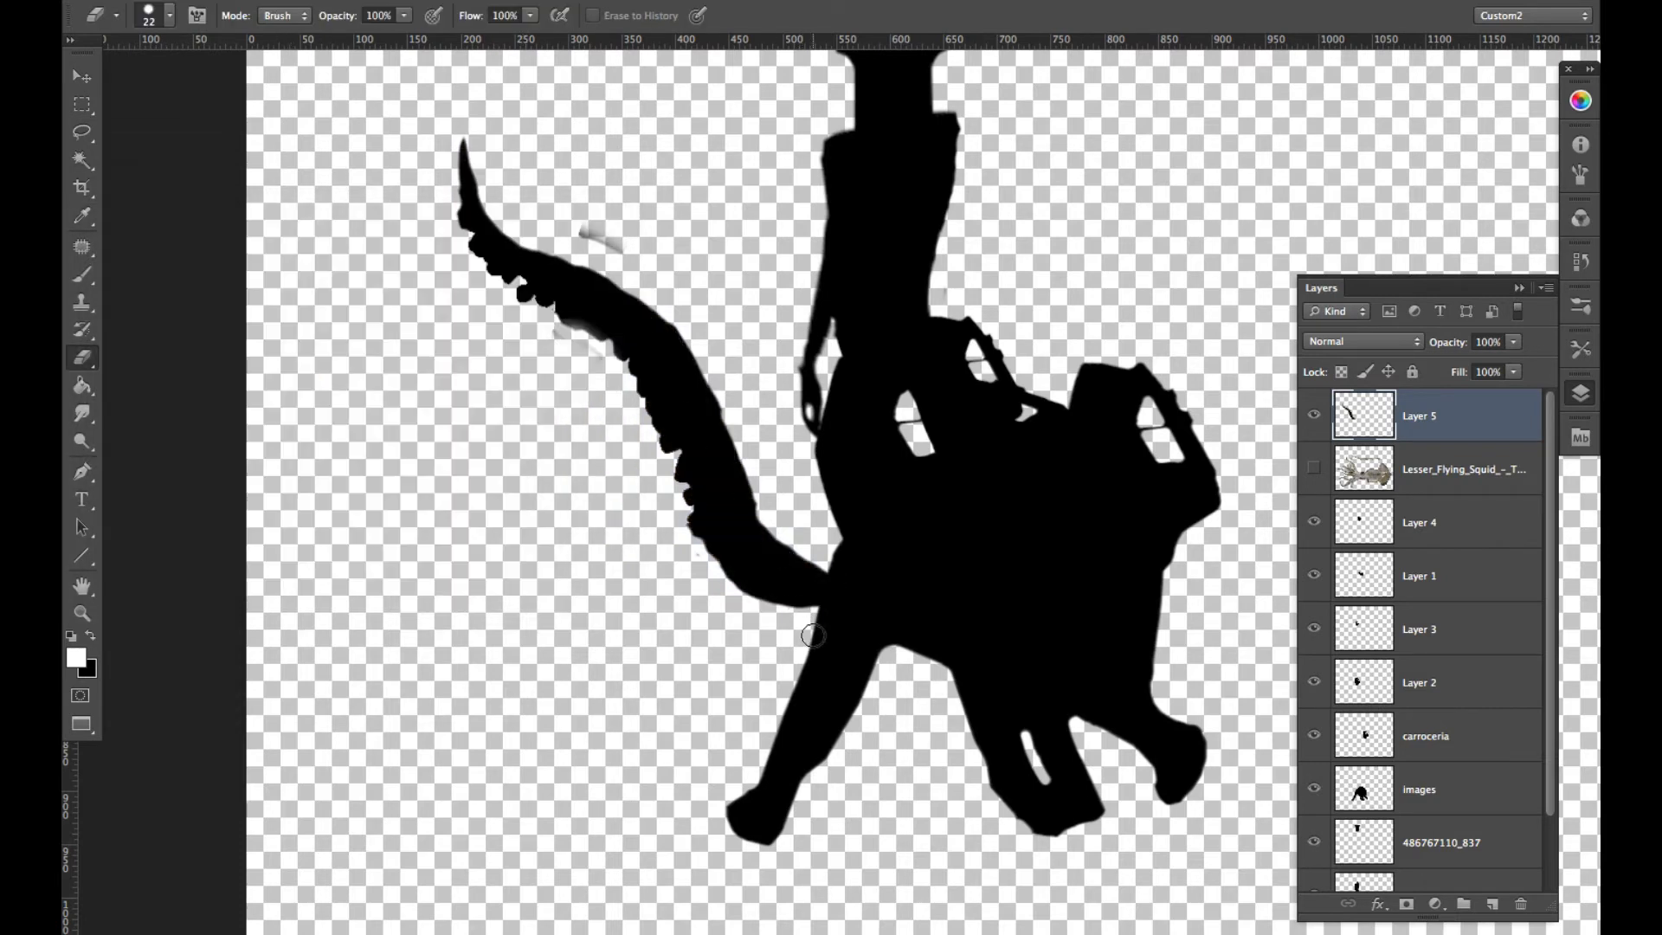
{"action": "left_click_drag", "start_coordinate": [626, 240], "coordinate": [572, 222]}
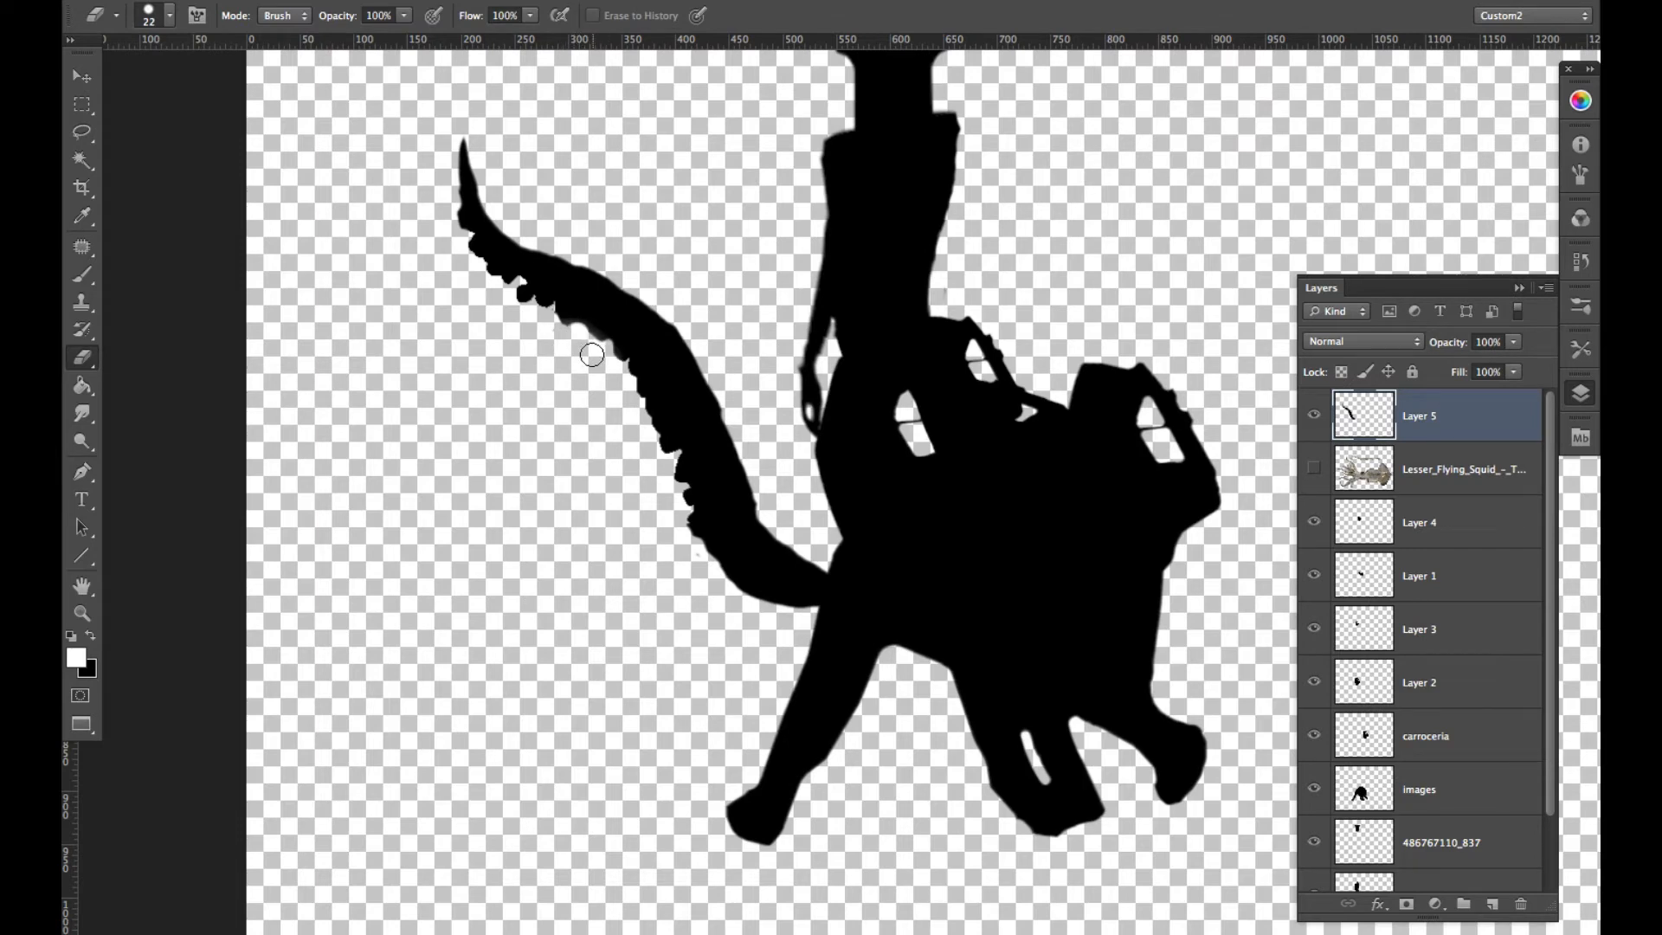
{"action": "left_click_drag", "start_coordinate": [591, 361], "coordinate": [580, 360]}
- Flip the tentacle horizontally, scale it to 70.14%, and rotate it to 60.01° against the torso's opposite side
{"action": "key", "text": "super+t"}
{"action": "left_click_drag", "start_coordinate": [897, 678], "coordinate": [879, 290]}
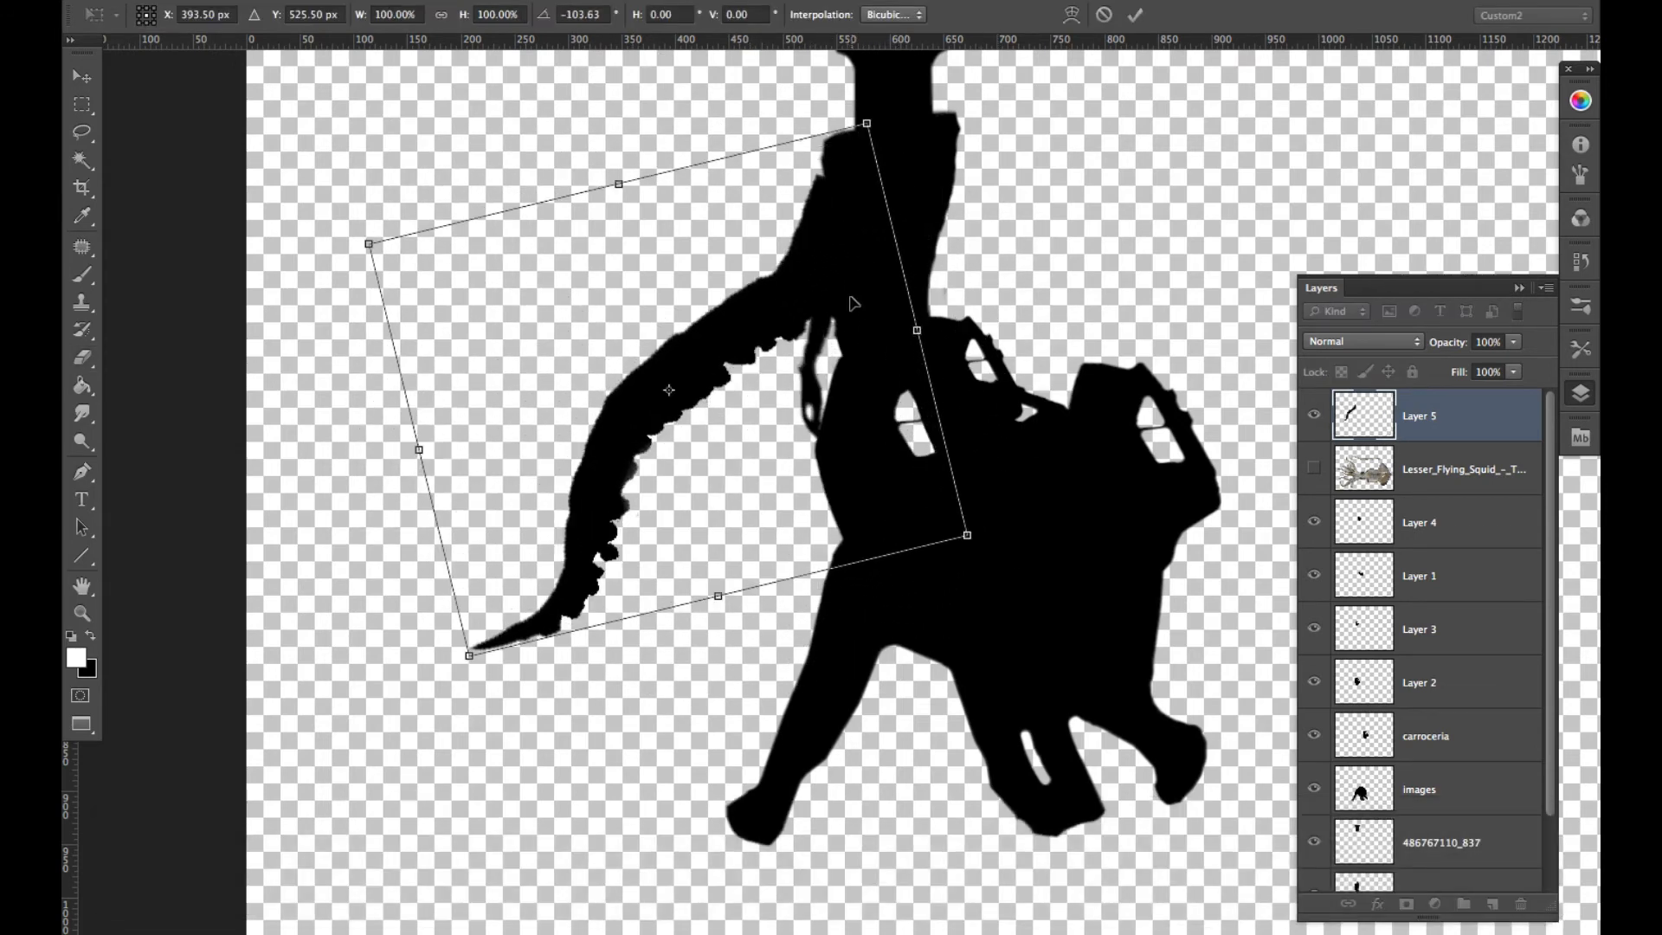
{"action": "right_click", "coordinate": [758, 319]}
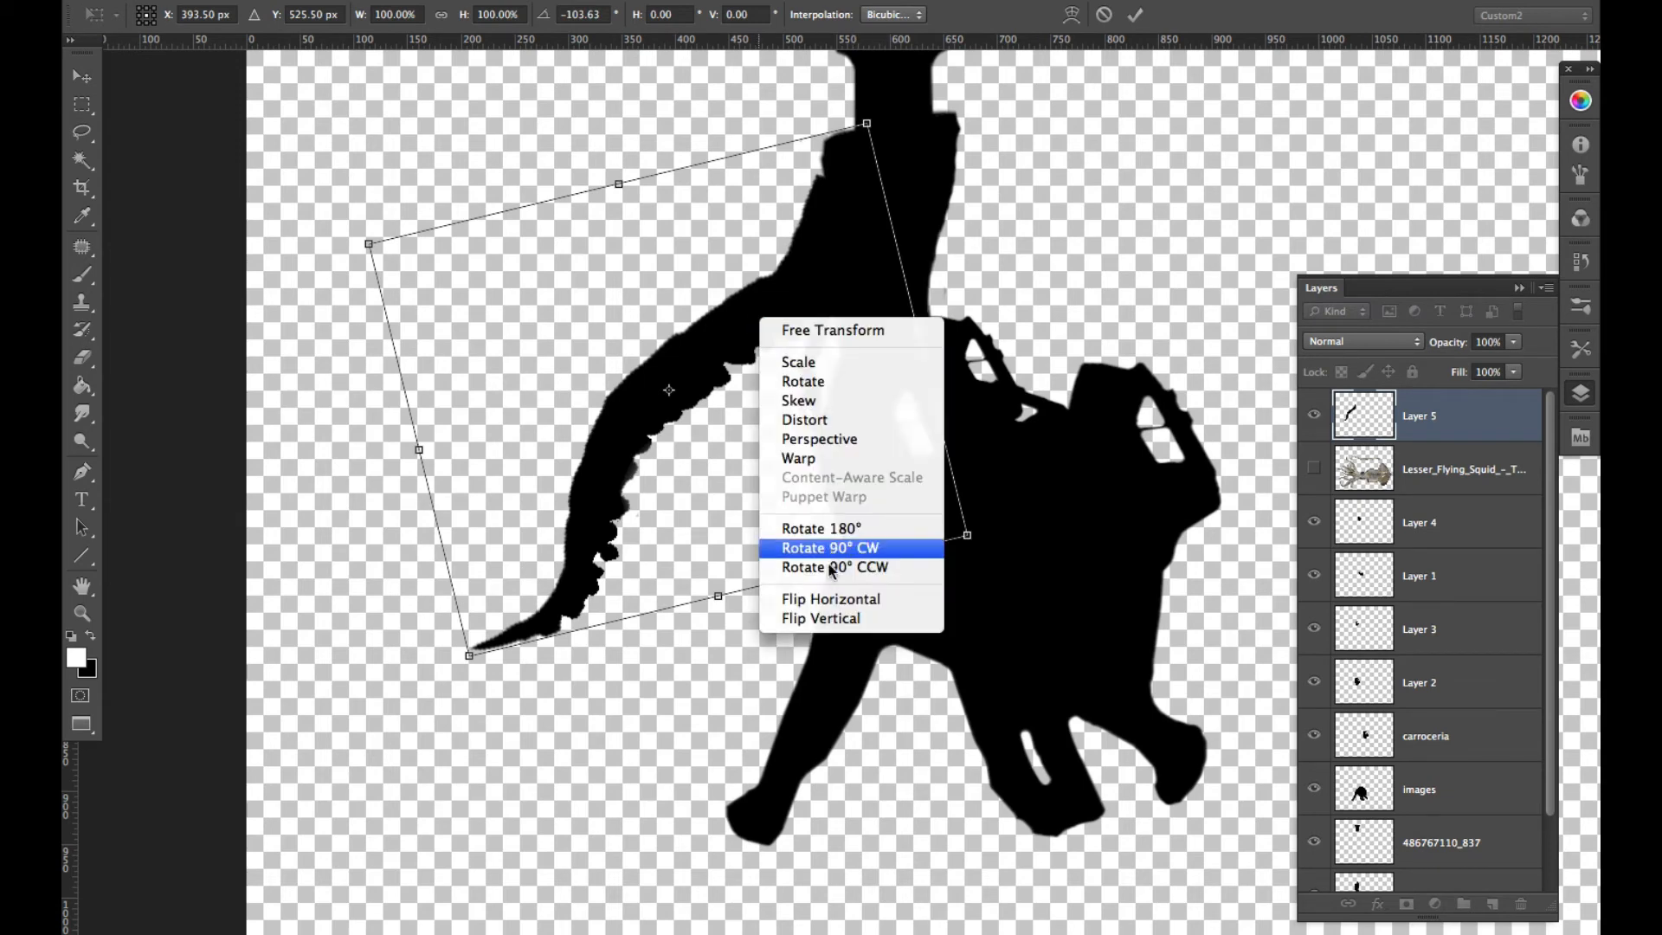
{"action": "left_click", "coordinate": [841, 597]}
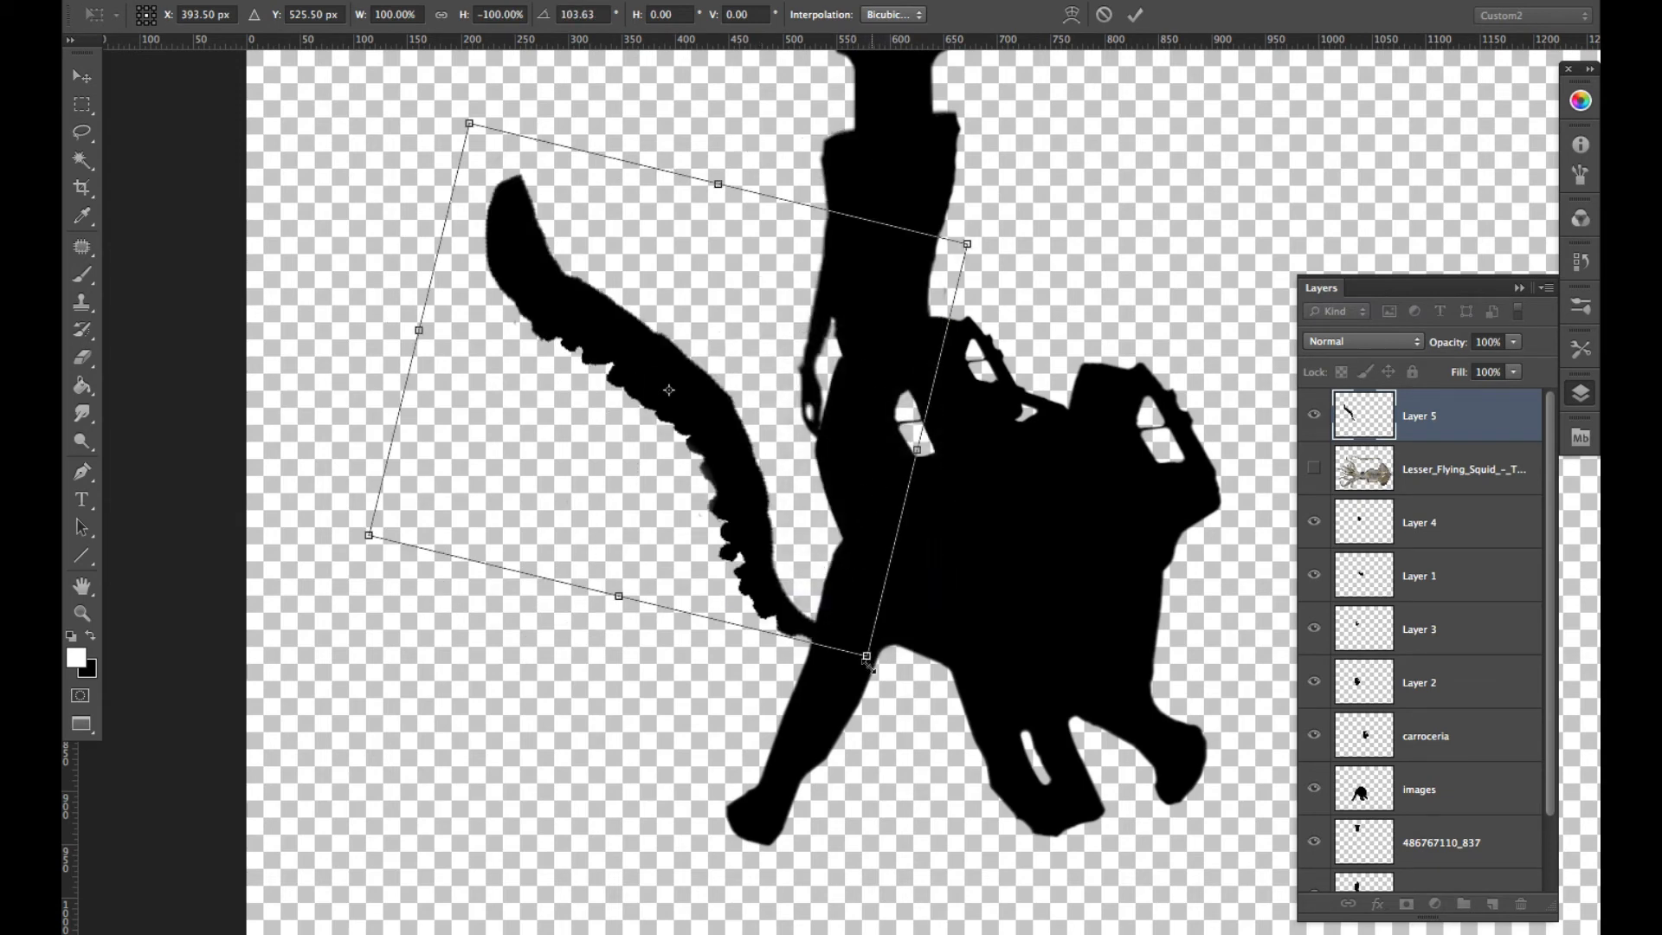
{"action": "left_click_drag", "start_coordinate": [867, 656], "coordinate": [749, 497]}
{"action": "left_click_drag", "start_coordinate": [679, 396], "coordinate": [1148, 350]}
{"action": "left_click_drag", "start_coordinate": [1251, 485], "coordinate": [1261, 288]}
- Move the tentacle up to the torso's shoulder, rotate it to 52.73°, and apply the transform
{"action": "key", "text": "space"}
{"action": "left_click_drag", "start_coordinate": [1062, 546], "coordinate": [921, 620]}
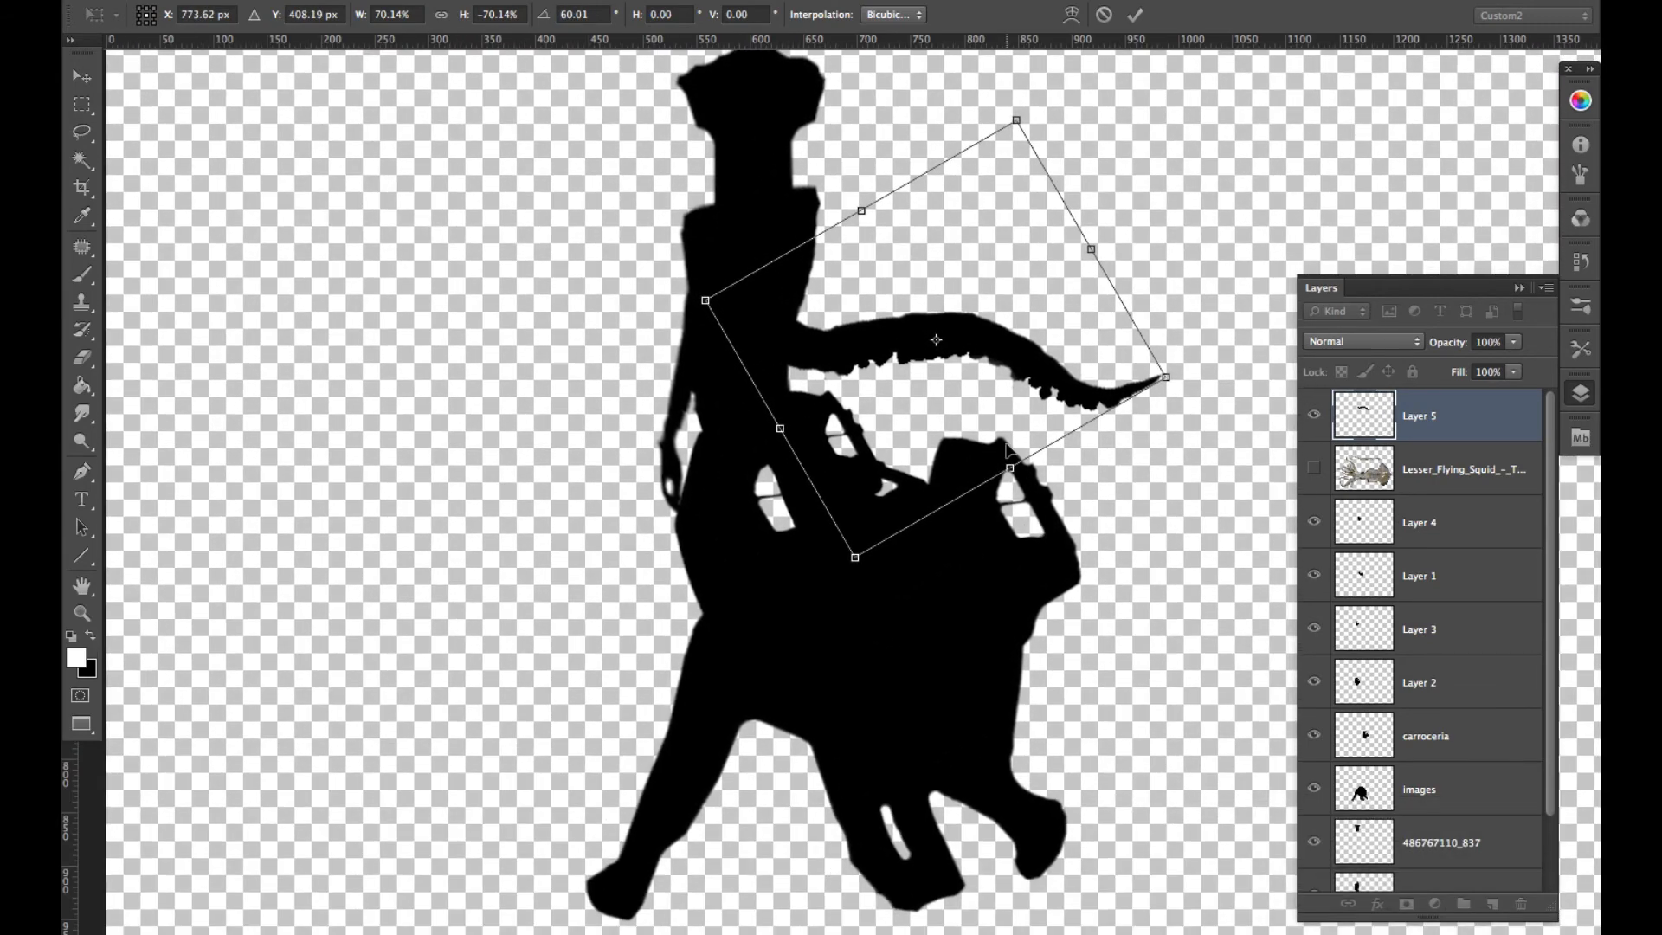
{"action": "scroll", "coordinate": [1007, 446], "scroll_direction": "down", "scroll_amount": 4}
{"action": "scroll", "coordinate": [1007, 446], "scroll_direction": "up", "scroll_amount": 1}
{"action": "key", "text": "space"}
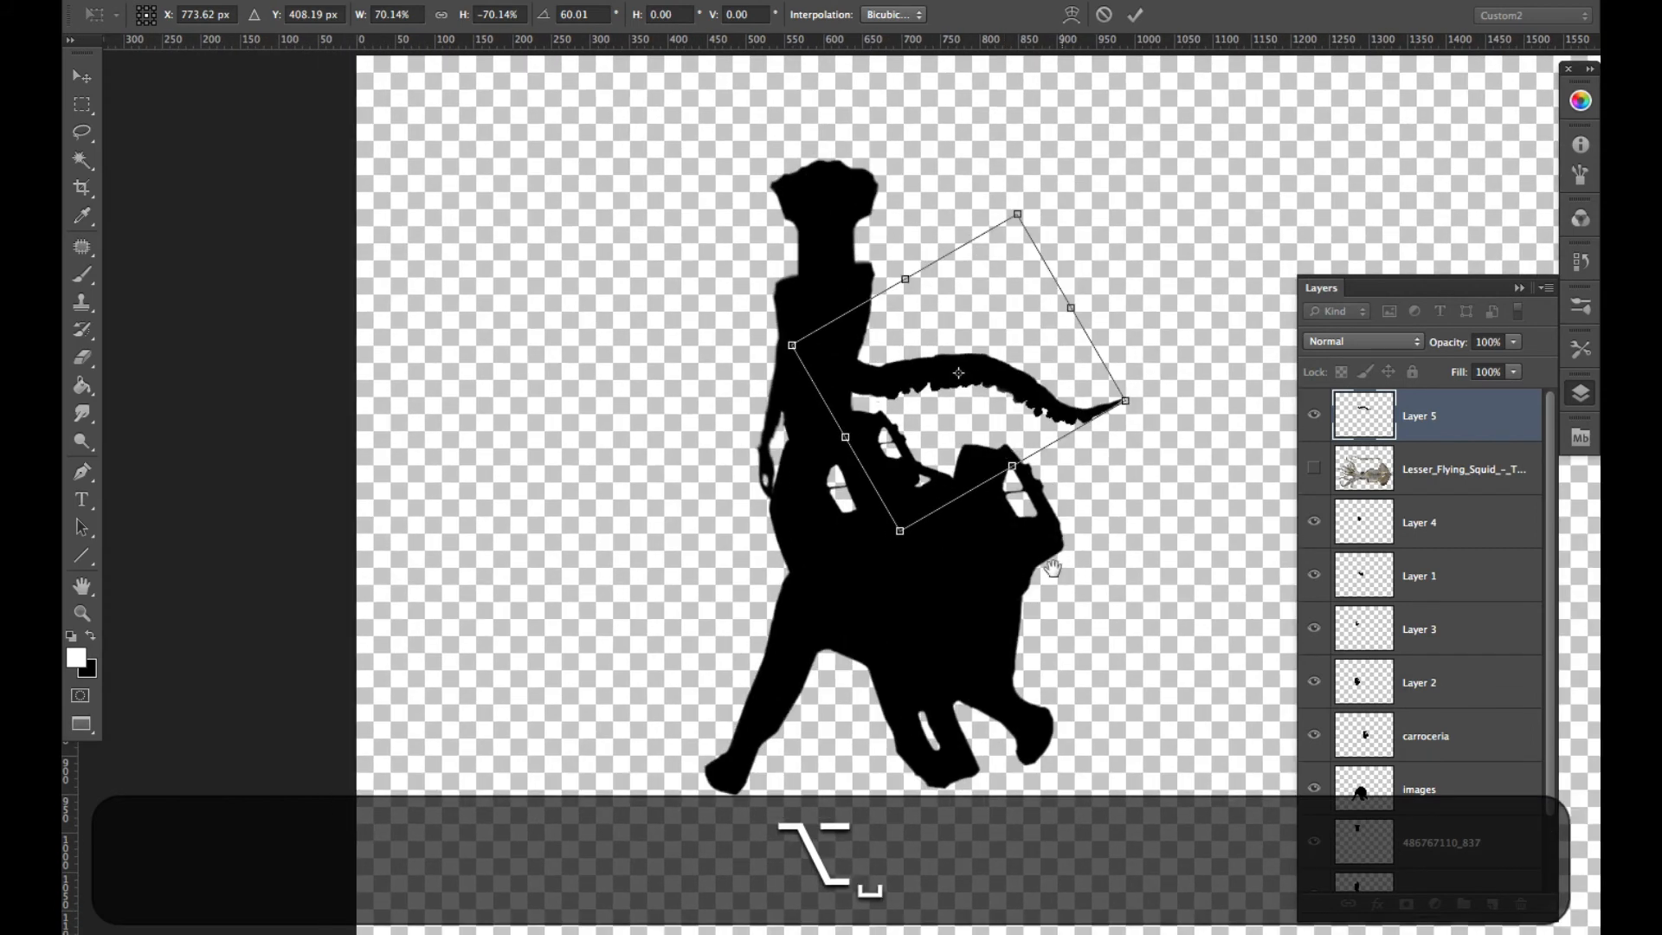
{"action": "left_click_drag", "start_coordinate": [1025, 602], "coordinate": [853, 657]}
{"action": "left_click_drag", "start_coordinate": [855, 448], "coordinate": [909, 368]}
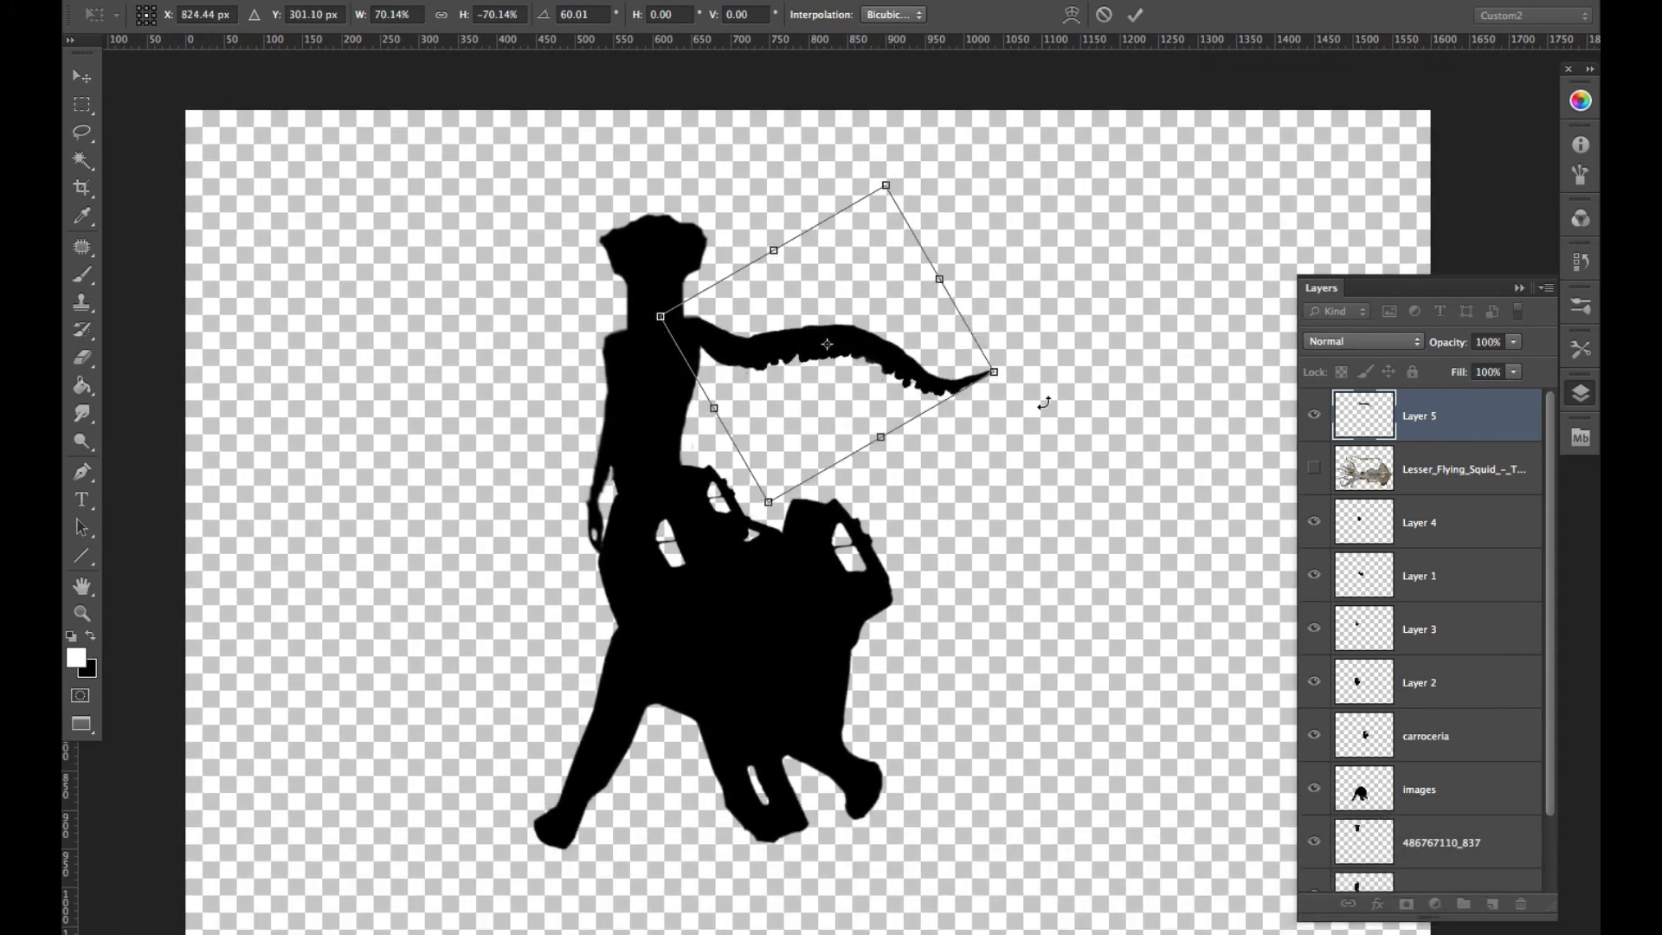
{"action": "left_click_drag", "start_coordinate": [1044, 381], "coordinate": [1042, 350]}
{"action": "left_click_drag", "start_coordinate": [913, 362], "coordinate": [914, 343]}
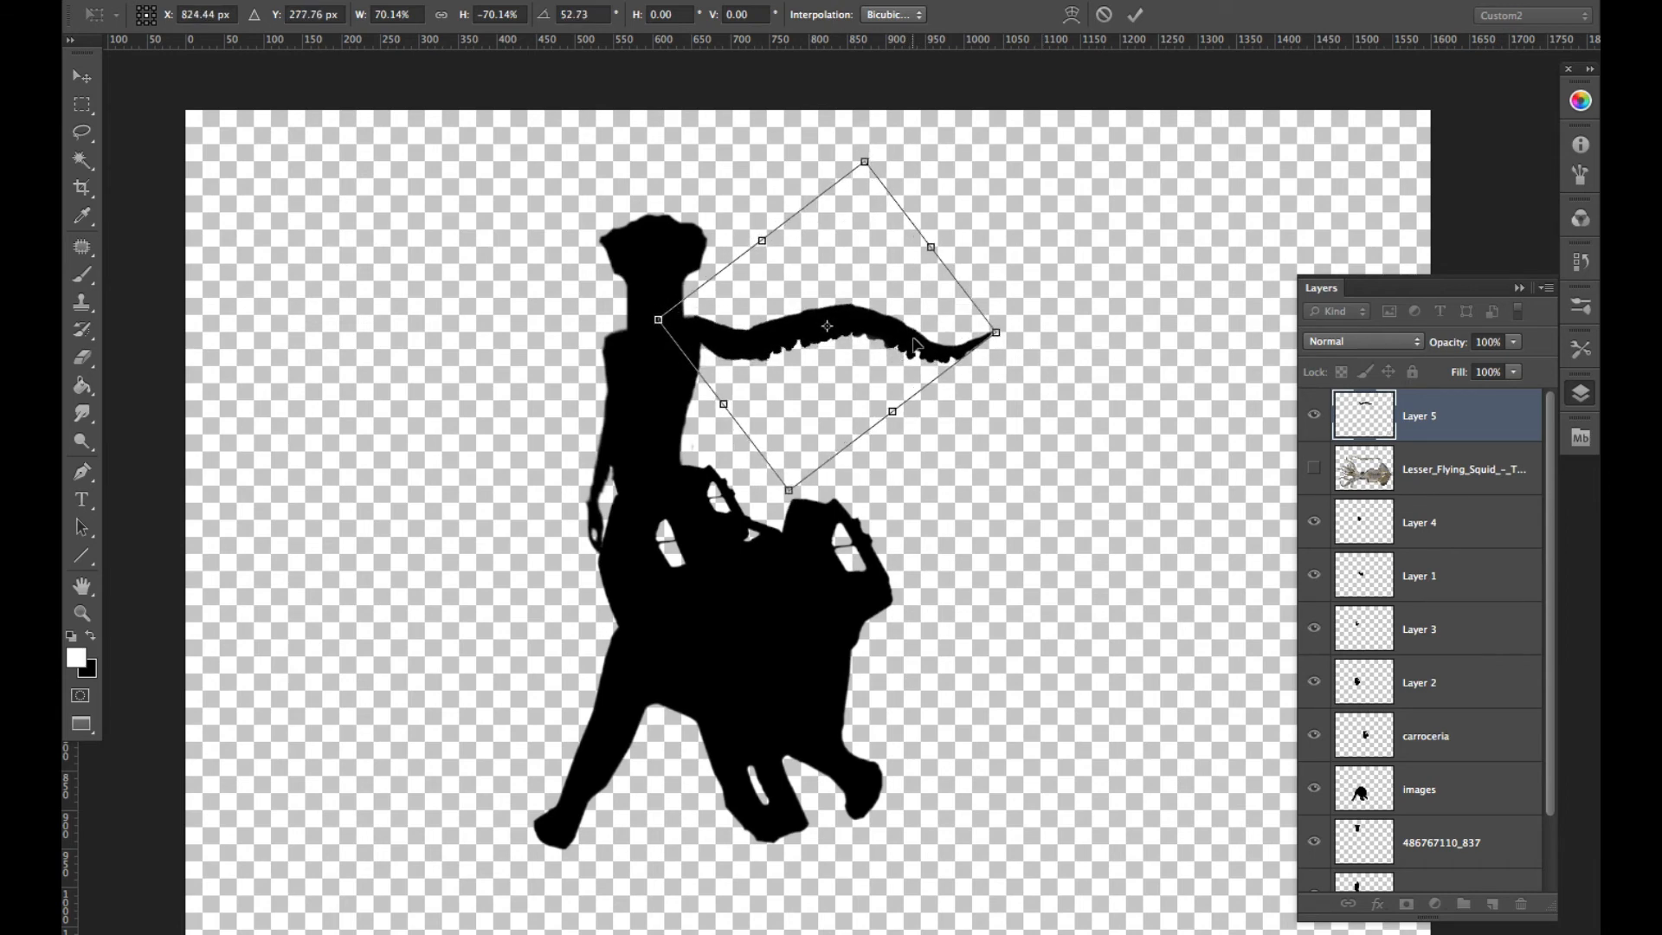
{"action": "key", "text": "Return"}
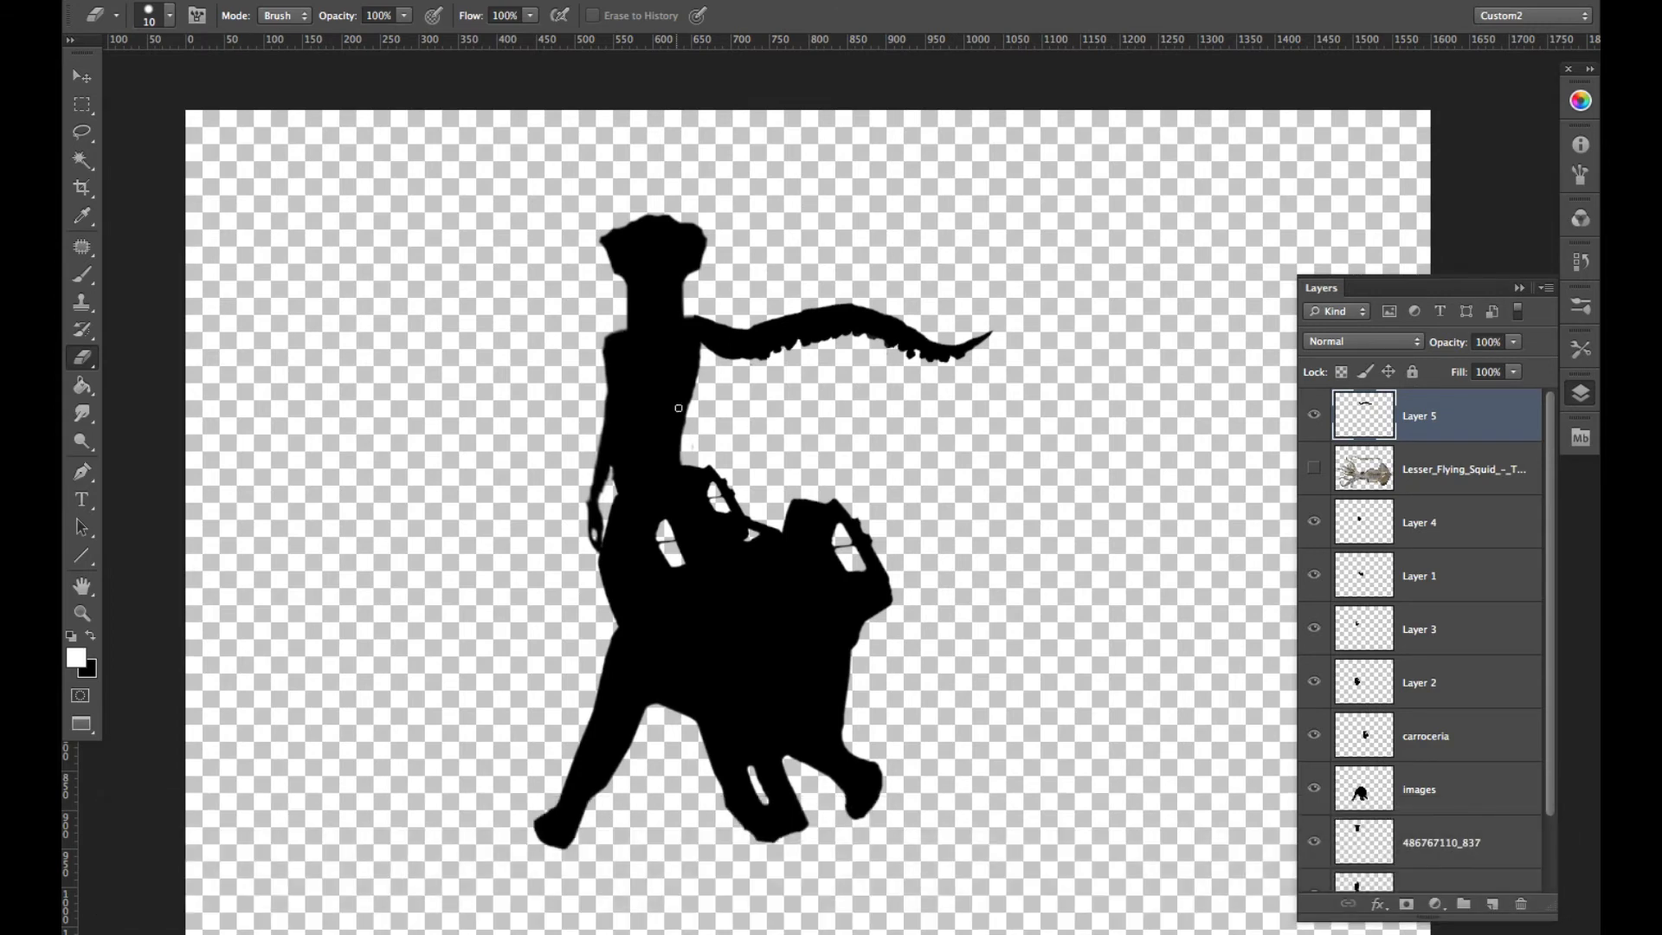
- Duplicate the tentacle twice, placing the copies below the original along the torso
{"action": "key", "text": "alt"}
{"action": "key", "text": "alt+v"}
{"action": "mouse_move", "coordinate": [798, 329]}
{"action": "left_mouse_down"}
{"action": "mouse_move", "coordinate": [794, 360]}
{"action": "mouse_move", "coordinate": [848, 372]}
{"action": "mouse_move", "coordinate": [850, 400]}
{"action": "left_mouse_up"}
- Move the middle tentacle copy above the original, rotate it to -24.47°, and scale it to 79.06% width and 104.44% height
{"action": "left_click", "coordinate": [924, 379], "text": "super"}
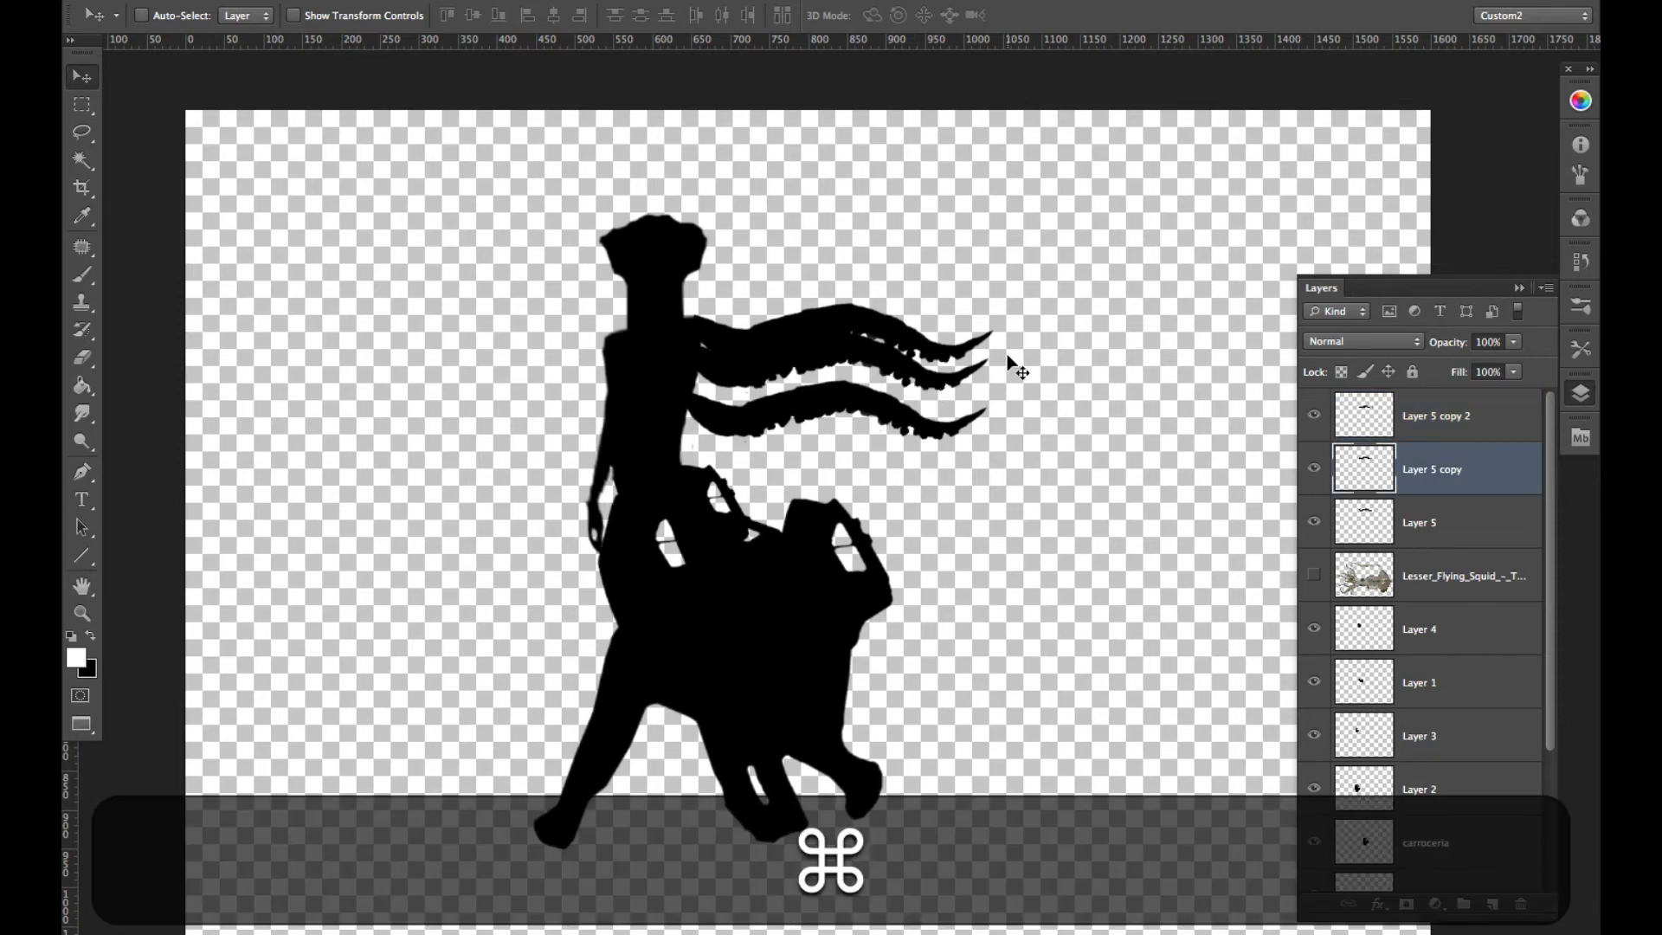
{"action": "key", "text": "super+t"}
{"action": "left_click_drag", "start_coordinate": [1006, 316], "coordinate": [999, 320]}
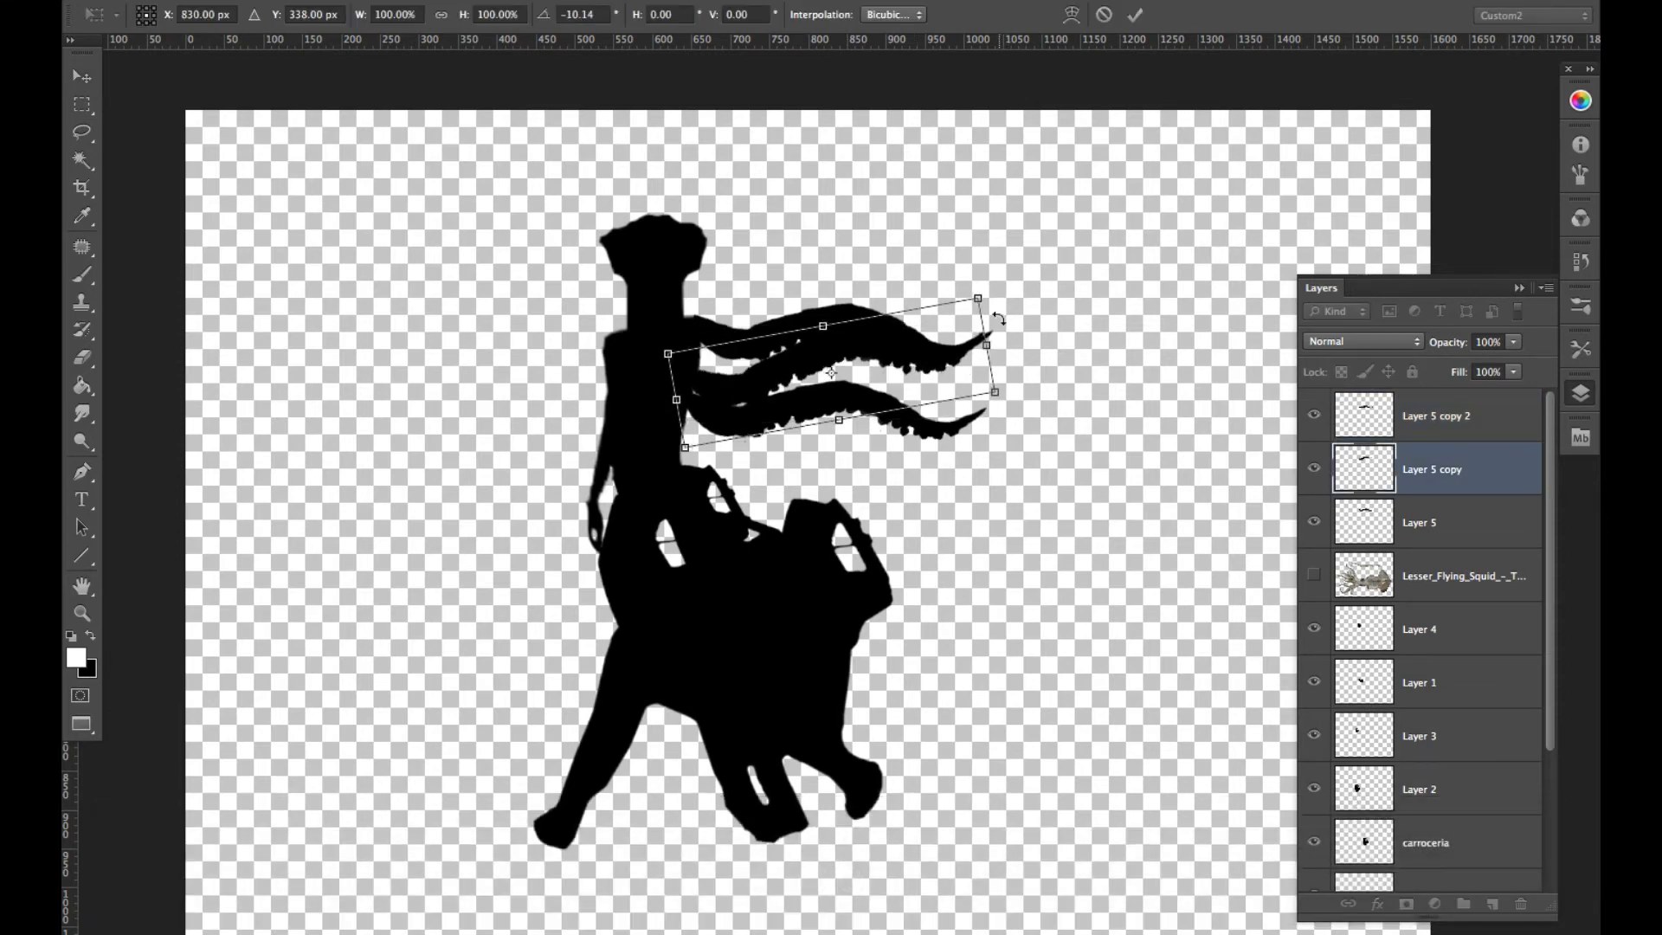
{"action": "left_click_drag", "start_coordinate": [831, 372], "coordinate": [862, 273]}
{"action": "left_click_drag", "start_coordinate": [999, 256], "coordinate": [980, 229]}
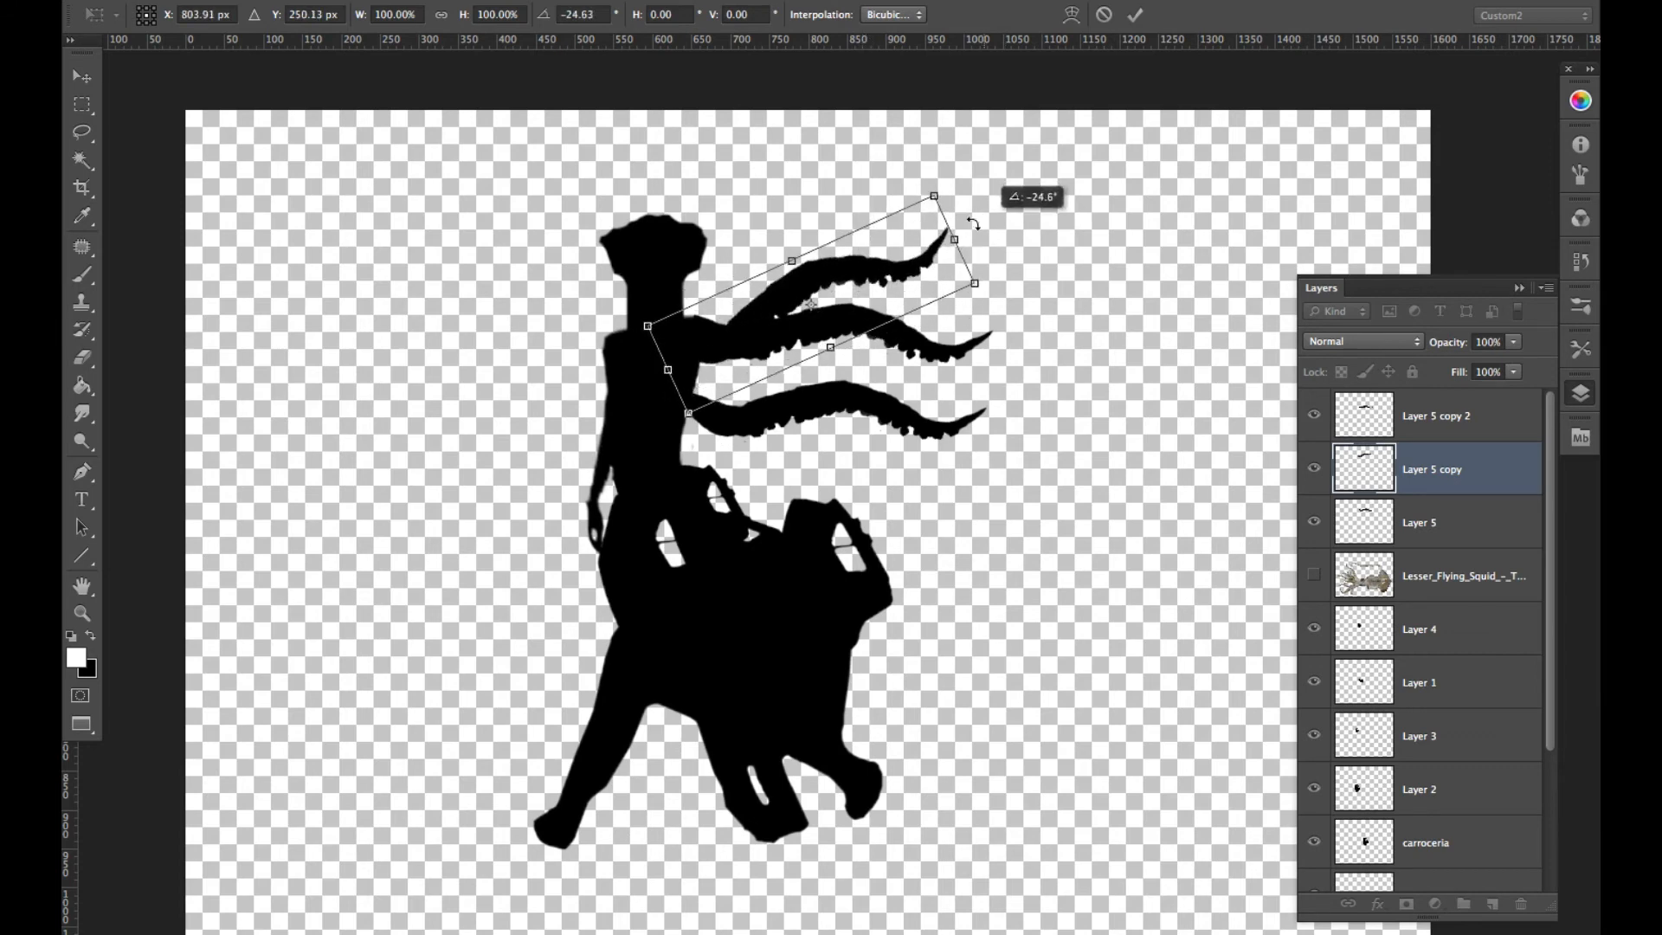
{"action": "left_click_drag", "start_coordinate": [886, 262], "coordinate": [881, 258]}
{"action": "left_click_drag", "start_coordinate": [923, 191], "coordinate": [854, 208]}
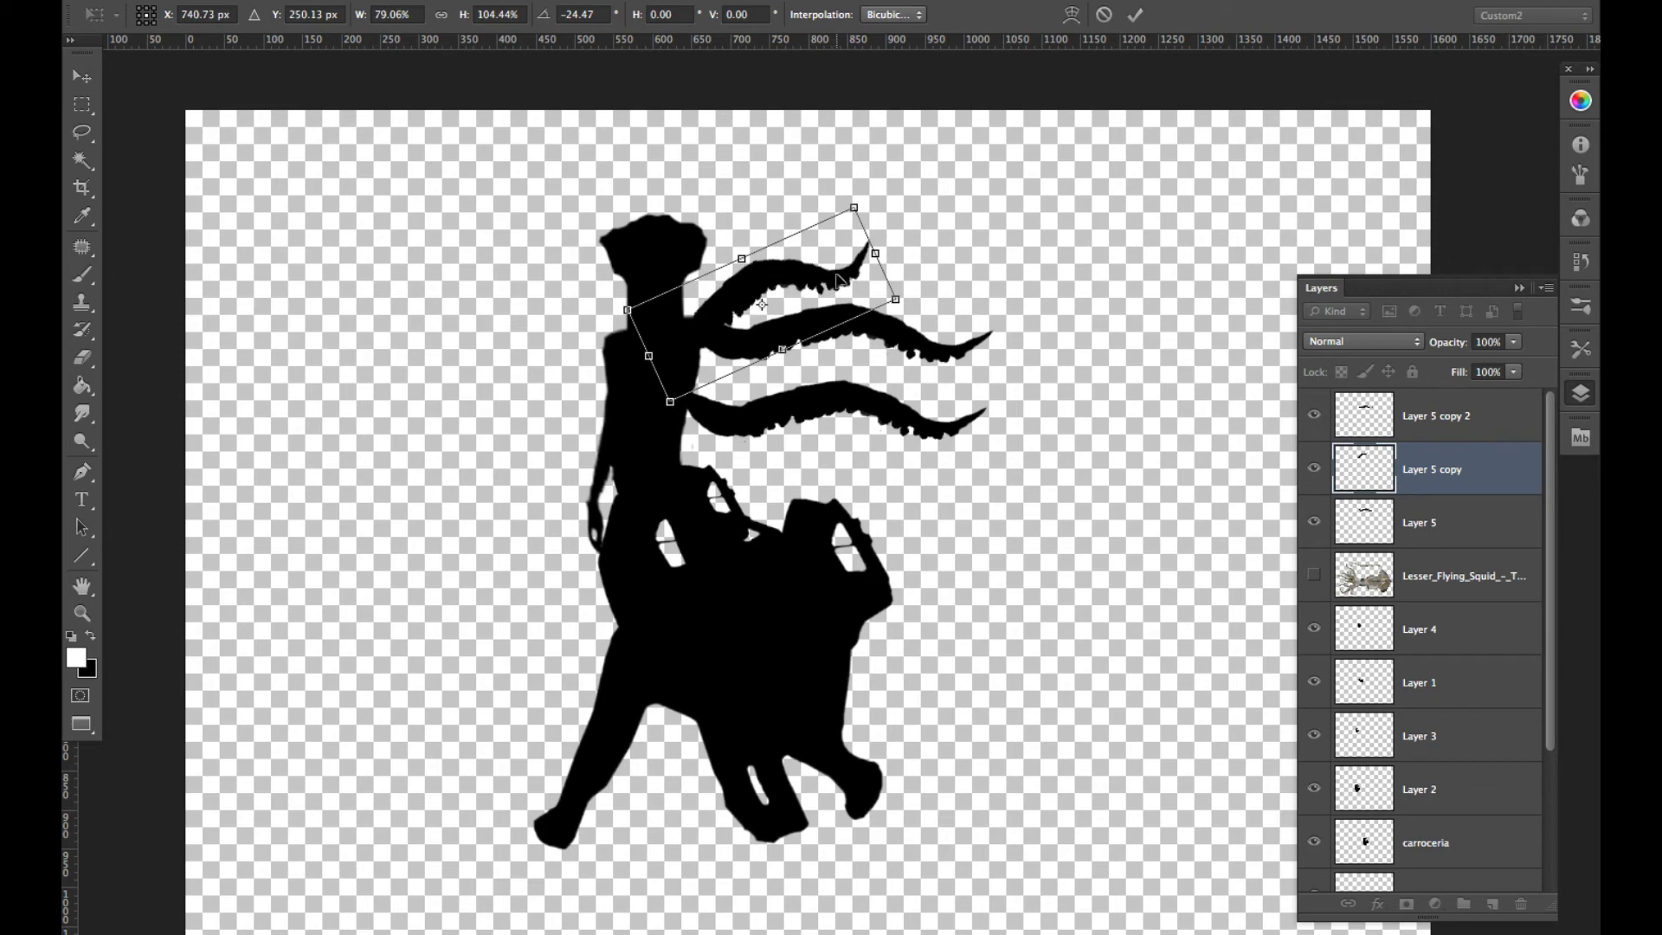
- Flip the raised tentacle vertically, rotate it to 128.04° so it curls upward from the shoulder, and apply the transform
{"action": "right_click", "coordinate": [777, 289]}
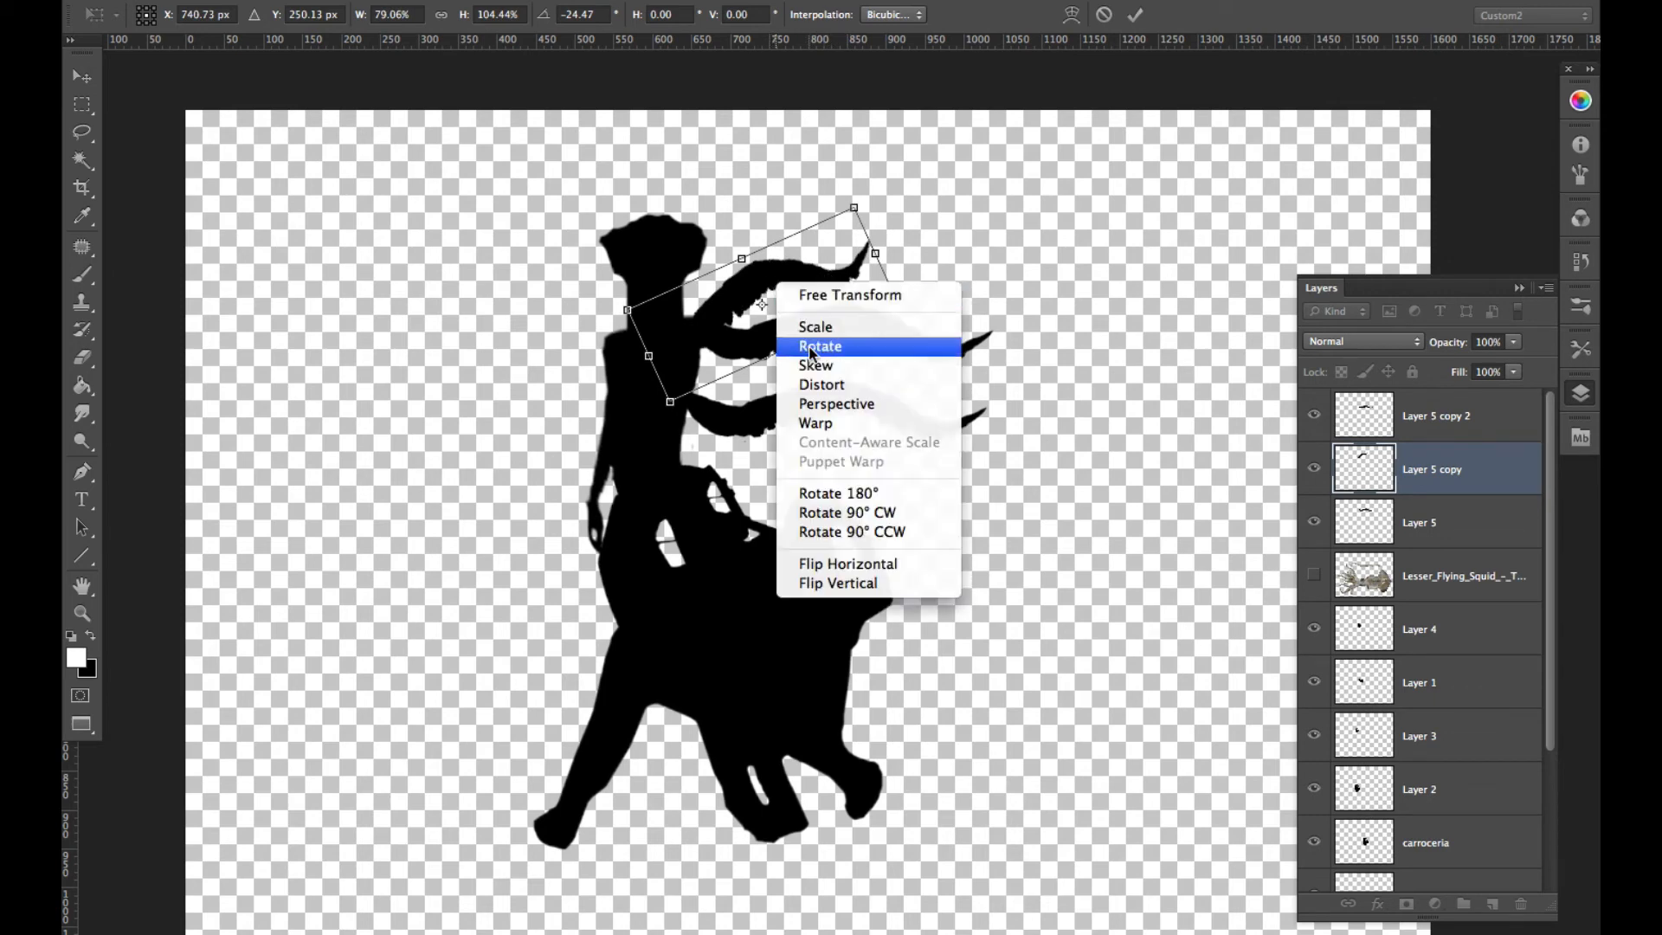
{"action": "left_click", "coordinate": [853, 580]}
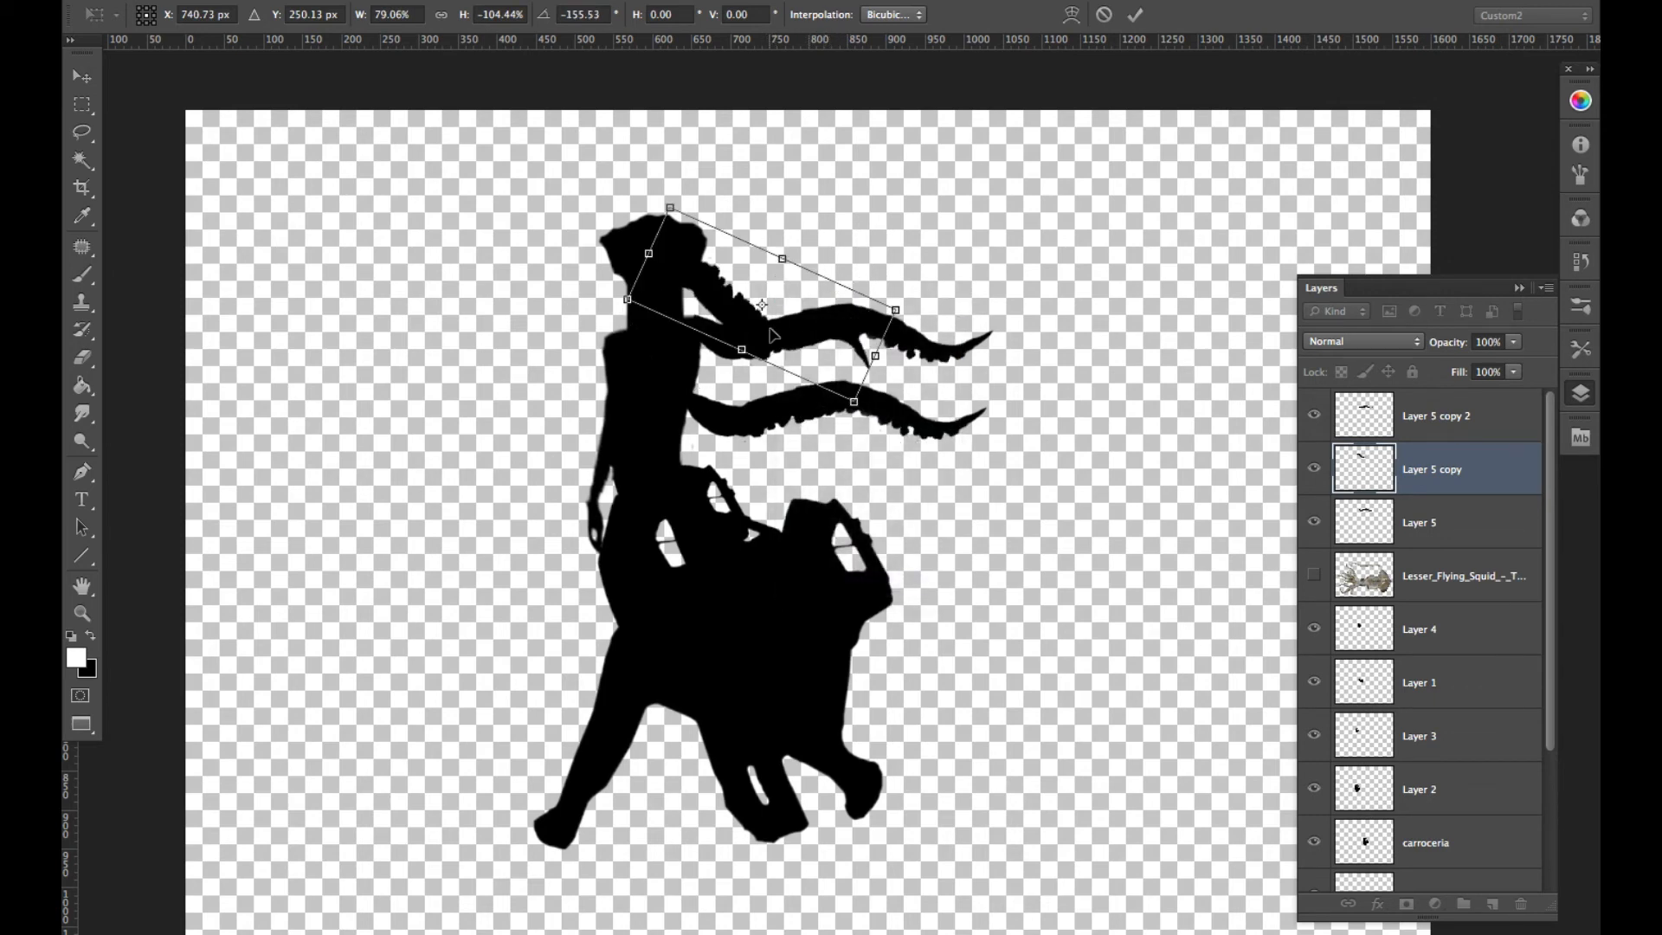
{"action": "left_click_drag", "start_coordinate": [864, 431], "coordinate": [922, 298]}
{"action": "left_click_drag", "start_coordinate": [809, 296], "coordinate": [814, 271]}
{"action": "left_click_drag", "start_coordinate": [914, 189], "coordinate": [853, 169]}
{"action": "left_click_drag", "start_coordinate": [813, 265], "coordinate": [790, 252]}
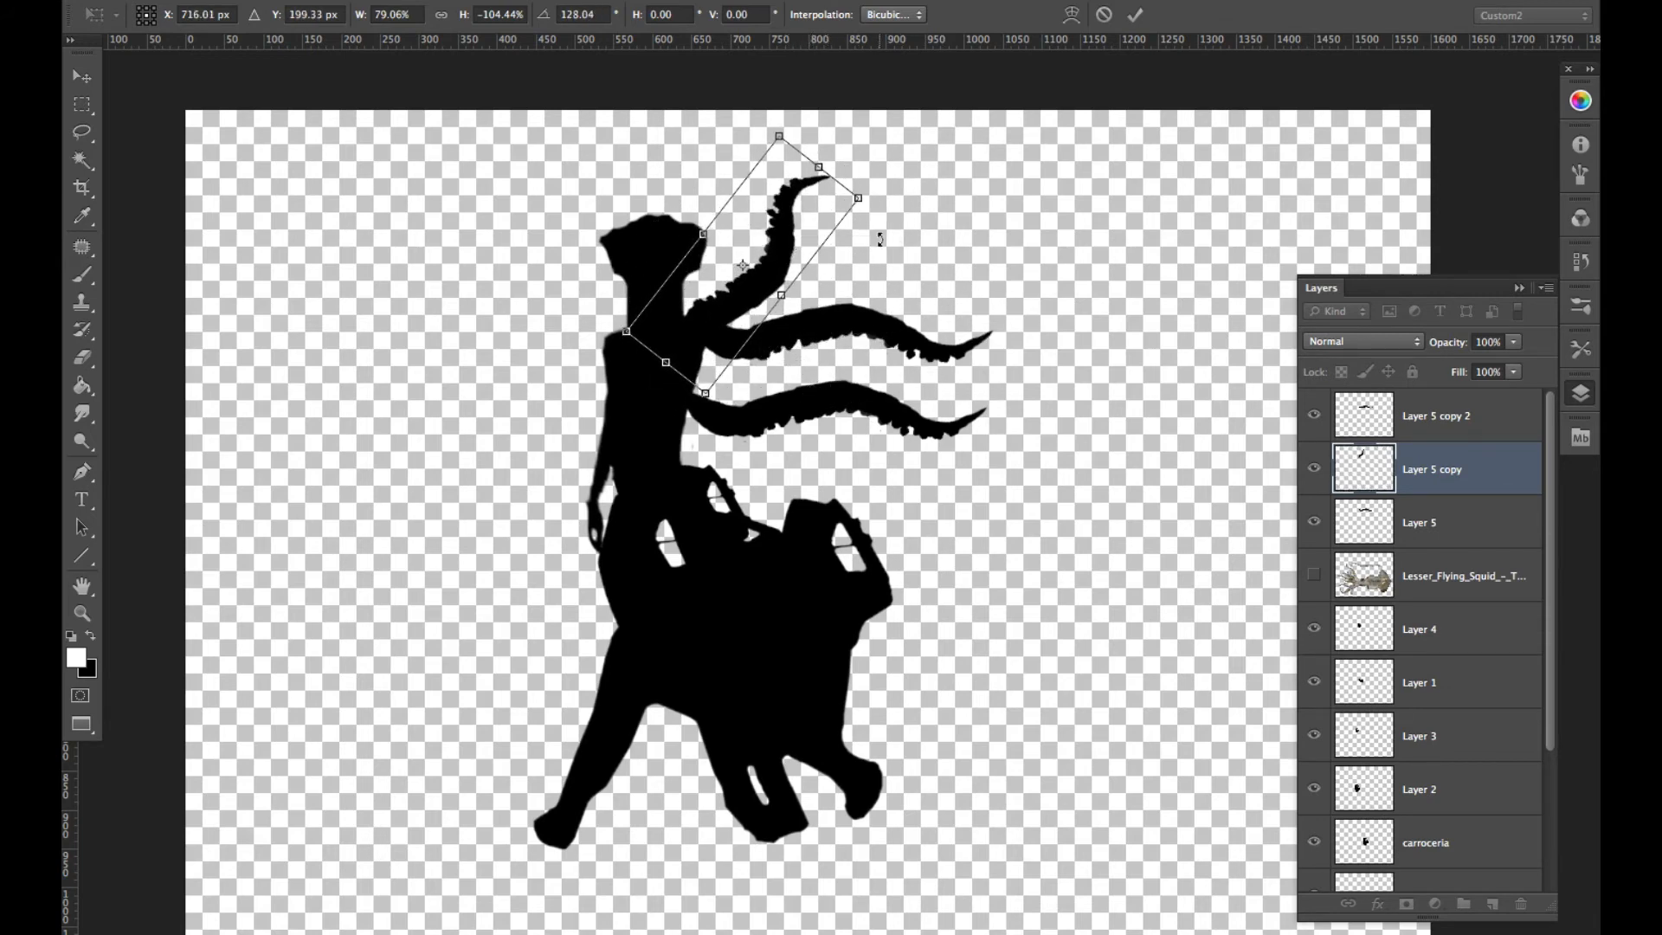
{"action": "key", "text": "Return"}
- Move the lowest tentacle copy up beneath the middle one and rotate it to 23.06° so it slopes down from the shoulder
{"action": "left_click", "coordinate": [801, 401], "text": "super"}
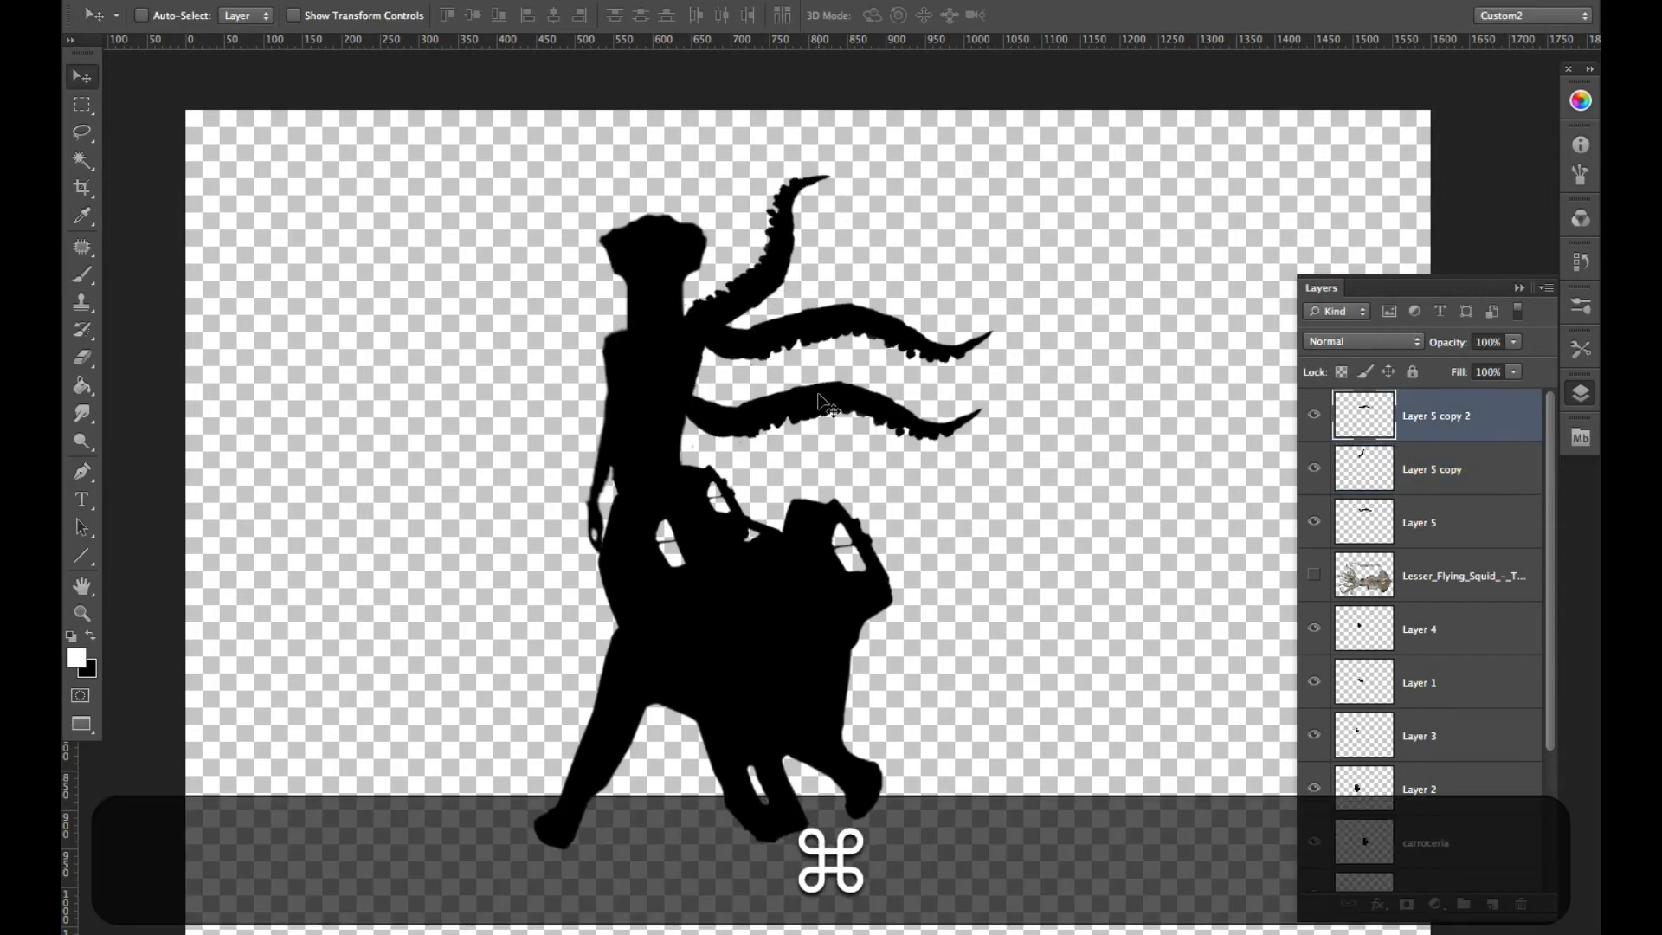
{"action": "left_click_drag", "start_coordinate": [819, 396], "coordinate": [826, 349]}
{"action": "key", "text": "super+t"}
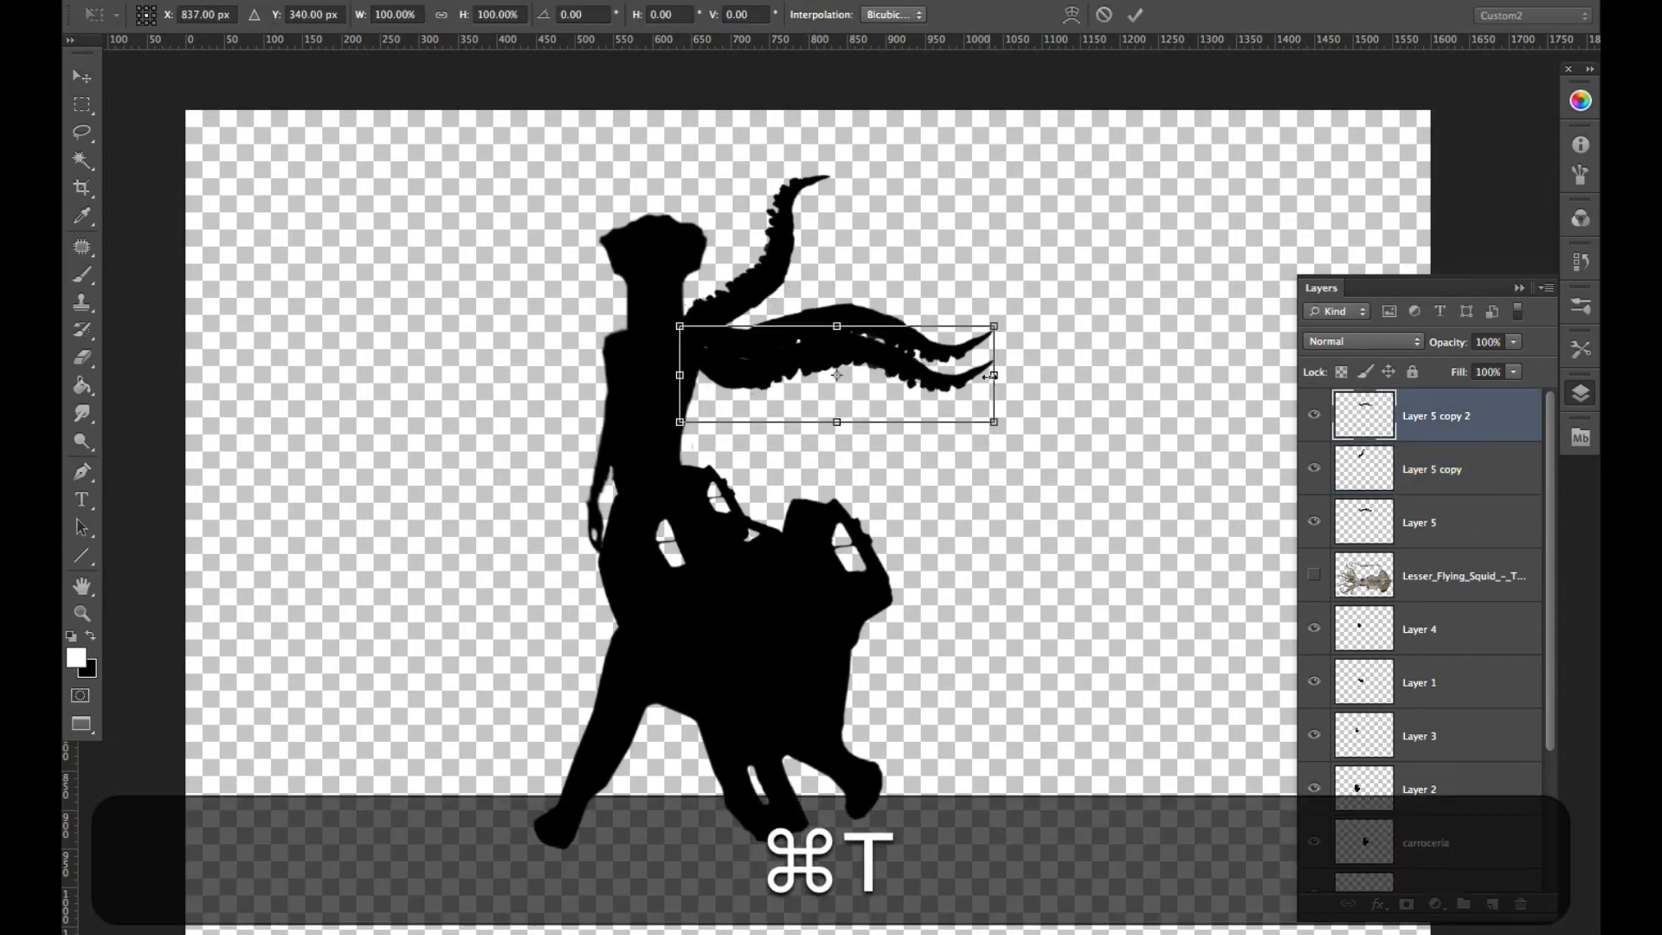
{"action": "left_click_drag", "start_coordinate": [1009, 428], "coordinate": [986, 477]}
{"action": "left_click_drag", "start_coordinate": [938, 402], "coordinate": [991, 478]}
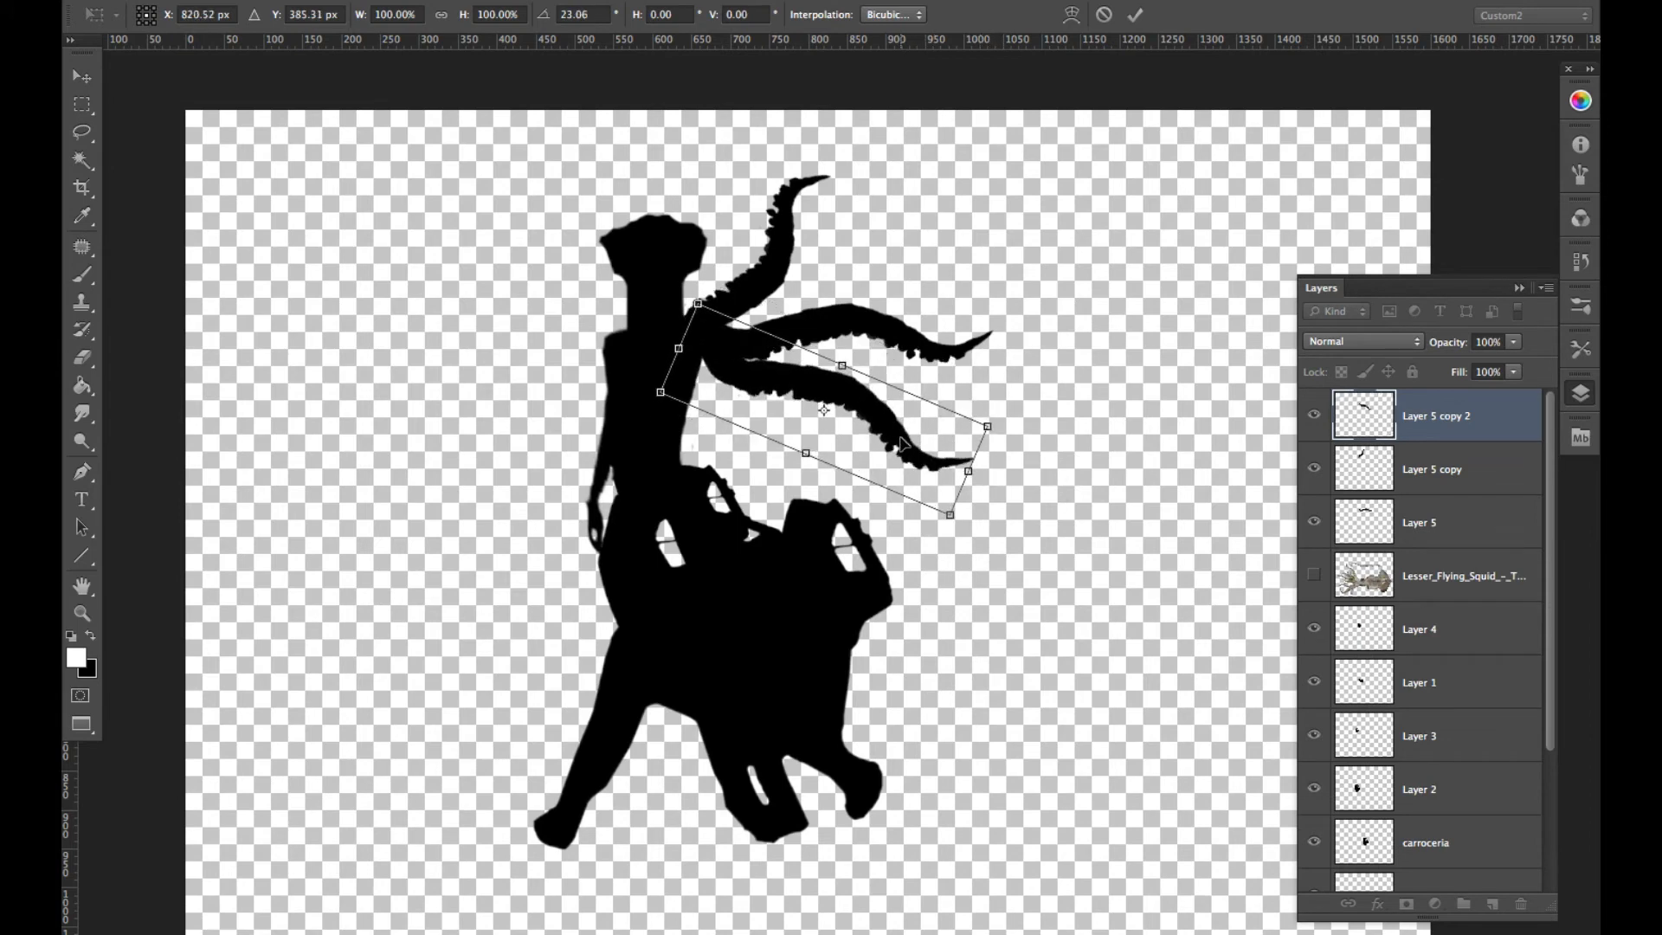
{"action": "left_click_drag", "start_coordinate": [904, 439], "coordinate": [895, 452]}
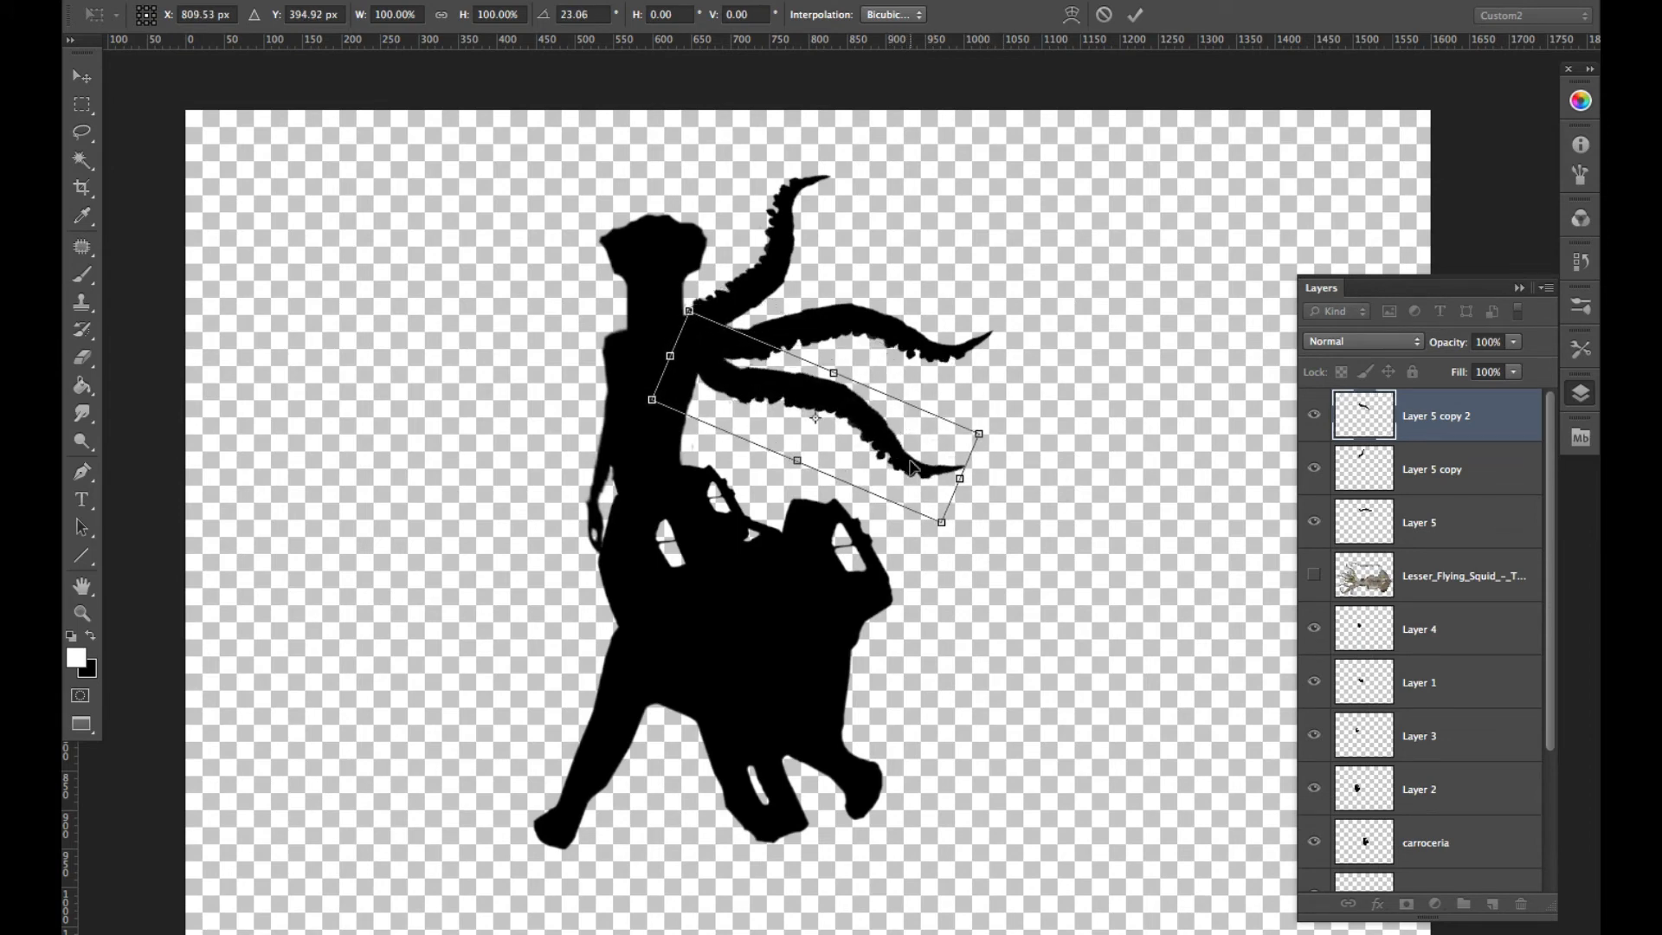
- Warp the lower tentacle to bend its tip and adjust the curve of its outer half
{"action": "right_click", "coordinate": [904, 458]}
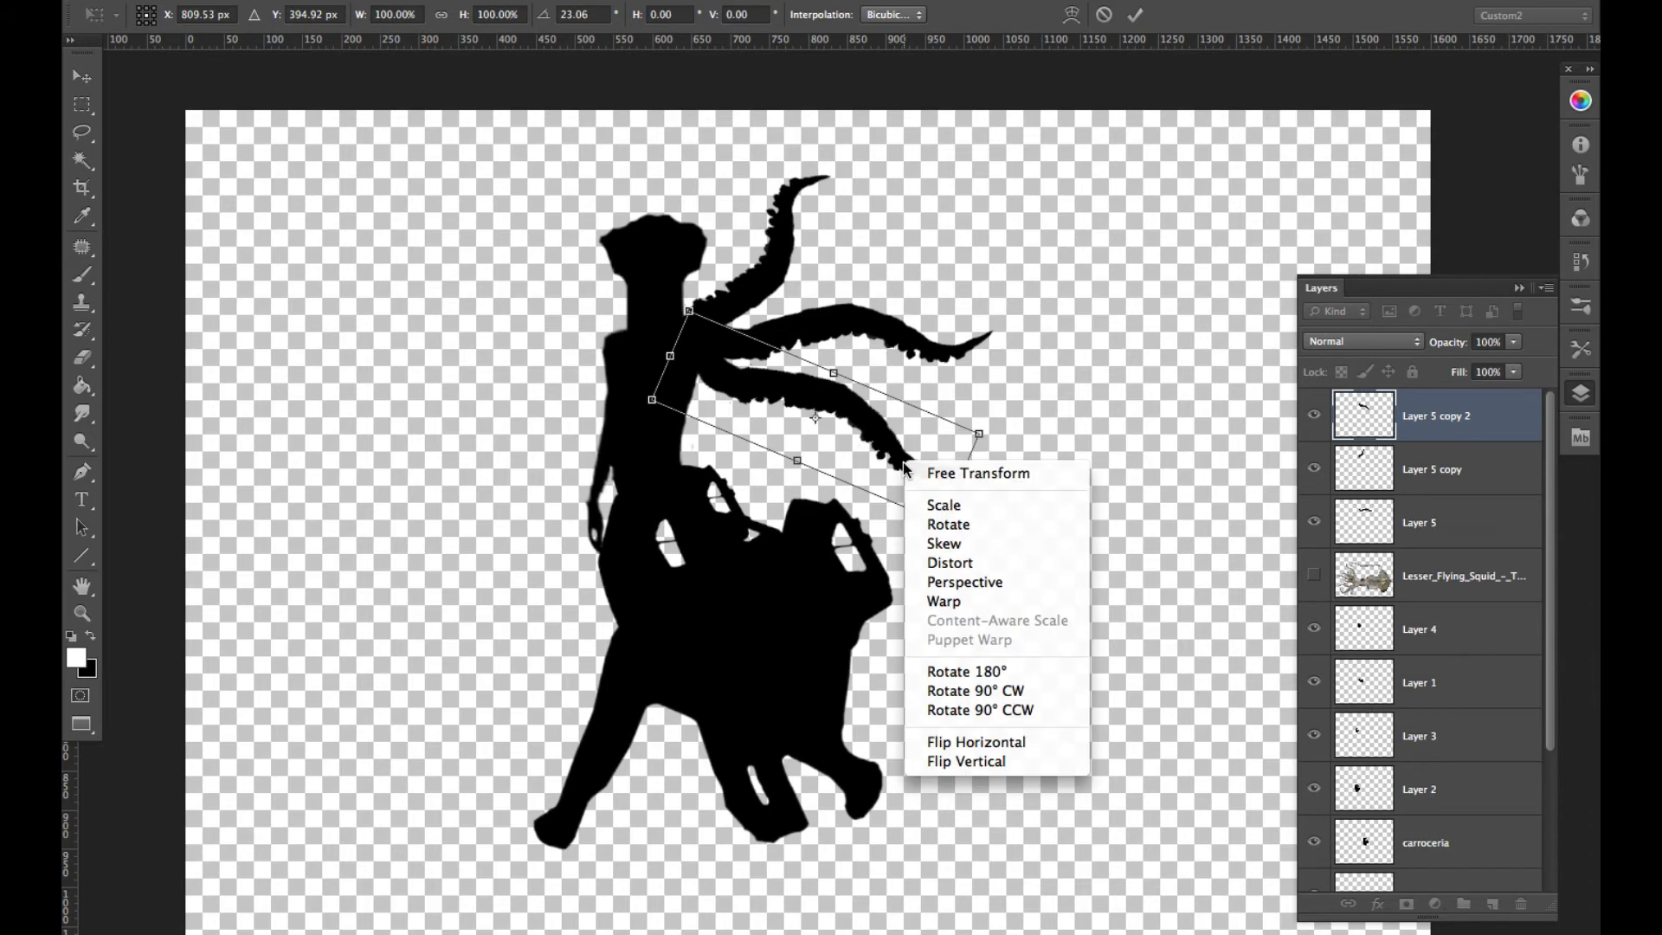
{"action": "left_click", "coordinate": [956, 599]}
{"action": "left_click_drag", "start_coordinate": [954, 492], "coordinate": [953, 467]}
{"action": "left_click_drag", "start_coordinate": [861, 422], "coordinate": [860, 402]}
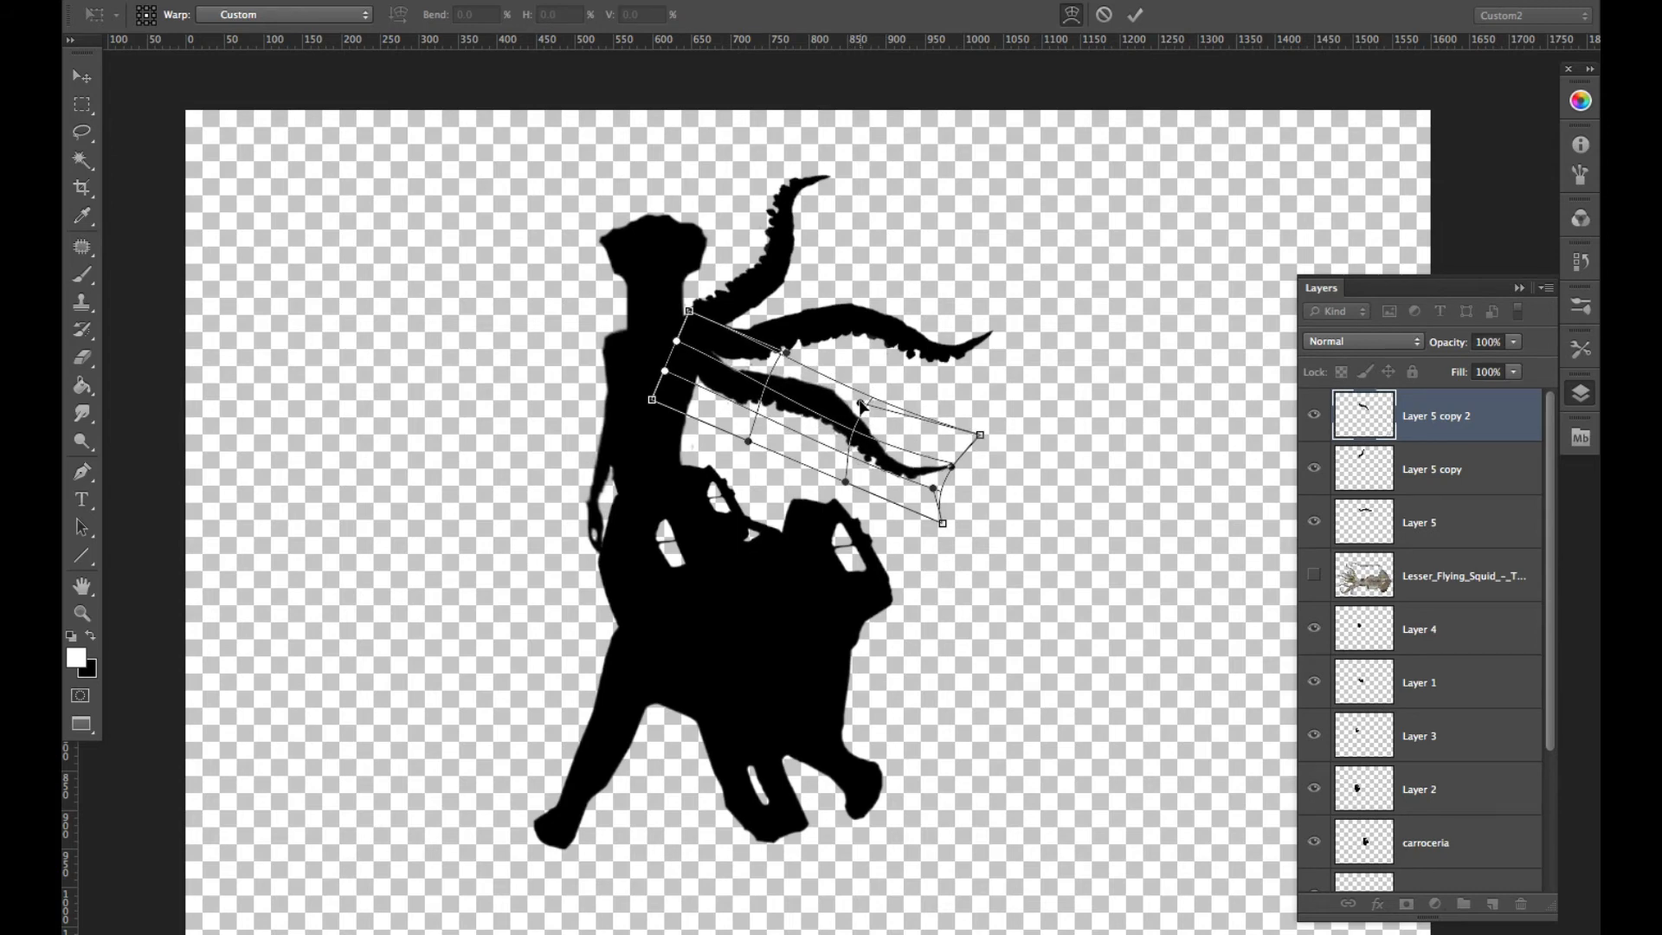
- Scale the warped lower tentacle to 78.05% width and 112.39% height, and apply the transform
{"action": "right_click", "coordinate": [920, 468]}
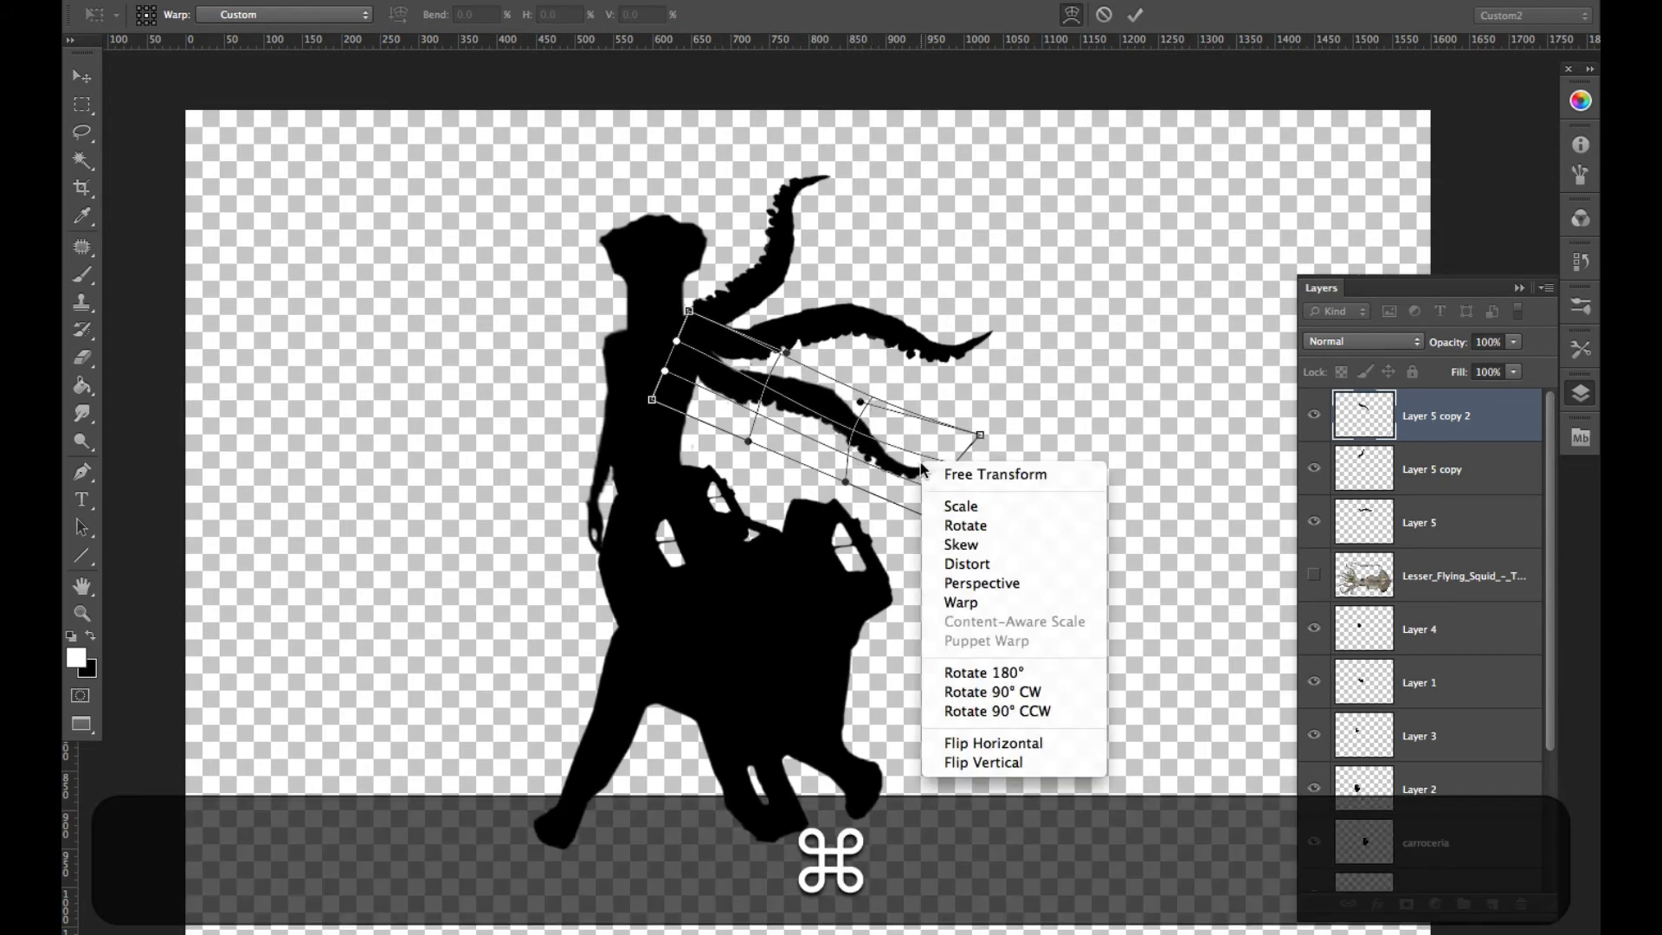
{"action": "left_click", "coordinate": [949, 474]}
{"action": "left_click_drag", "start_coordinate": [958, 500], "coordinate": [900, 490]}
{"action": "left_click_drag", "start_coordinate": [829, 426], "coordinate": [923, 401]}
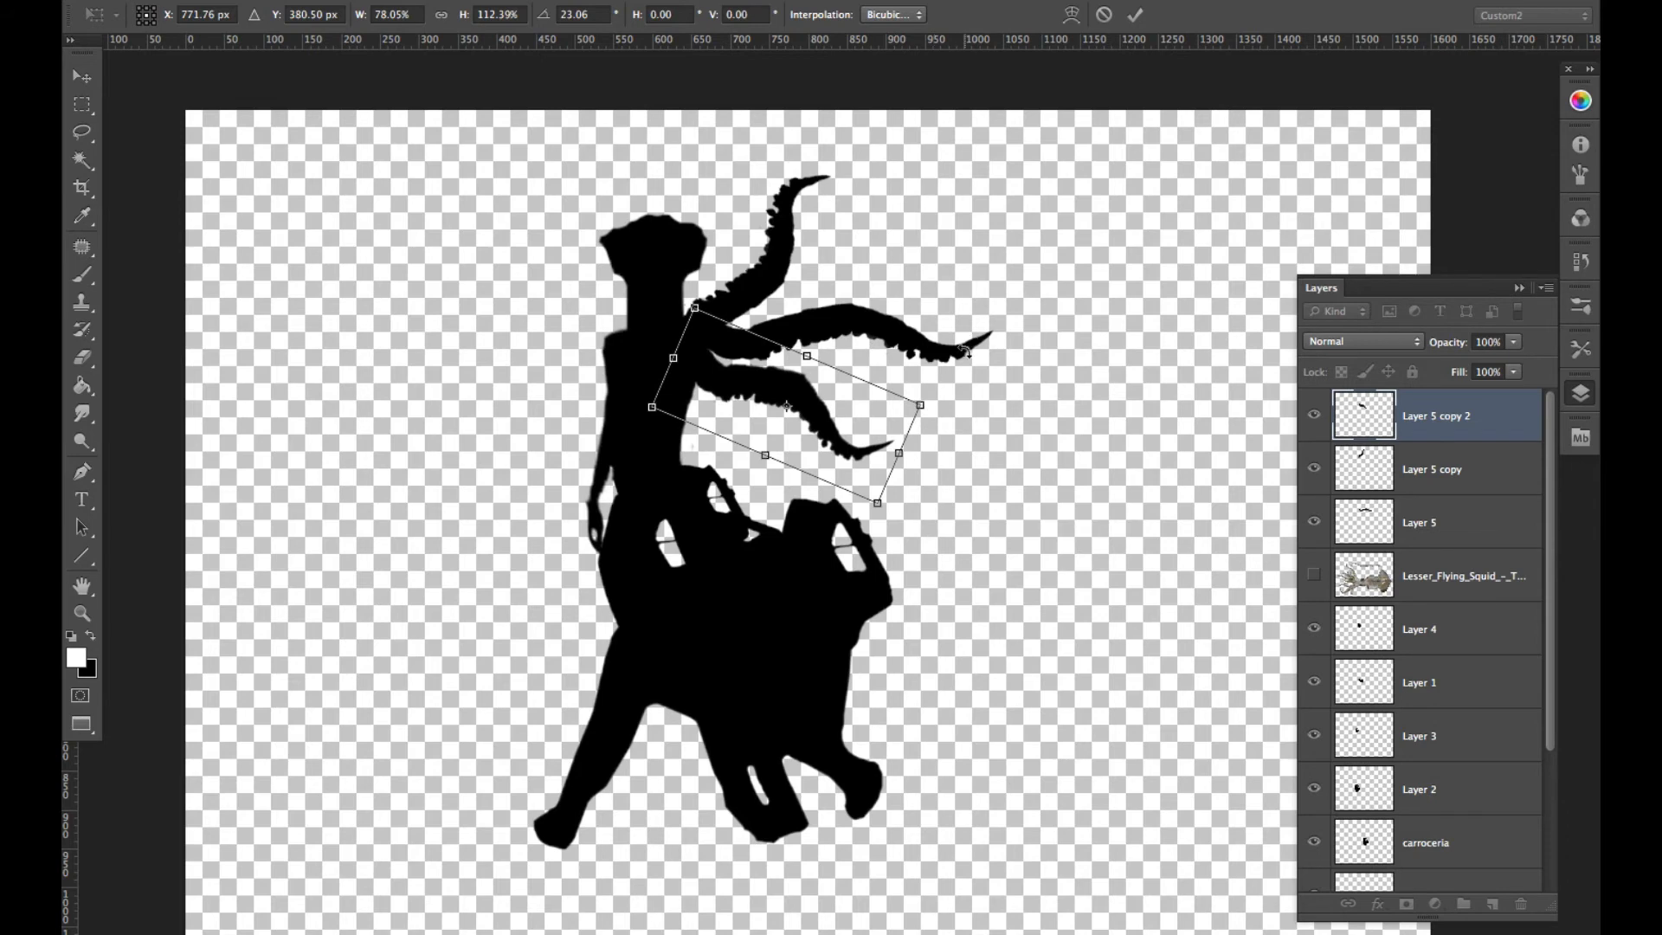
{"action": "key", "text": "Return"}
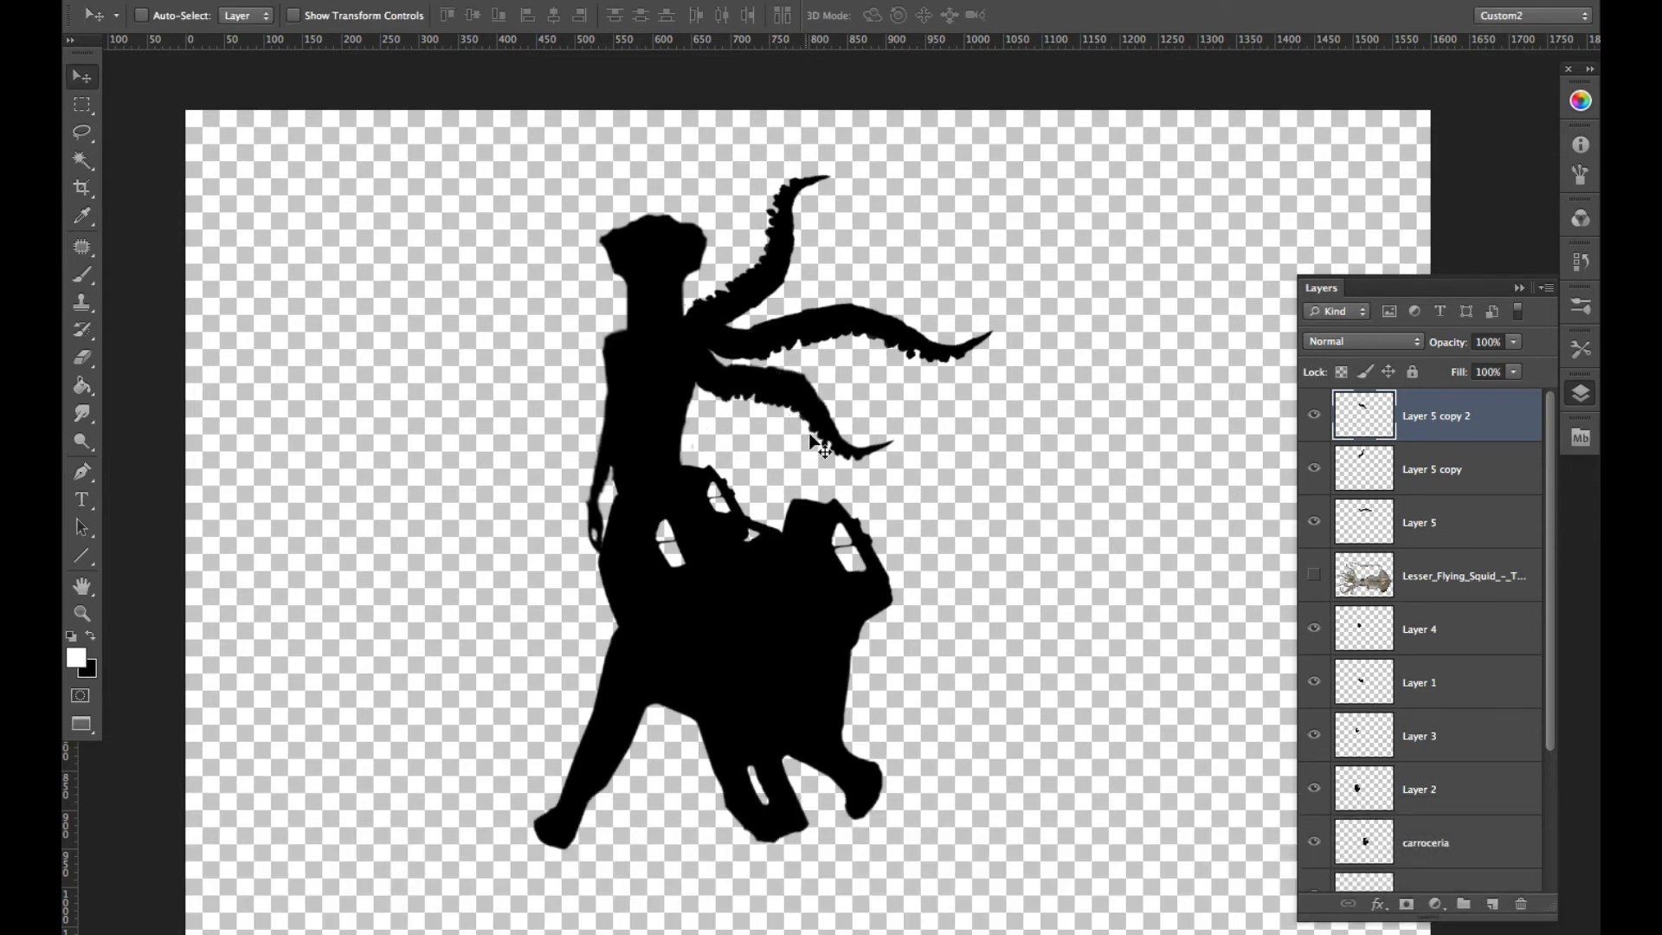
- Clean up the lower and upper tentacles with the Eraser at size 10, and shift the middle tentacle slightly toward the torso
{"action": "key", "text": "e"}
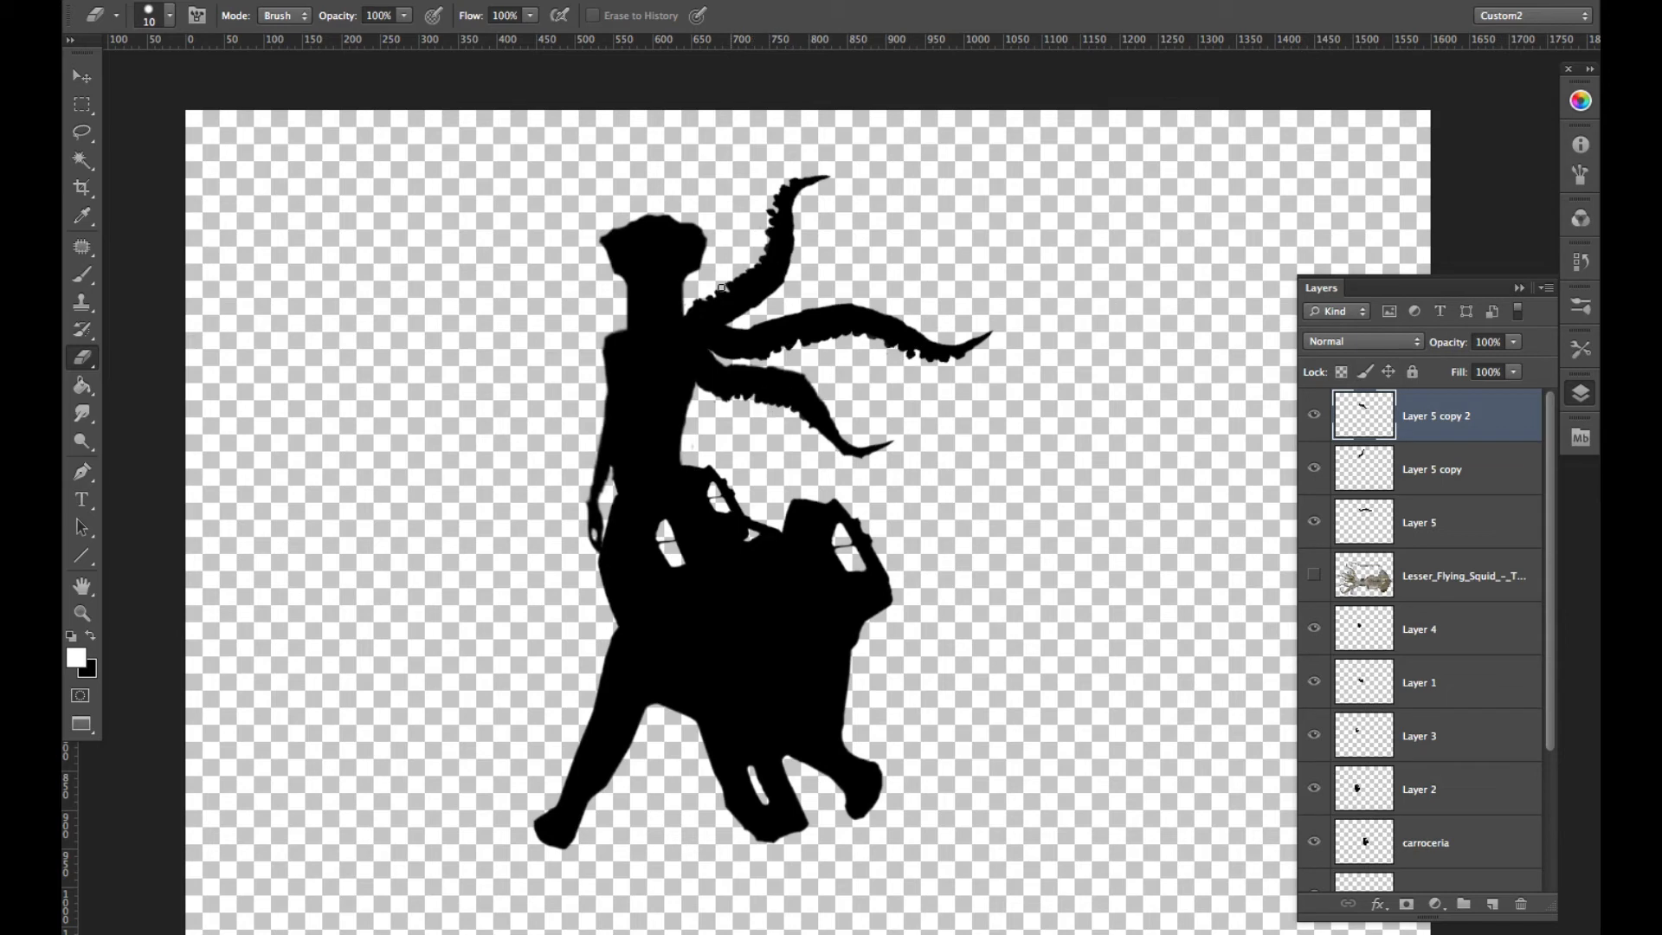
{"action": "key", "text": "v"}
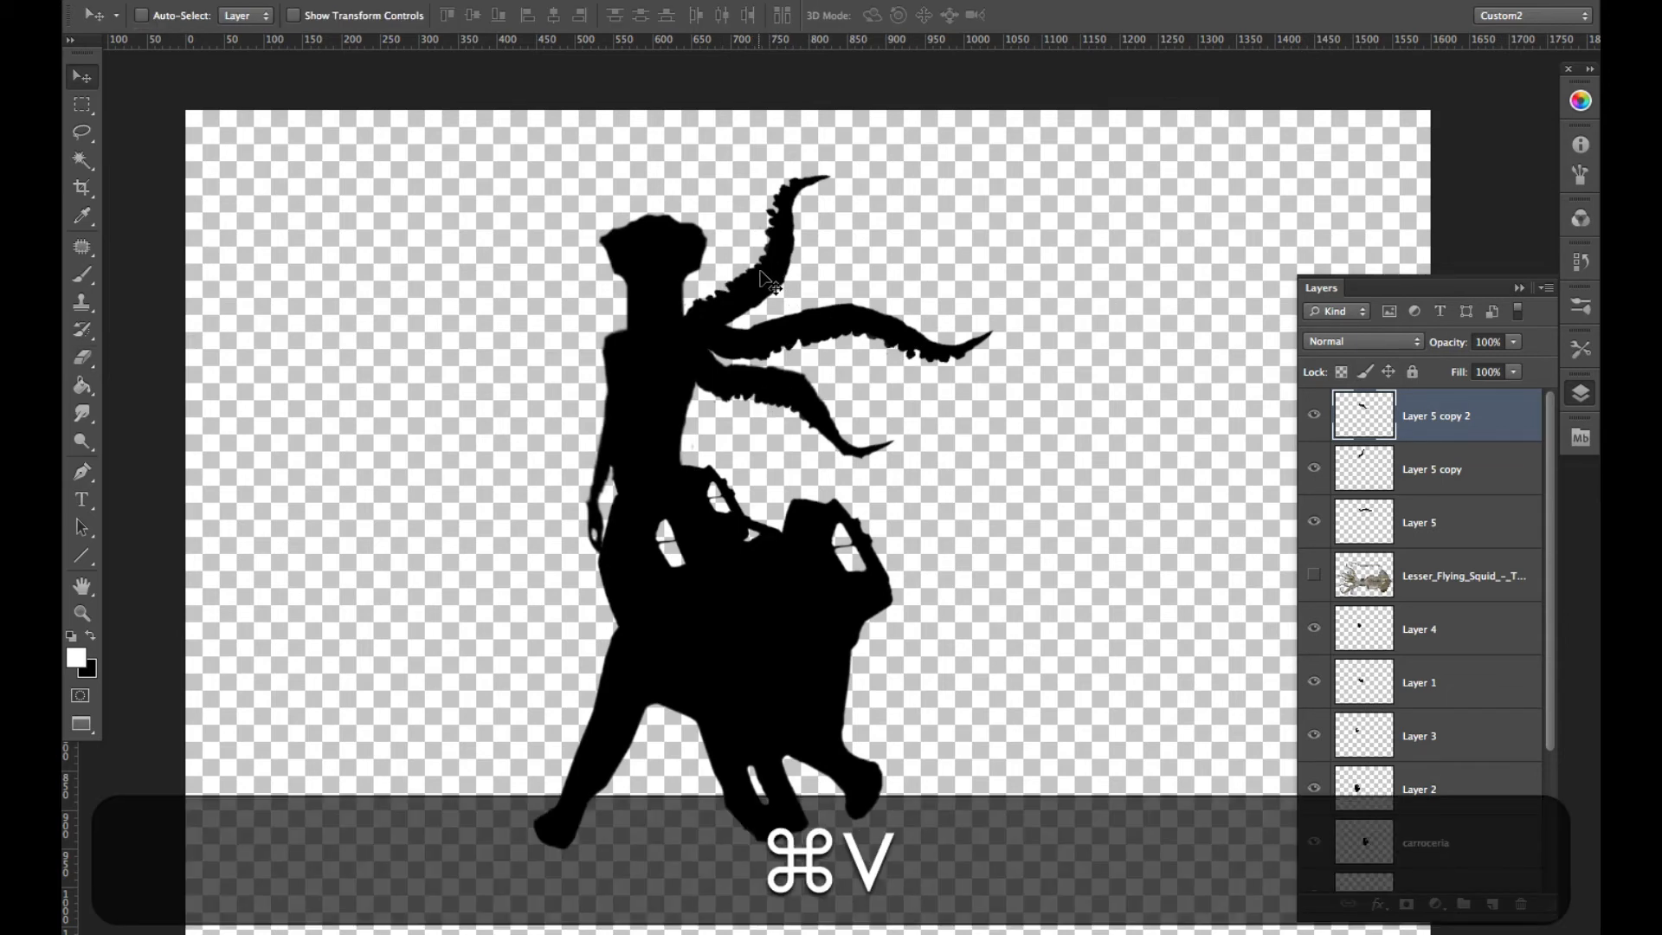
{"action": "left_click", "coordinate": [761, 274], "text": "super"}
{"action": "key", "text": "e"}
{"action": "key", "text": "e"}
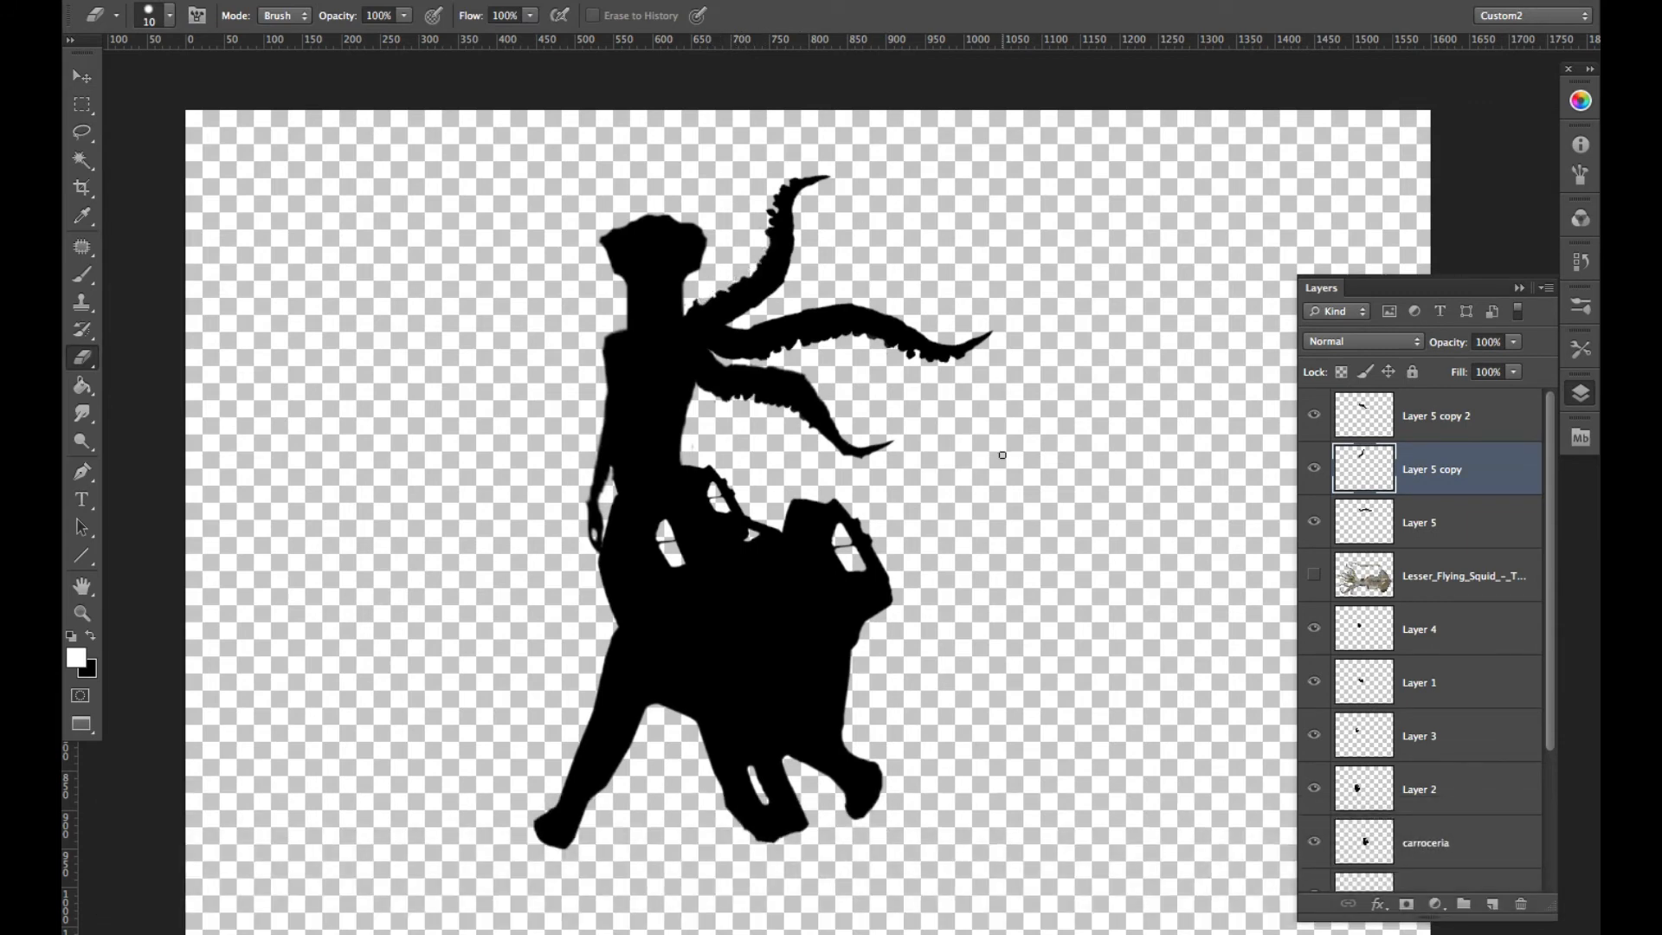
{"action": "key", "text": "v"}
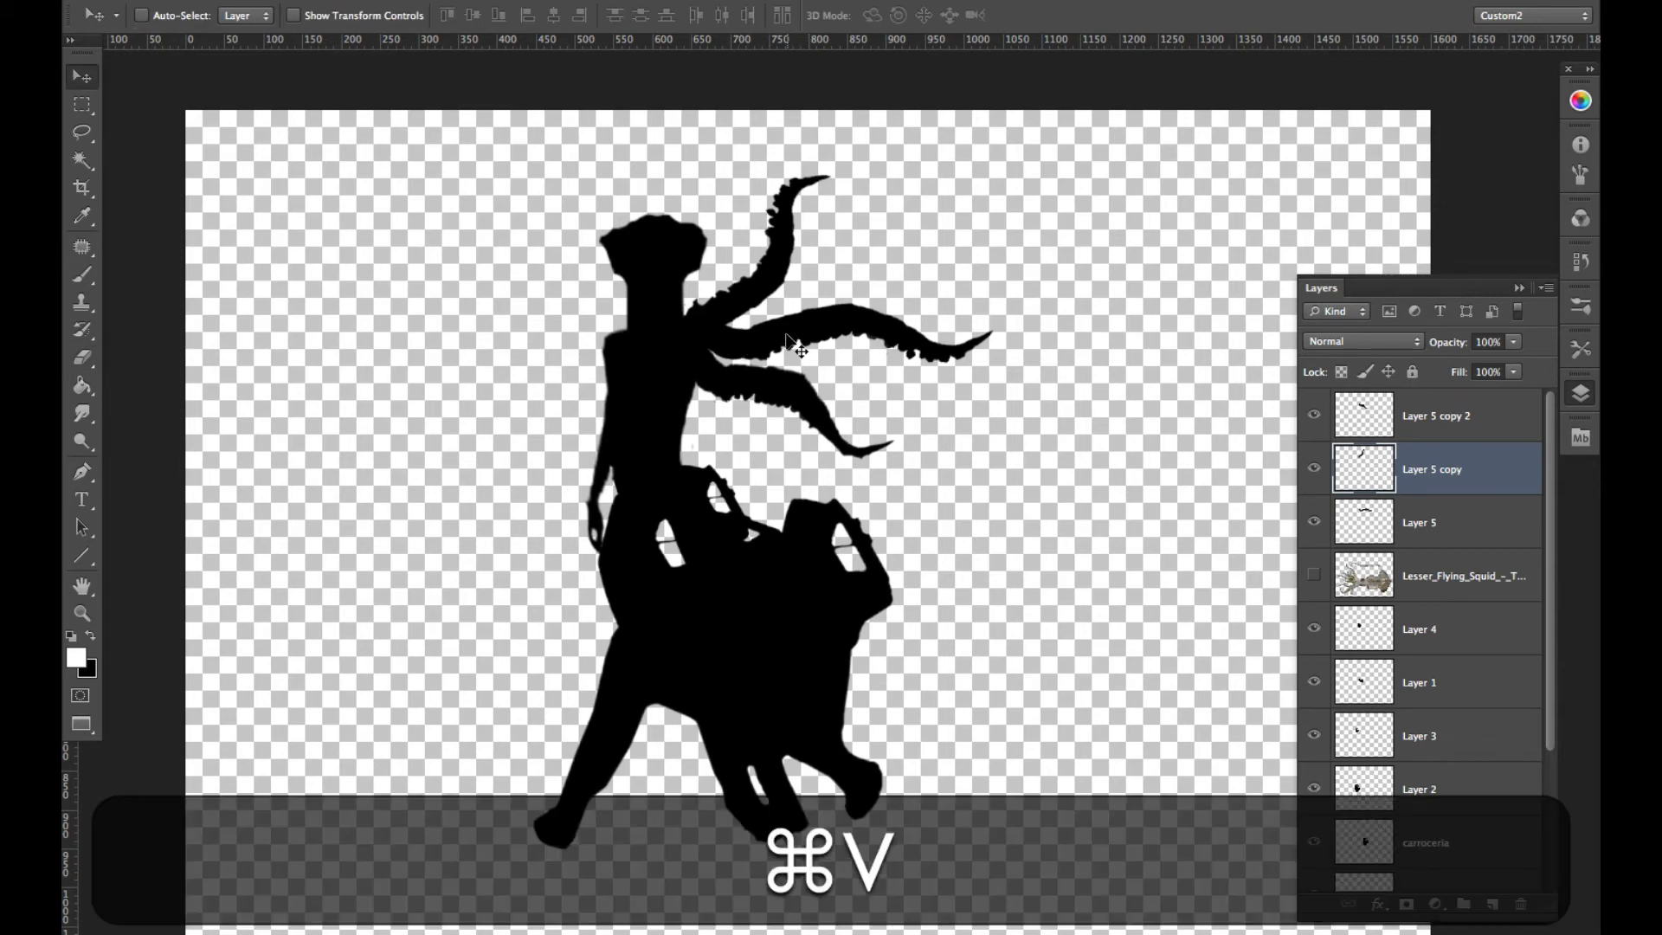
{"action": "left_click_drag", "start_coordinate": [784, 332], "coordinate": [772, 334]}
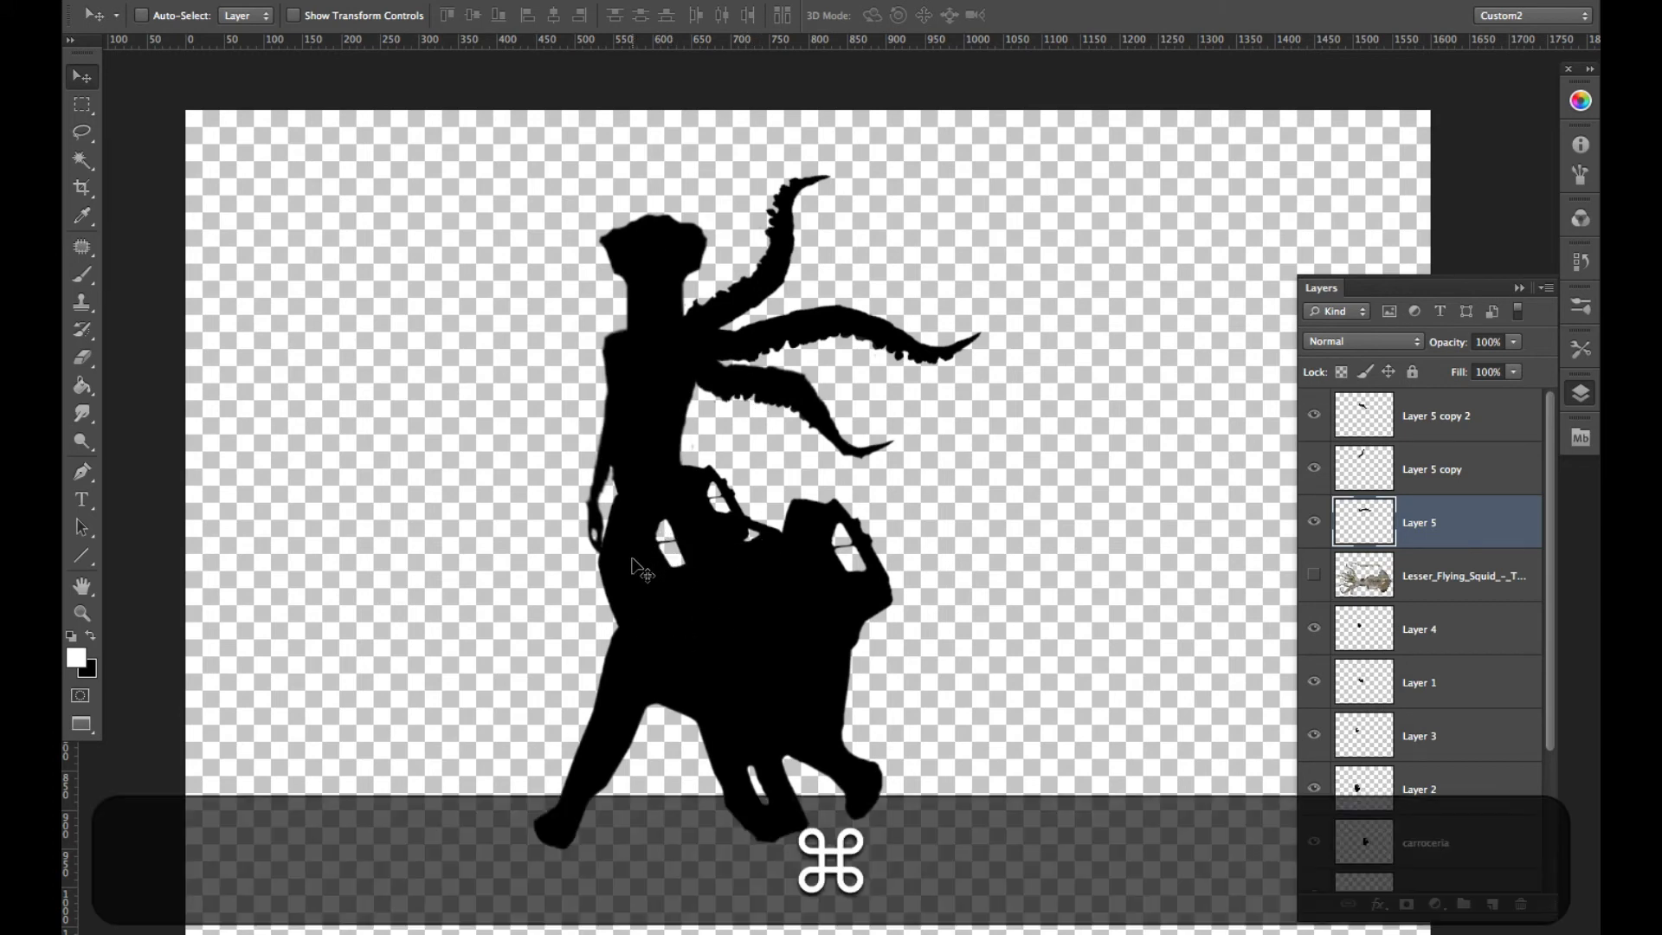
- Move the Layer 2 hip piece up under the torso and warp its upper corners to blend into the waist
{"action": "left_click", "coordinate": [658, 582], "text": "super"}
{"action": "left_click_drag", "start_coordinate": [640, 576], "coordinate": [654, 524]}
{"action": "key", "text": "super+t"}
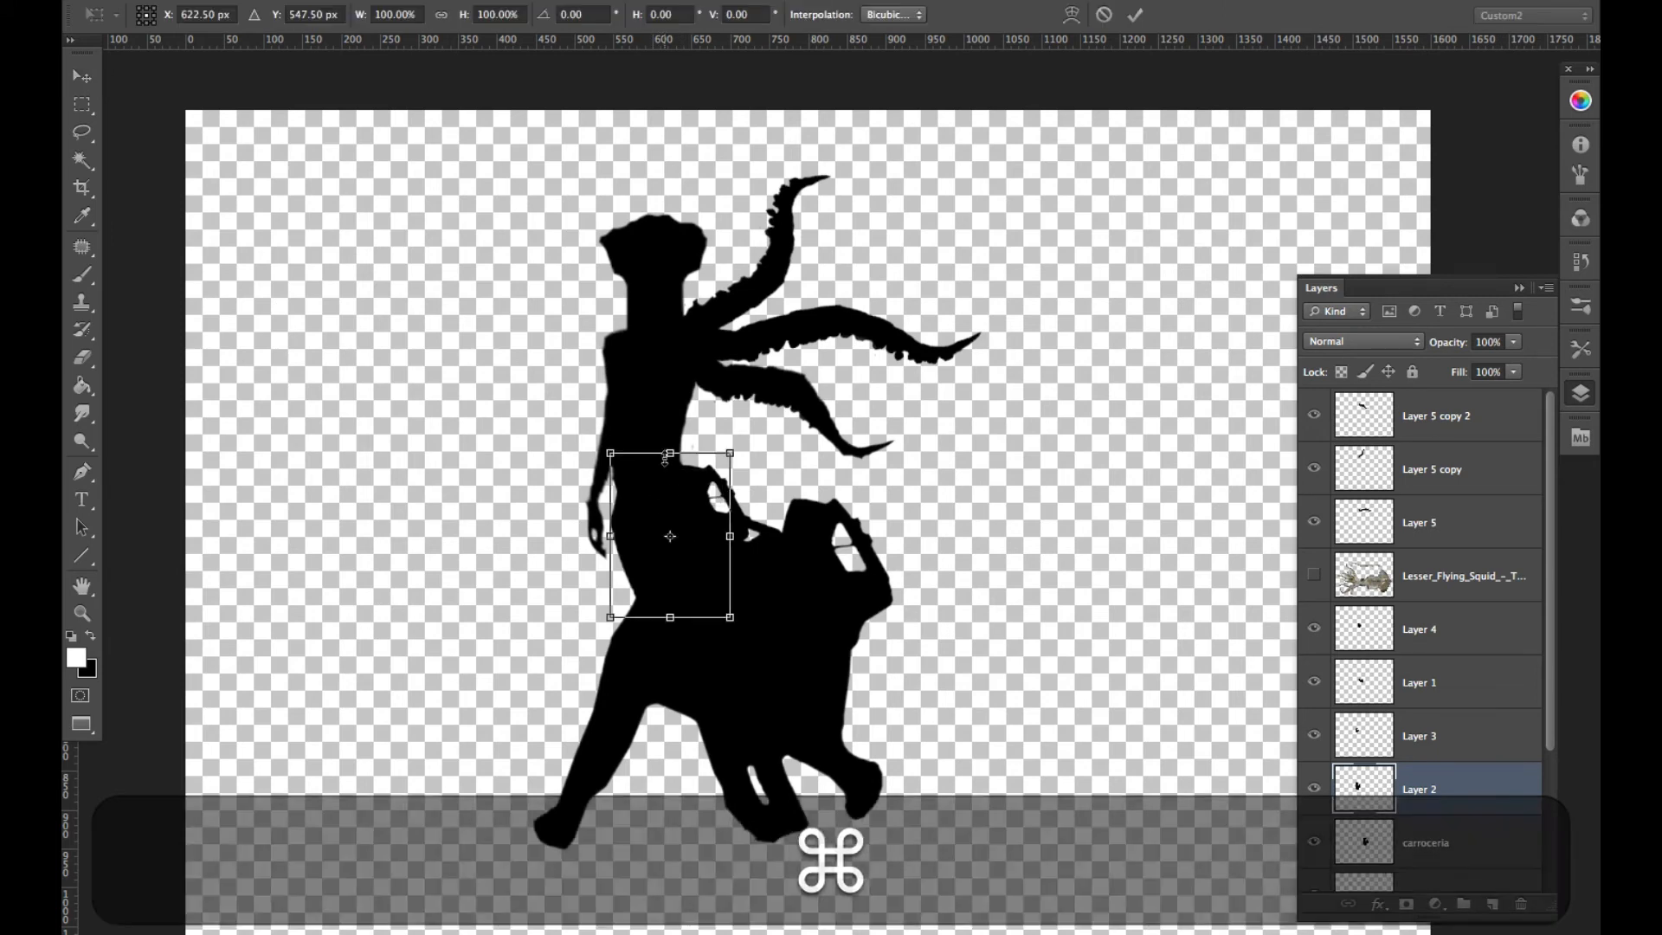
{"action": "right_click", "coordinate": [666, 490]}
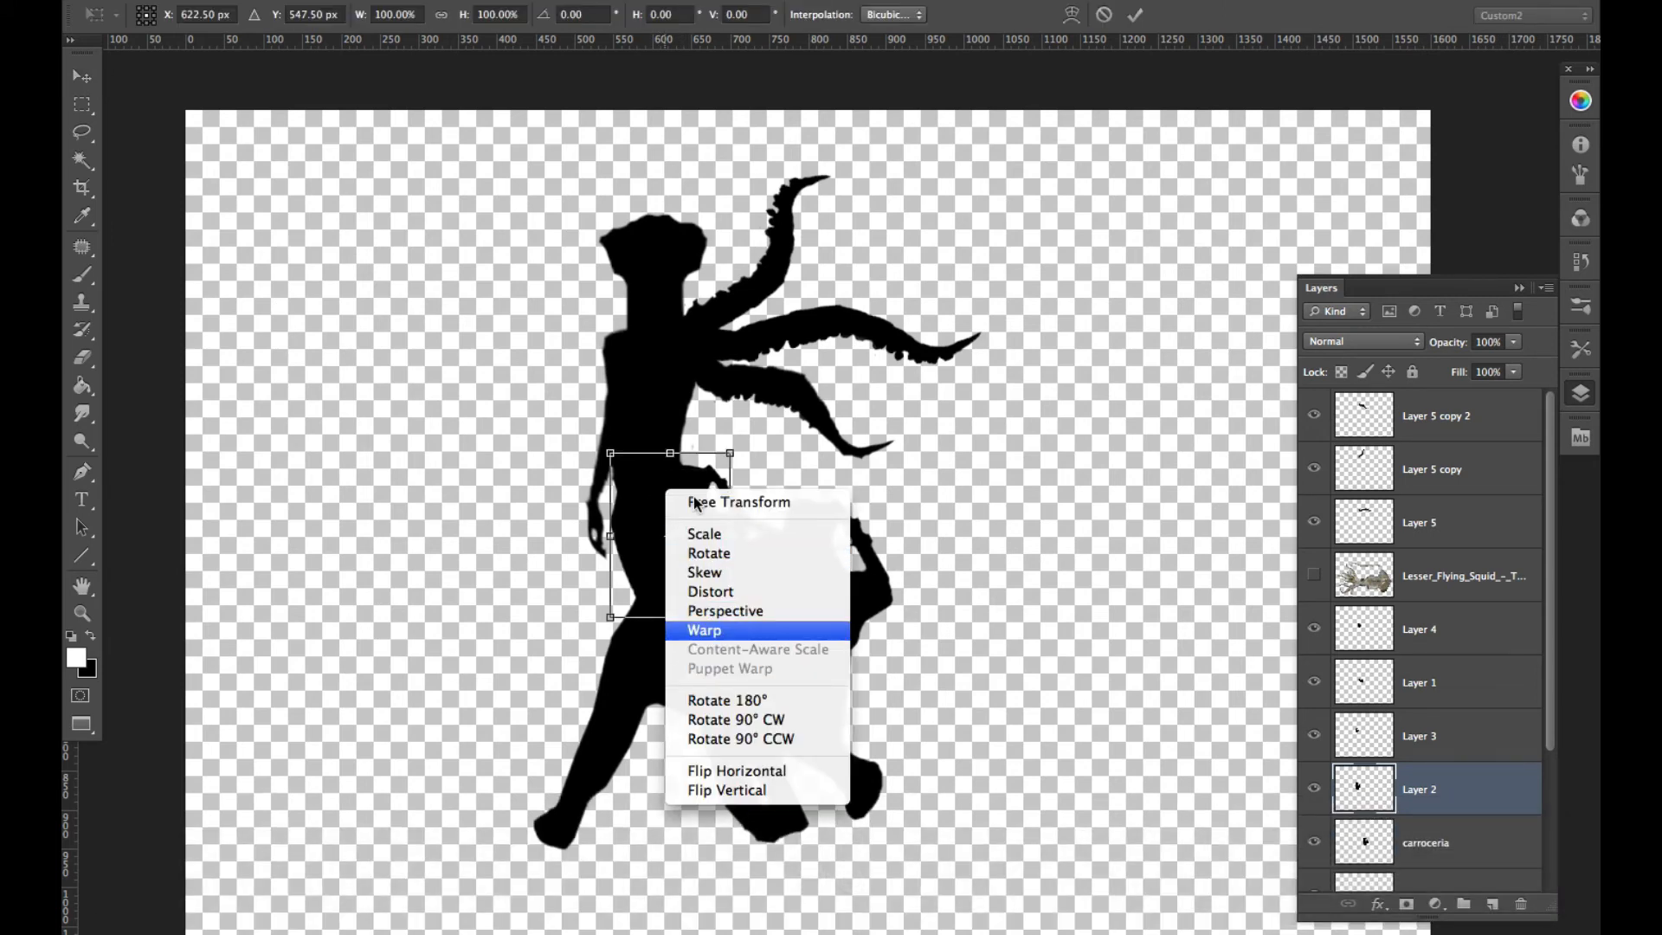
{"action": "left_click", "coordinate": [705, 630]}
{"action": "left_click_drag", "start_coordinate": [651, 453], "coordinate": [596, 442]}
{"action": "left_click_drag", "start_coordinate": [608, 509], "coordinate": [609, 500]}
{"action": "left_click_drag", "start_coordinate": [690, 454], "coordinate": [732, 468]}
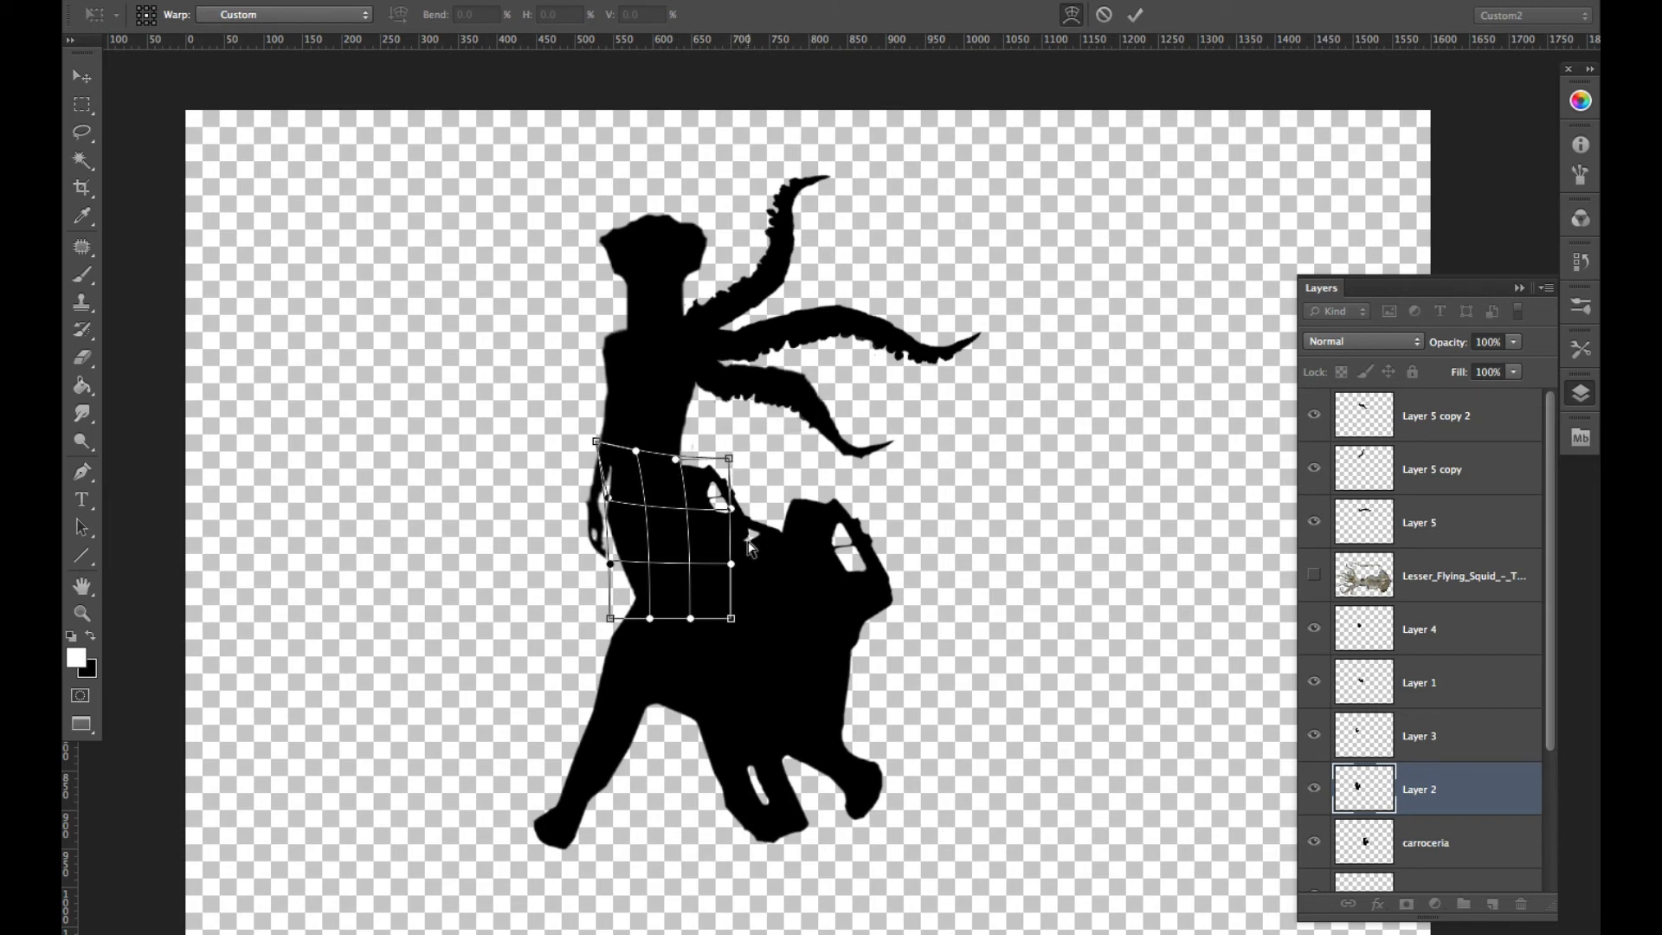
{"action": "key", "text": "Return"}
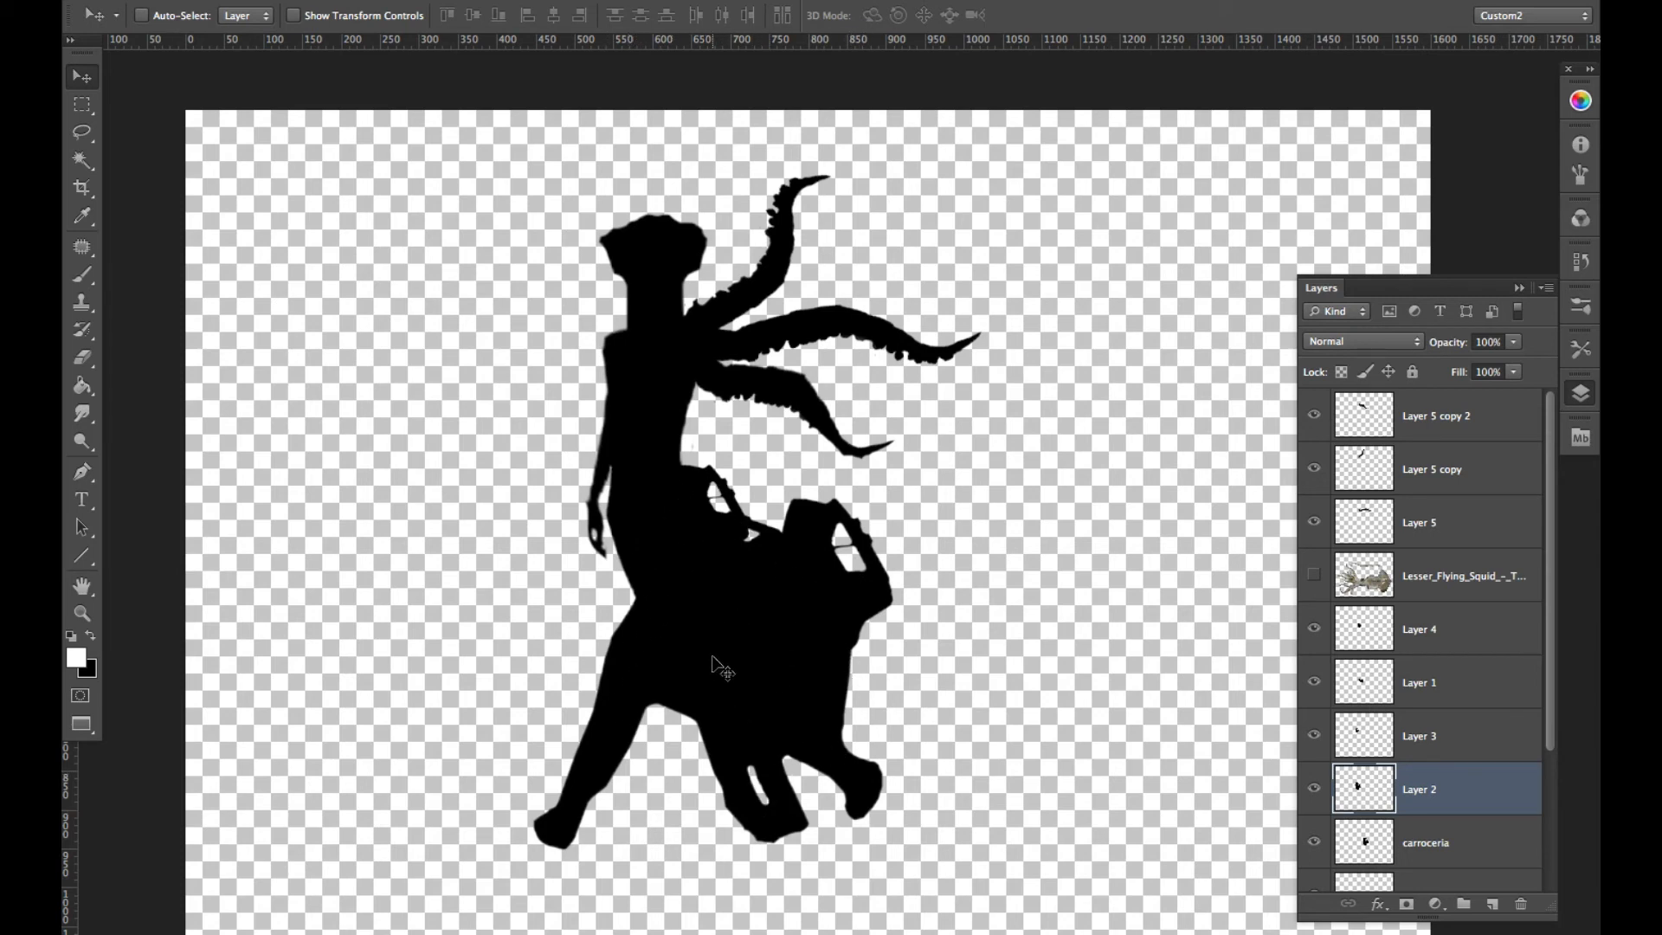
- Paint small black toes around the front foot of the outstretched leg using a flat brush preset at 9 px
{"action": "key", "text": "e"}
{"action": "key", "text": "b"}
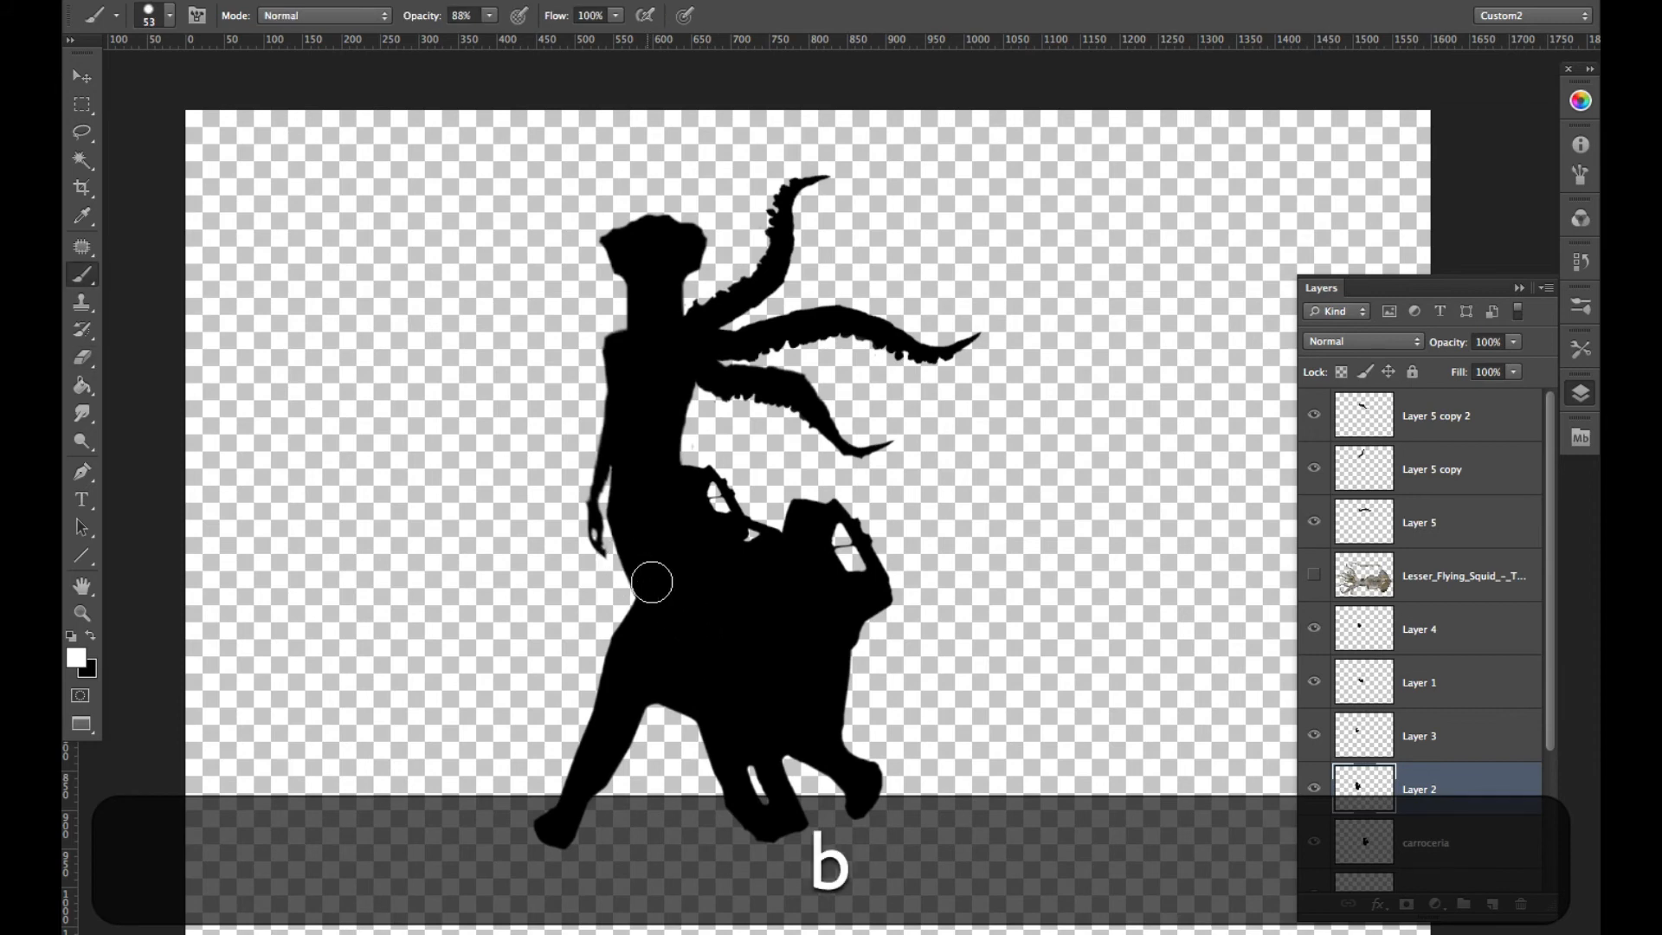
{"action": "left_click", "coordinate": [693, 616], "text": "alt"}
{"action": "left_click_drag", "start_coordinate": [583, 597], "coordinate": [572, 617], "text": "ctrl+alt"}
{"action": "left_click_drag", "start_coordinate": [645, 681], "coordinate": [758, 486]}
{"action": "left_click_drag", "start_coordinate": [671, 609], "coordinate": [662, 613], "text": "ctrl+alt"}
{"action": "right_click", "coordinate": [672, 583]}
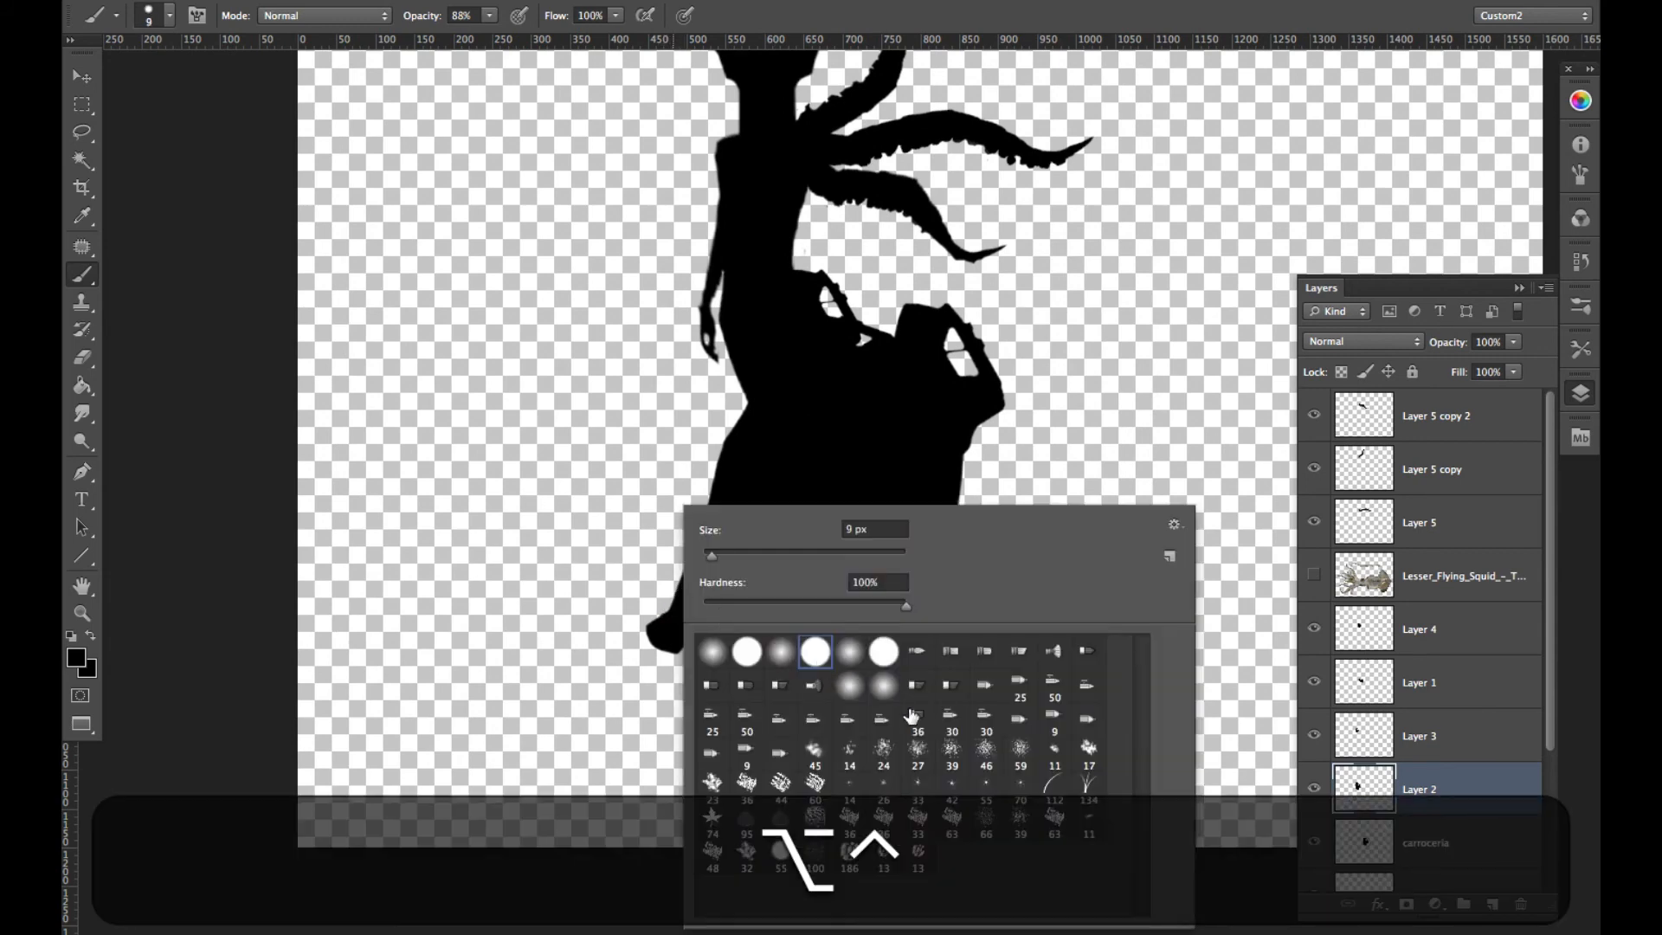
{"action": "left_click", "coordinate": [779, 687]}
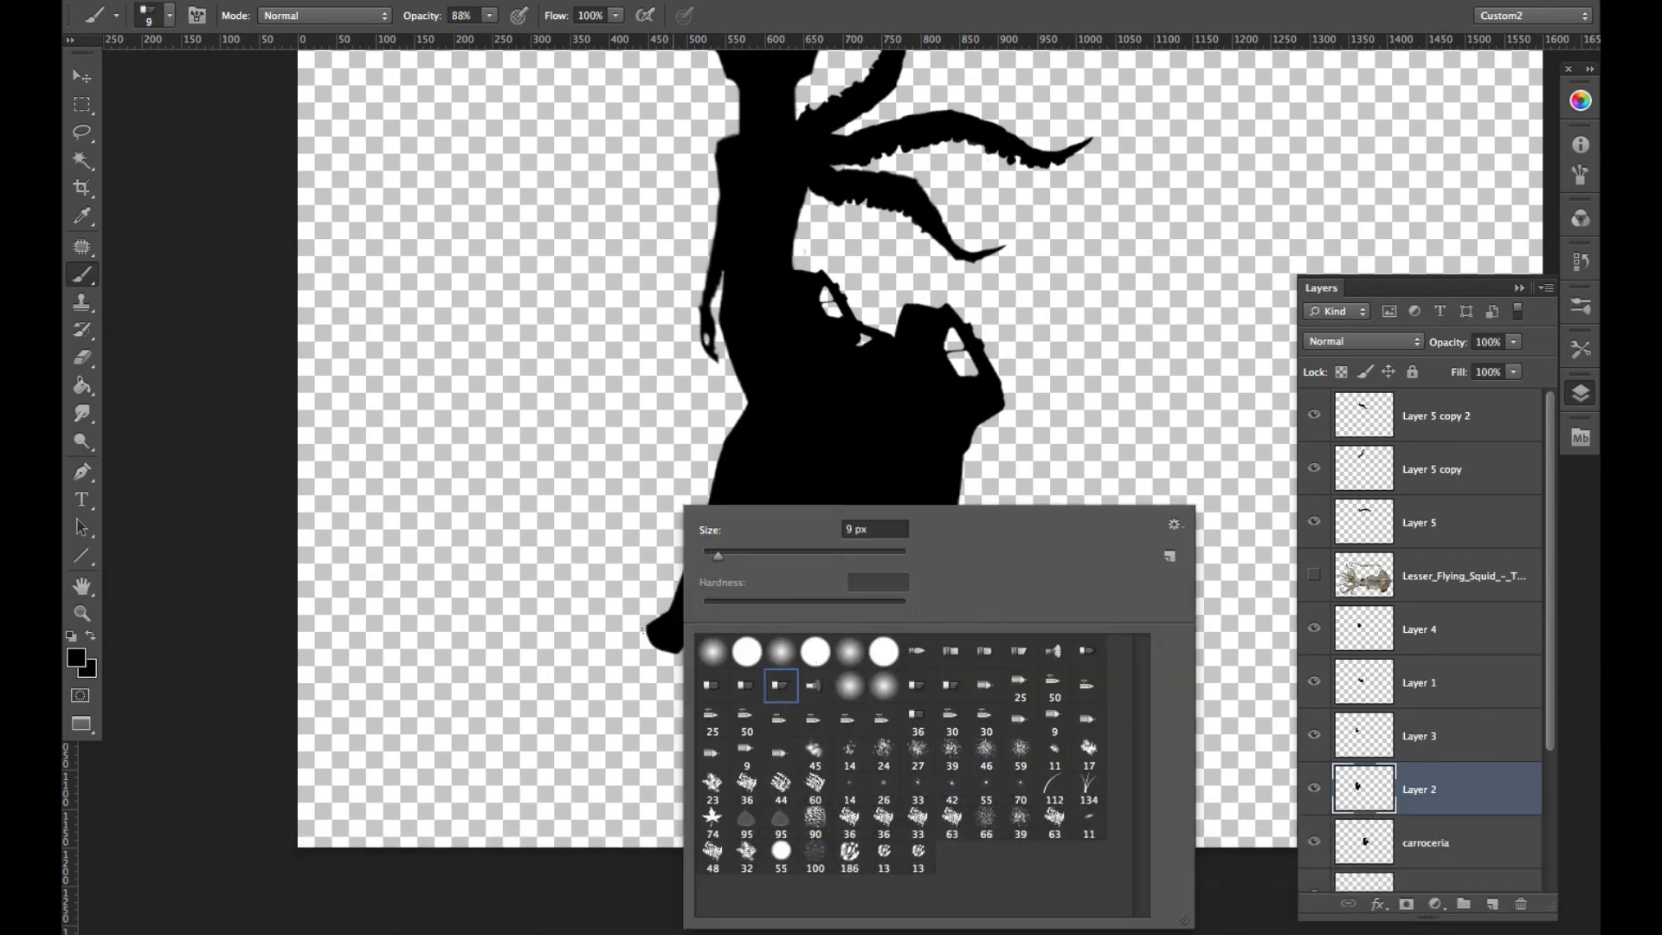
{"action": "scroll", "coordinate": [606, 488], "scroll_direction": "up", "scroll_amount": 3, "text": "alt"}
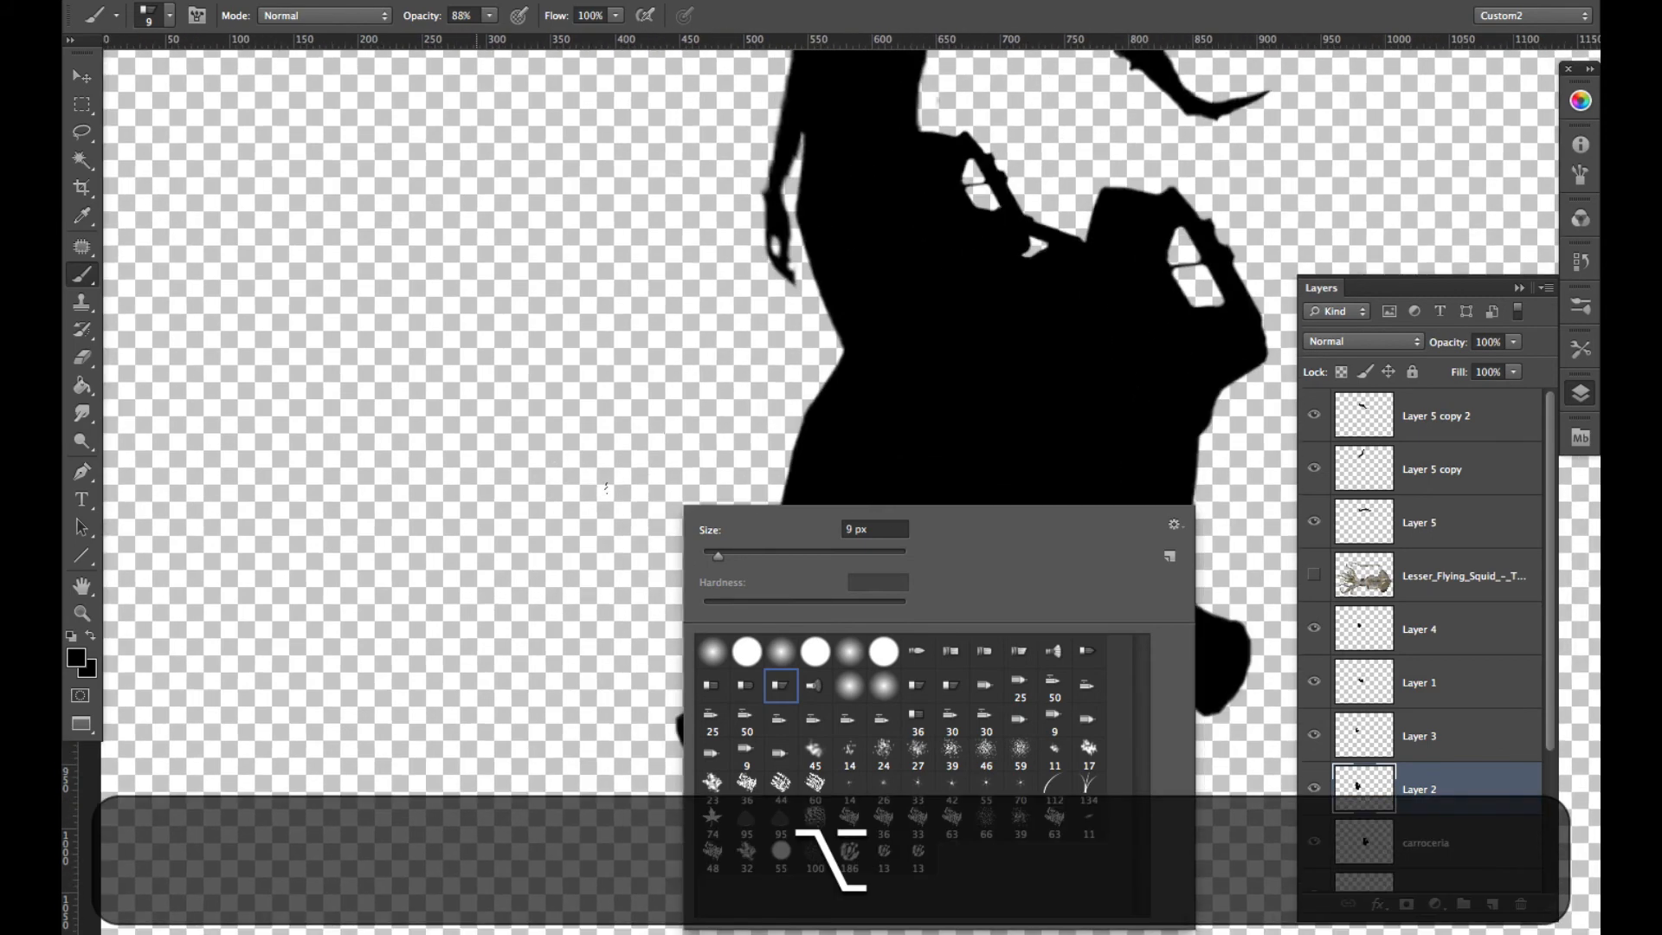
{"action": "left_click", "coordinate": [804, 496]}
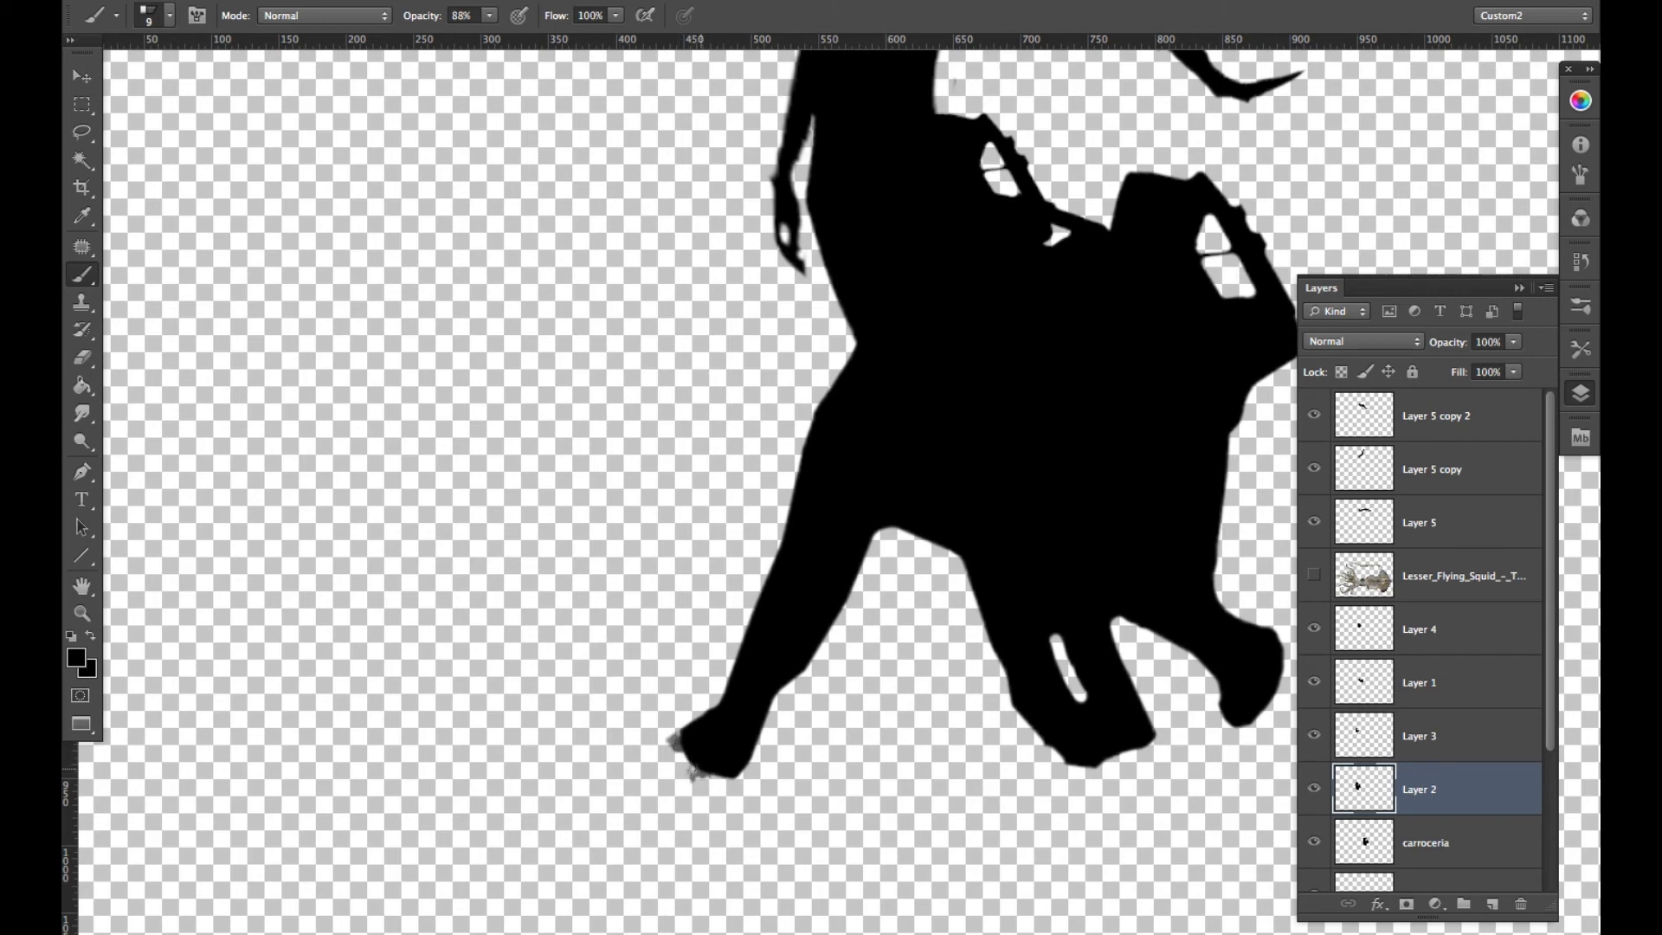
{"action": "left_click_drag", "start_coordinate": [701, 779], "coordinate": [693, 764]}
{"action": "left_click", "coordinate": [734, 780]}
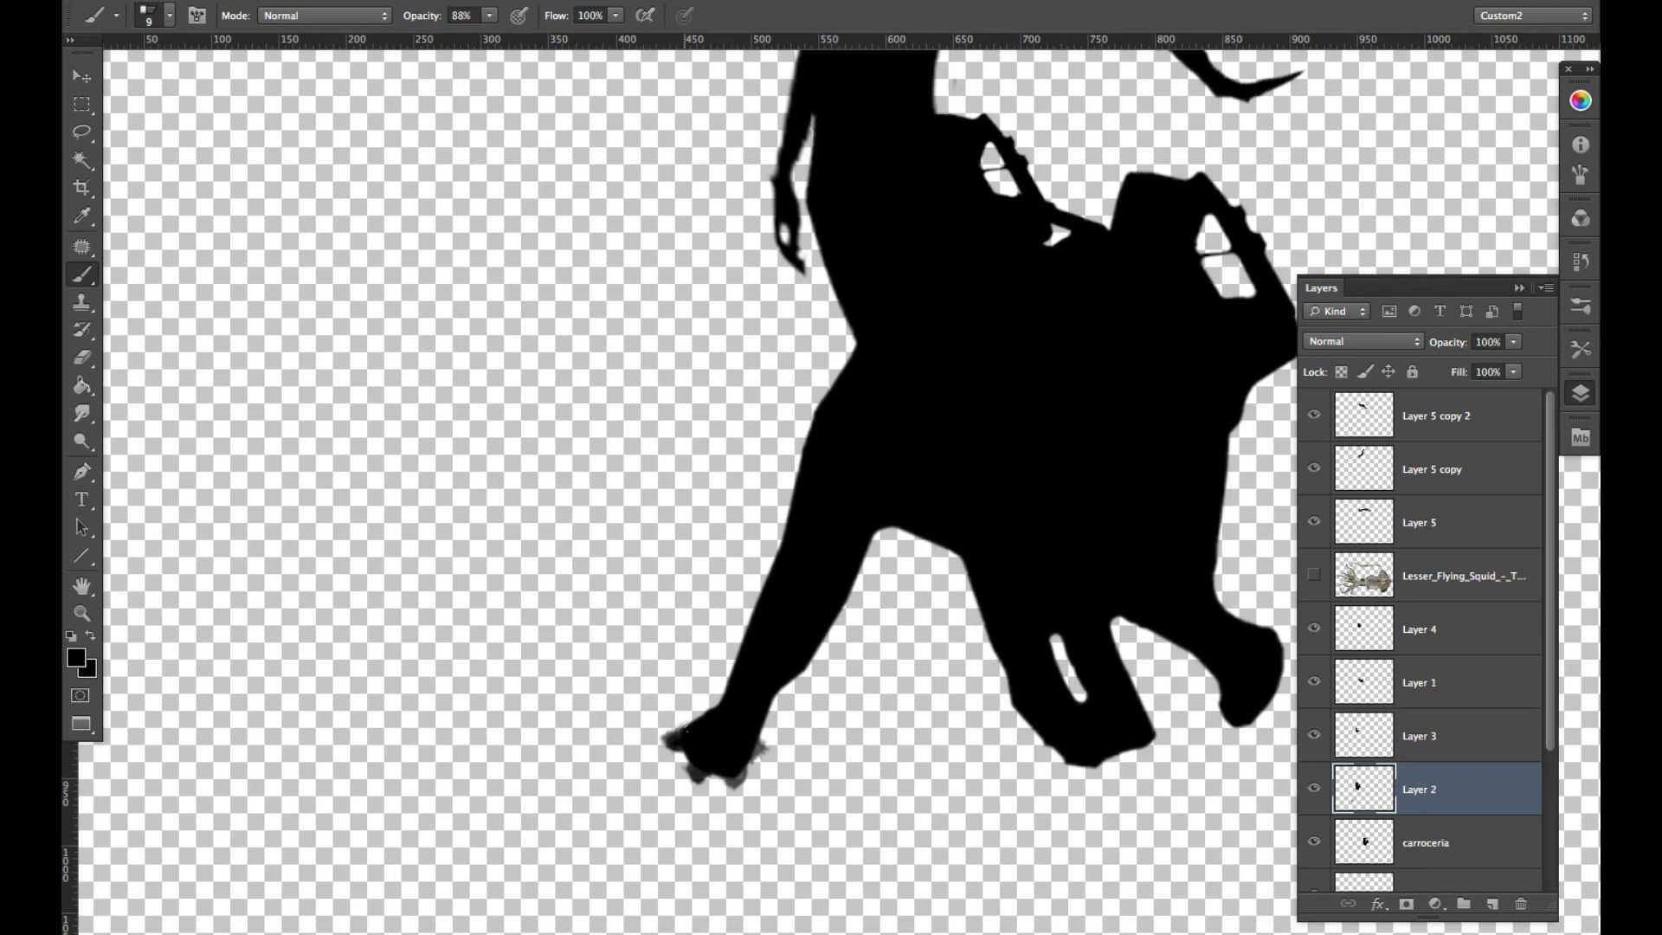
- Build up the front foot's toes into rounded shapes with a hard round brush at size 20
{"action": "mouse_move", "coordinate": [707, 676]}
{"action": "left_mouse_down"}
{"action": "mouse_move", "coordinate": [728, 676]}
{"action": "mouse_move", "coordinate": [667, 662]}
{"action": "left_mouse_up"}
{"action": "right_click", "coordinate": [730, 652]}
{"action": "left_click", "coordinate": [801, 650]}
{"action": "mouse_move", "coordinate": [675, 735]}
{"action": "left_mouse_down"}
{"action": "mouse_move", "coordinate": [716, 751]}
{"action": "mouse_move", "coordinate": [691, 781]}
{"action": "mouse_move", "coordinate": [768, 756]}
{"action": "mouse_move", "coordinate": [741, 788]}
{"action": "mouse_move", "coordinate": [692, 781]}
{"action": "mouse_move", "coordinate": [672, 741]}
{"action": "left_mouse_up"}
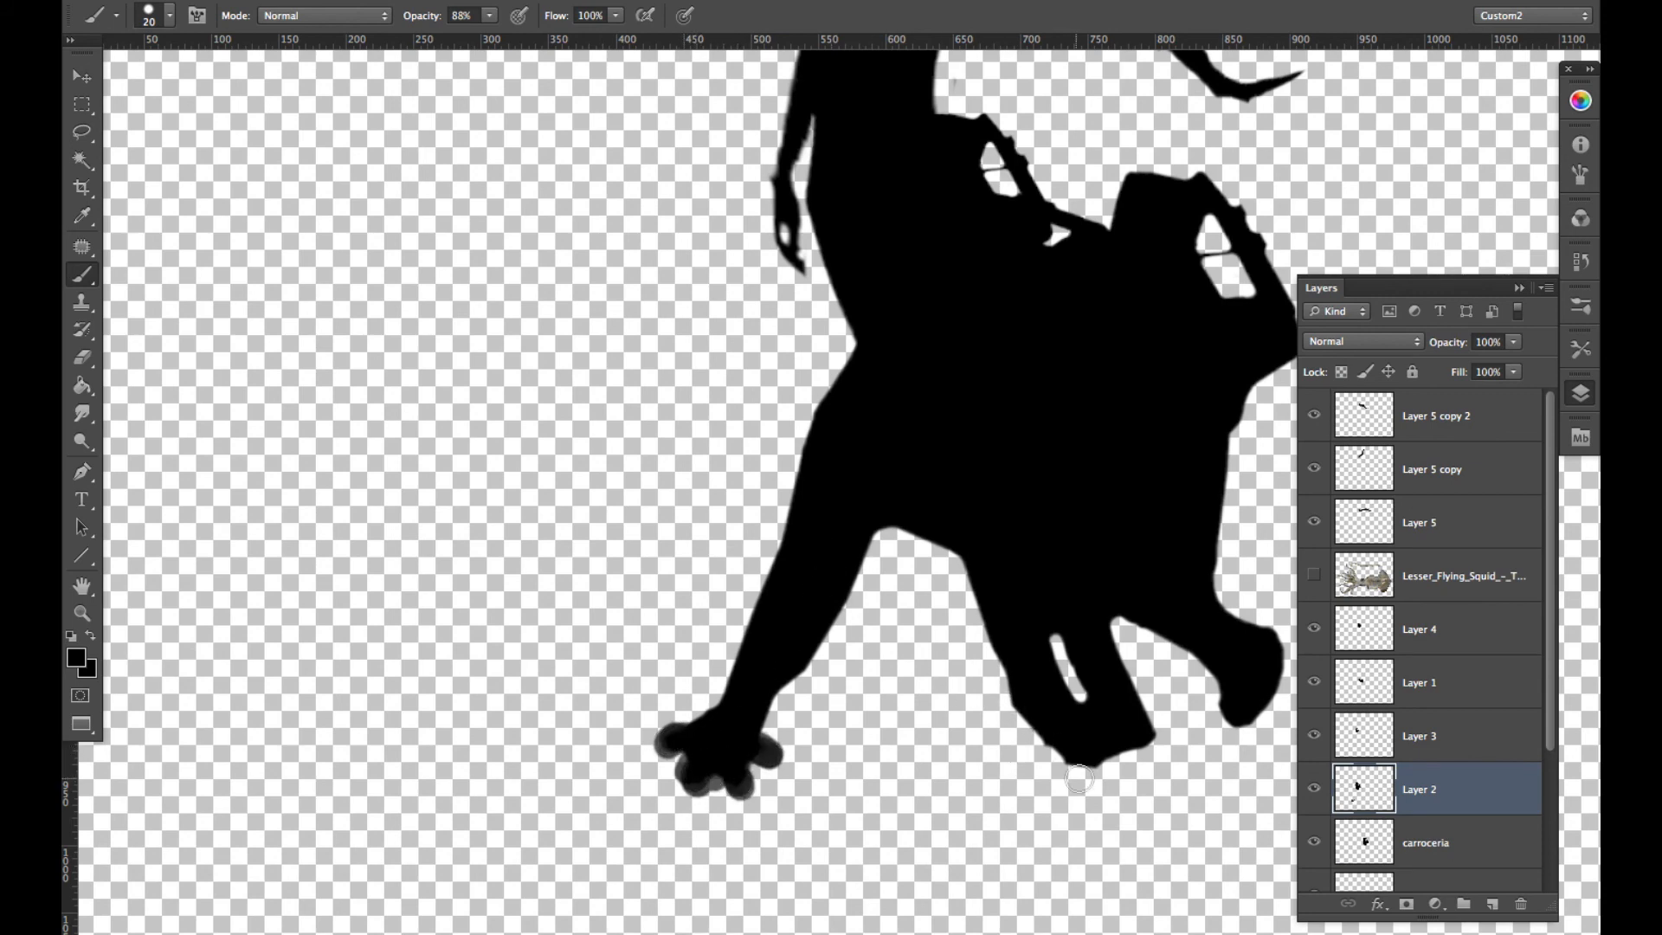
- Paint rounded black toes along the middle and rear feet with the round brush at sizes 11 and 12
{"action": "mouse_move", "coordinate": [1070, 765]}
{"action": "left_mouse_down"}
{"action": "mouse_move", "coordinate": [1096, 767]}
{"action": "mouse_move", "coordinate": [1079, 738]}
{"action": "mouse_move", "coordinate": [1087, 775]}
{"action": "mouse_move", "coordinate": [1054, 750]}
{"action": "mouse_move", "coordinate": [1120, 761]}
{"action": "mouse_move", "coordinate": [1063, 764]}
{"action": "left_mouse_up"}
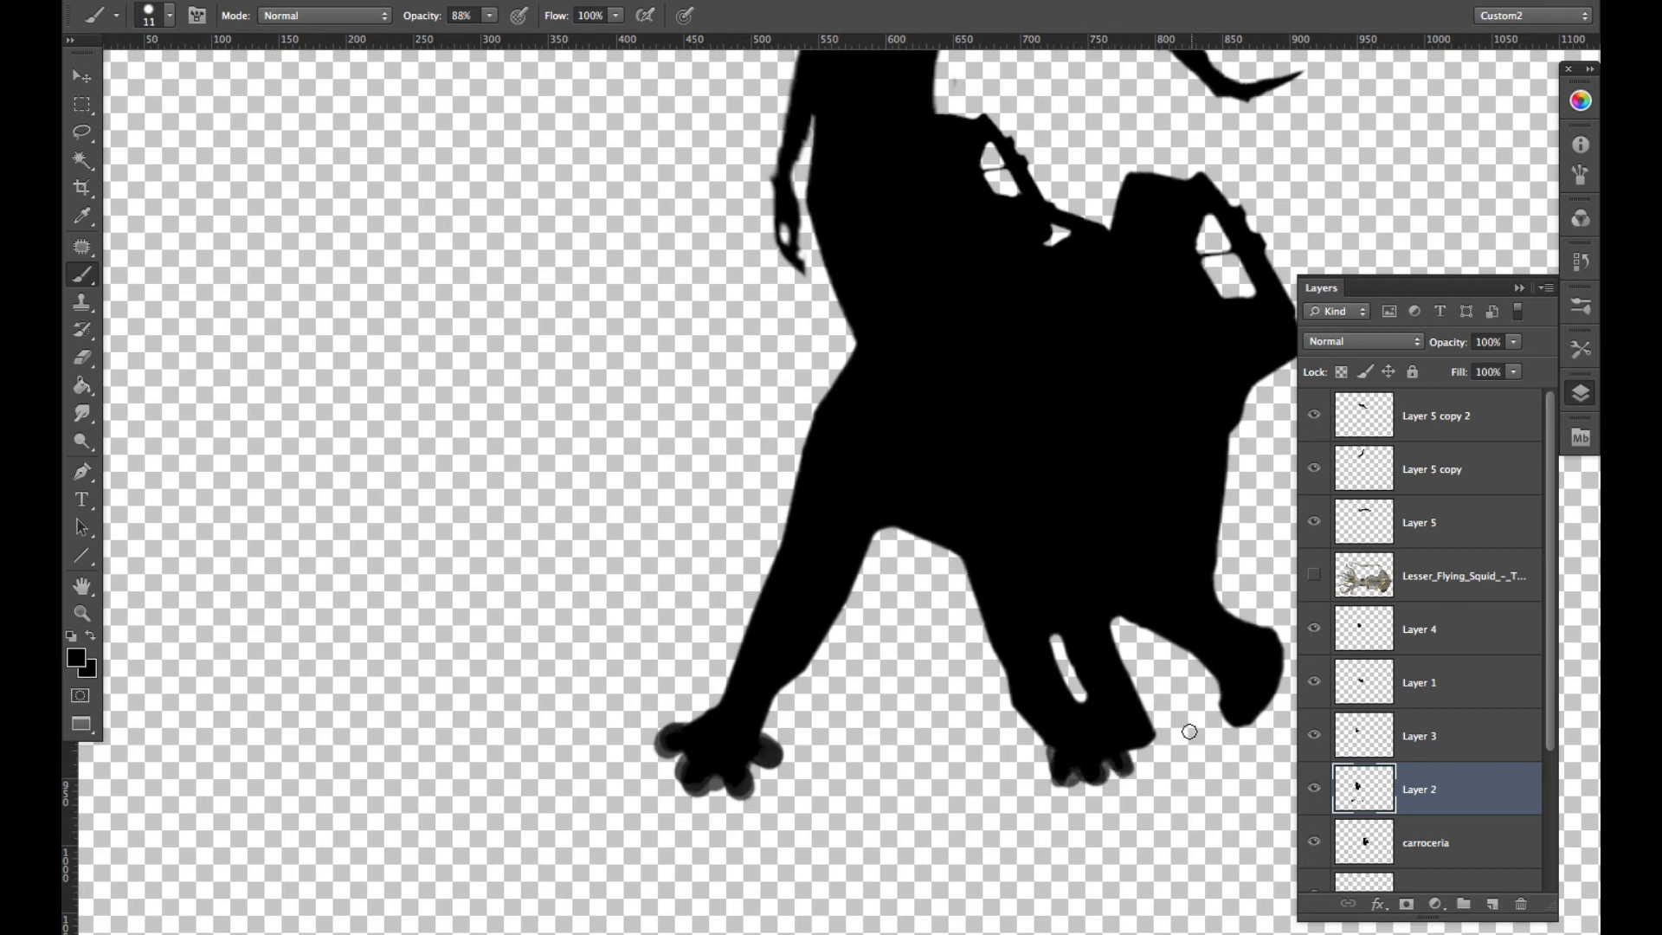
{"action": "mouse_move", "coordinate": [1188, 732]}
{"action": "left_mouse_down"}
{"action": "mouse_move", "coordinate": [1151, 751]}
{"action": "mouse_move", "coordinate": [1178, 702]}
{"action": "mouse_move", "coordinate": [1130, 755]}
{"action": "left_mouse_up"}
{"action": "mouse_move", "coordinate": [1233, 723]}
{"action": "left_mouse_down"}
{"action": "mouse_move", "coordinate": [1221, 732]}
{"action": "mouse_move", "coordinate": [1258, 734]}
{"action": "left_mouse_up"}
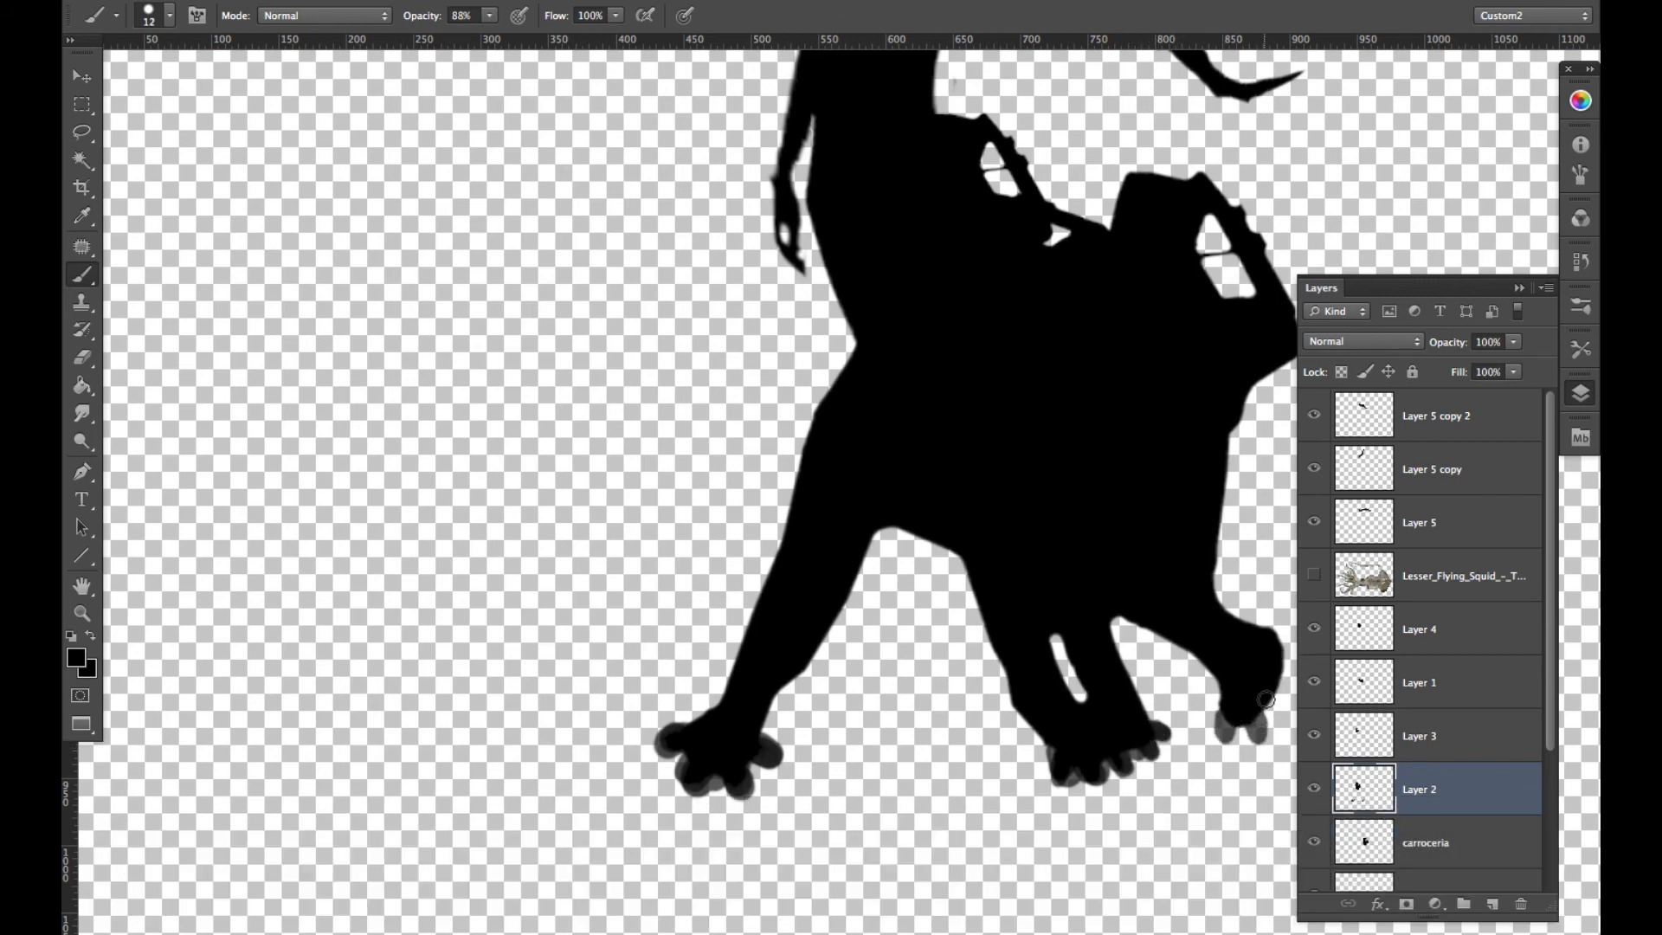
{"action": "key", "text": "space"}
{"action": "left_click_drag", "start_coordinate": [1169, 634], "coordinate": [873, 620]}
{"action": "mouse_move", "coordinate": [978, 687]}
{"action": "left_mouse_down"}
{"action": "mouse_move", "coordinate": [974, 671]}
{"action": "mouse_move", "coordinate": [989, 694]}
{"action": "mouse_move", "coordinate": [962, 688]}
{"action": "mouse_move", "coordinate": [962, 716]}
{"action": "mouse_move", "coordinate": [930, 707]}
{"action": "mouse_move", "coordinate": [961, 714]}
{"action": "mouse_move", "coordinate": [967, 655]}
{"action": "mouse_move", "coordinate": [995, 651]}
{"action": "mouse_move", "coordinate": [928, 636]}
{"action": "mouse_move", "coordinate": [1017, 703]}
{"action": "mouse_move", "coordinate": [928, 706]}
{"action": "mouse_move", "coordinate": [958, 708]}
{"action": "mouse_move", "coordinate": [962, 683]}
{"action": "mouse_move", "coordinate": [990, 695]}
{"action": "mouse_move", "coordinate": [975, 639]}
{"action": "left_mouse_up"}
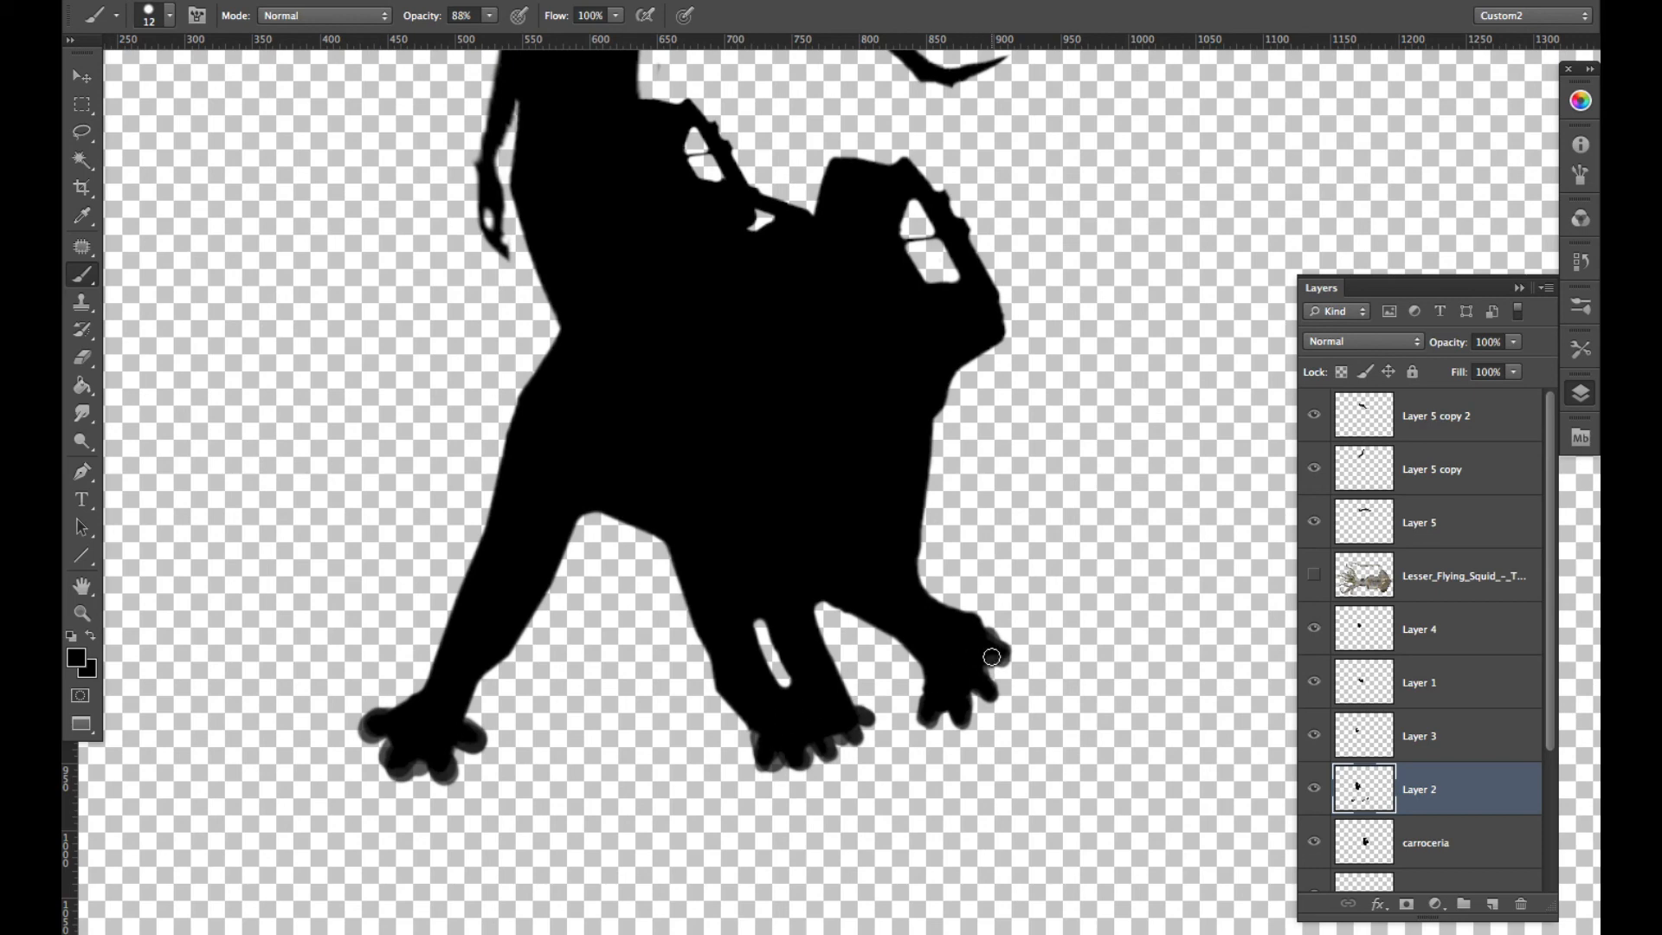
- Trim the painted toes on the front, middle and rear feet into slimmer, sharper shapes with the Eraser at size 10
{"action": "key", "text": "e"}
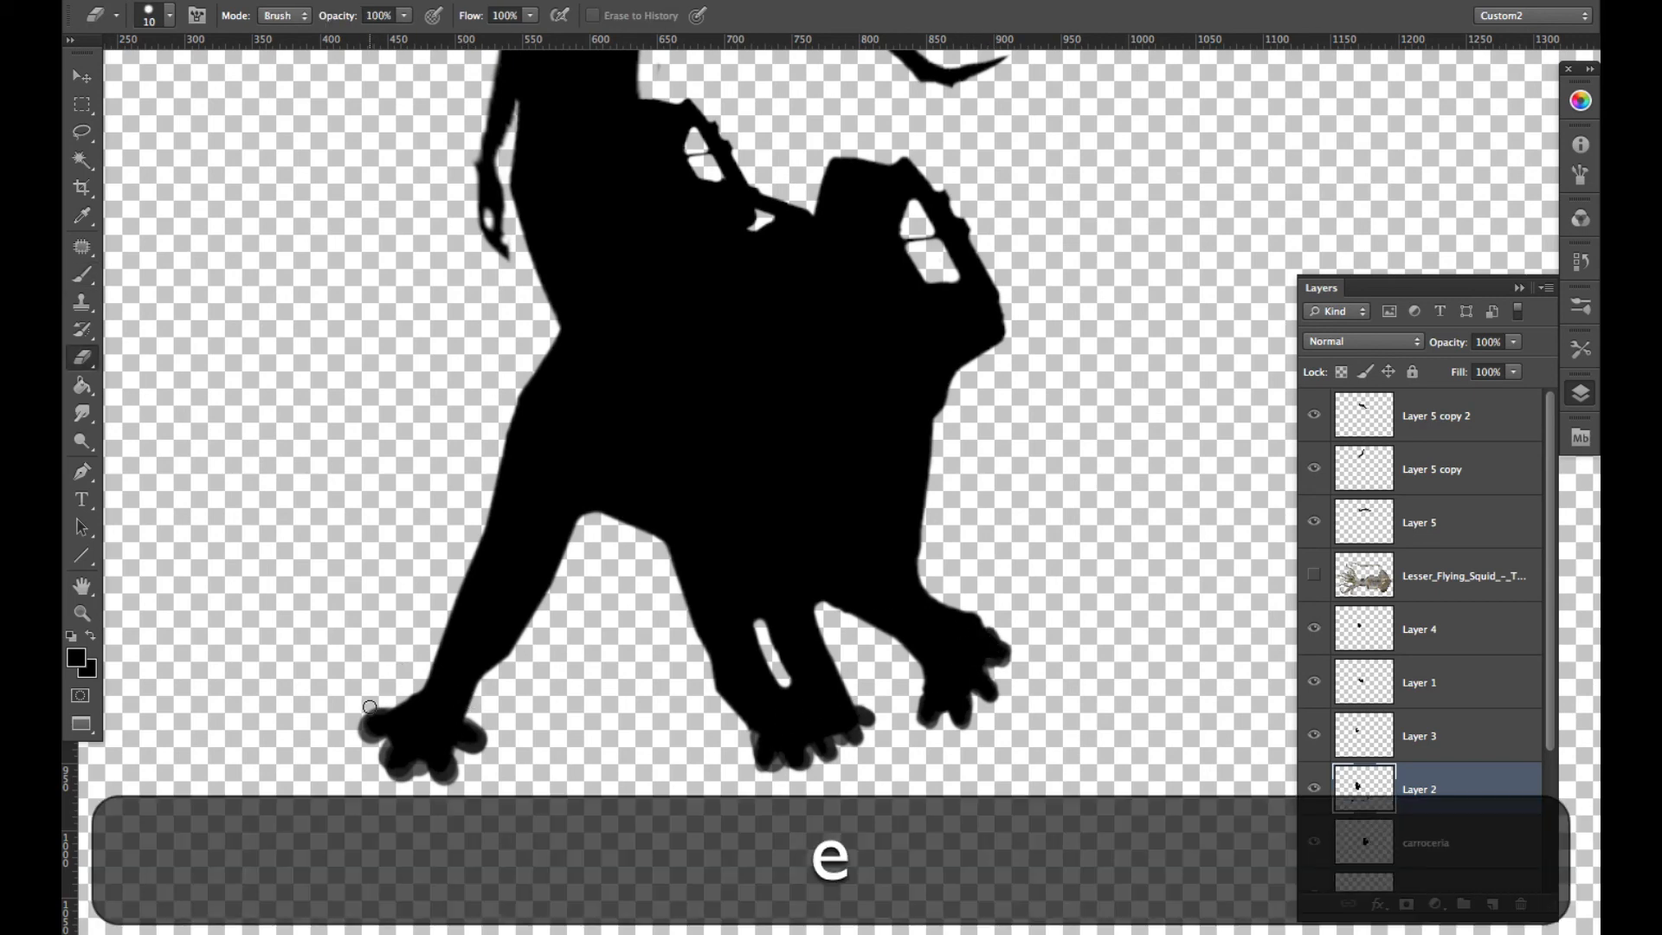
{"action": "mouse_move", "coordinate": [397, 691]}
{"action": "left_mouse_down"}
{"action": "mouse_move", "coordinate": [353, 722]}
{"action": "mouse_move", "coordinate": [381, 780]}
{"action": "mouse_move", "coordinate": [419, 766]}
{"action": "left_mouse_up"}
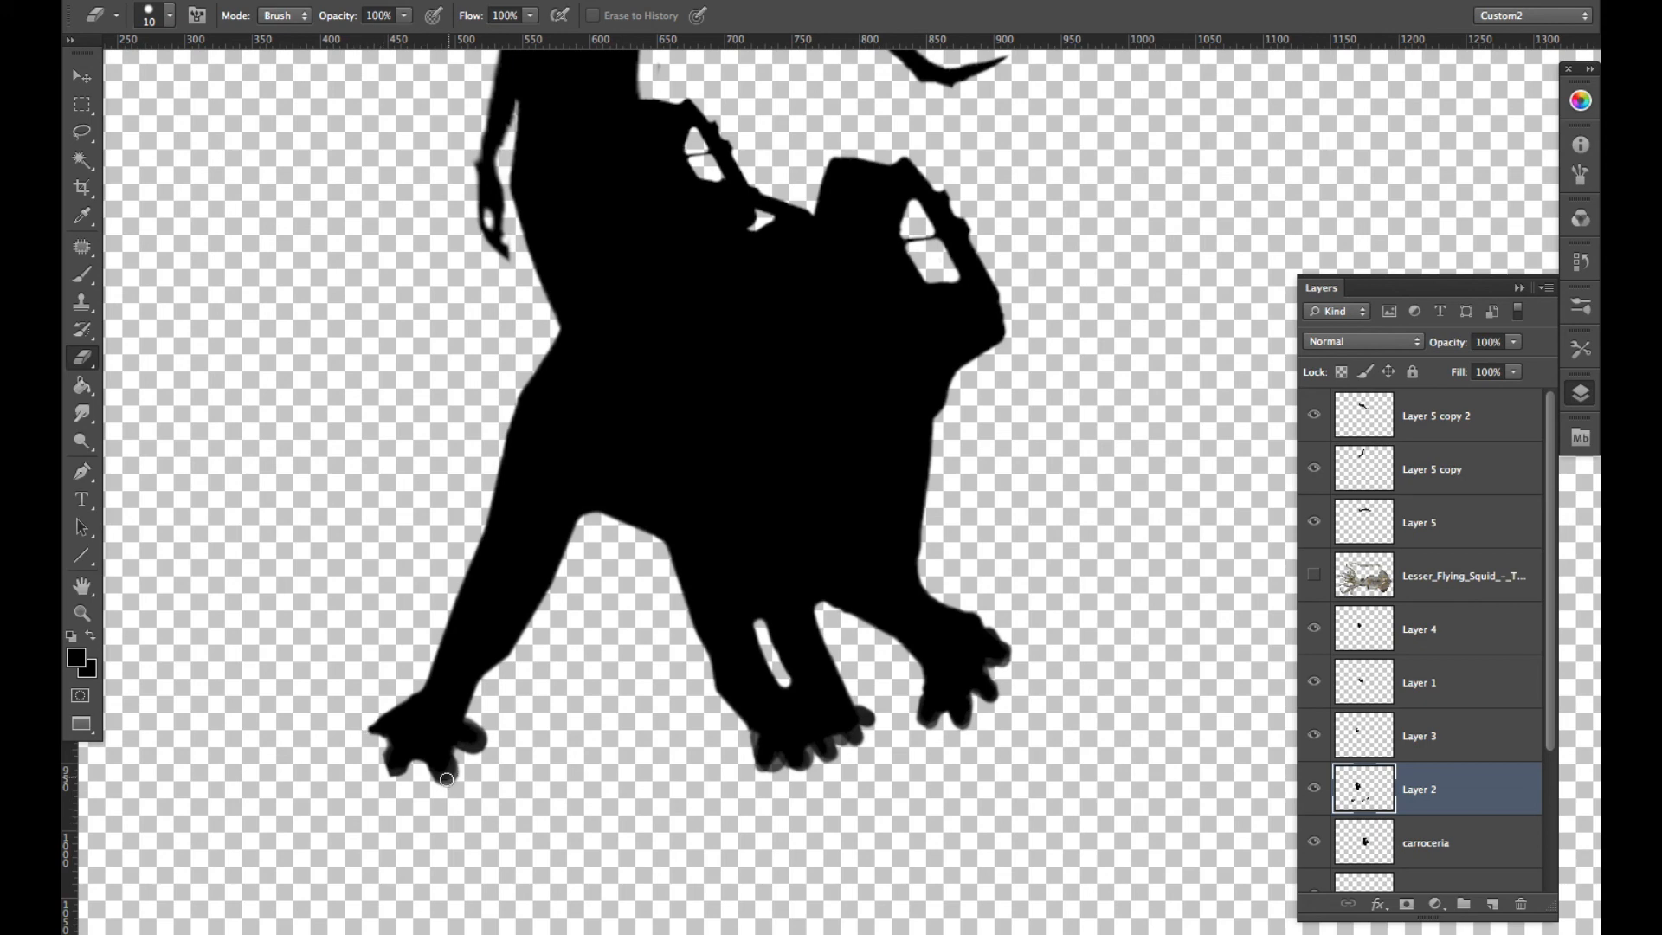
{"action": "mouse_move", "coordinate": [412, 778]}
{"action": "left_mouse_down"}
{"action": "mouse_move", "coordinate": [446, 782]}
{"action": "mouse_move", "coordinate": [492, 746]}
{"action": "mouse_move", "coordinate": [474, 716]}
{"action": "mouse_move", "coordinate": [487, 740]}
{"action": "mouse_move", "coordinate": [464, 764]}
{"action": "left_mouse_up"}
{"action": "mouse_move", "coordinate": [747, 729]}
{"action": "left_mouse_down"}
{"action": "mouse_move", "coordinate": [760, 775]}
{"action": "mouse_move", "coordinate": [795, 779]}
{"action": "mouse_move", "coordinate": [879, 723]}
{"action": "mouse_move", "coordinate": [870, 703]}
{"action": "mouse_move", "coordinate": [877, 714]}
{"action": "left_mouse_up"}
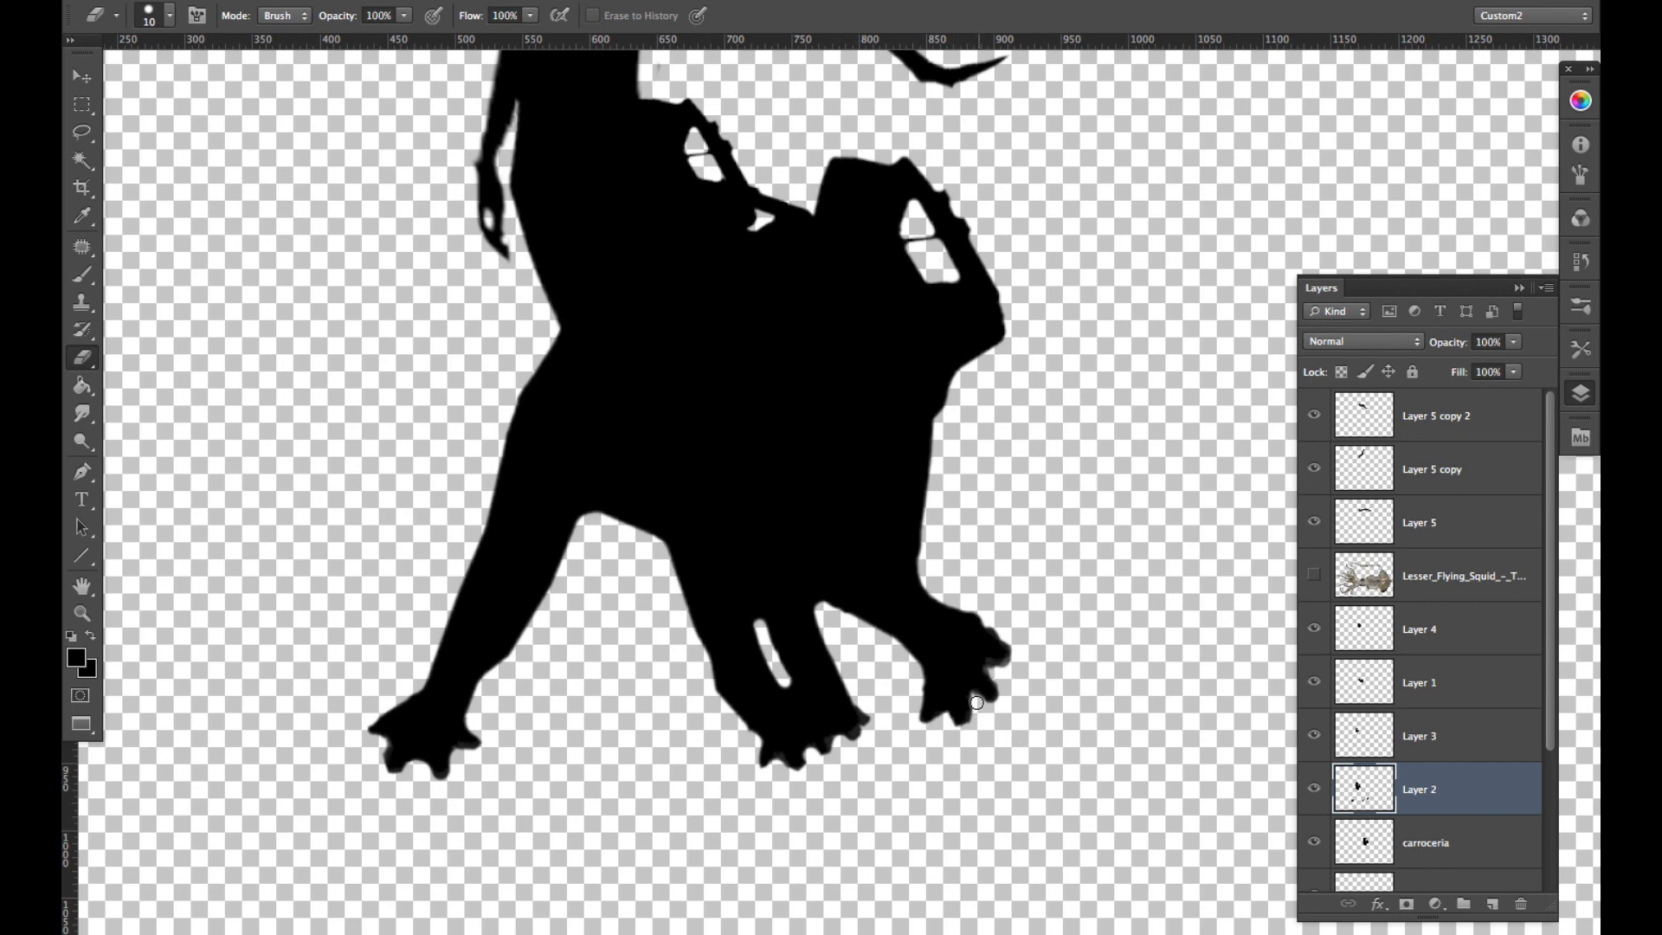
{"action": "mouse_move", "coordinate": [1006, 693]}
{"action": "left_mouse_down"}
{"action": "mouse_move", "coordinate": [992, 672]}
{"action": "mouse_move", "coordinate": [1011, 648]}
{"action": "mouse_move", "coordinate": [991, 630]}
{"action": "left_mouse_up"}
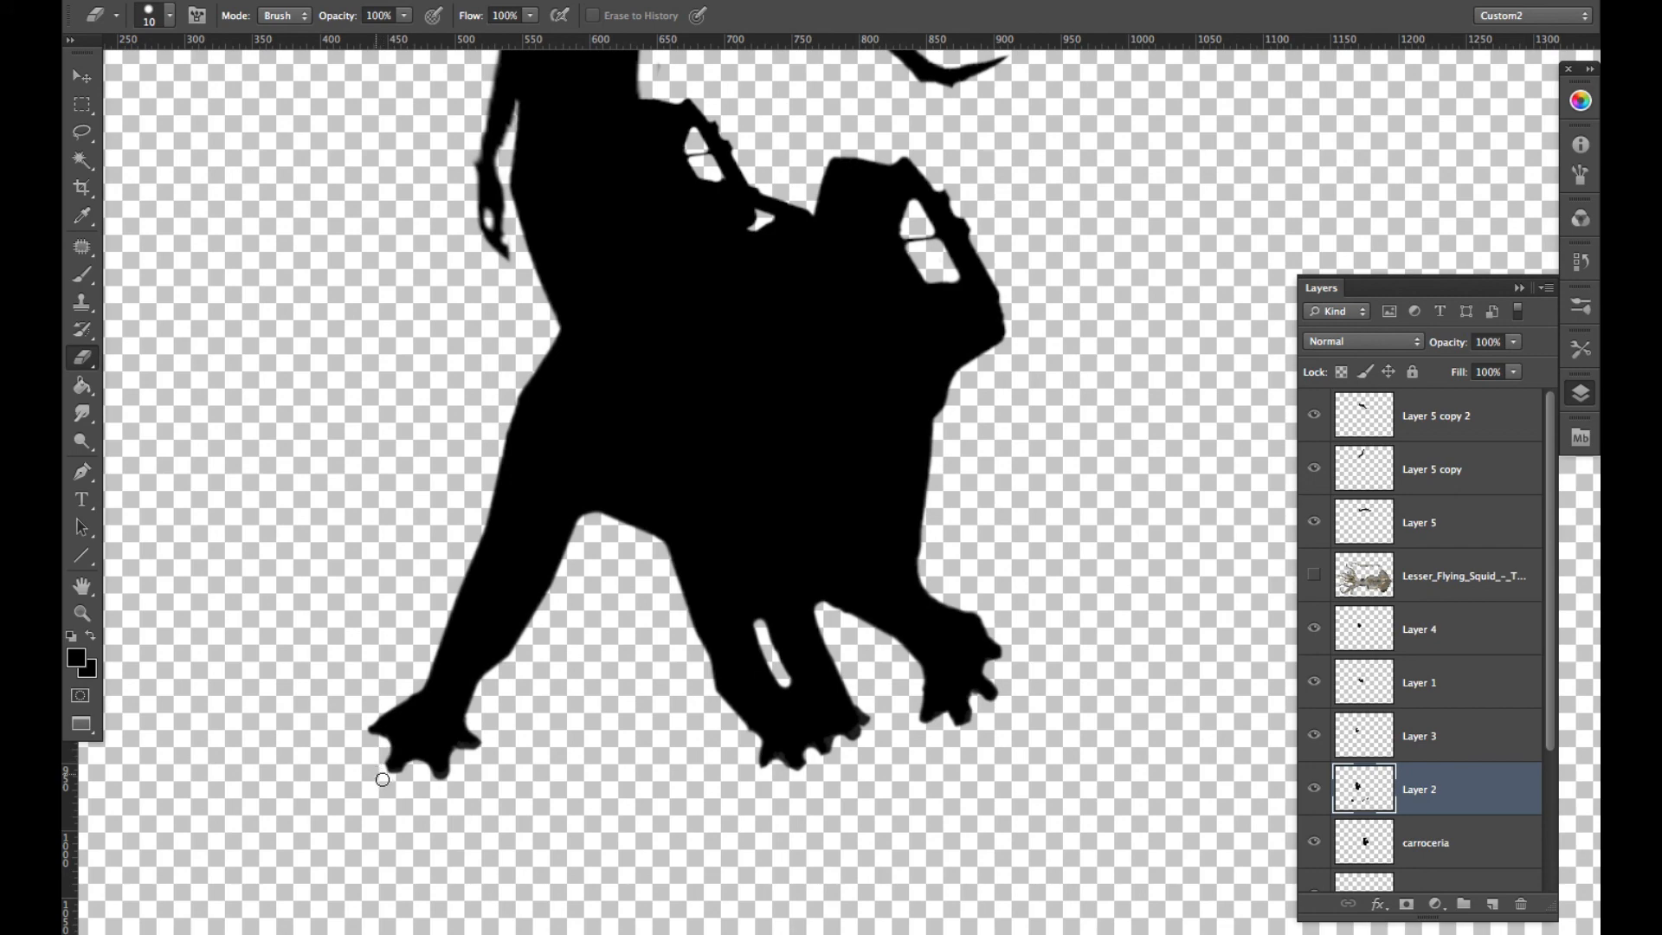
- Delete the hidden Lesser_Flying_Squid reference layer
{"action": "left_click_drag", "start_coordinate": [621, 595], "coordinate": [680, 710]}
{"action": "scroll", "coordinate": [678, 680], "scroll_direction": "down", "scroll_amount": 1}
{"action": "scroll", "coordinate": [677, 680], "scroll_direction": "down", "scroll_amount": 3}
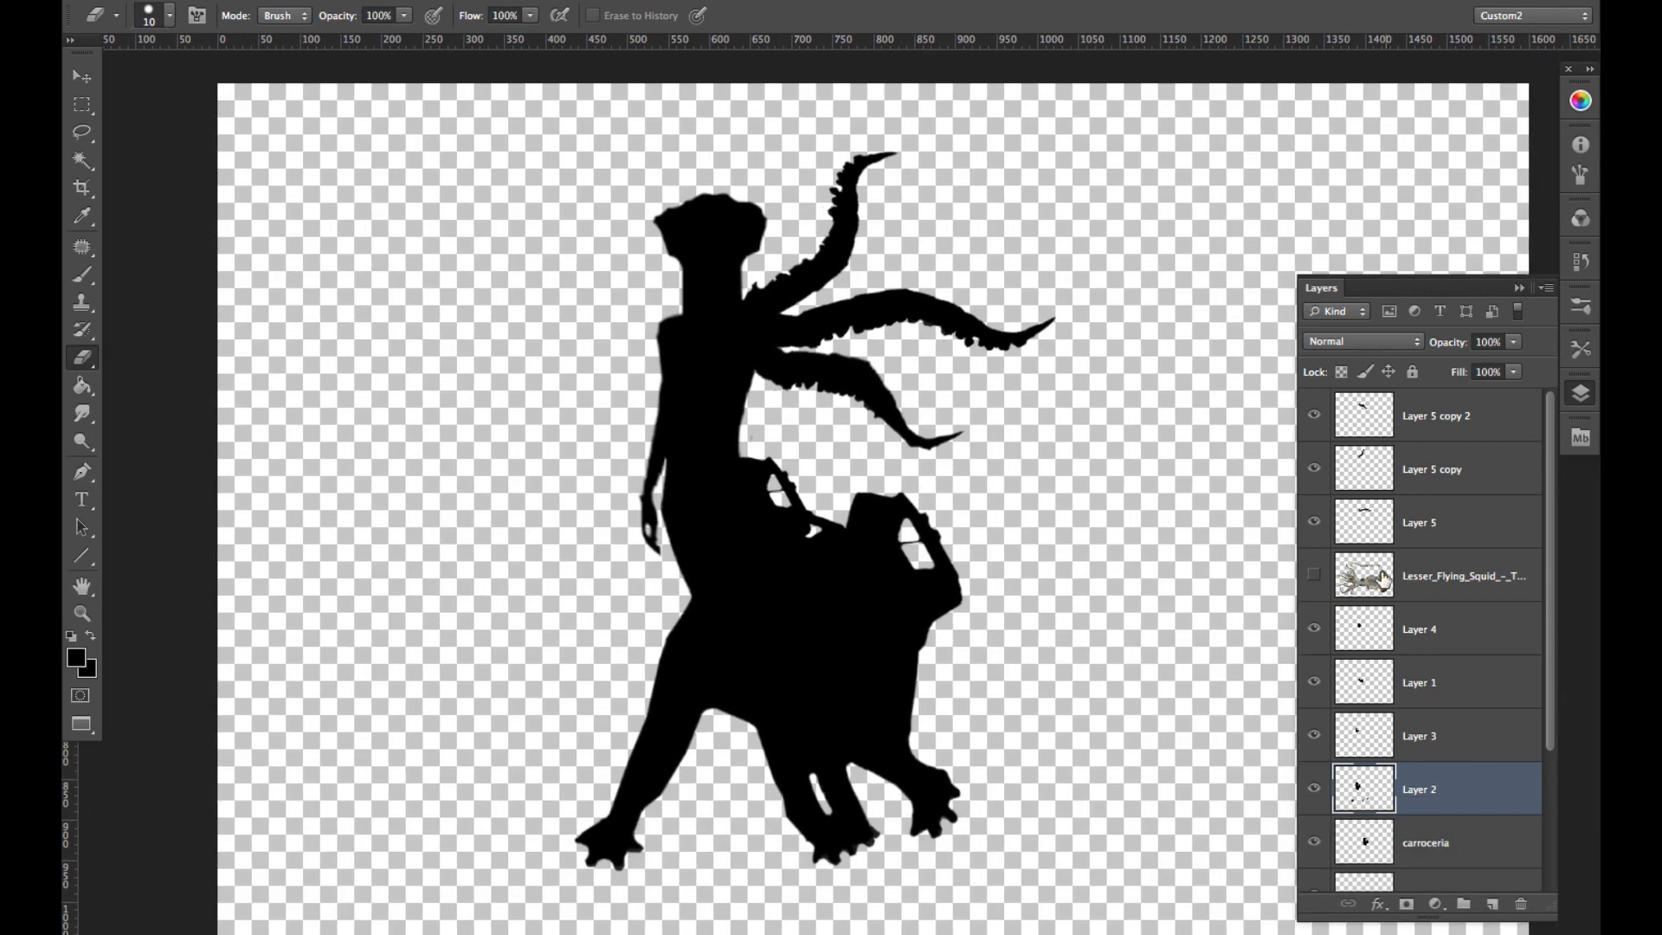
{"action": "left_click_drag", "start_coordinate": [1472, 596], "coordinate": [1517, 892]}
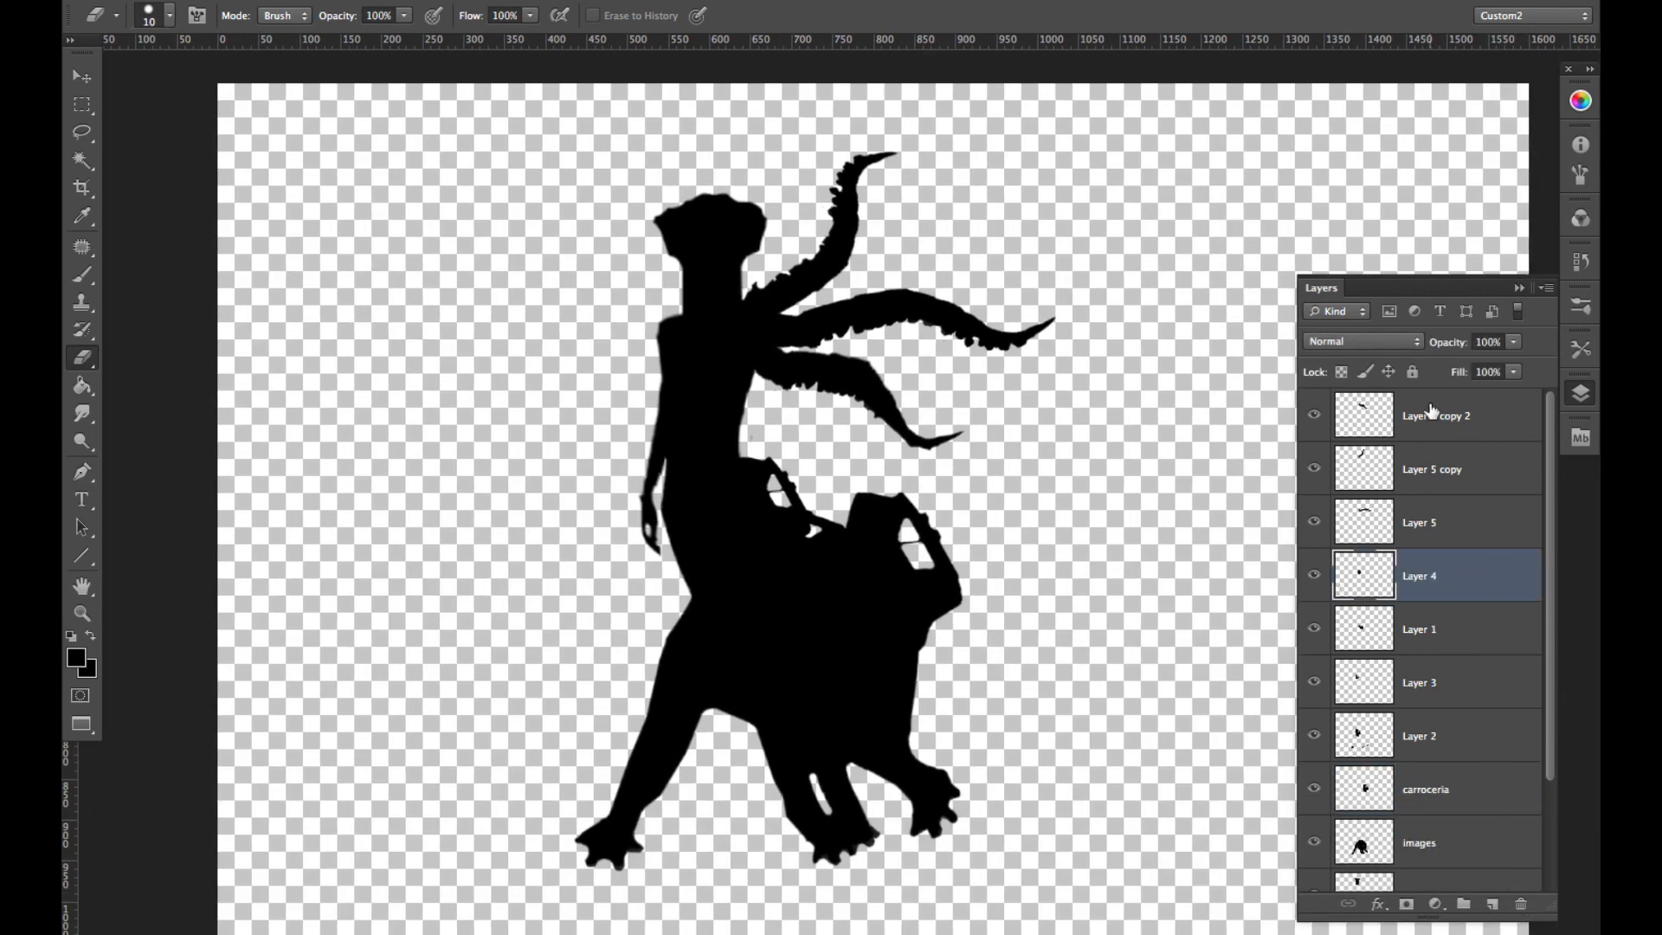
- Merge all silhouette layers from Layer 5 copy 2 down into the skinnyman layer, leaving the Background separate
{"action": "left_click_drag", "start_coordinate": [1546, 758], "coordinate": [1548, 844]}
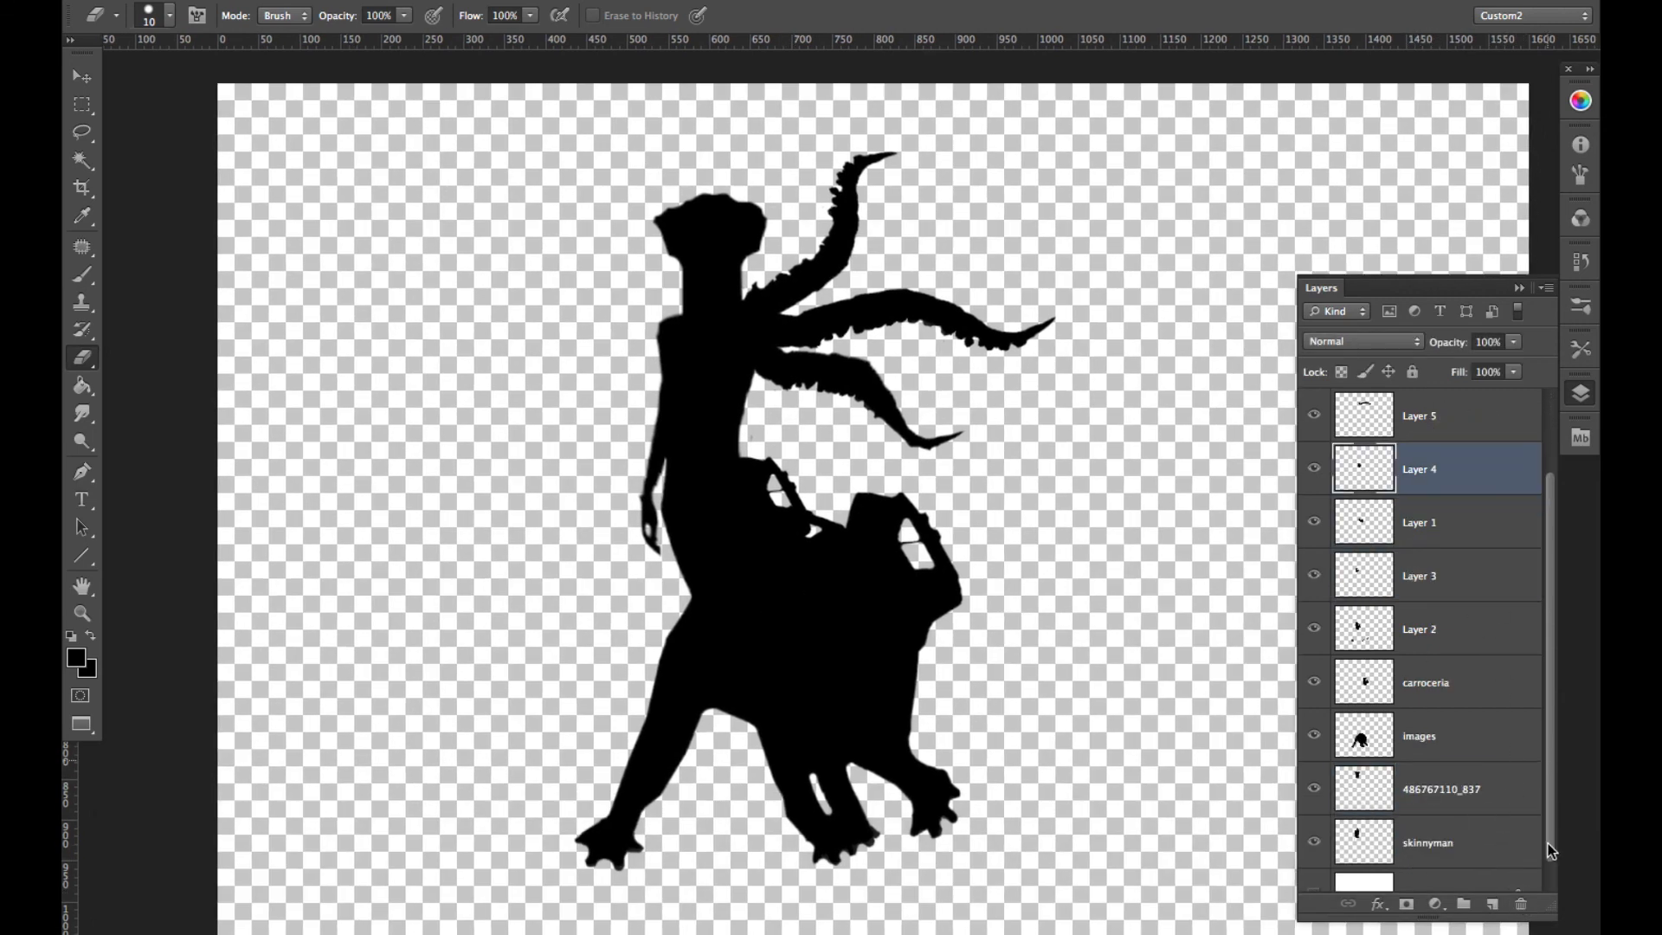
{"action": "scroll", "coordinate": [1468, 487], "scroll_direction": "up", "scroll_amount": 2}
{"action": "left_click", "coordinate": [1446, 415]}
{"action": "key", "text": "super+e"}
{"action": "key", "text": "super+e"}
{"action": "key", "text": "super+e"}
{"action": "key", "text": "super+e"}
{"action": "key", "text": "super+e"}
{"action": "key", "text": "super+e"}
{"action": "key", "text": "super+e"}
{"action": "key", "text": "super+e"}
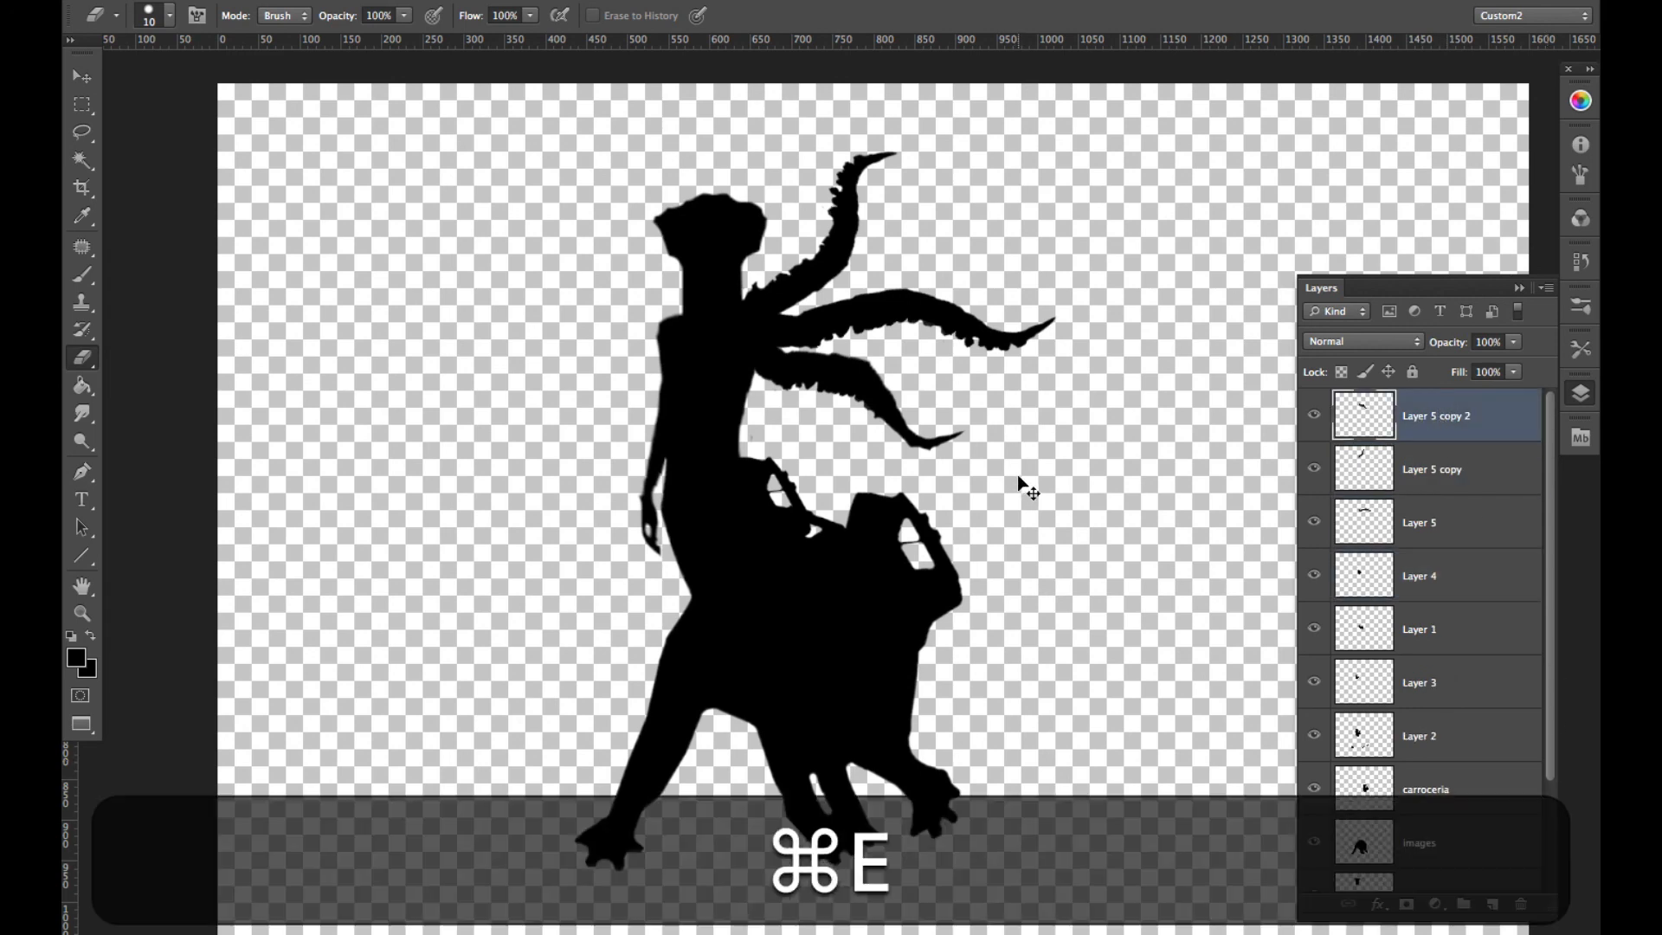
{"action": "key", "text": "super+e"}
{"action": "key", "text": "super+e"}
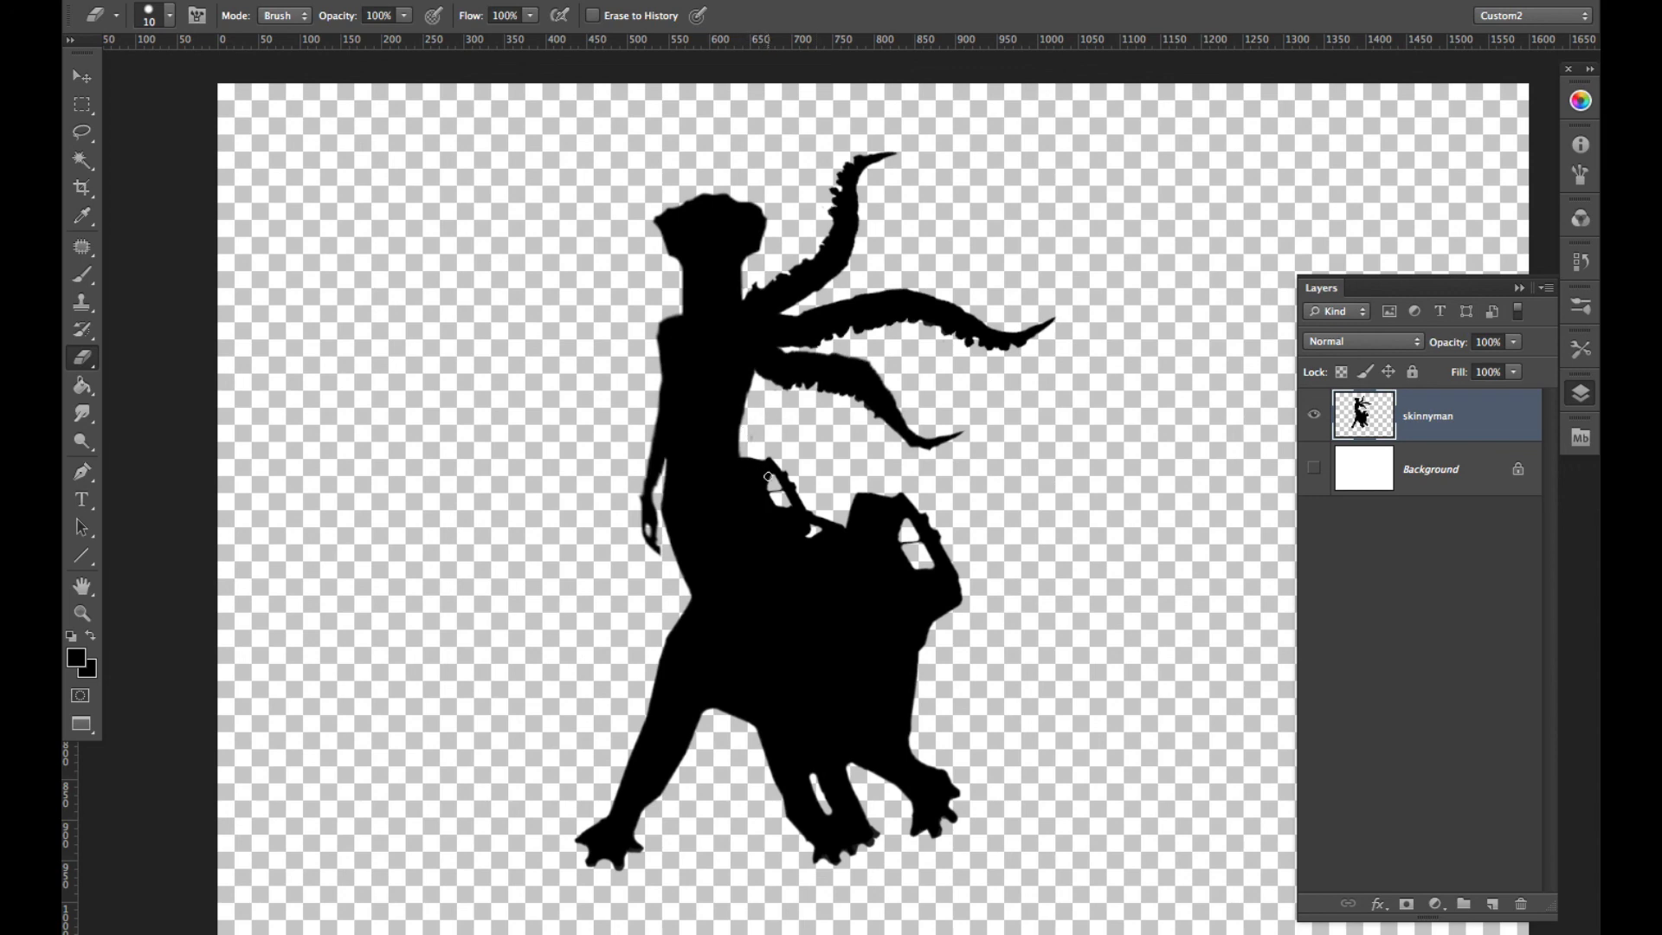
{"action": "key", "text": "shift"}
{"action": "key", "text": "shift+super"}
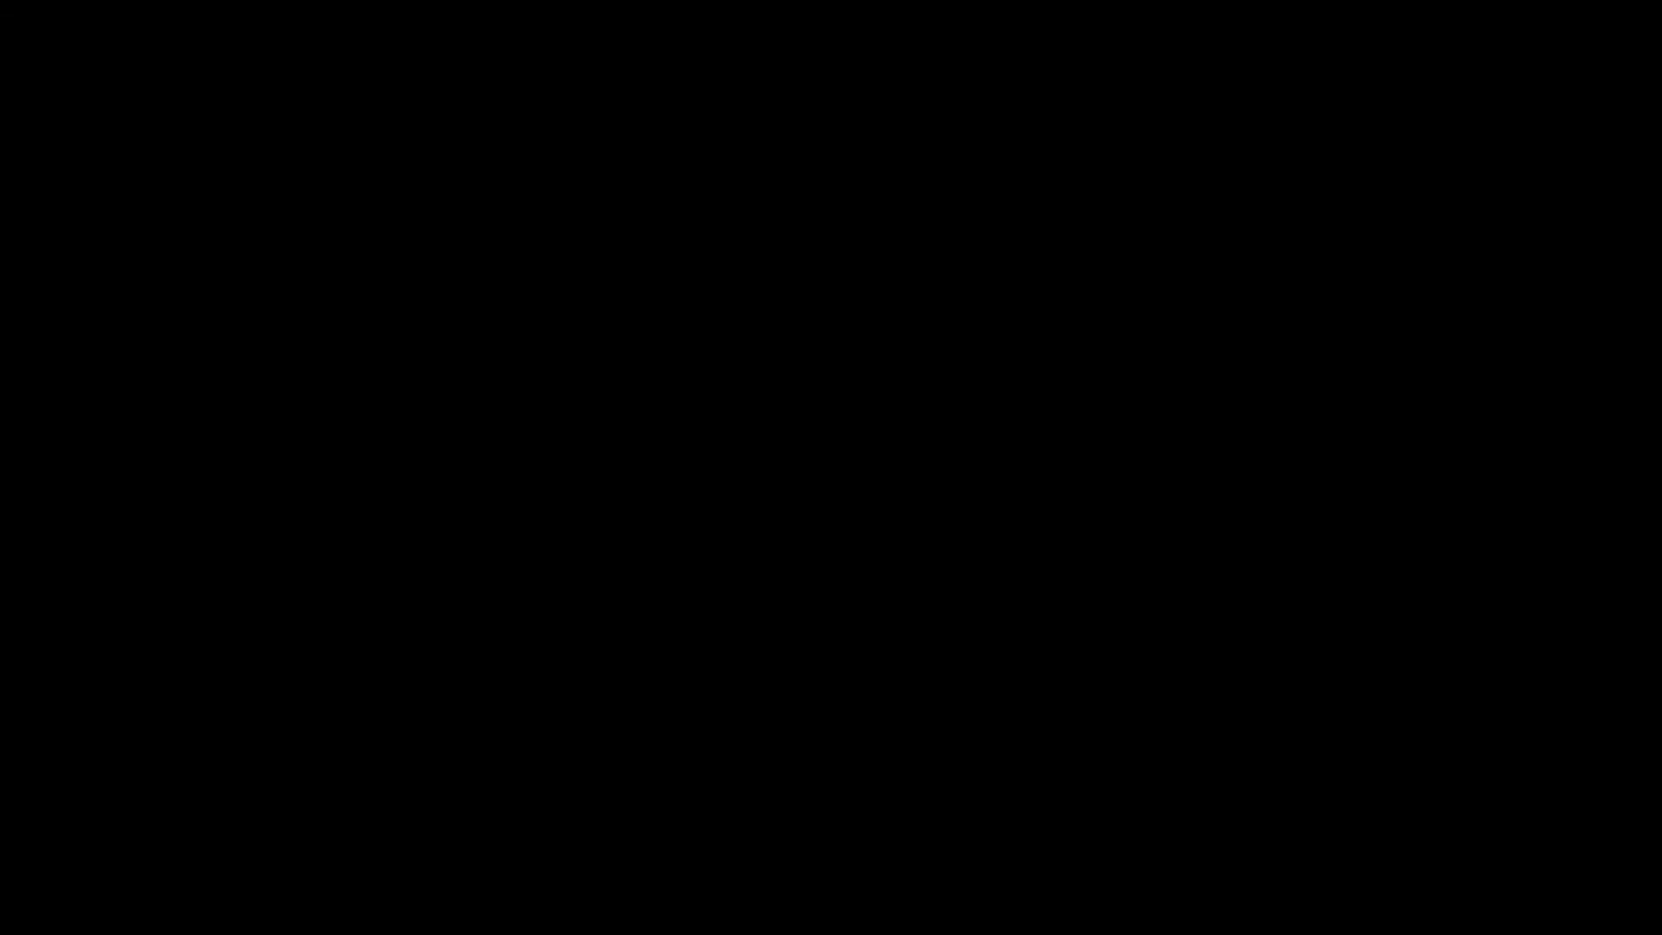